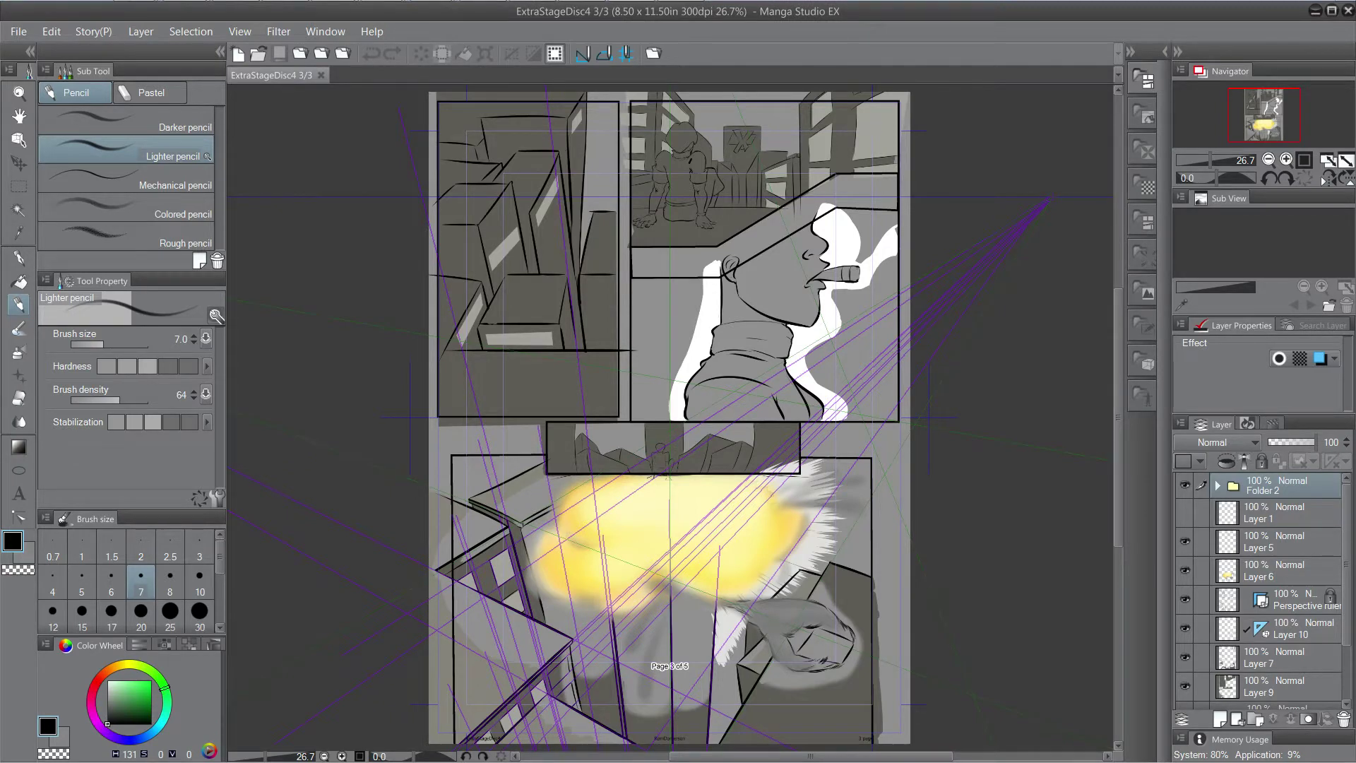
Examine the comic page's panels up close, including the explosion, the cityscape and the smoking man.
left_click_drag(671, 451, 791, 335)
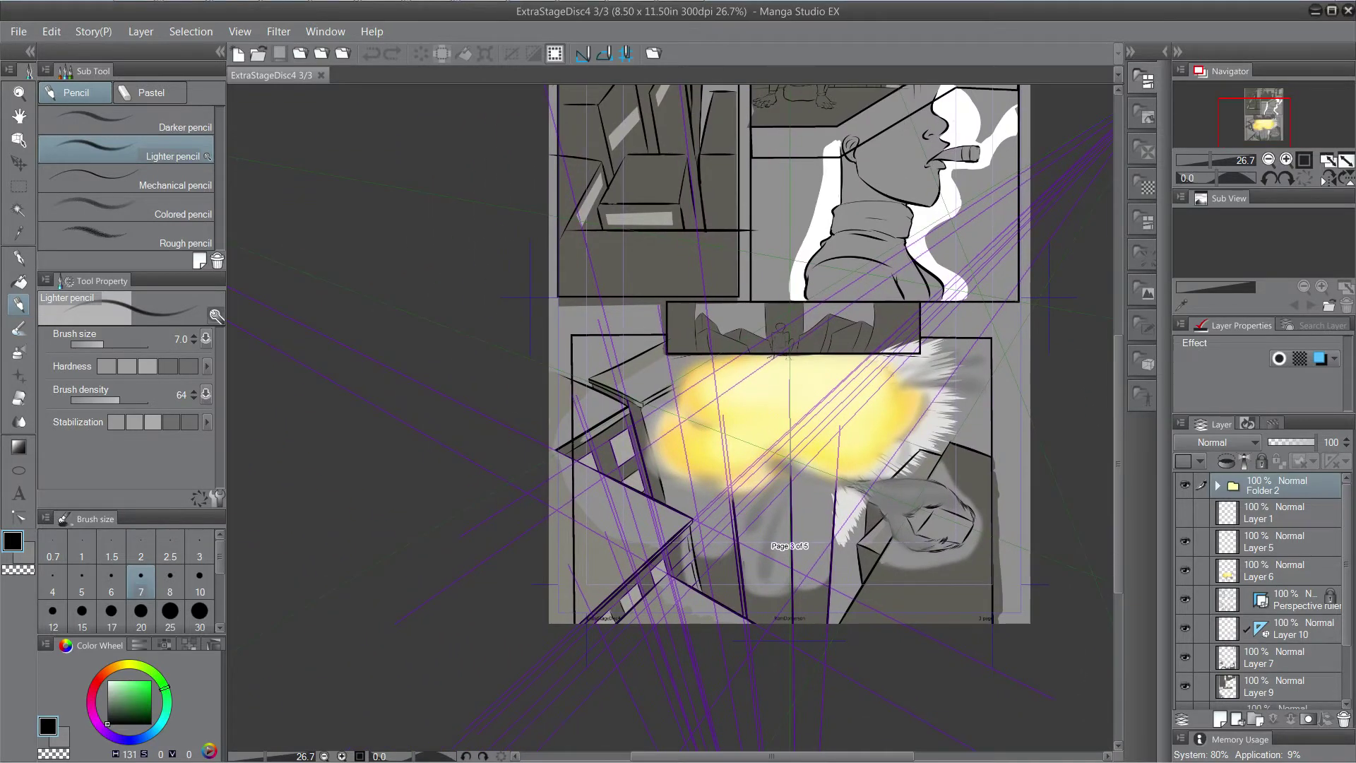
left_click_drag(741, 413, 805, 414)
scroll(752, 399, "up", 1)
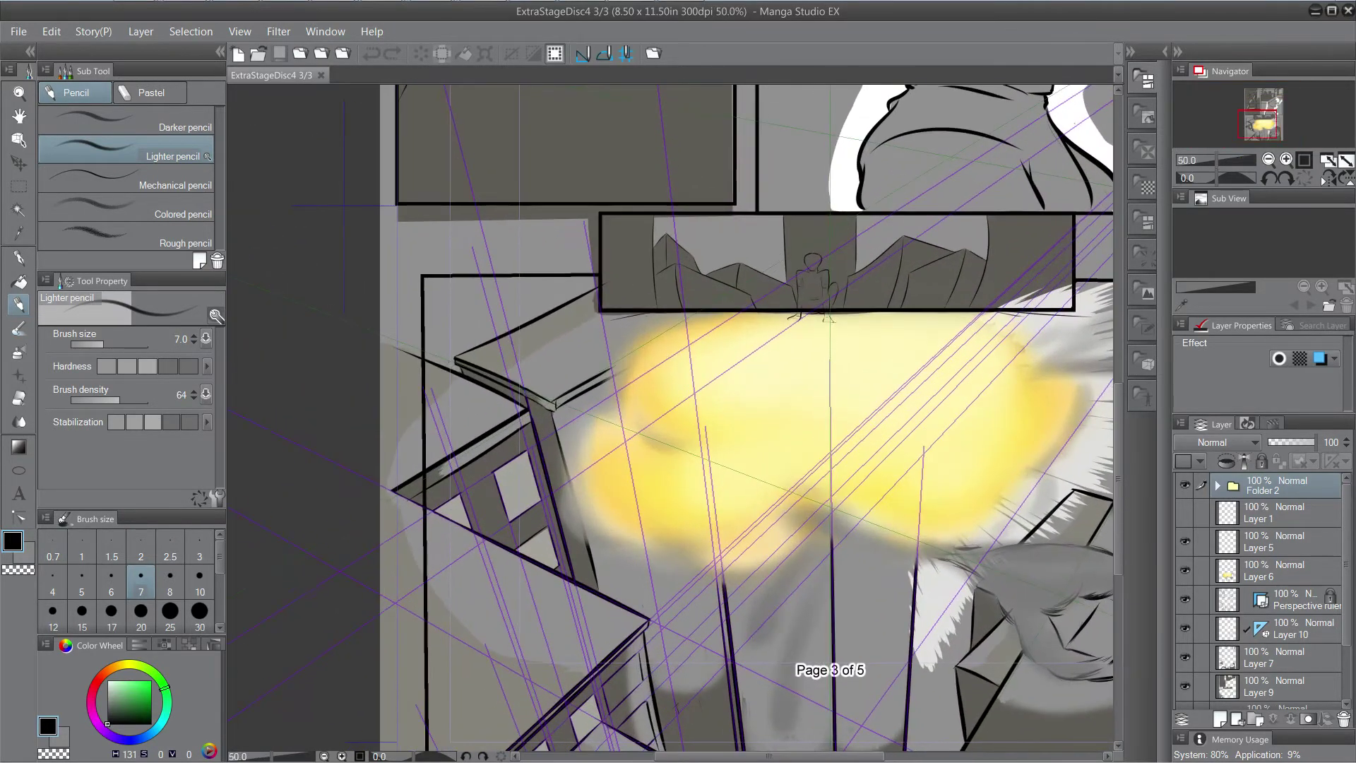
left_click_drag(752, 339, 694, 616)
left_click_drag(748, 318, 573, 535)
left_click_drag(494, 495, 533, 367)
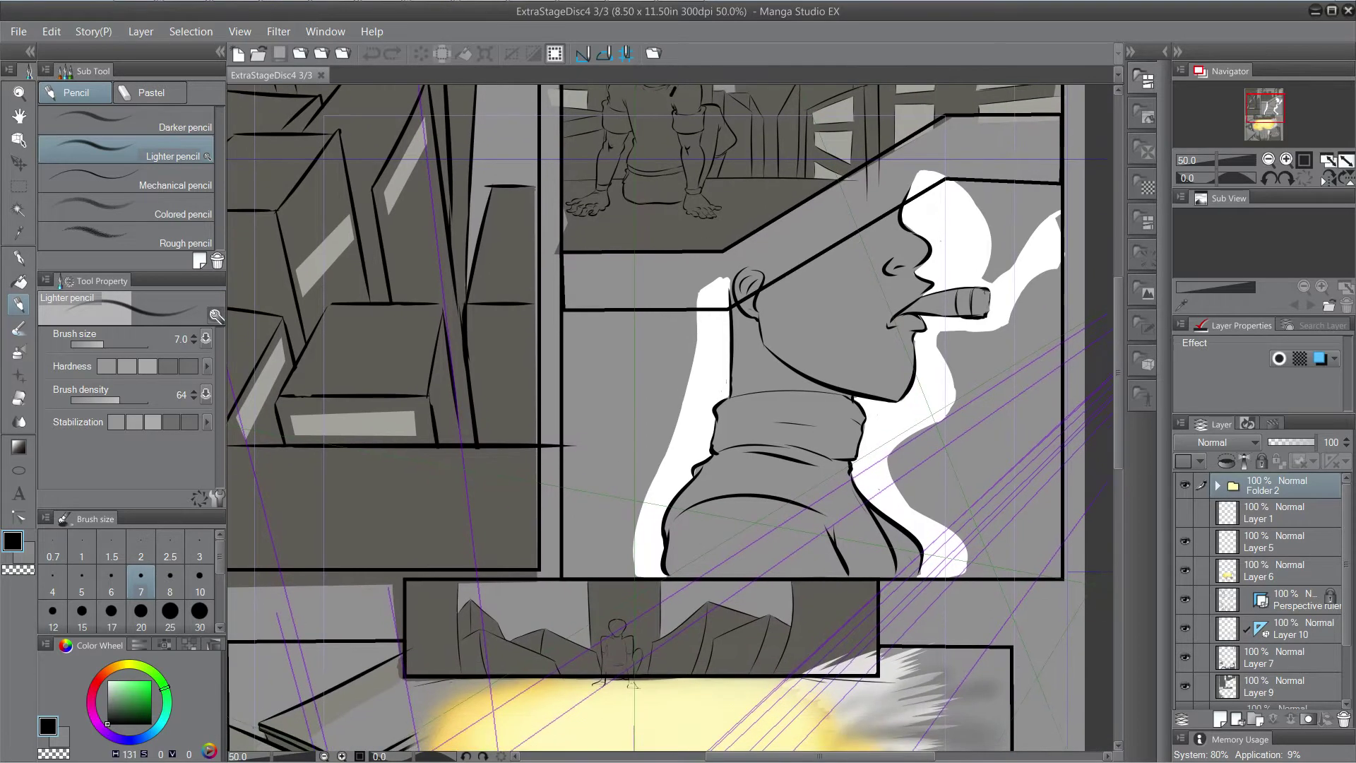
left_click_drag(688, 368, 747, 368)
left_click_drag(494, 247, 925, 279)
left_click_drag(706, 508, 630, 186)
left_click_drag(989, 353, 800, 264)
left_click_drag(777, 494, 337, 368)
Toggle the perspective ruler layer and Layer 10 to locate the white burst artwork, and make Layer 10 active.
left_click(1184, 599)
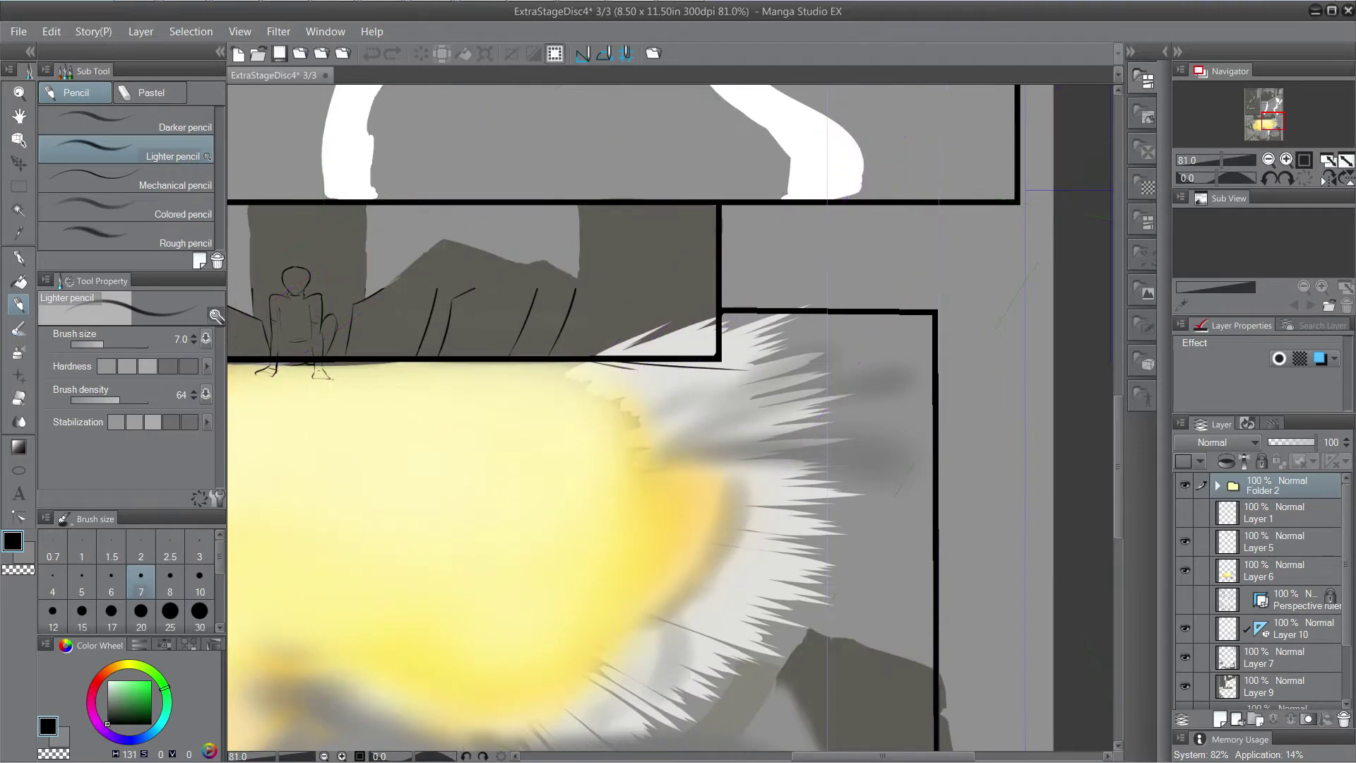
left_click(1185, 599)
left_click(1185, 628)
left_click(1184, 628)
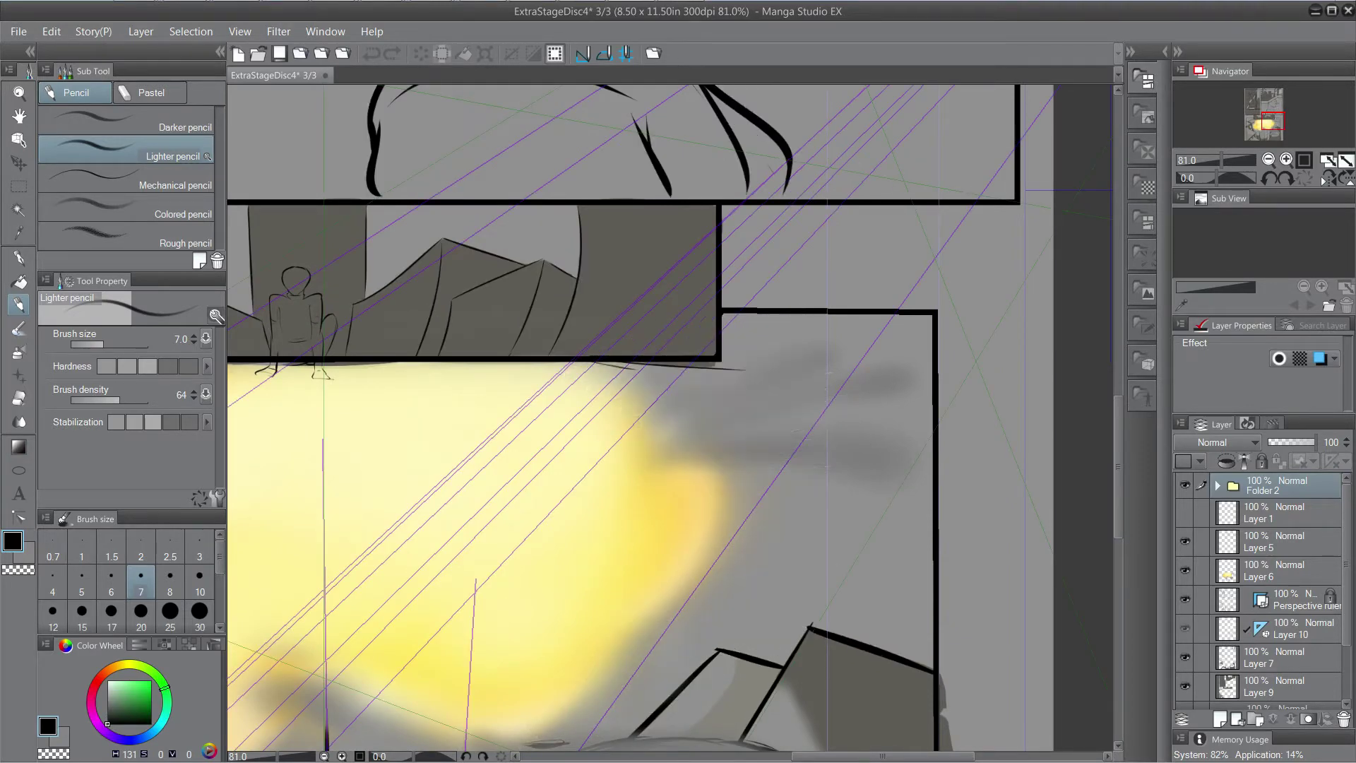
left_click(1296, 628)
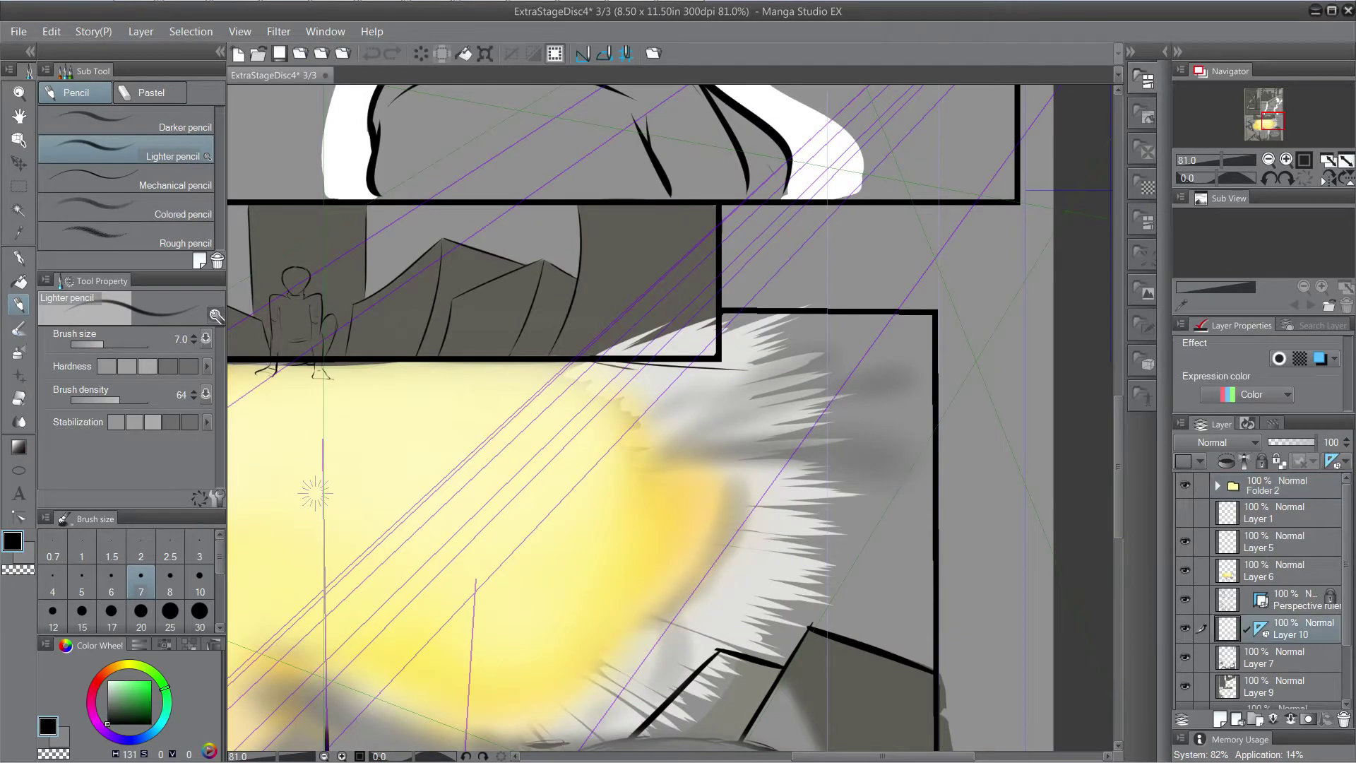
left_click(1185, 627)
left_click(1185, 628)
With the Hard eraser at size 25, erase the white burst spilling into the narrow panel and past the explosion panel's upper border.
key("e")
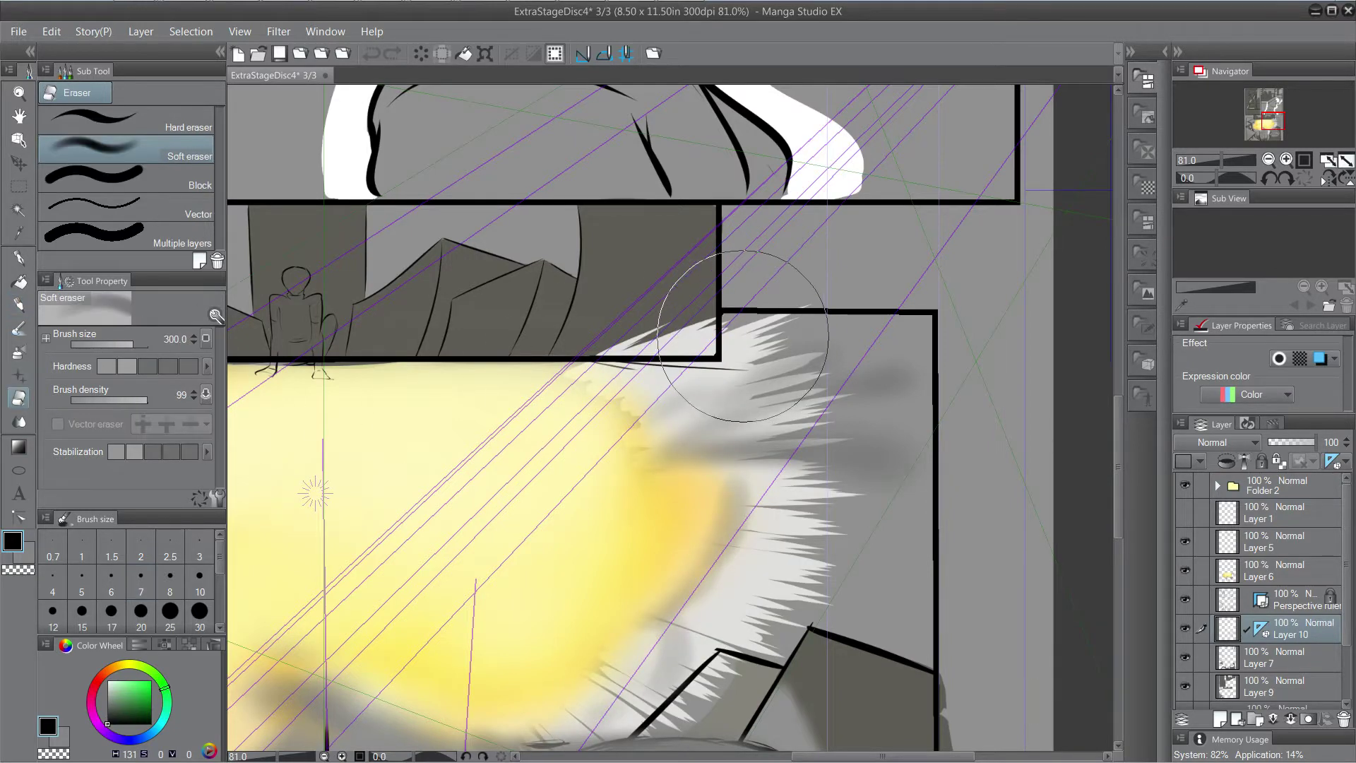
left_click(127, 120)
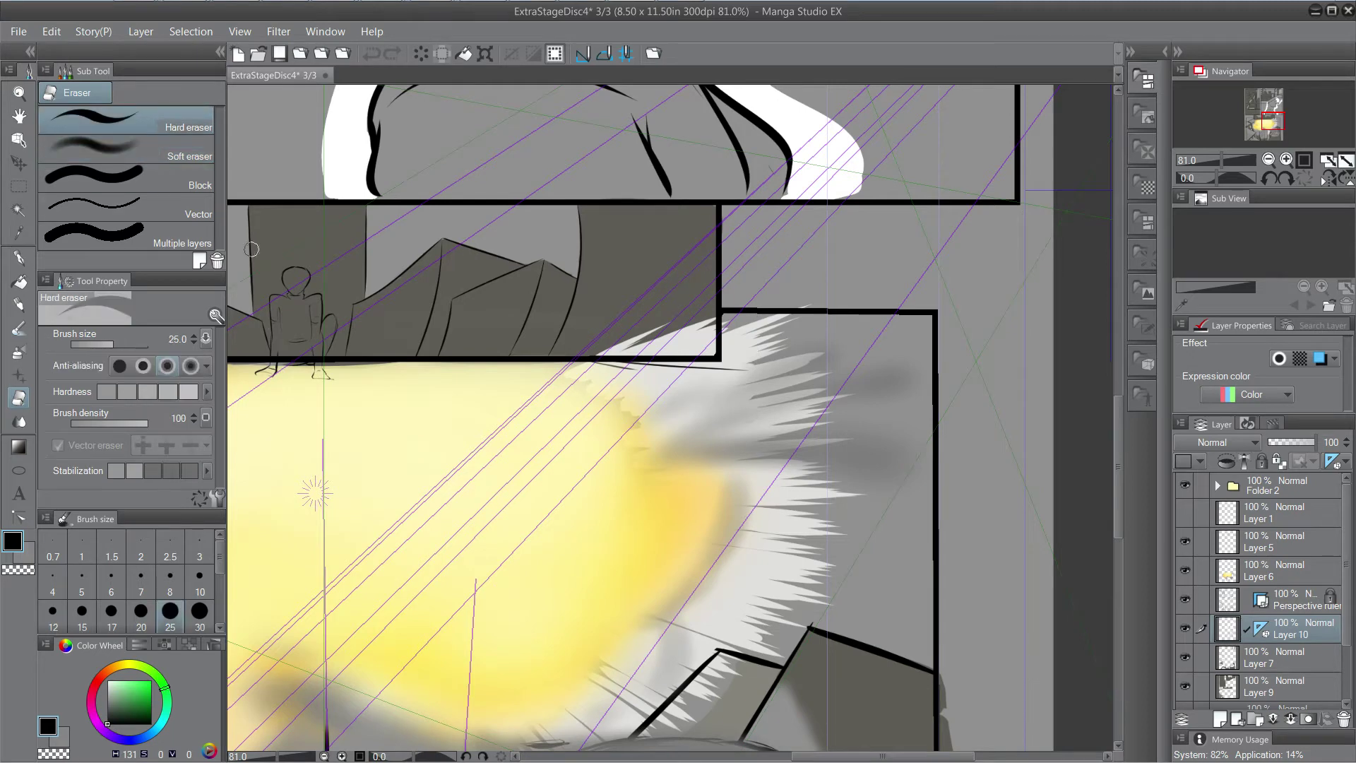
scroll(705, 324, "up", 3)
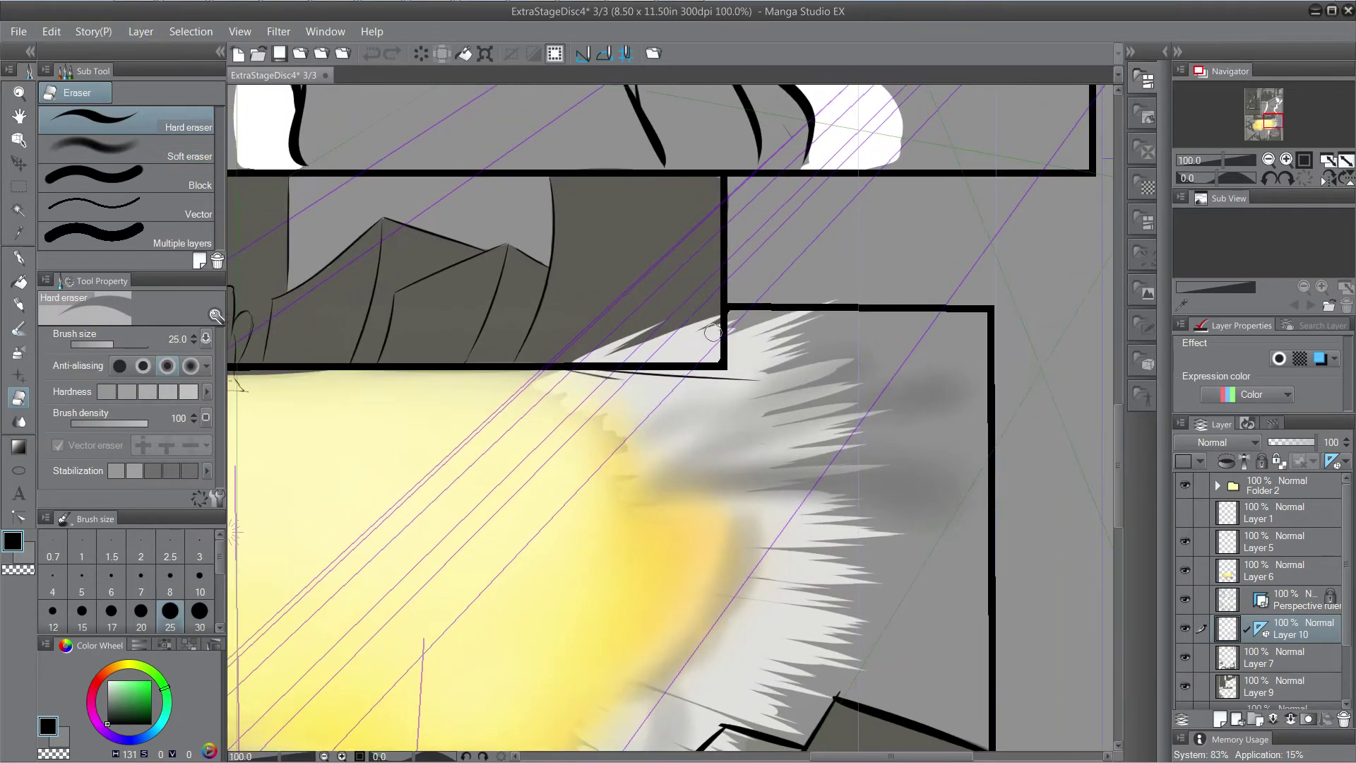
mouse_move(706, 332)
left_mouse_down()
mouse_move(719, 374)
mouse_move(718, 308)
mouse_move(652, 365)
mouse_move(636, 370)
mouse_move(653, 354)
mouse_move(643, 346)
mouse_move(610, 341)
left_mouse_up()
left_click_drag(610, 341, 731, 317)
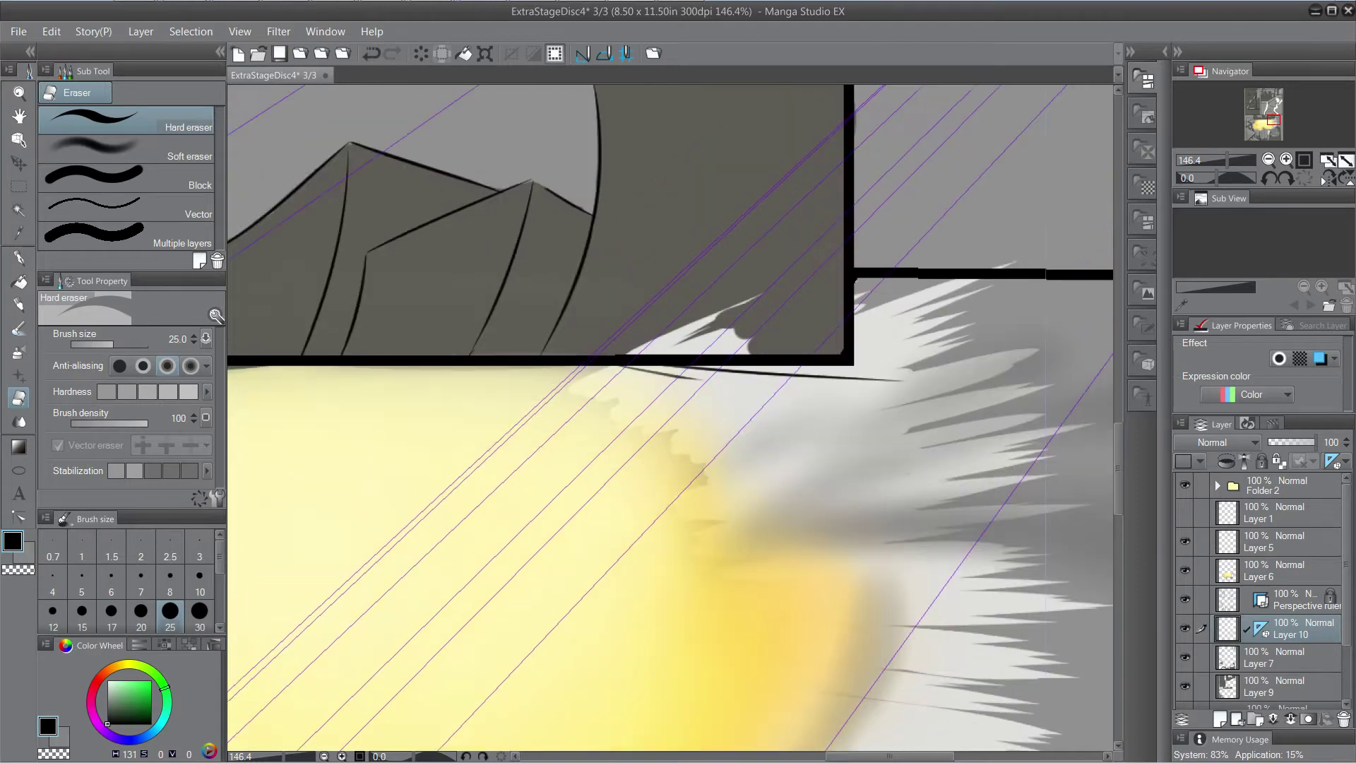
mouse_move(626, 342)
left_mouse_down()
mouse_move(732, 342)
mouse_move(681, 315)
mouse_move(684, 333)
left_mouse_up()
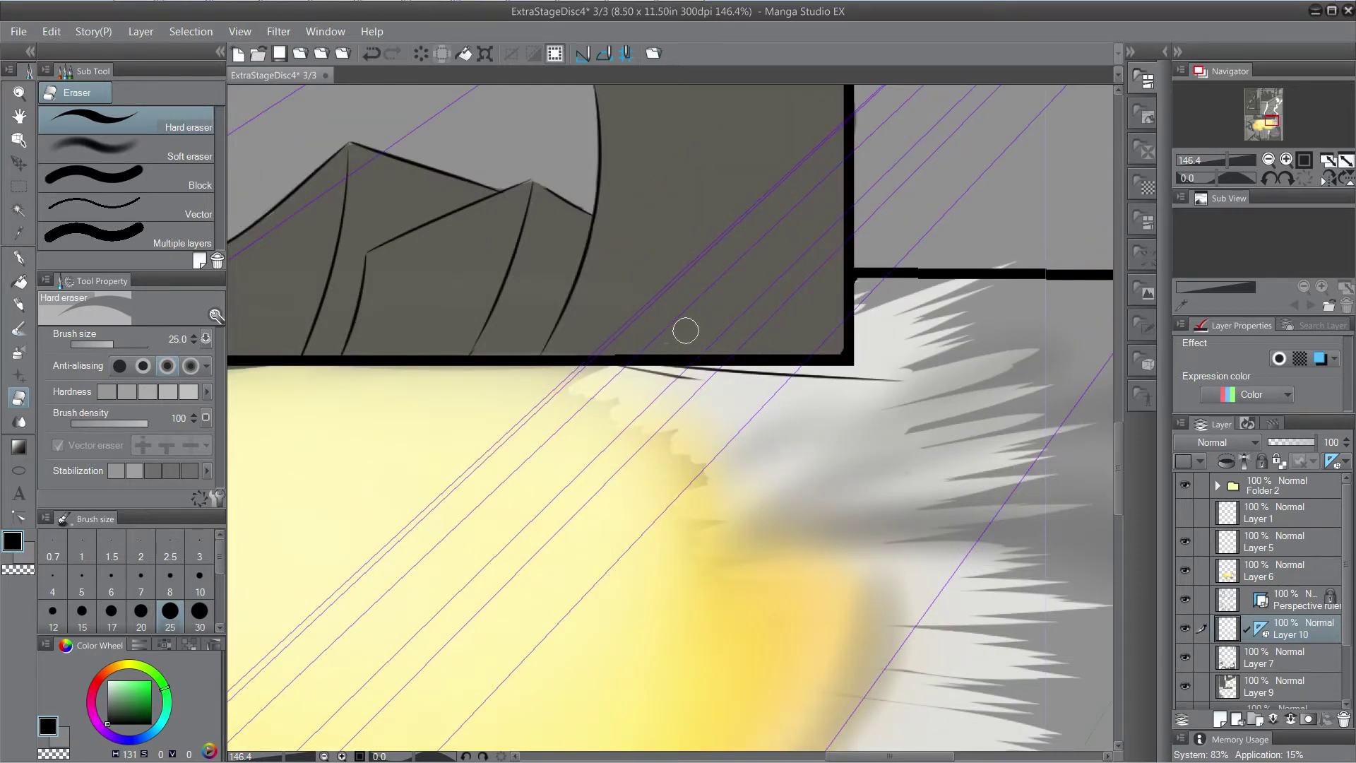
mouse_move(983, 259)
left_mouse_down()
mouse_move(869, 281)
mouse_move(915, 280)
left_mouse_up()
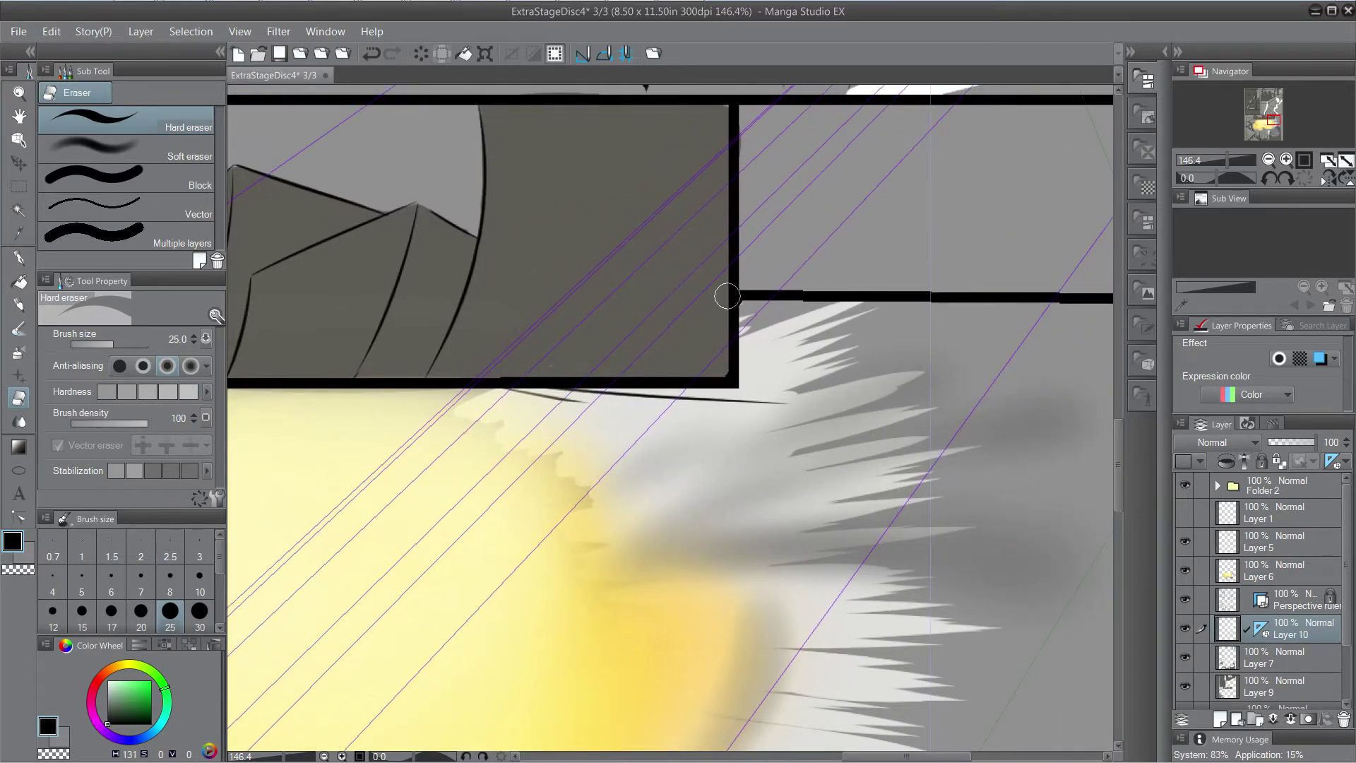
Identify the sketched figure's layer, activate Layer 5, and erase the figure's feet hanging below the narrow panel's border.
scroll(681, 300, "down", 3)
left_click_drag(621, 316, 954, 341)
left_click_drag(519, 566, 732, 523)
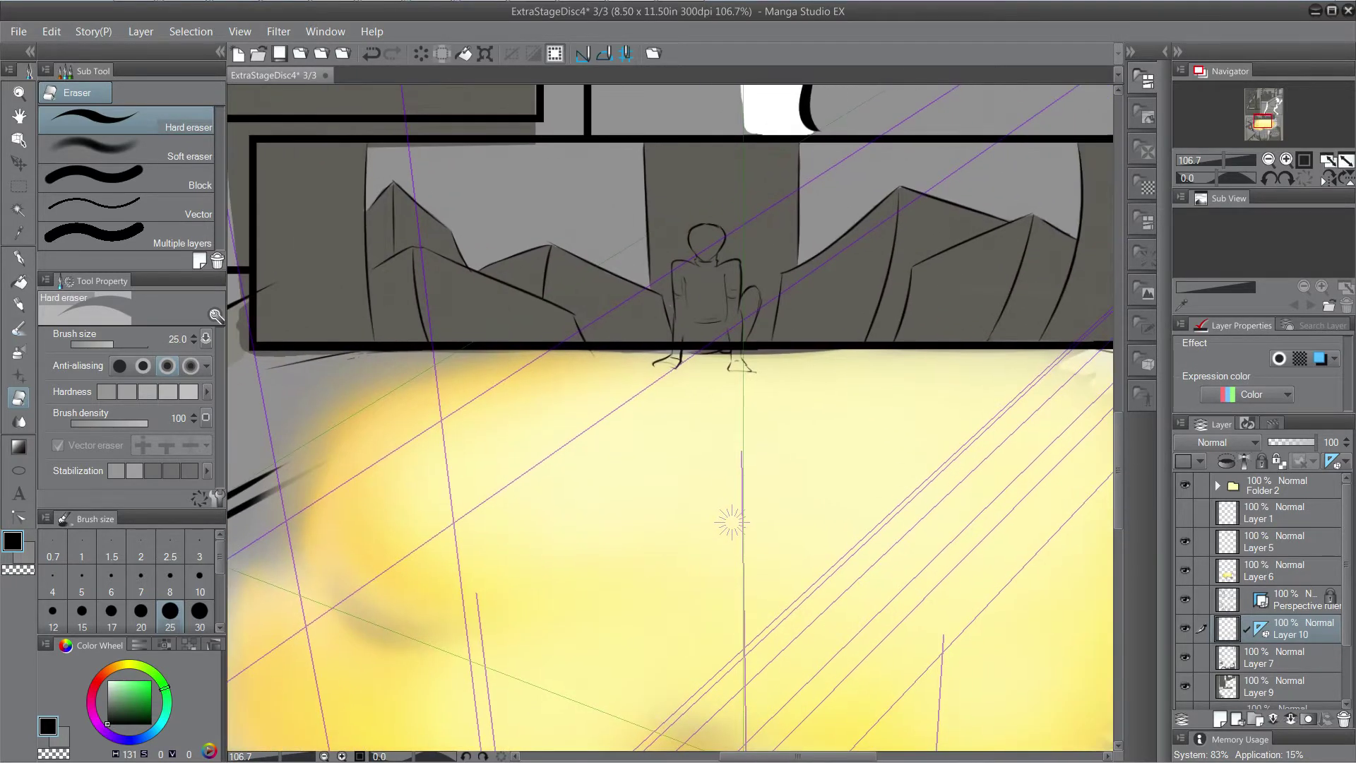
left_click(1185, 570)
left_click(1185, 570)
left_click(1185, 541)
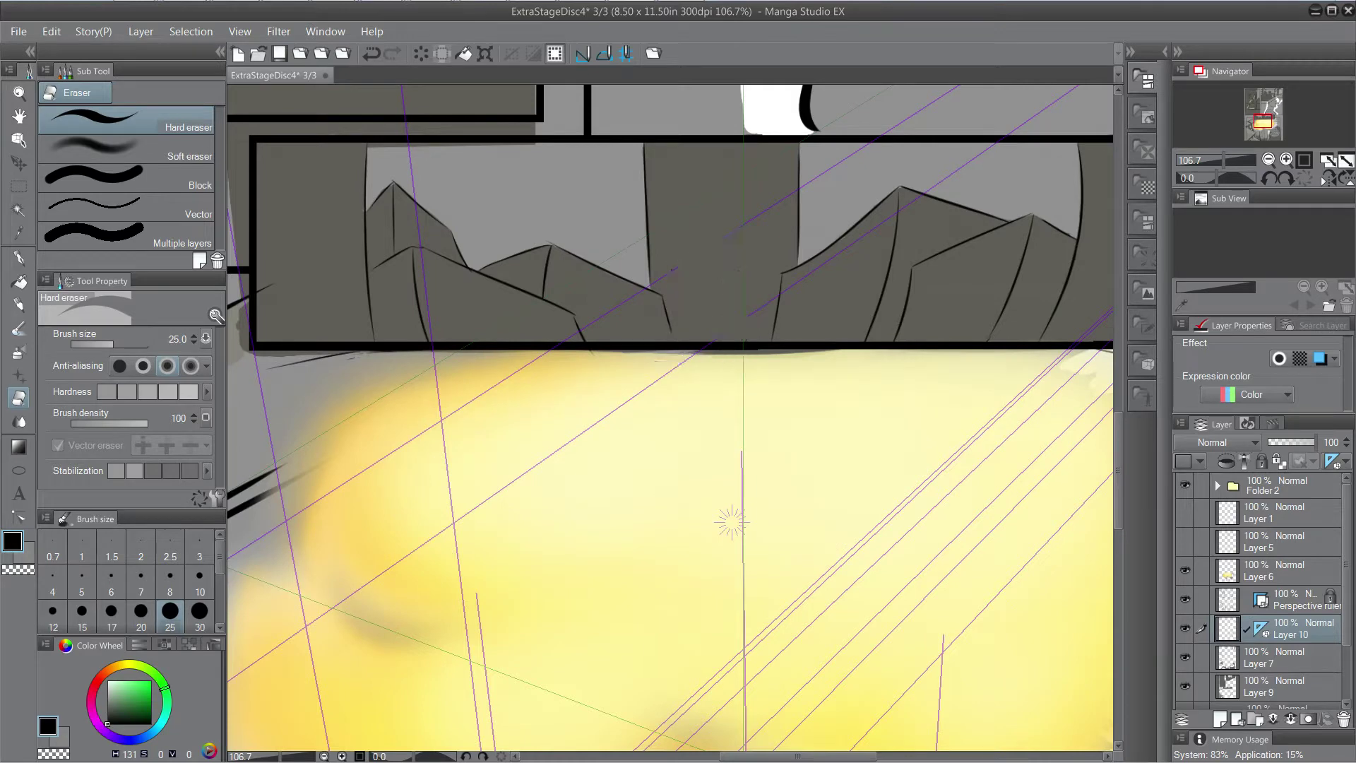
left_click(1277, 542)
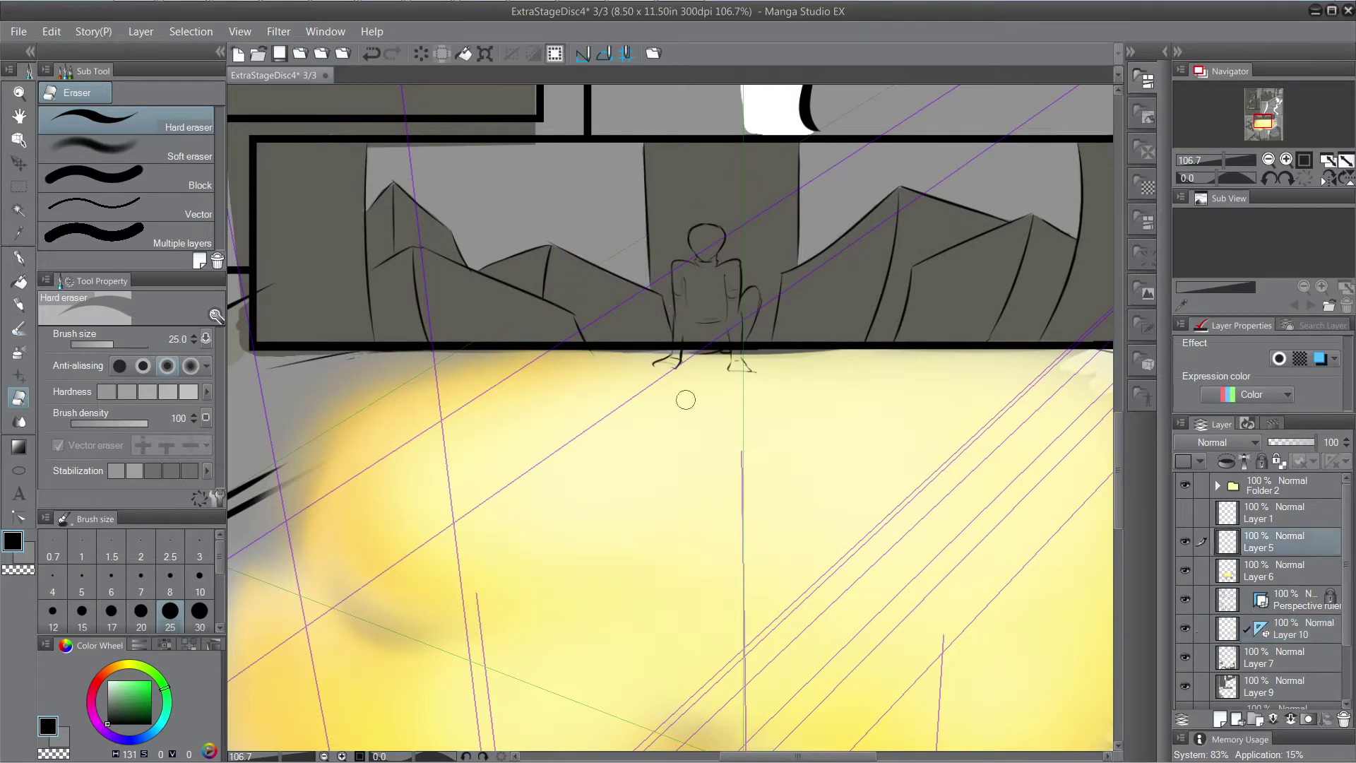
scroll(684, 382, "up", 4)
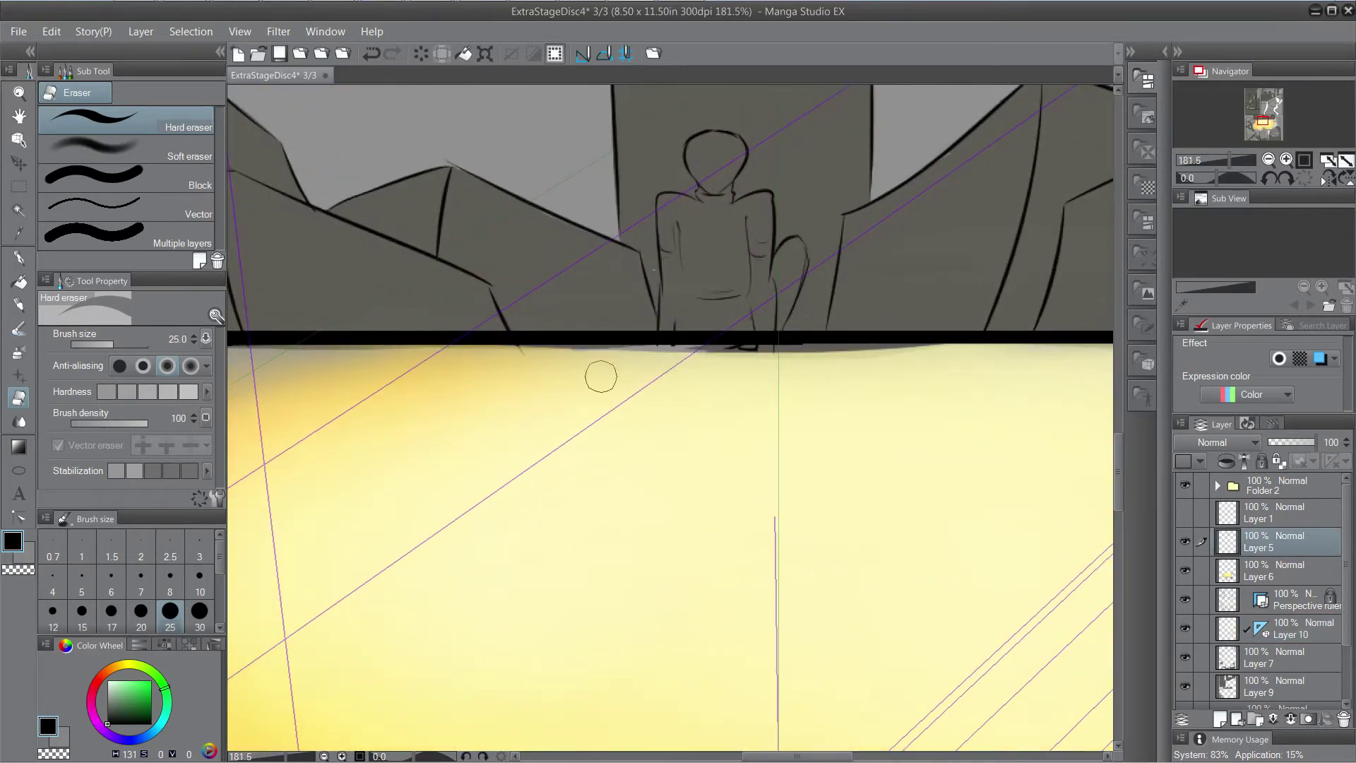
mouse_move(834, 360)
left_mouse_down()
mouse_move(623, 357)
mouse_move(826, 351)
mouse_move(641, 356)
left_mouse_up()
Toggle Layer 6, Folder 2 and Layer 1 to check which layer holds the stray lines around the narrow panel.
scroll(641, 356, "down", 3)
left_click_drag(551, 354, 888, 412)
scroll(599, 342, "up", 1)
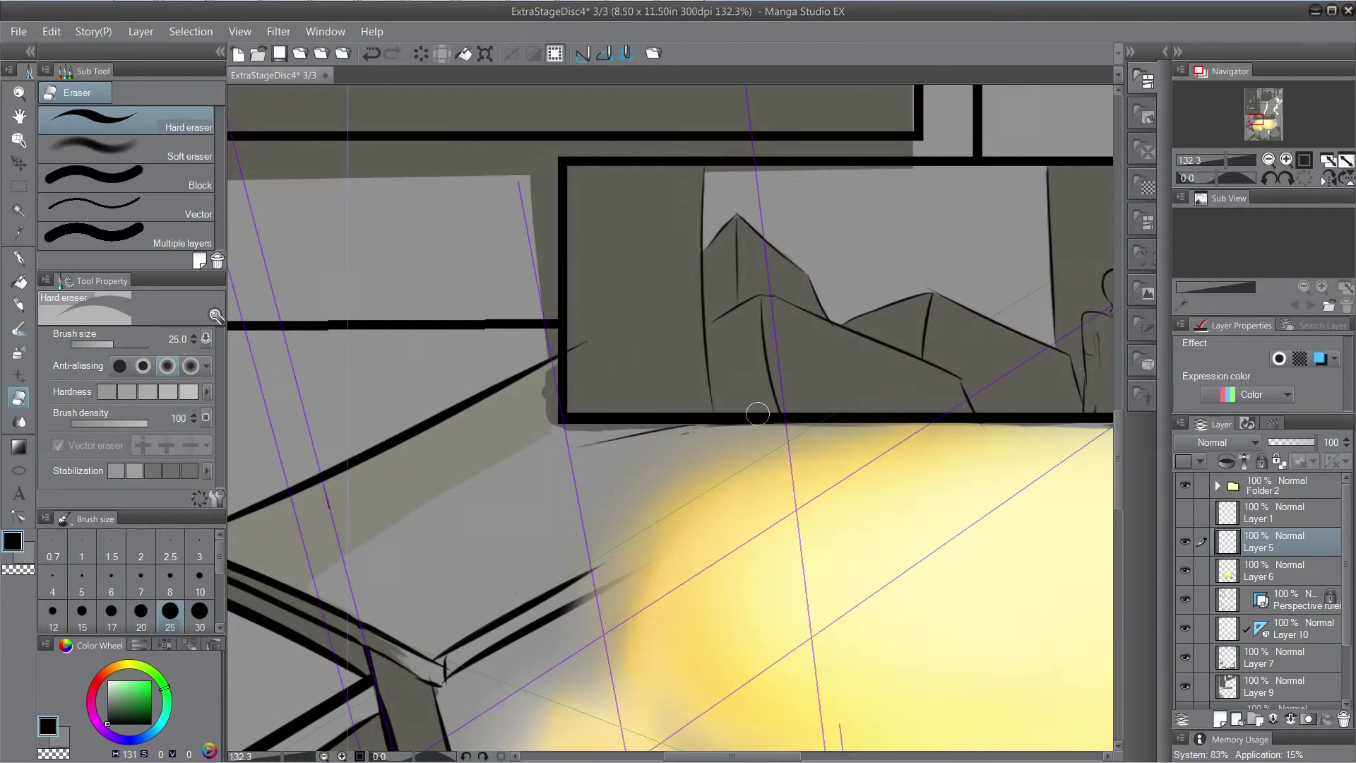
left_click(1185, 570)
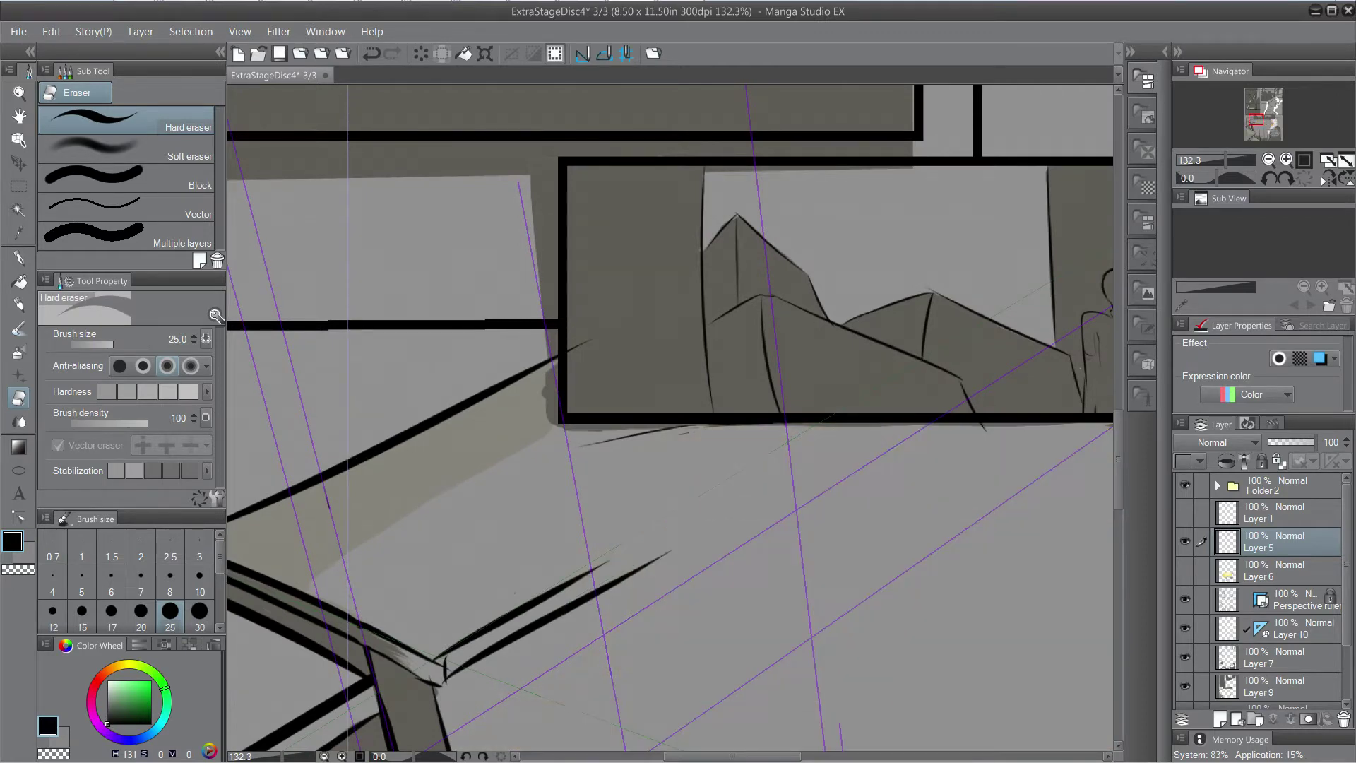
left_click(1185, 570)
left_click(1184, 484)
left_click(1184, 485)
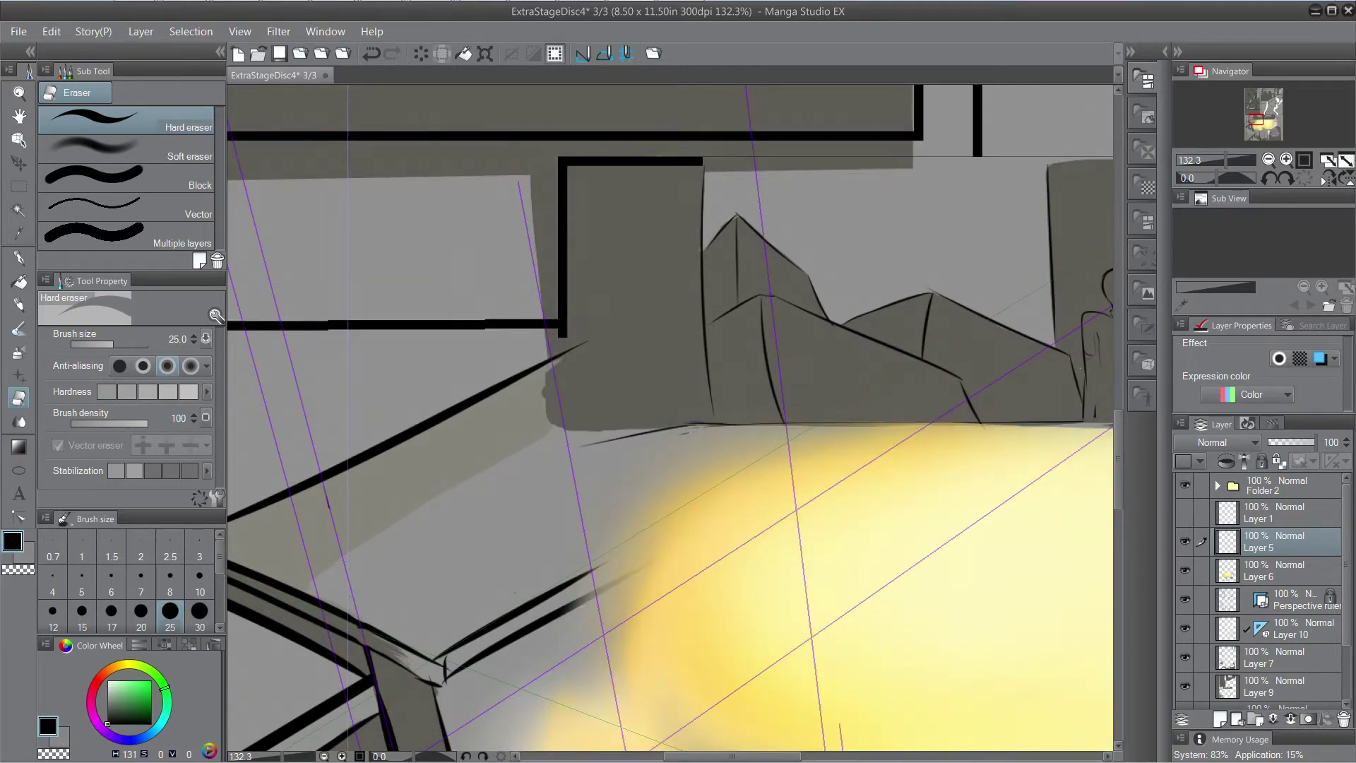
left_click(1275, 513)
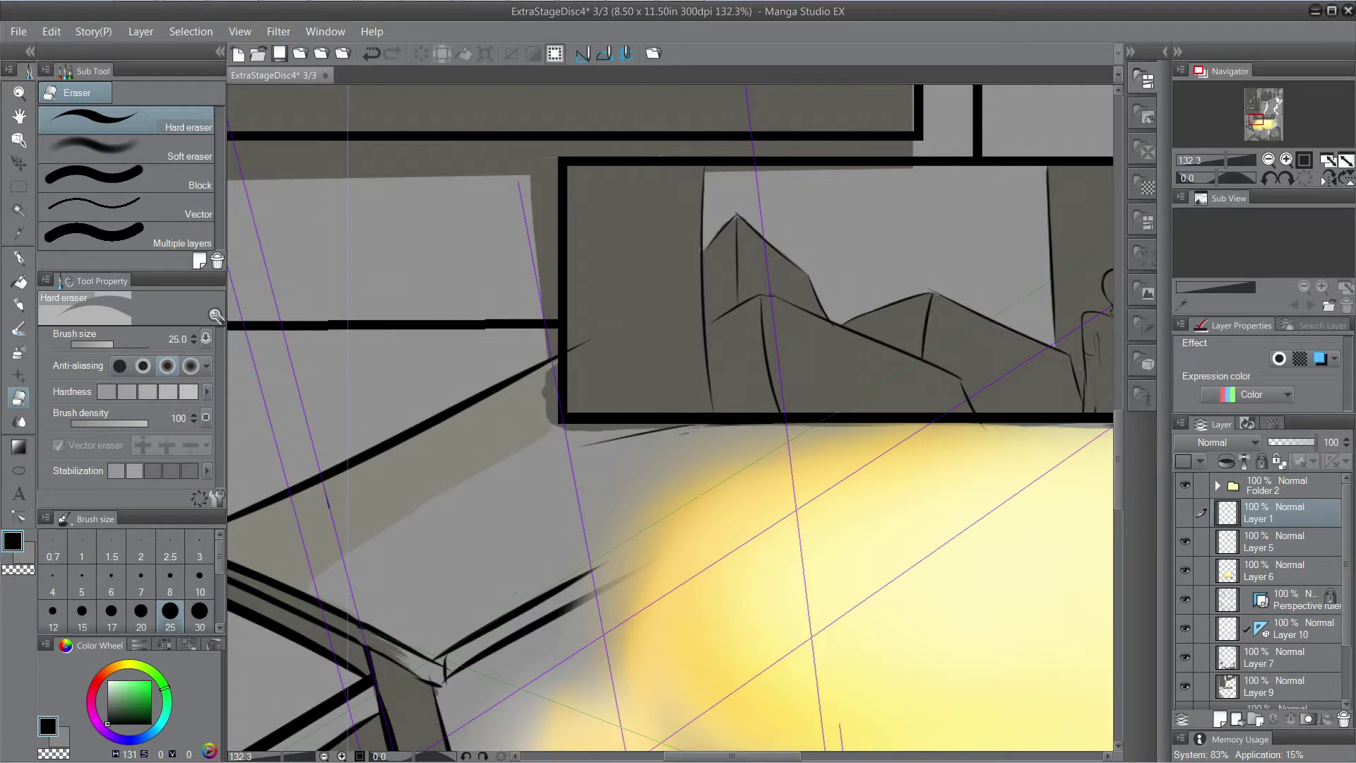
left_click(1184, 512)
left_click(1184, 513)
left_click(1184, 570)
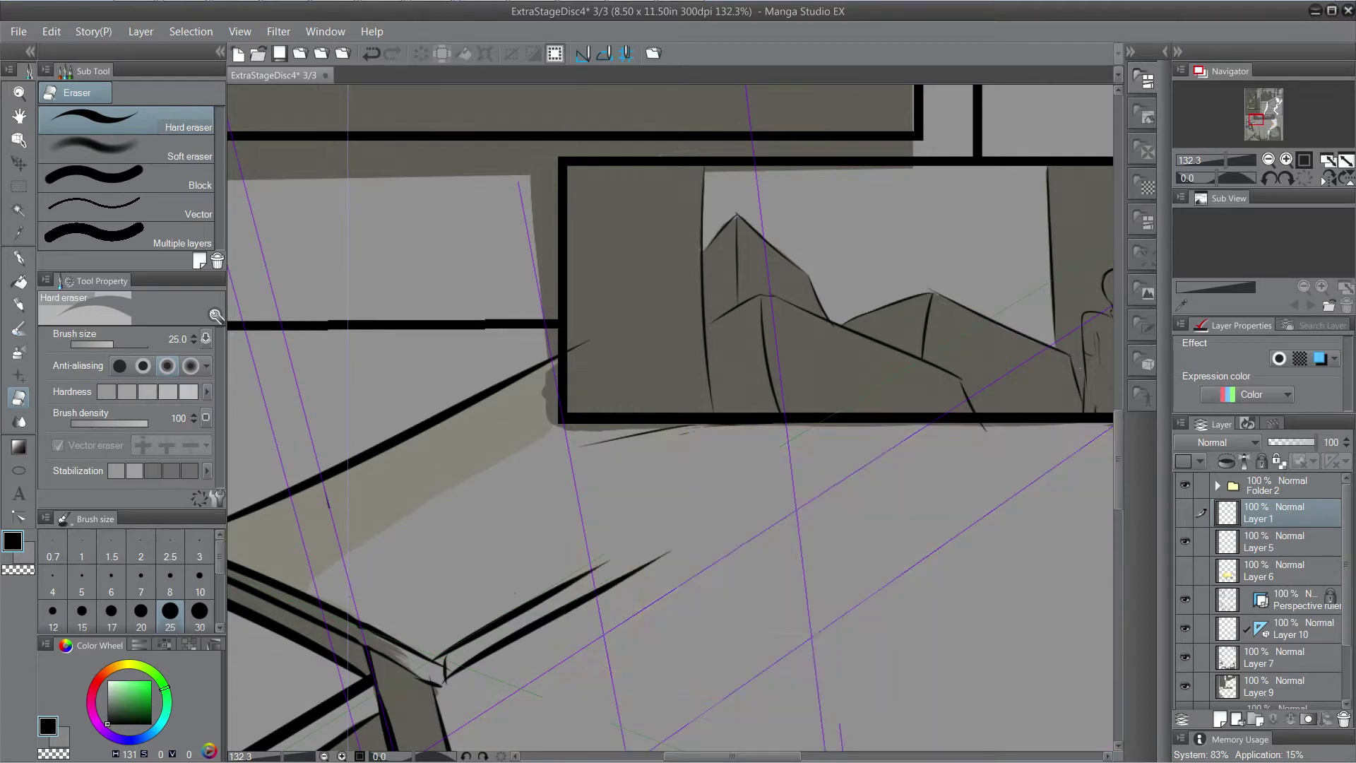
left_click(1185, 570)
Activate the perspective ruler layer and erase the line ends overhanging the borders of the narrow panel and the cityscape panel.
left_click(1294, 600)
left_click(1185, 628)
left_click(1185, 657)
left_click(1185, 628)
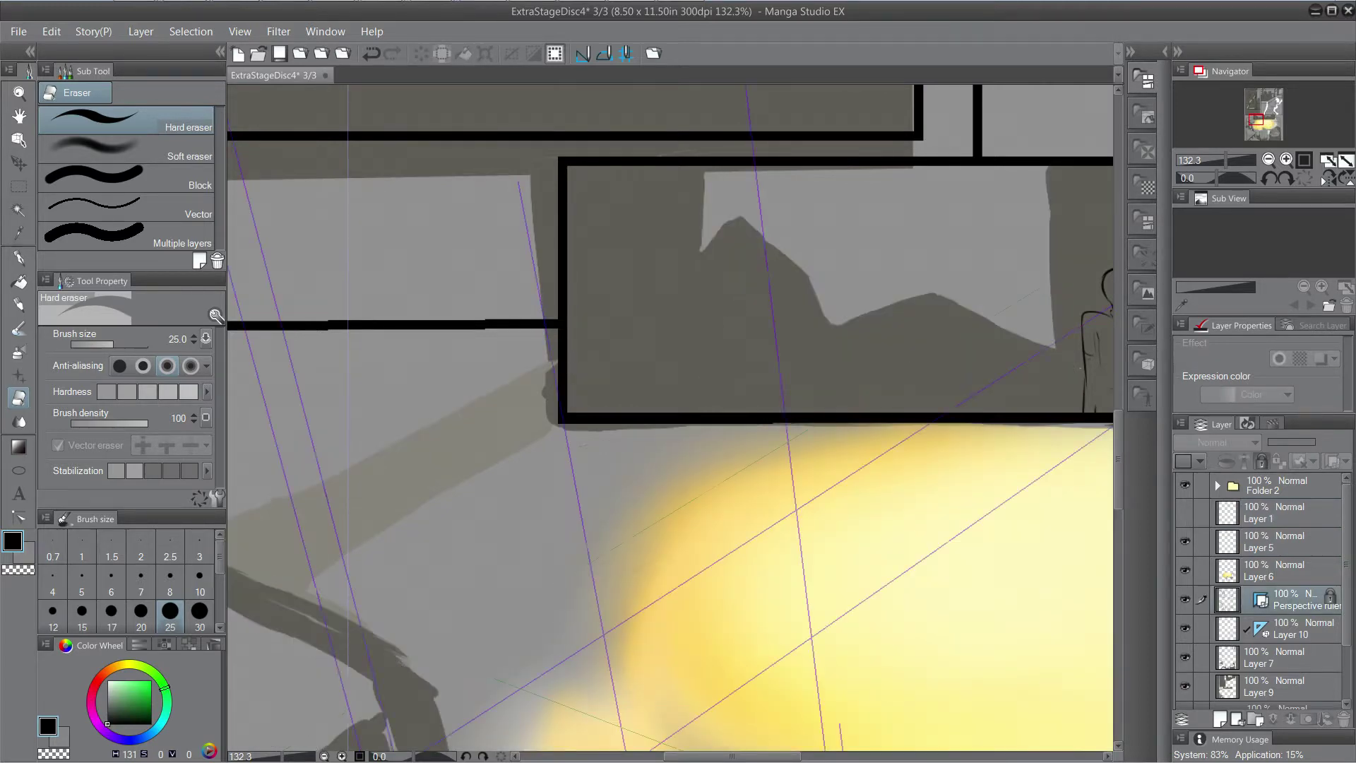
left_click(1185, 656)
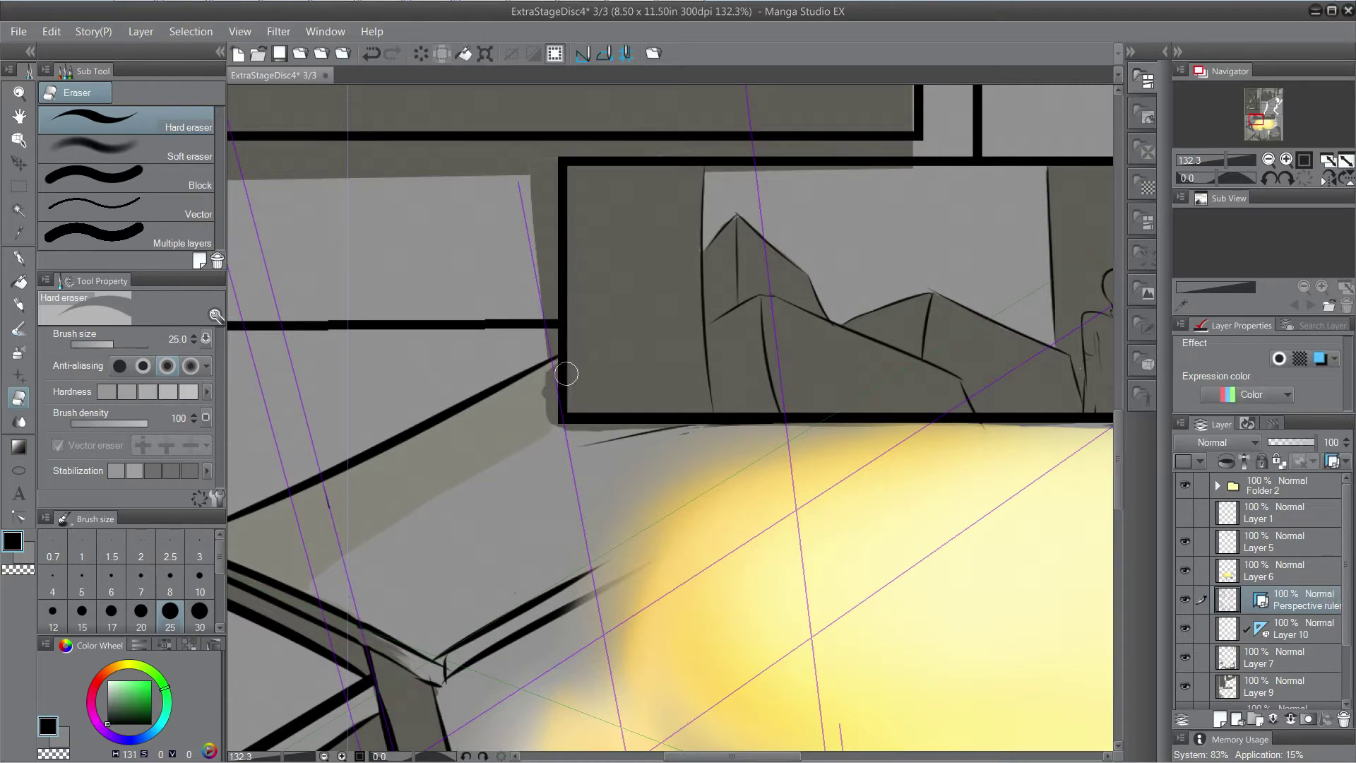
scroll(690, 402, "down", 4)
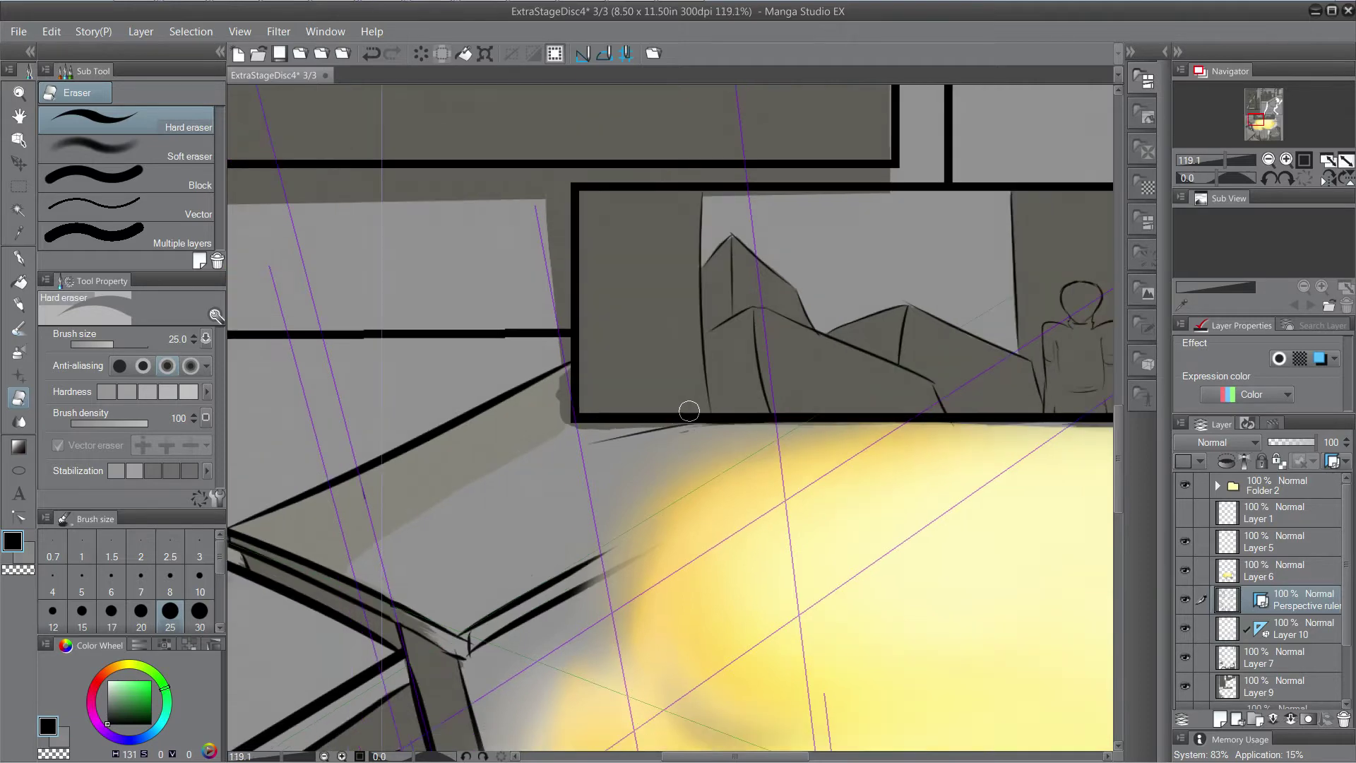
mouse_move(641, 362)
left_mouse_down()
mouse_move(423, 407)
mouse_move(429, 433)
mouse_move(303, 516)
left_mouse_up()
mouse_move(662, 623)
left_mouse_down()
mouse_move(771, 513)
mouse_move(791, 422)
mouse_move(770, 398)
mouse_move(660, 375)
mouse_move(1059, 380)
left_mouse_up()
scroll(738, 387, "up", 4)
scroll(727, 351, "down", 2)
mouse_move(771, 228)
left_mouse_down()
mouse_move(947, 253)
mouse_move(1117, 383)
mouse_move(1110, 485)
left_mouse_up()
mouse_move(894, 174)
left_mouse_down()
mouse_move(971, 294)
mouse_move(763, 377)
mouse_move(757, 408)
mouse_move(756, 371)
mouse_move(788, 406)
mouse_move(728, 373)
left_mouse_up()
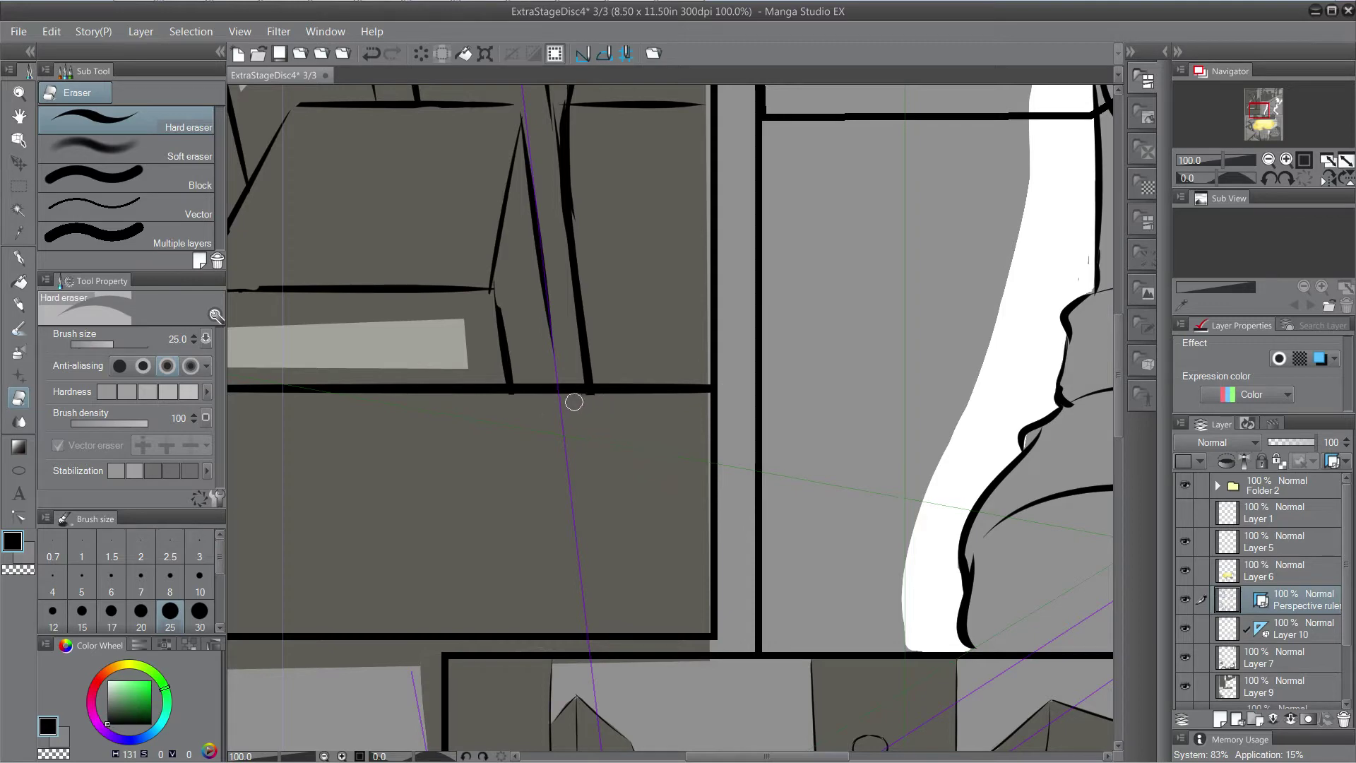
Look over the lower explosion panel and save the comic page.
scroll(590, 400, "down", 3)
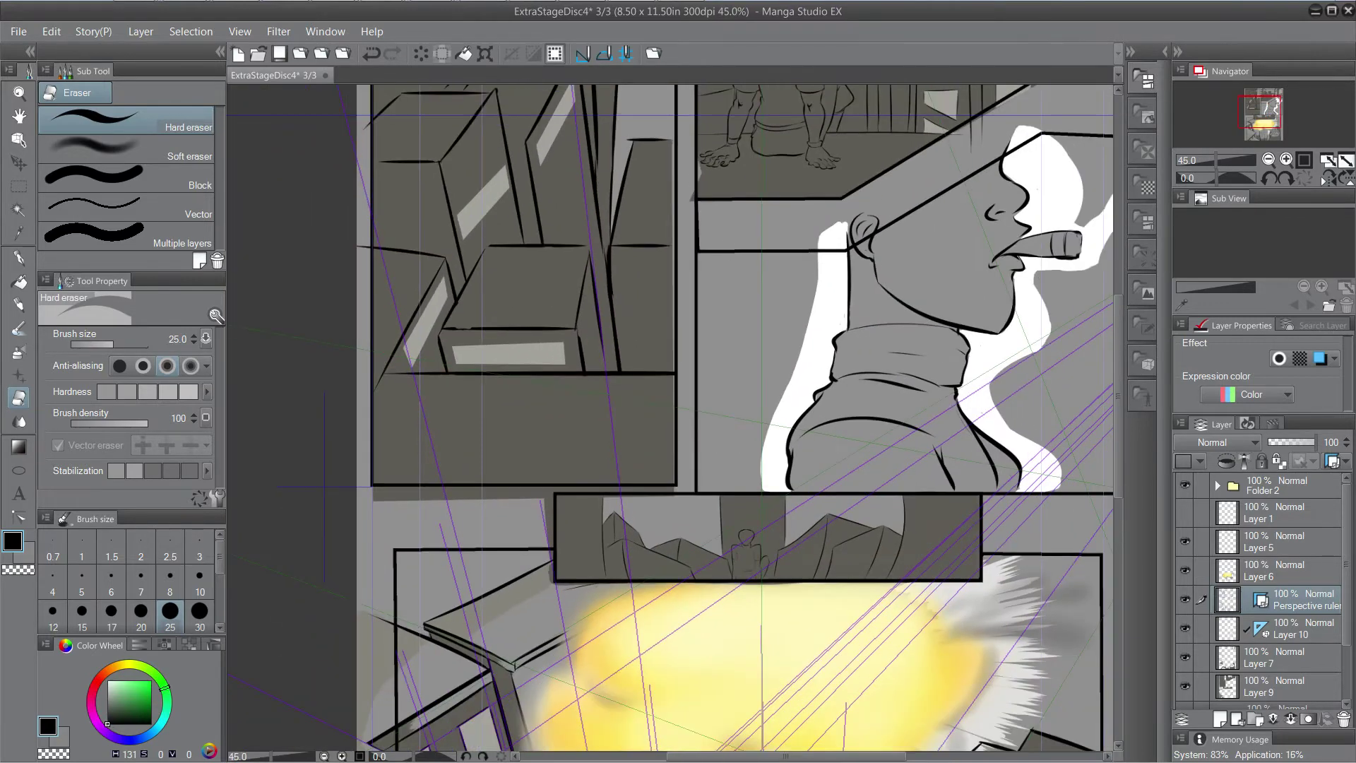
left_click_drag(635, 339, 680, 249)
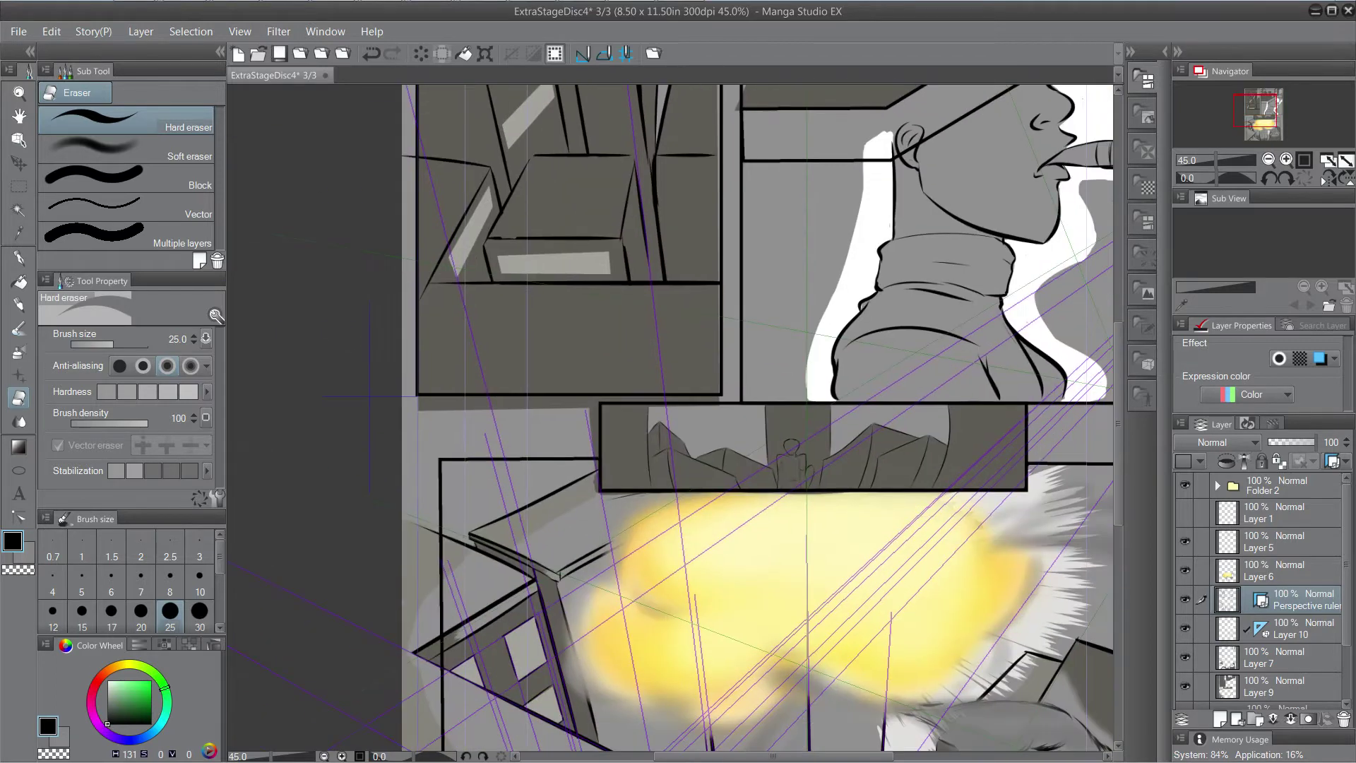
left_click_drag(680, 396, 828, 135)
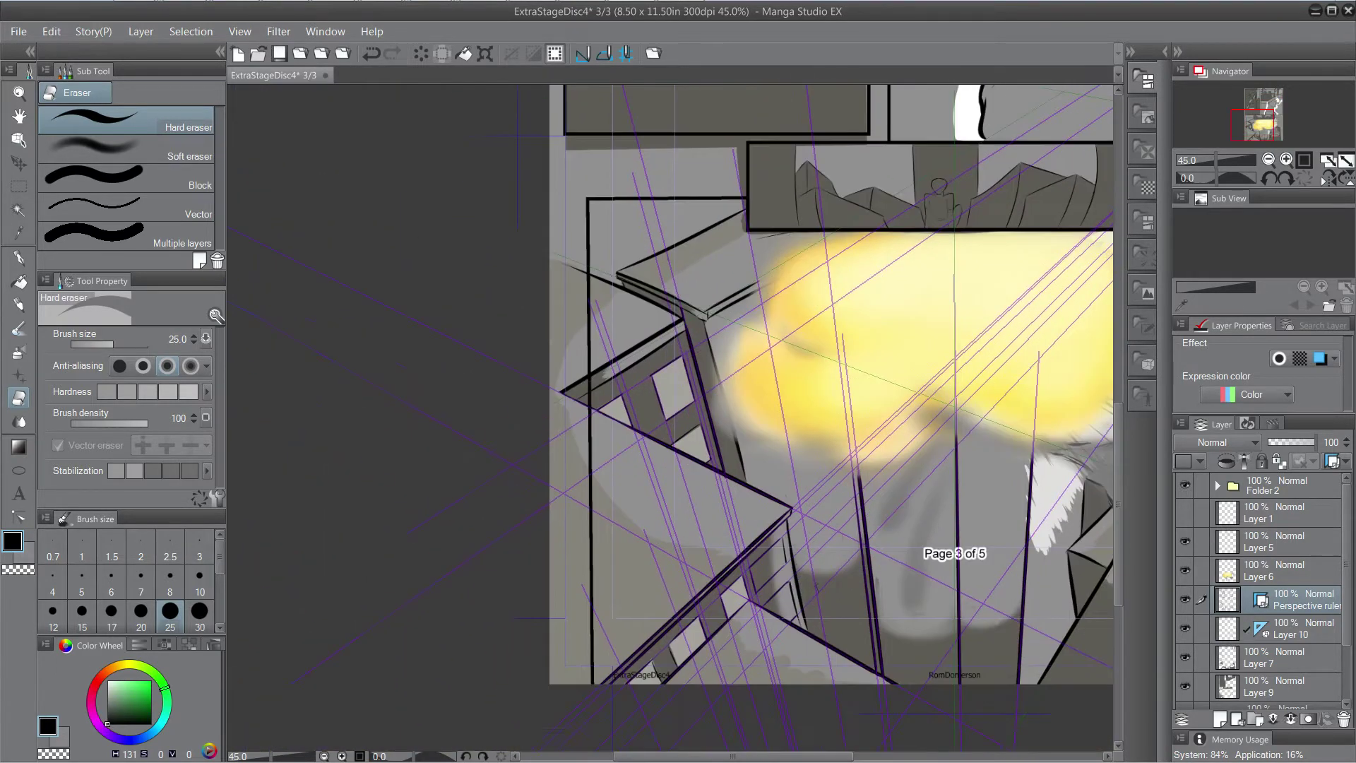
left_click_drag(1246, 124, 1260, 129)
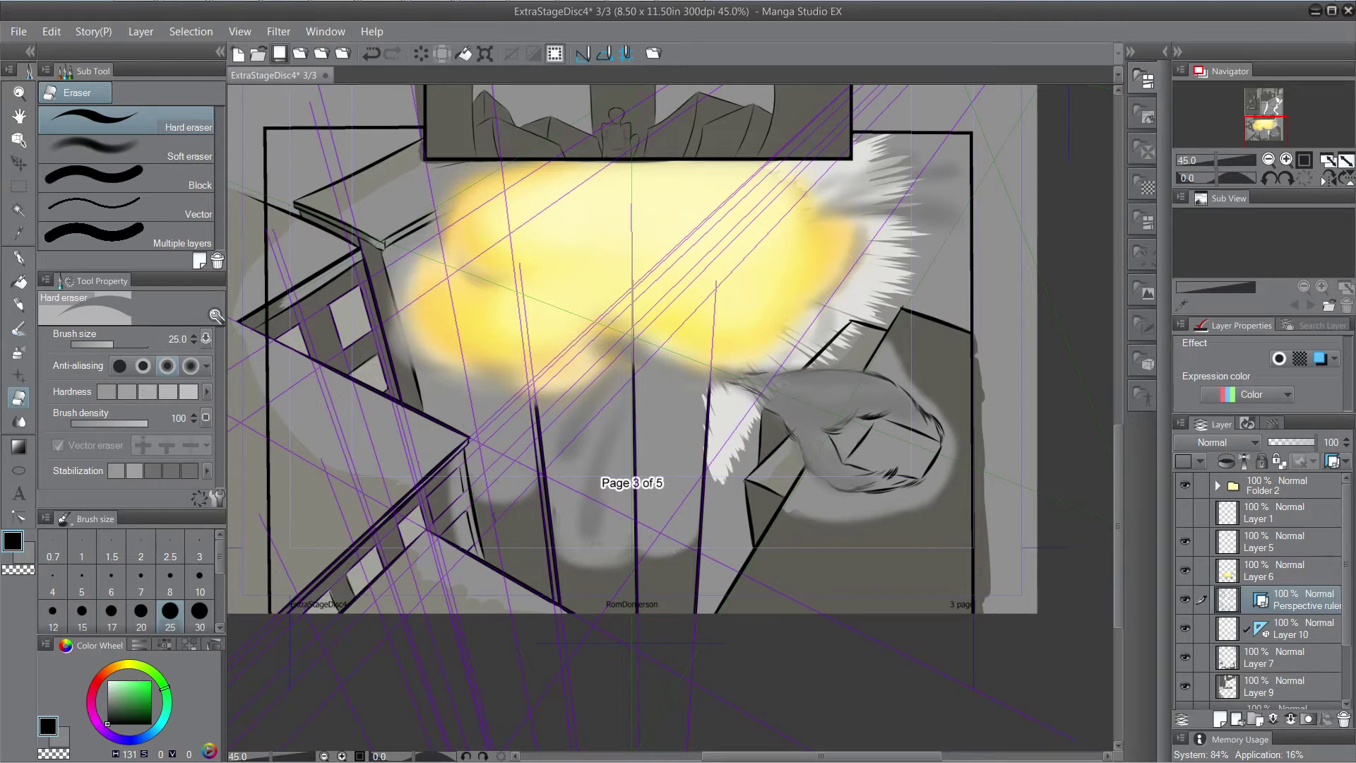
key("ctrl+s")
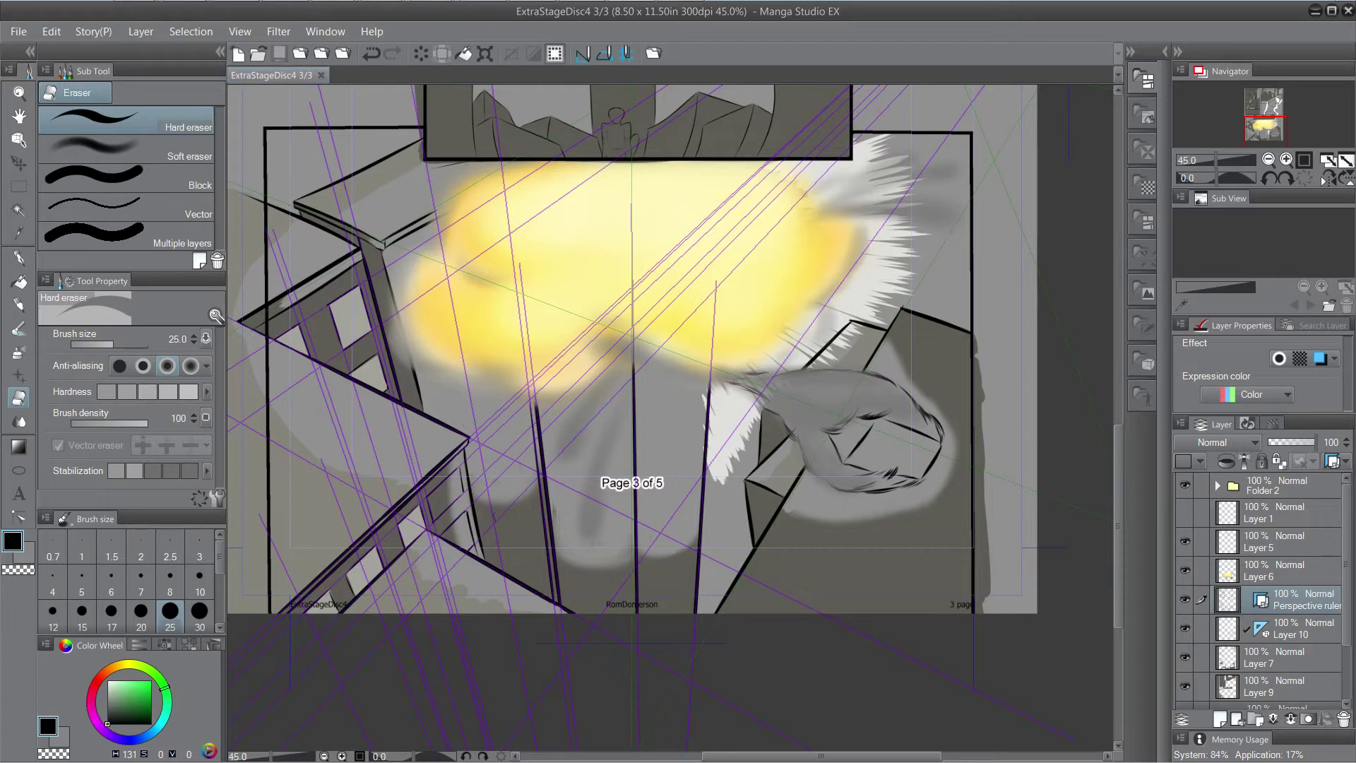
Toggle Layers 5 and 6 and the perspective ruler layer to check their contents, and make Layer 10 active.
left_click(1184, 570)
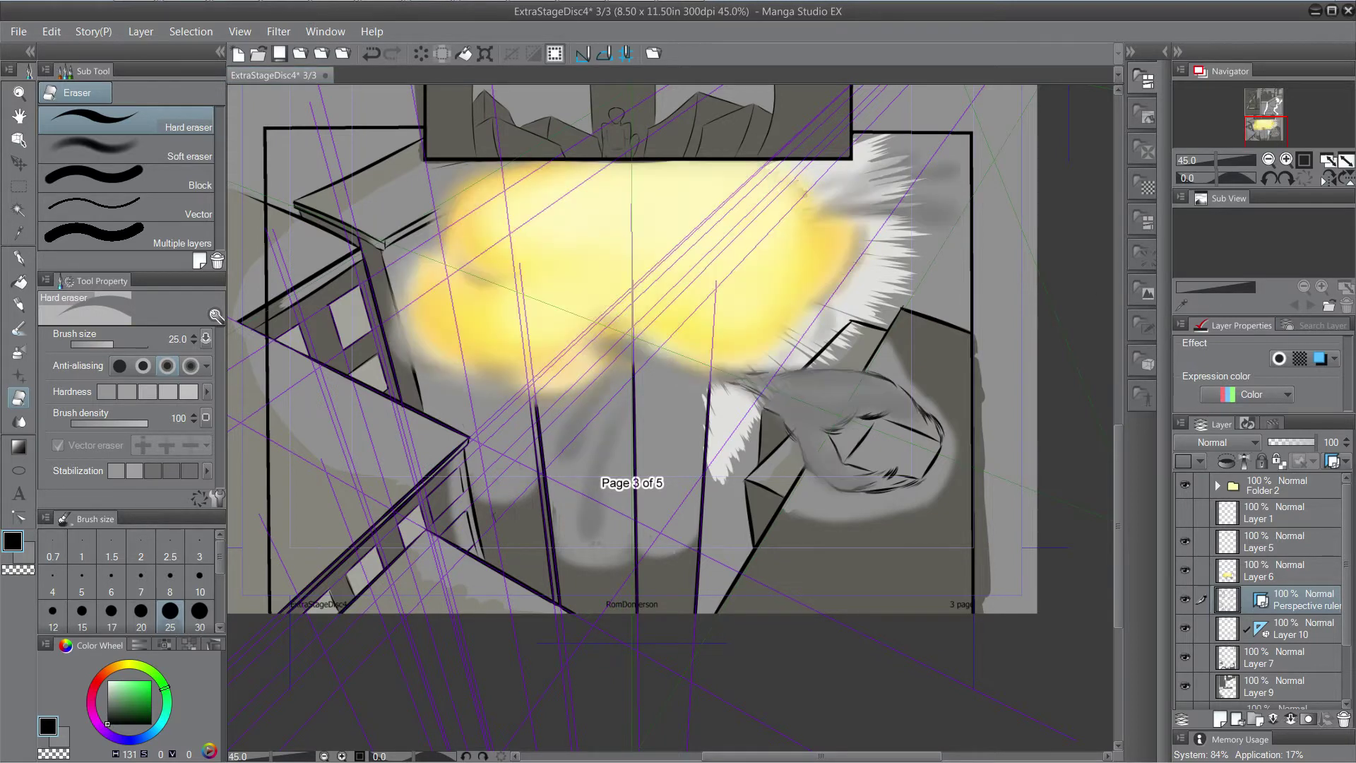
left_click(1185, 542)
left_click(1185, 570)
left_click(1185, 570)
left_click(1185, 599)
left_click(1305, 629)
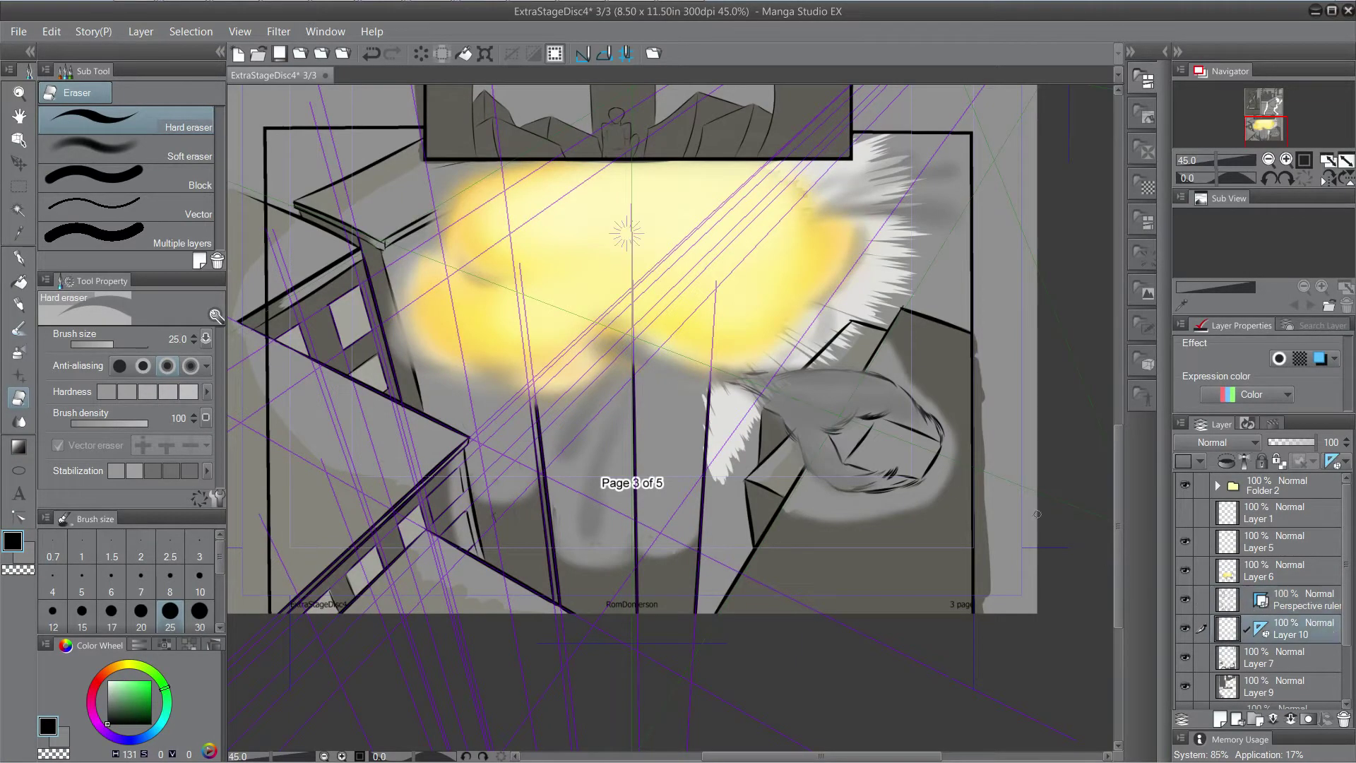
Erase the white burst spilling past the vertical building line below the explosion.
scroll(707, 412, "up", 5)
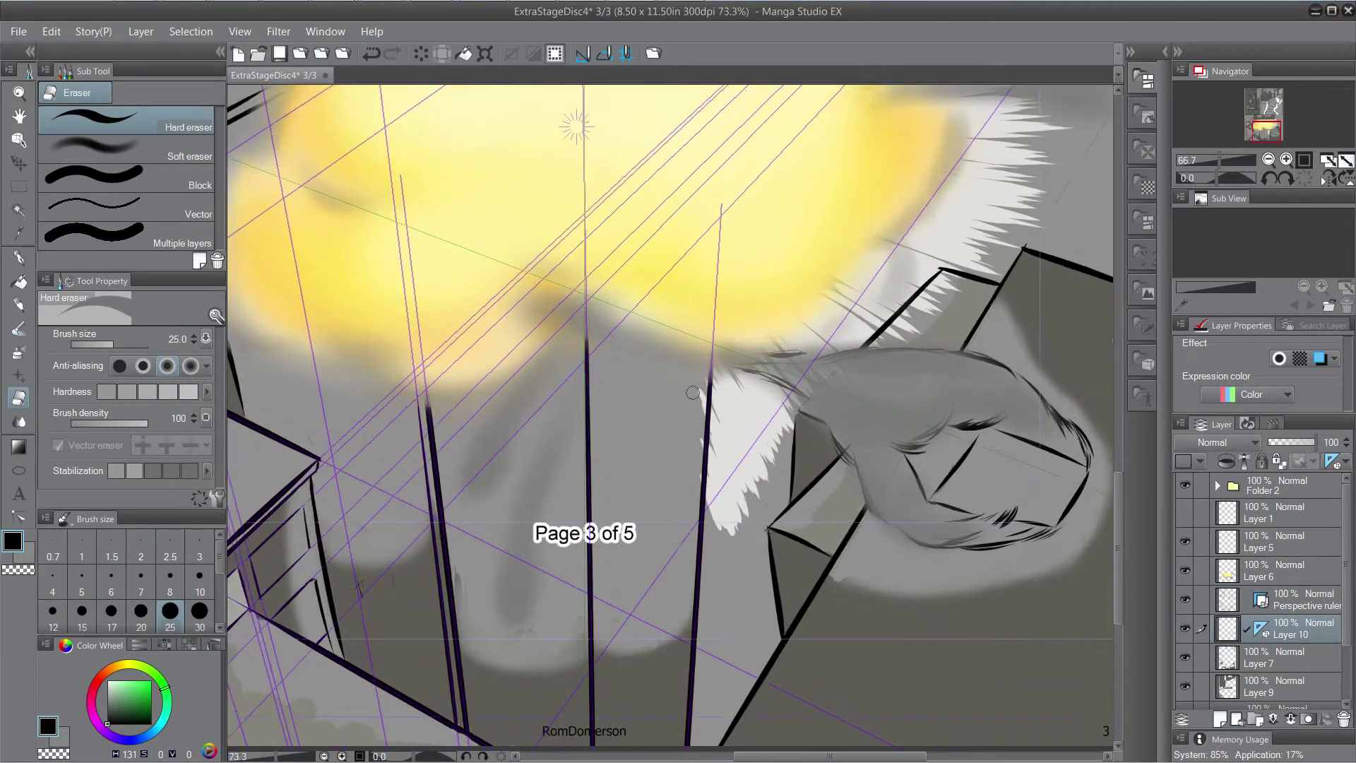
mouse_move(698, 401)
left_mouse_down()
mouse_move(701, 433)
mouse_move(703, 351)
mouse_move(695, 439)
left_mouse_up()
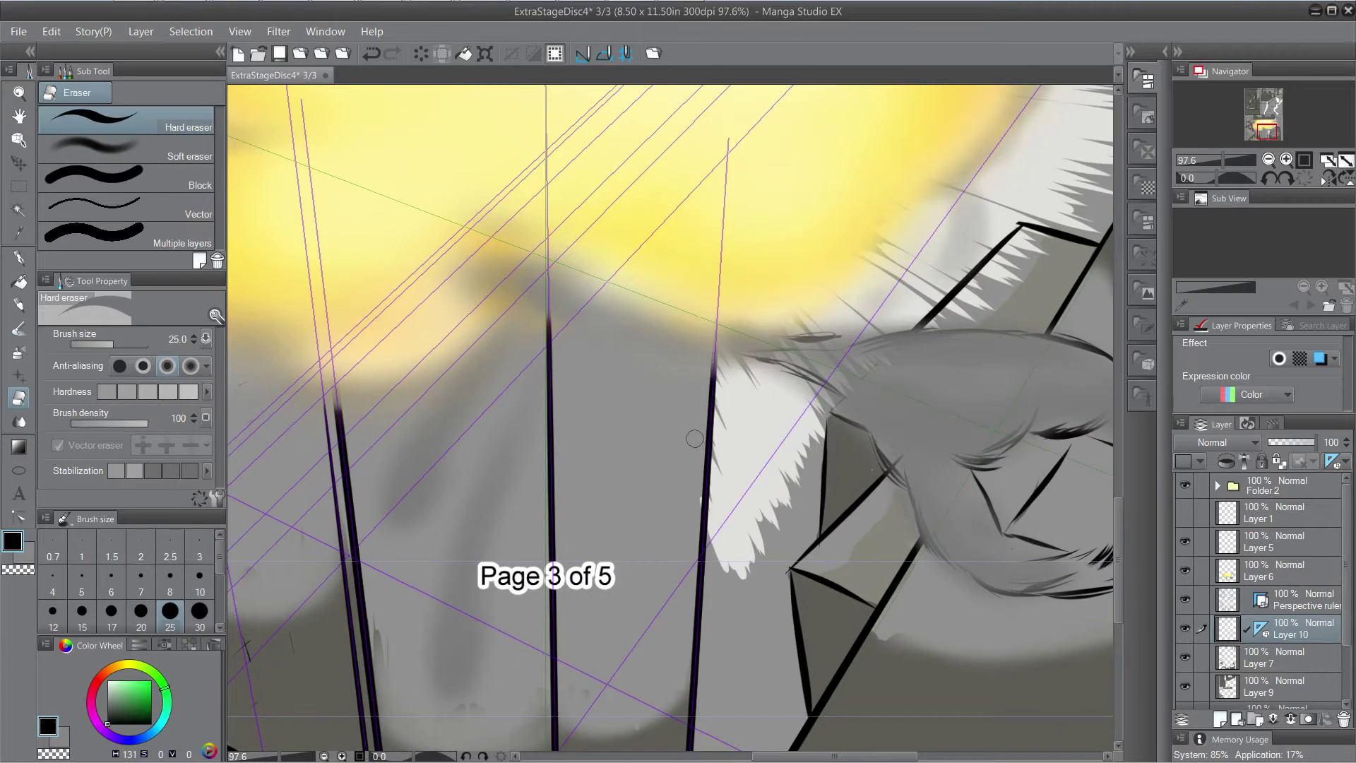
scroll(703, 357, "down", 3)
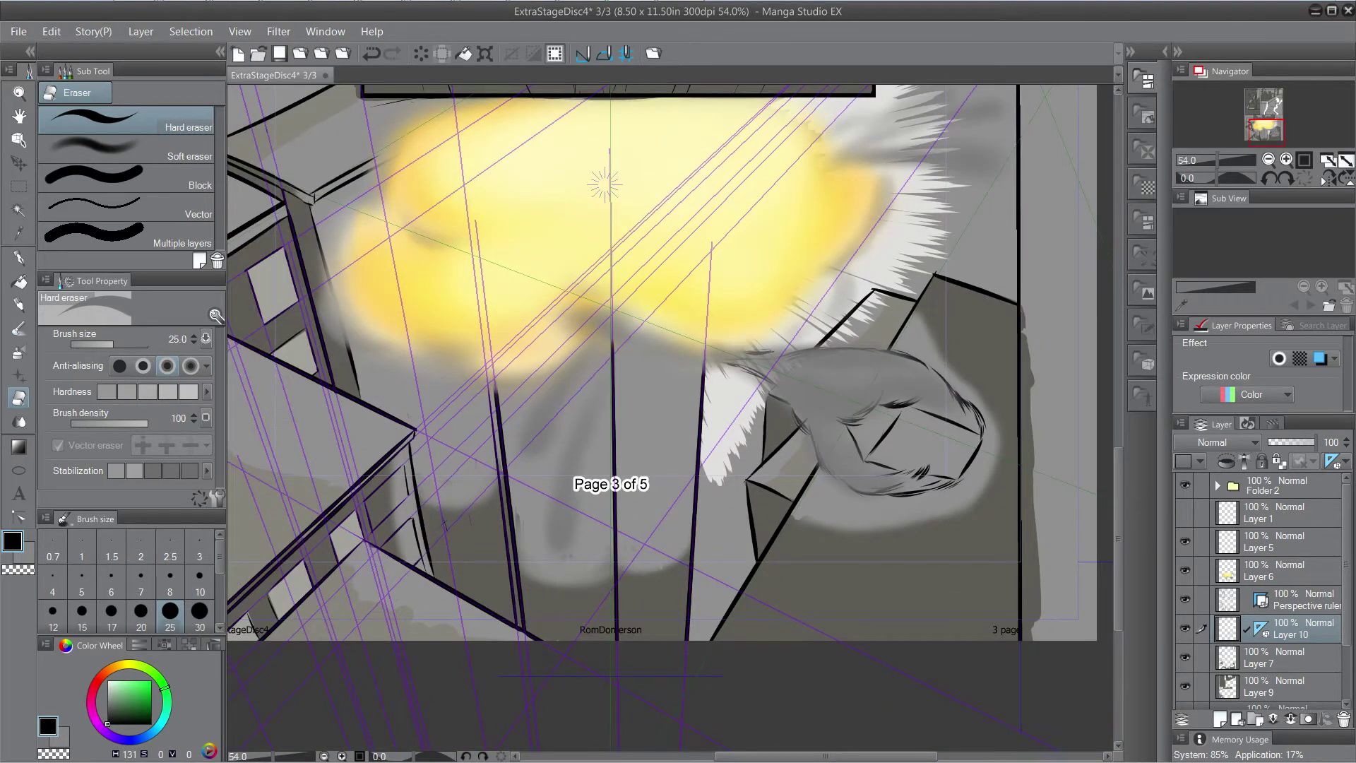
Erase the white burst spilling over the building roof beside the hand, keeping the burst behind the roof line.
left_click_drag(703, 357, 606, 418)
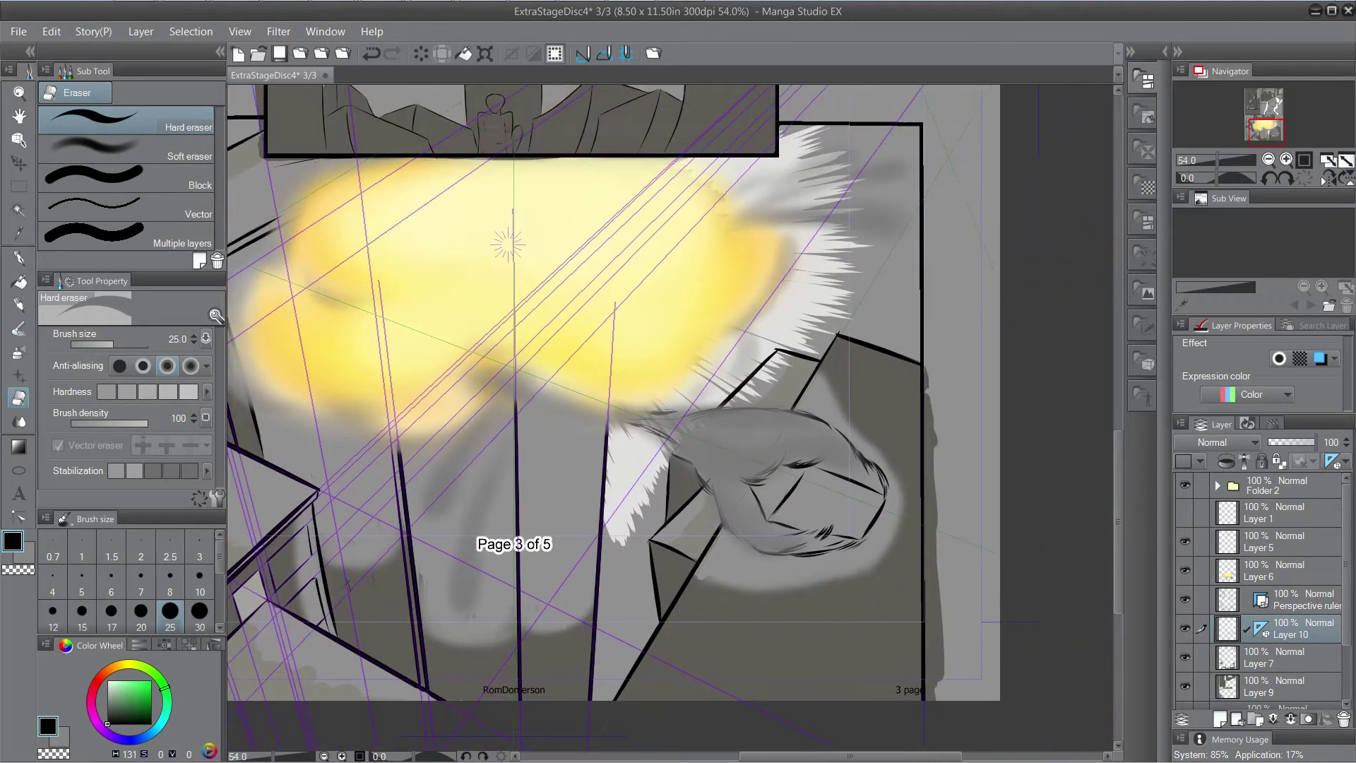
scroll(775, 298, "up", 4)
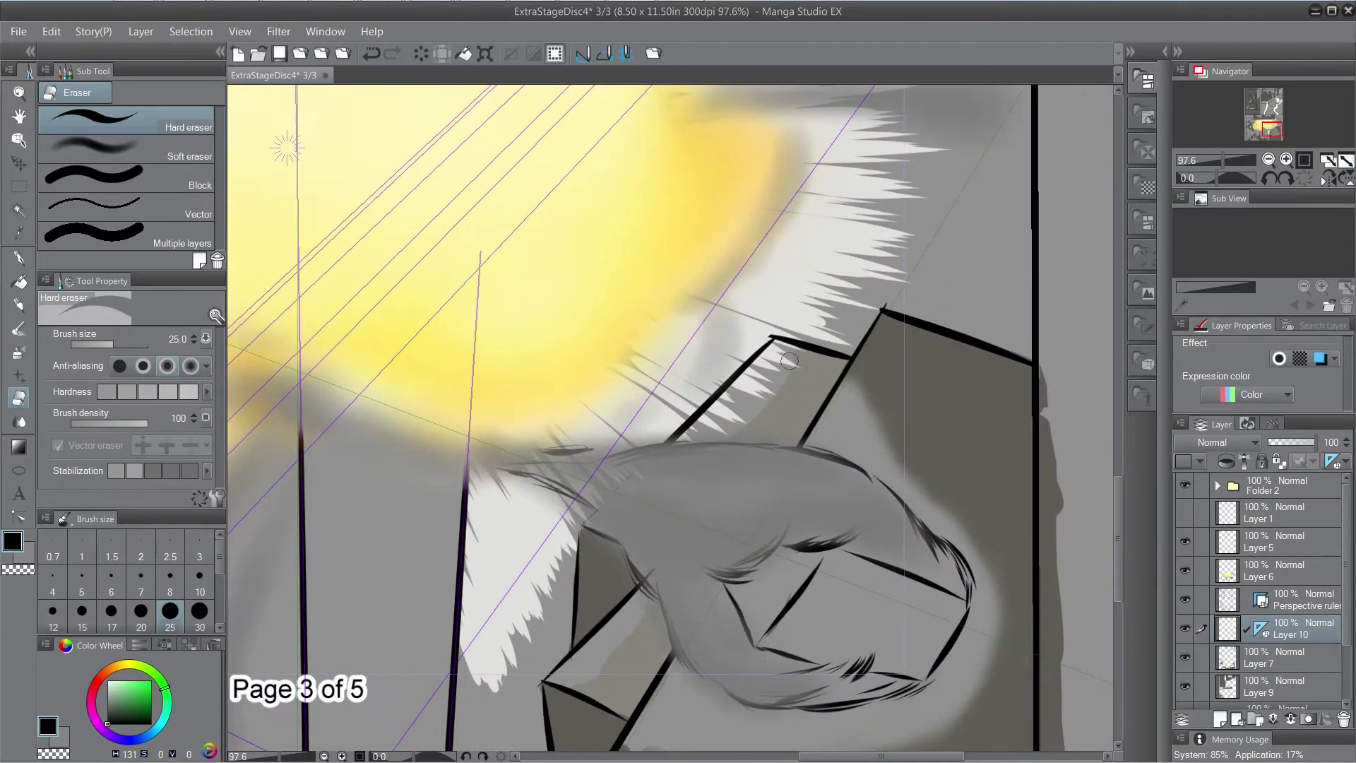
scroll(788, 351, "up", 1)
mouse_move(706, 417)
left_mouse_down()
mouse_move(638, 475)
mouse_move(728, 415)
mouse_move(767, 418)
mouse_move(696, 445)
left_mouse_up()
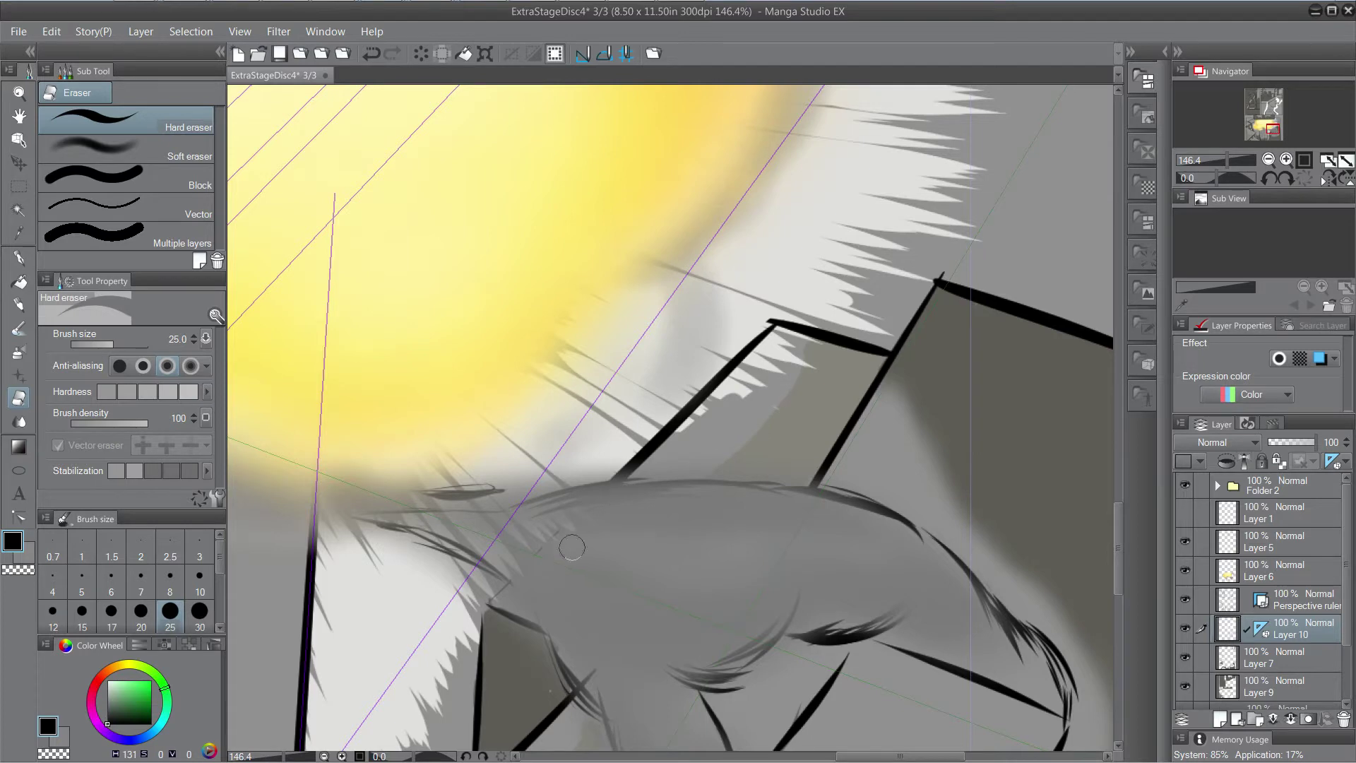
mouse_move(745, 388)
left_mouse_down()
mouse_move(696, 418)
mouse_move(775, 336)
mouse_move(798, 335)
mouse_move(813, 346)
mouse_move(782, 353)
mouse_move(786, 404)
left_mouse_up()
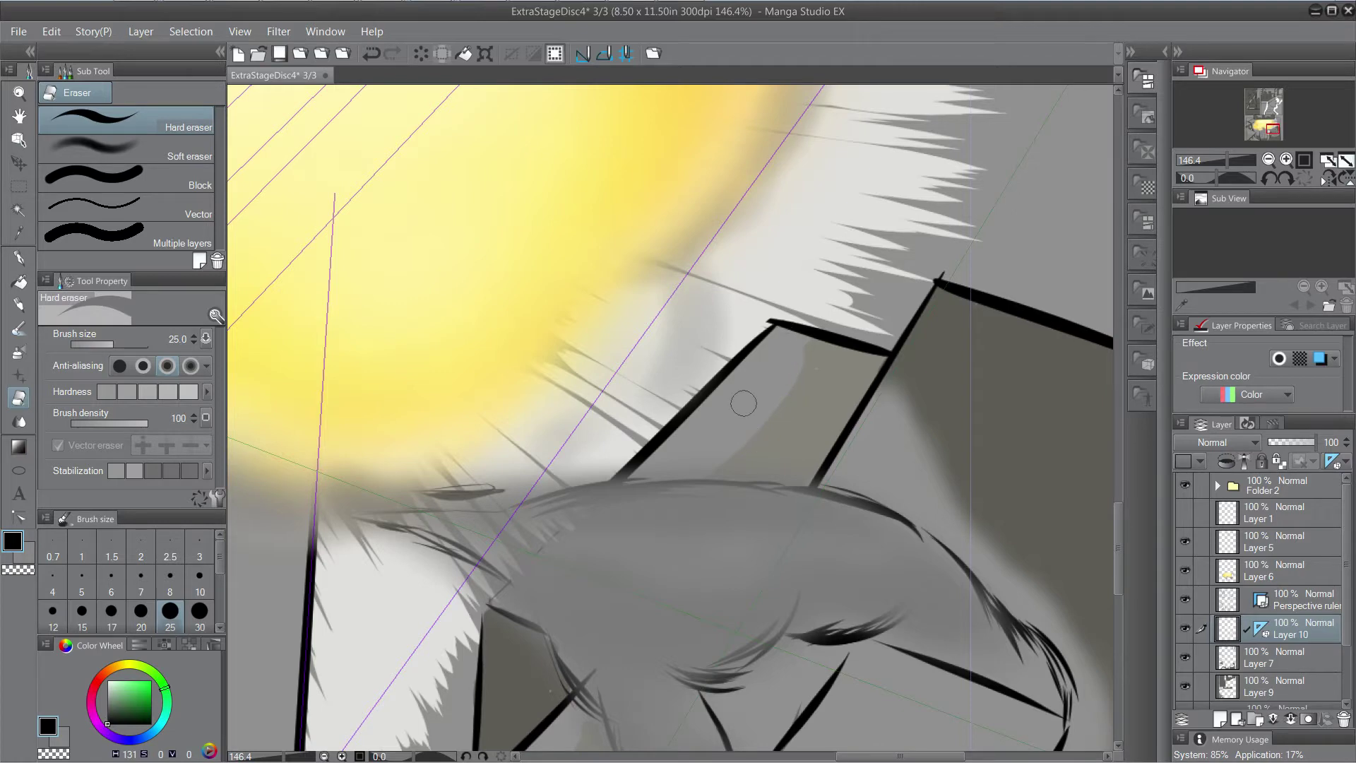
scroll(711, 342, "down", 1)
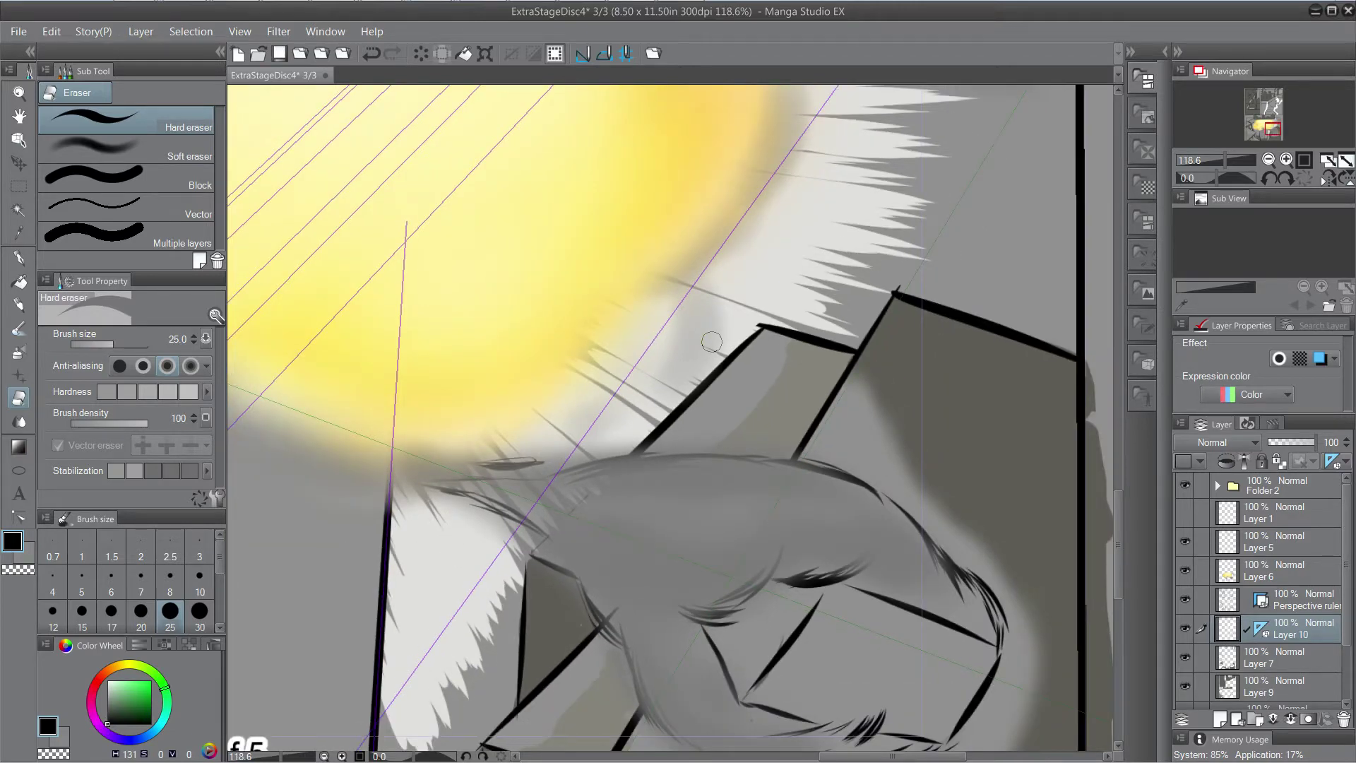
Toggle Layers 6, 10 and 7 to check which artwork around the cityscape panel's lower corner belongs to each.
left_click_drag(395, 134, 627, 124)
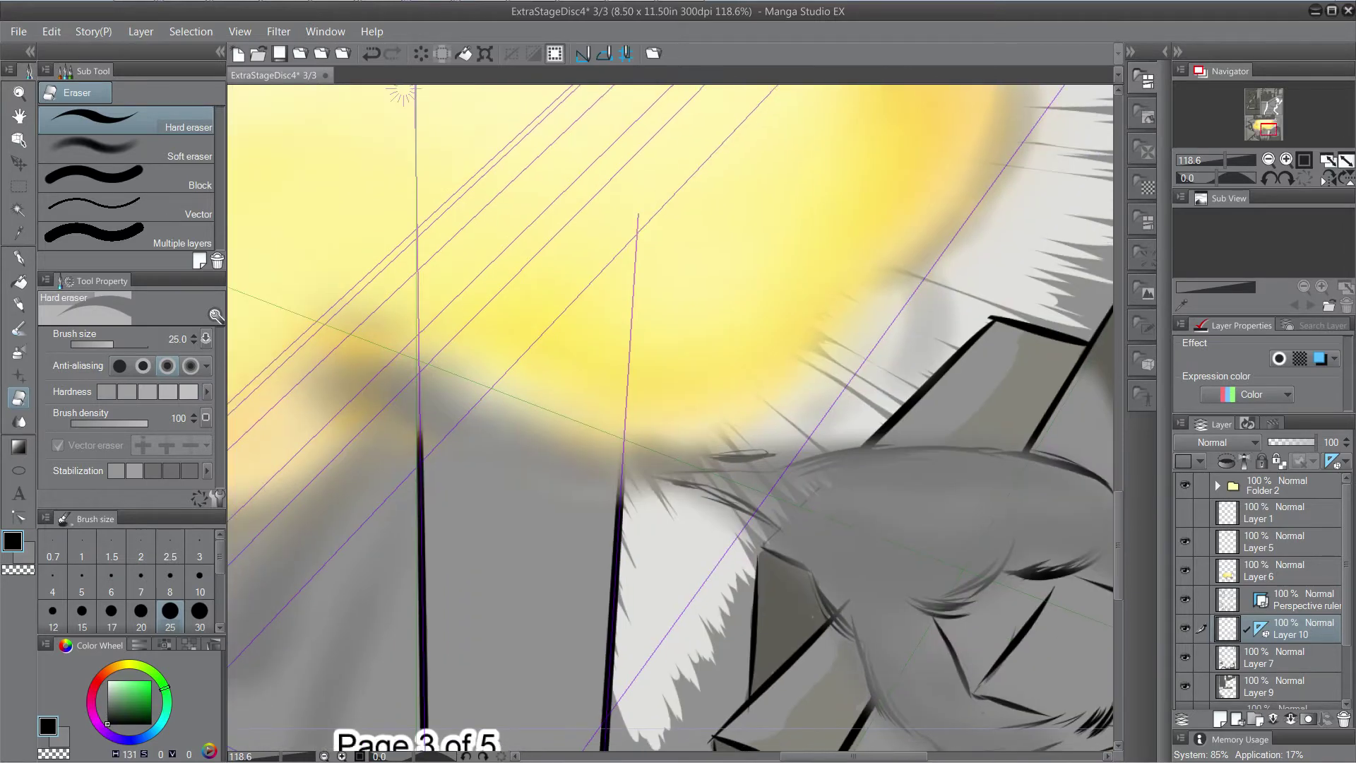
left_click_drag(403, 89, 1272, 436)
mouse_move(686, 369)
left_mouse_down()
mouse_move(795, 305)
mouse_move(660, 369)
left_mouse_up()
scroll(683, 328, "down", 2)
scroll(683, 327, "up", 4)
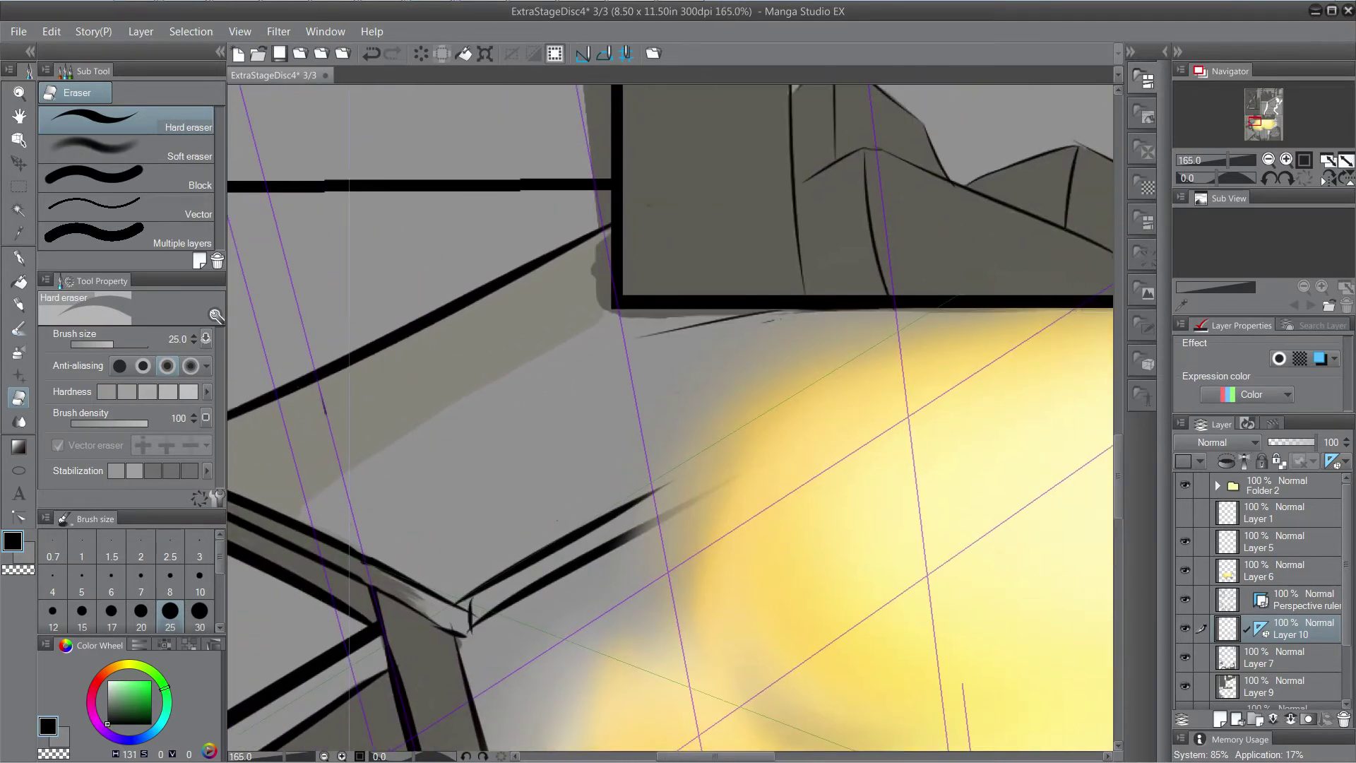
left_click_drag(1185, 599, 1184, 627)
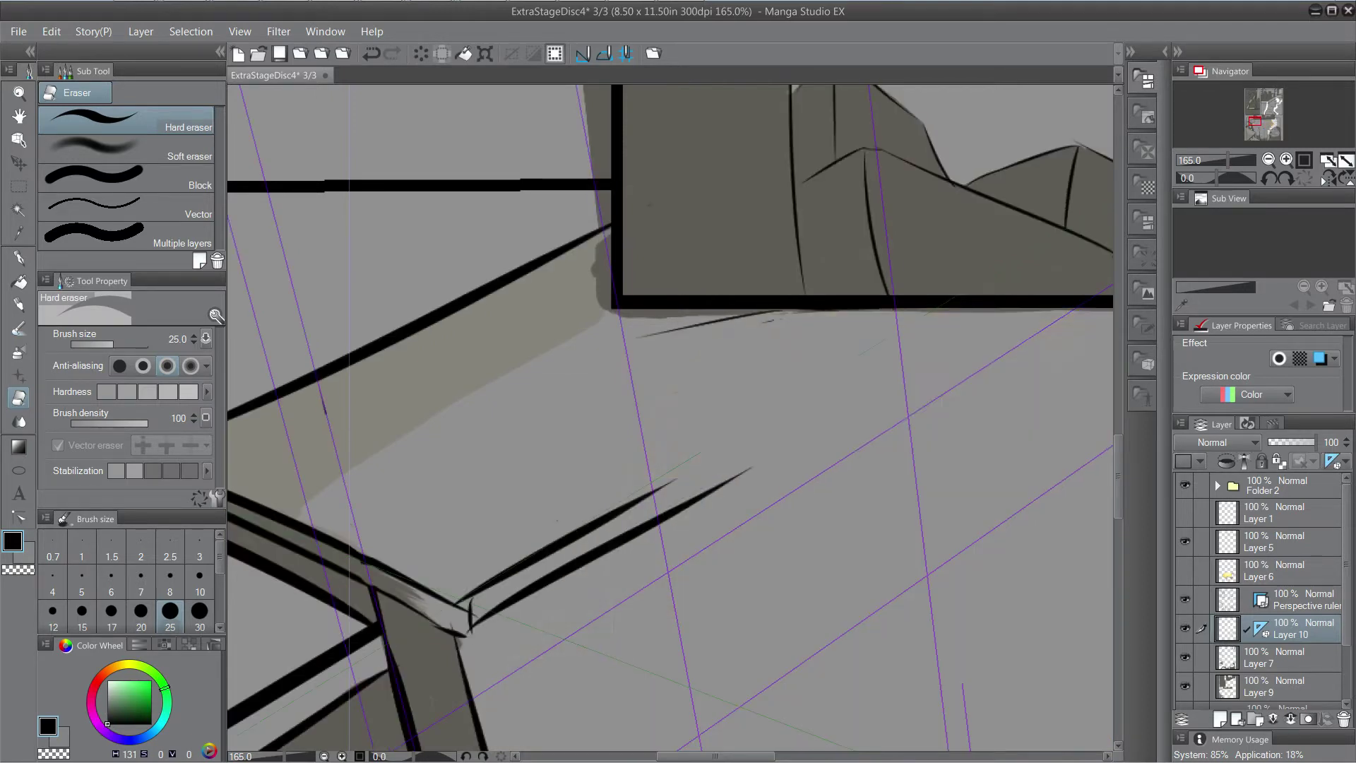
left_click(1184, 570)
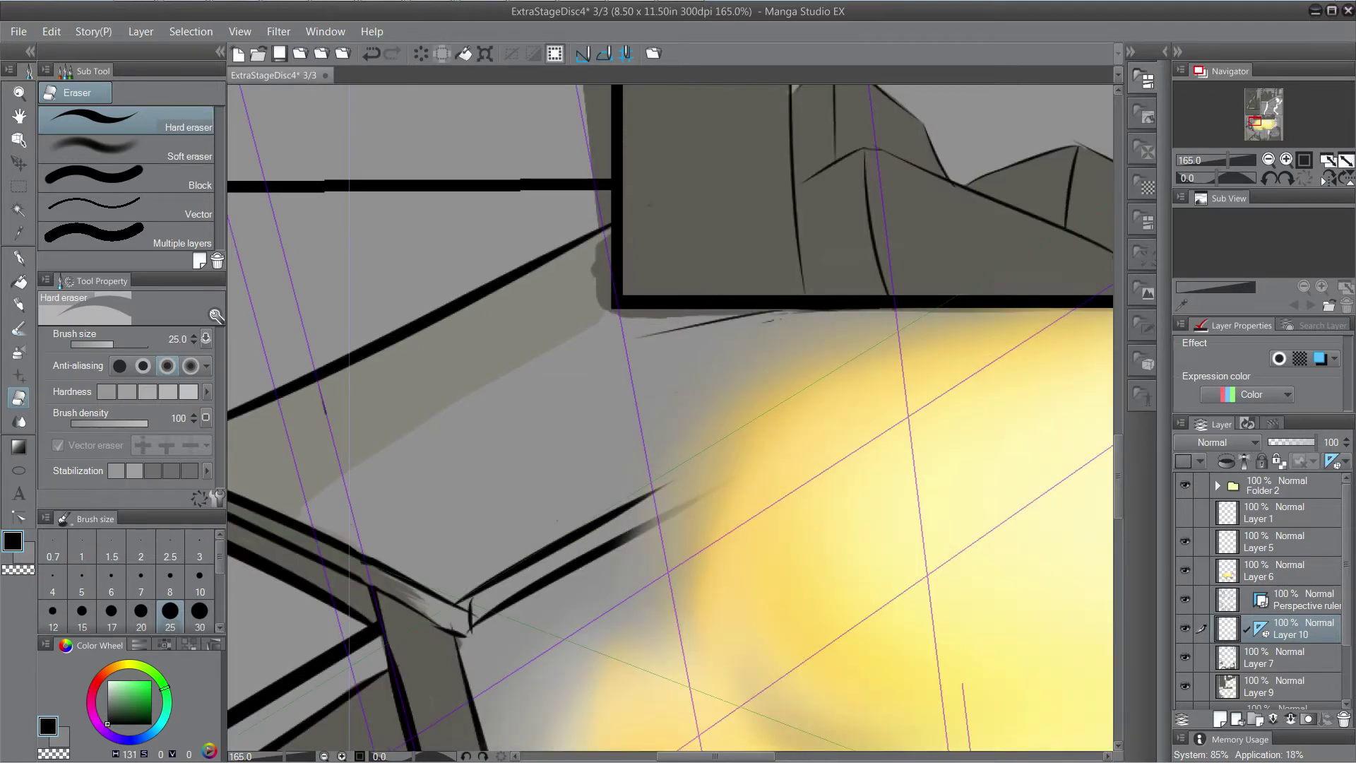
left_click(1185, 628)
left_click(1184, 629)
left_click(1185, 658)
left_click(1185, 657)
left_click(1185, 657)
left_click(1185, 657)
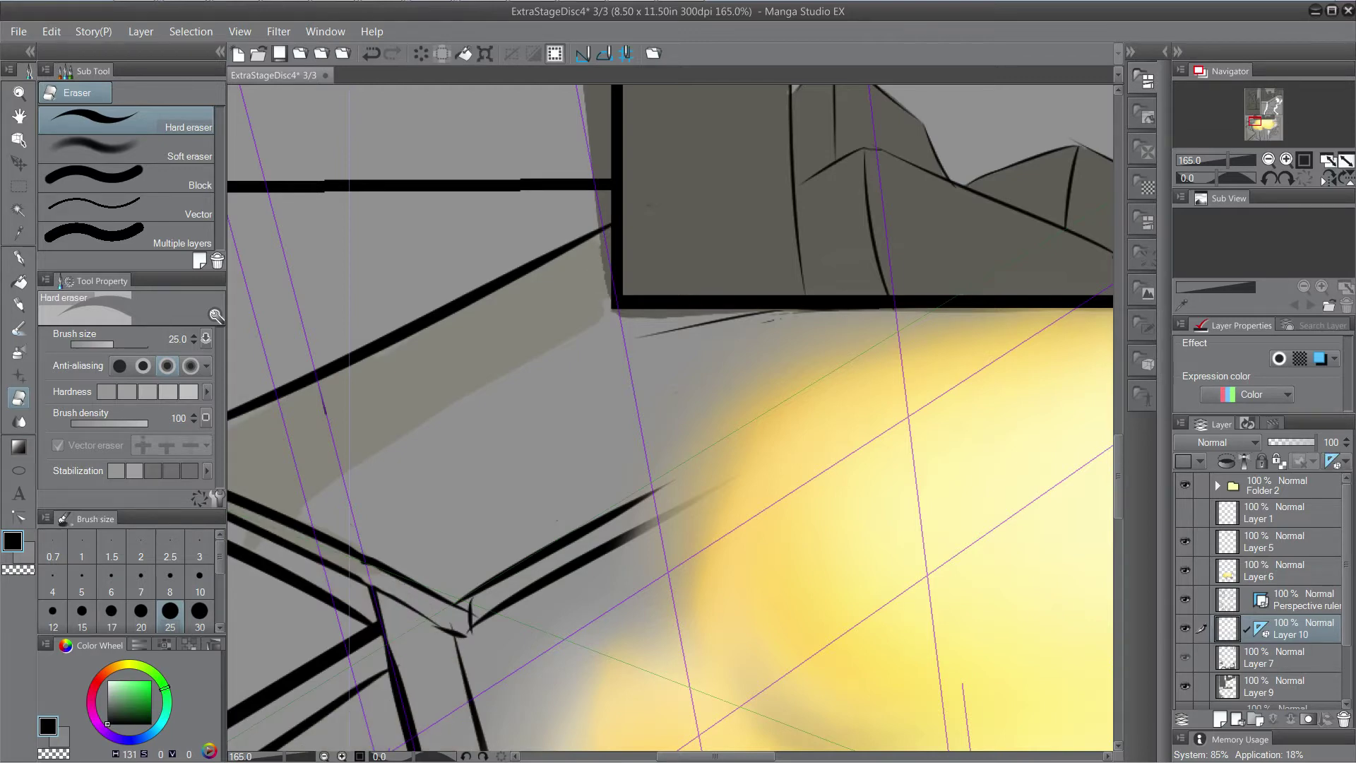
left_click(1185, 657)
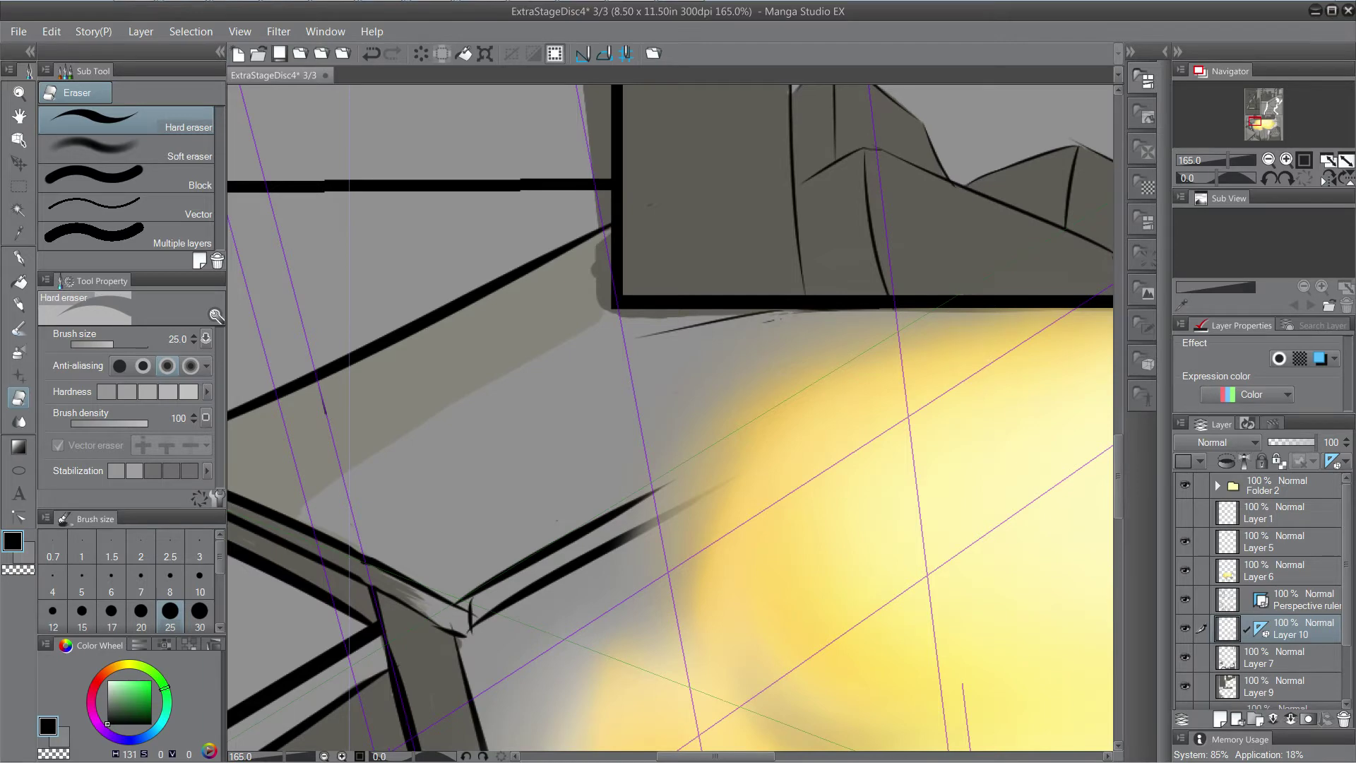
Toggle Folder 2, Layer 7 and Layer 10 to find the source of the stray lines under the cityscape panel.
left_click(1185, 485)
left_click(1185, 485)
left_click(1185, 658)
left_click(1185, 658)
left_click(1185, 629)
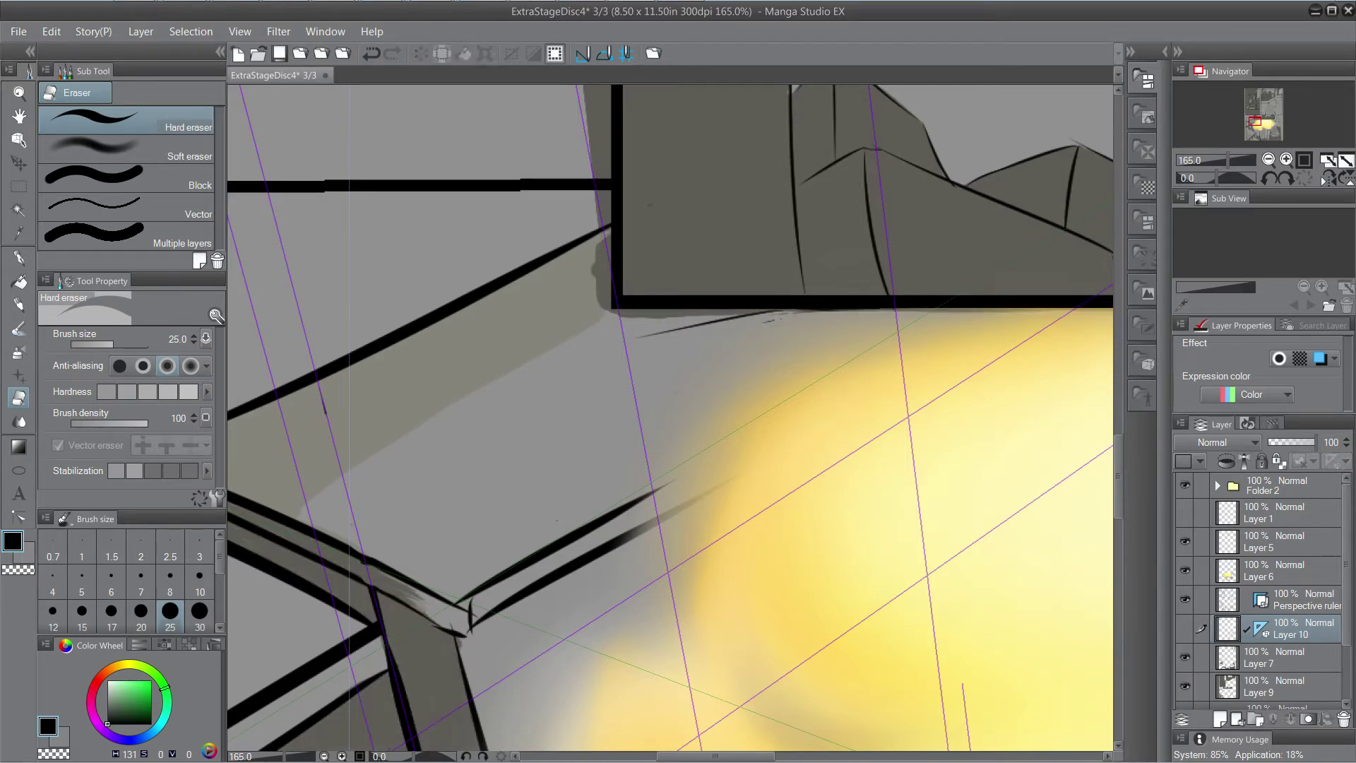
left_click(1185, 629)
left_click(1185, 657)
left_click(1185, 656)
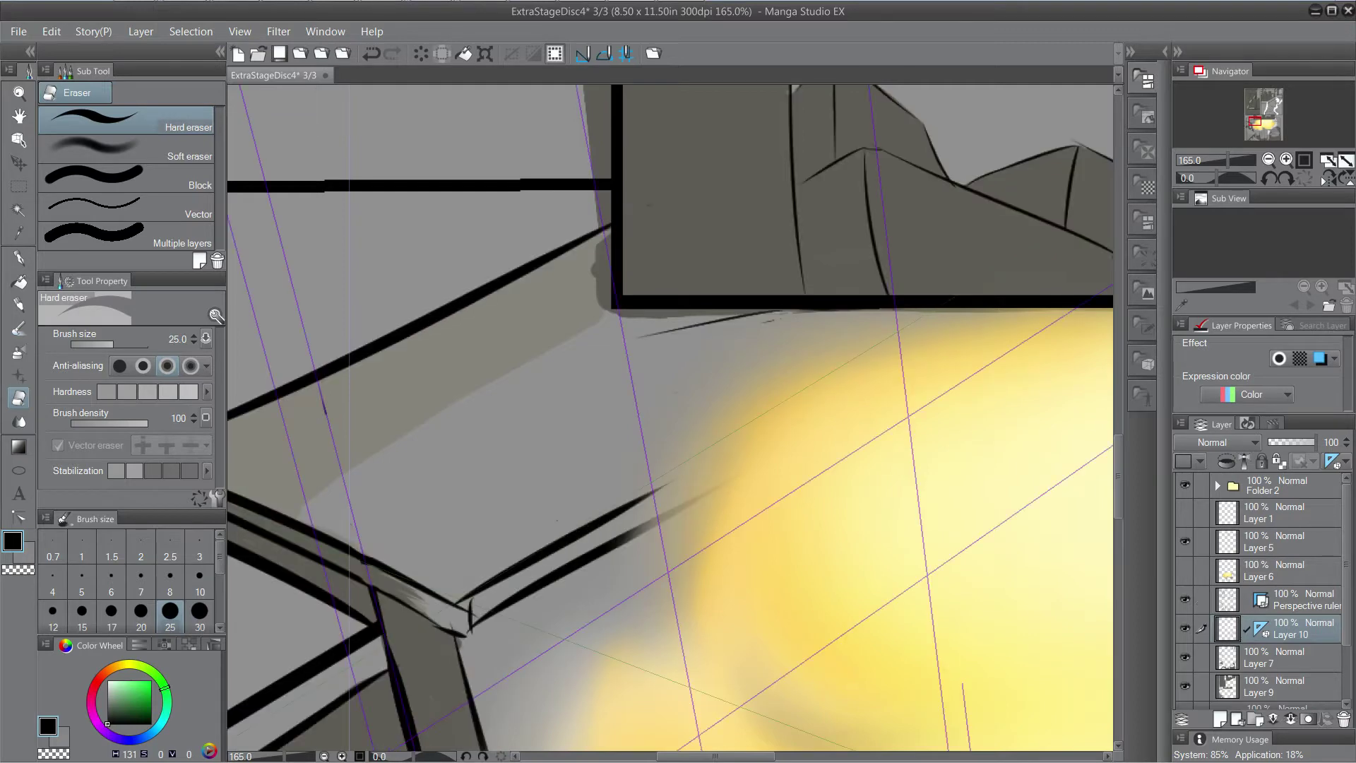
Toggle Layer 6 and the perspective ruler layer, activate the ruler layer, and erase the stray line below the cityscape panel.
left_click(1184, 570)
left_click(1185, 569)
left_click(1185, 598)
left_click(1185, 599)
left_click(1185, 570)
left_click(1185, 569)
left_click(1185, 599)
left_click(1185, 599)
left_click(1243, 599)
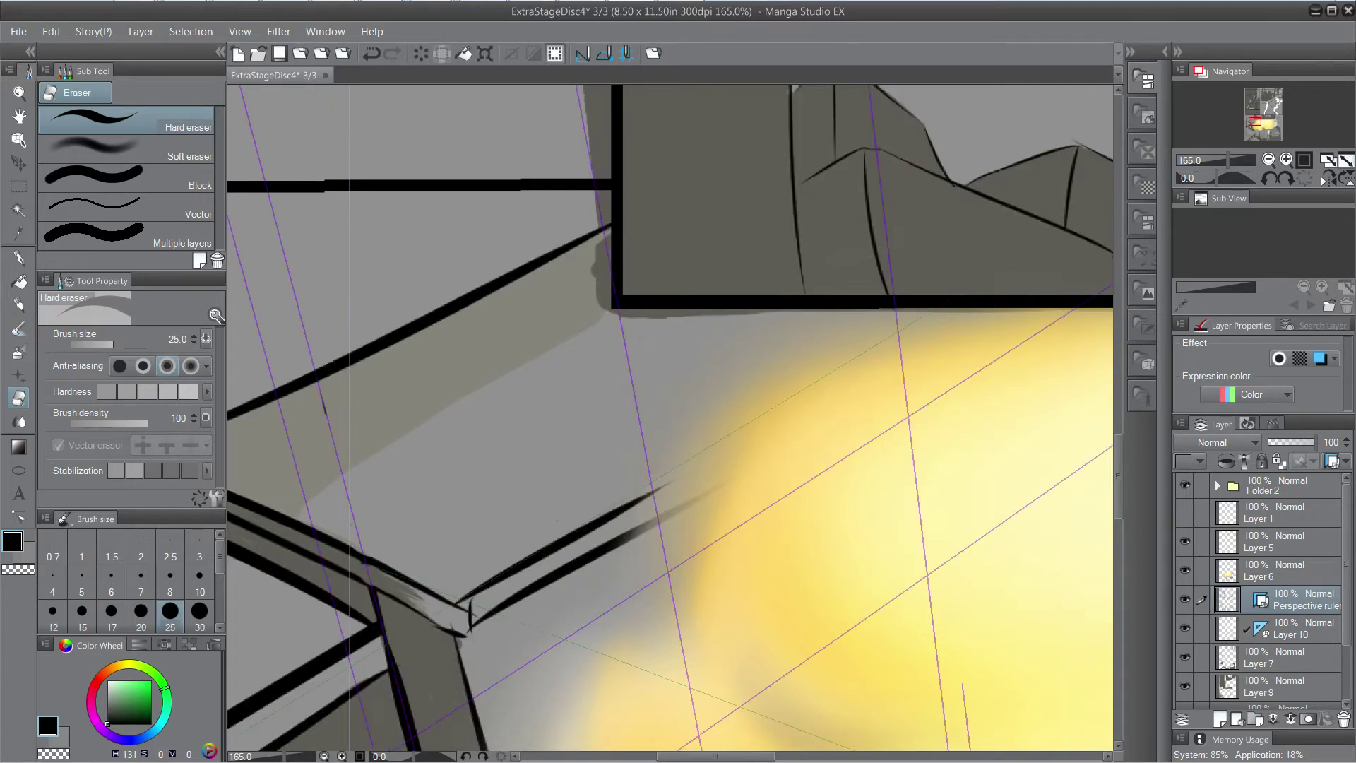
Toggle Layers 10 and 6 to compare their contents and look over the explosion panel with its ruler lines.
left_click(1185, 629)
left_click(1185, 628)
left_click(1185, 569)
left_click(1185, 570)
left_click(1184, 570)
left_click(1185, 570)
scroll(819, 488, "down", 2)
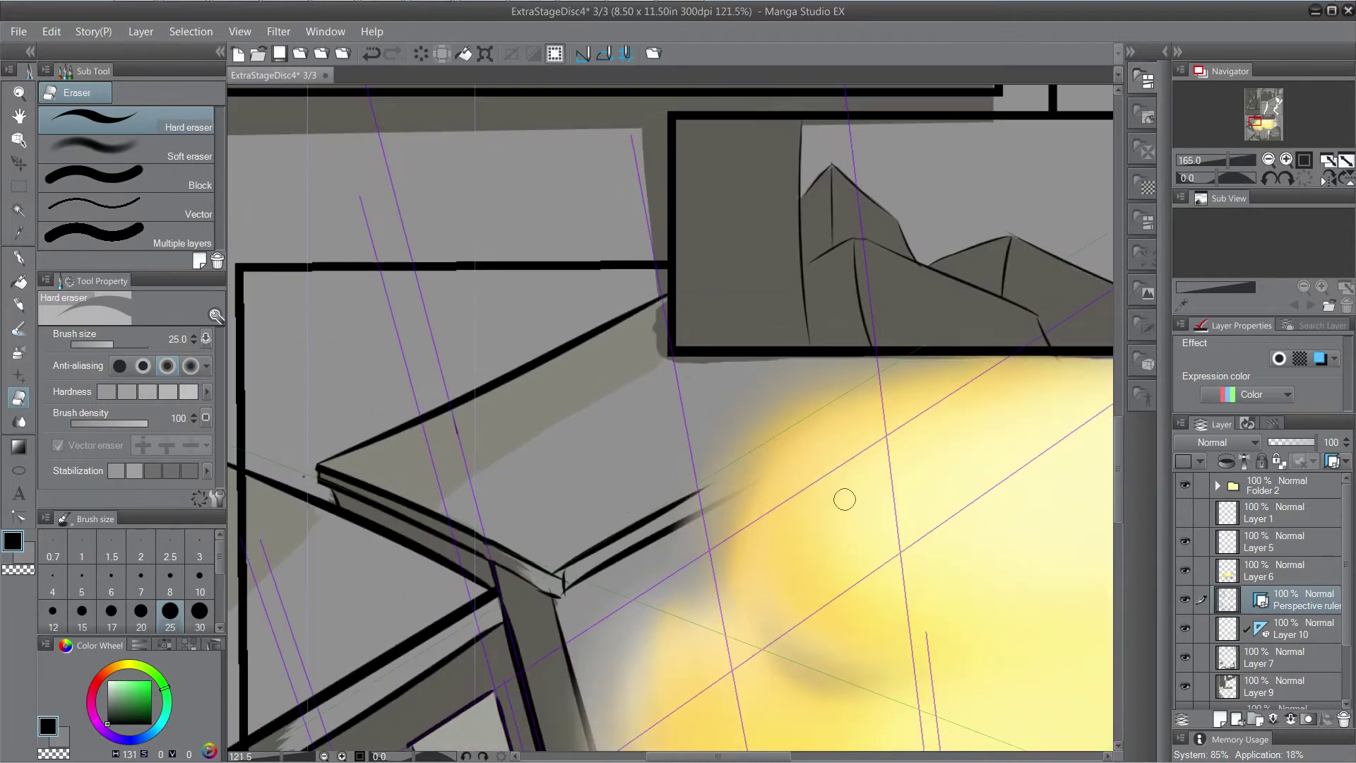
scroll(845, 499, "down", 1)
scroll(845, 499, "down", 1)
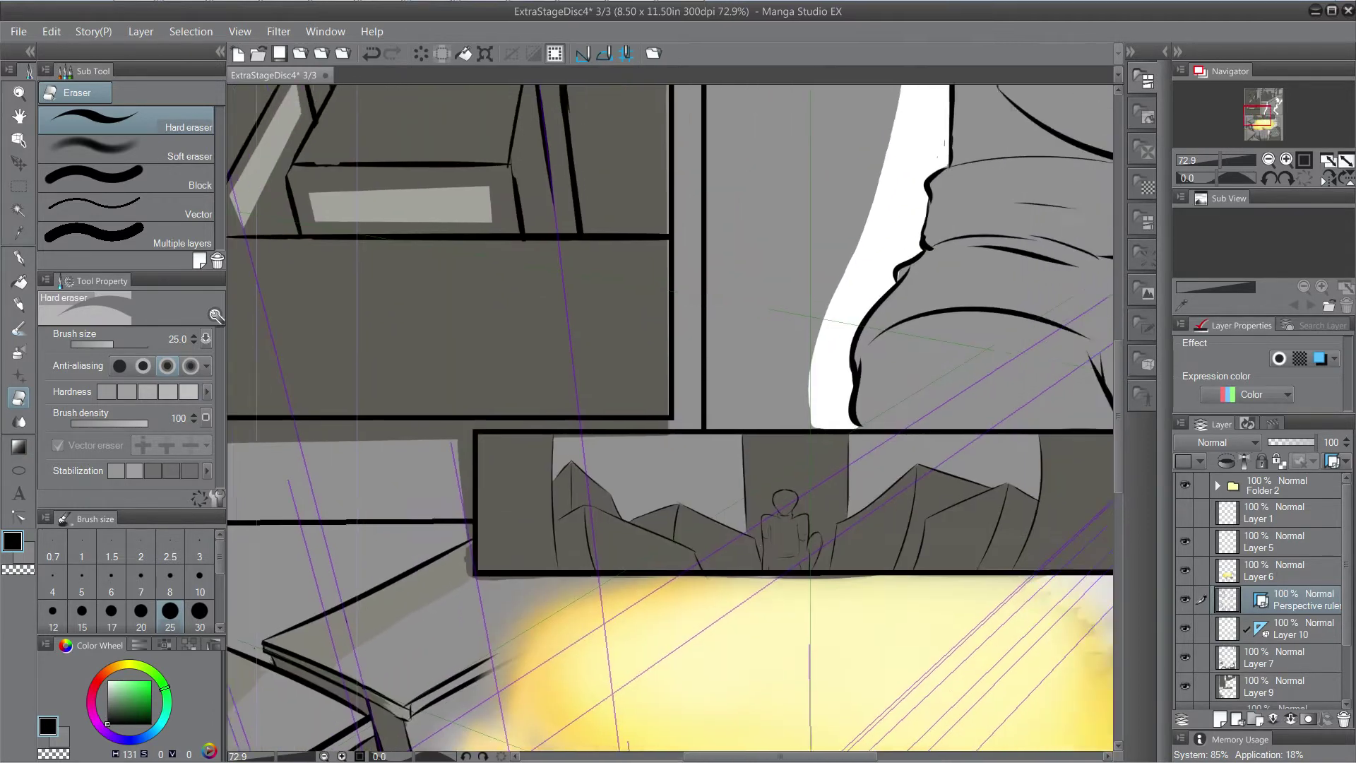
left_click_drag(844, 499, 833, 175)
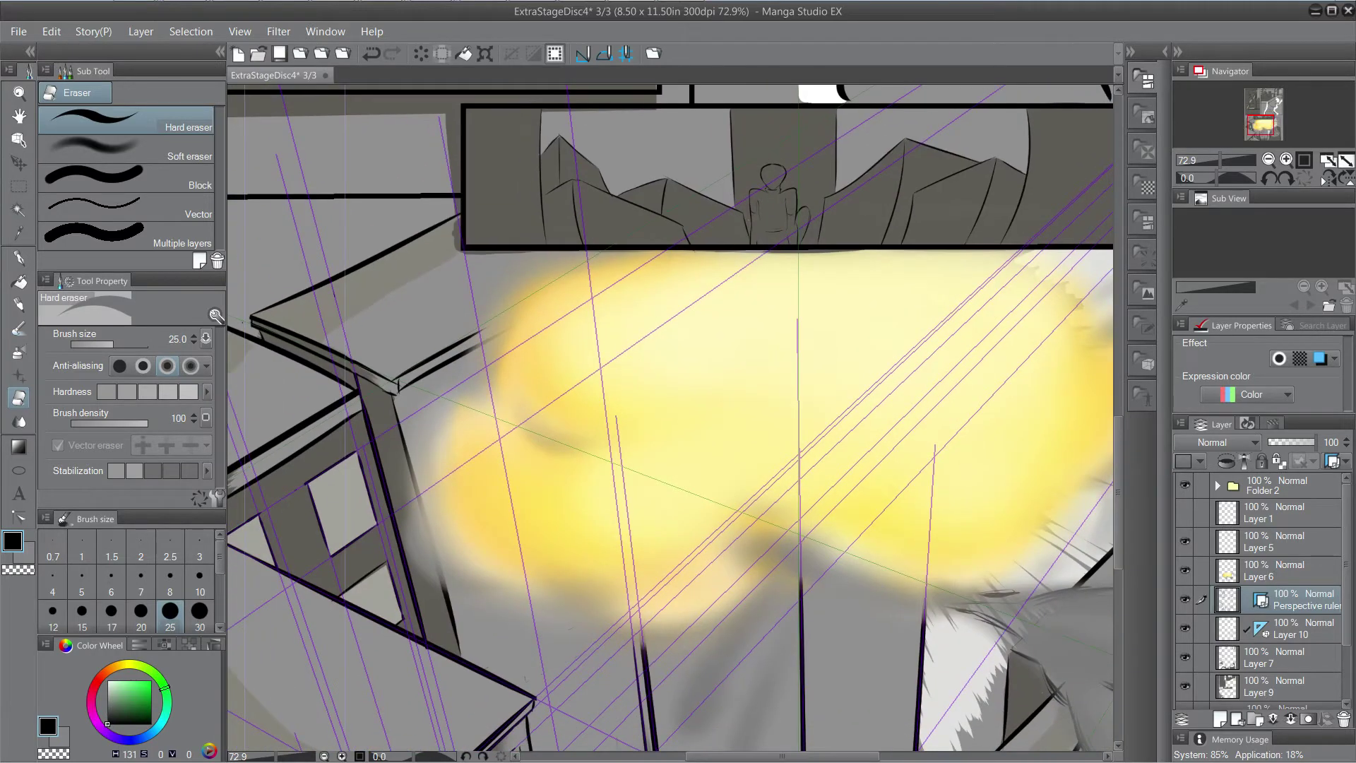
Delete the rulers from Layer 10 and from the perspective ruler layer.
left_click(1293, 627)
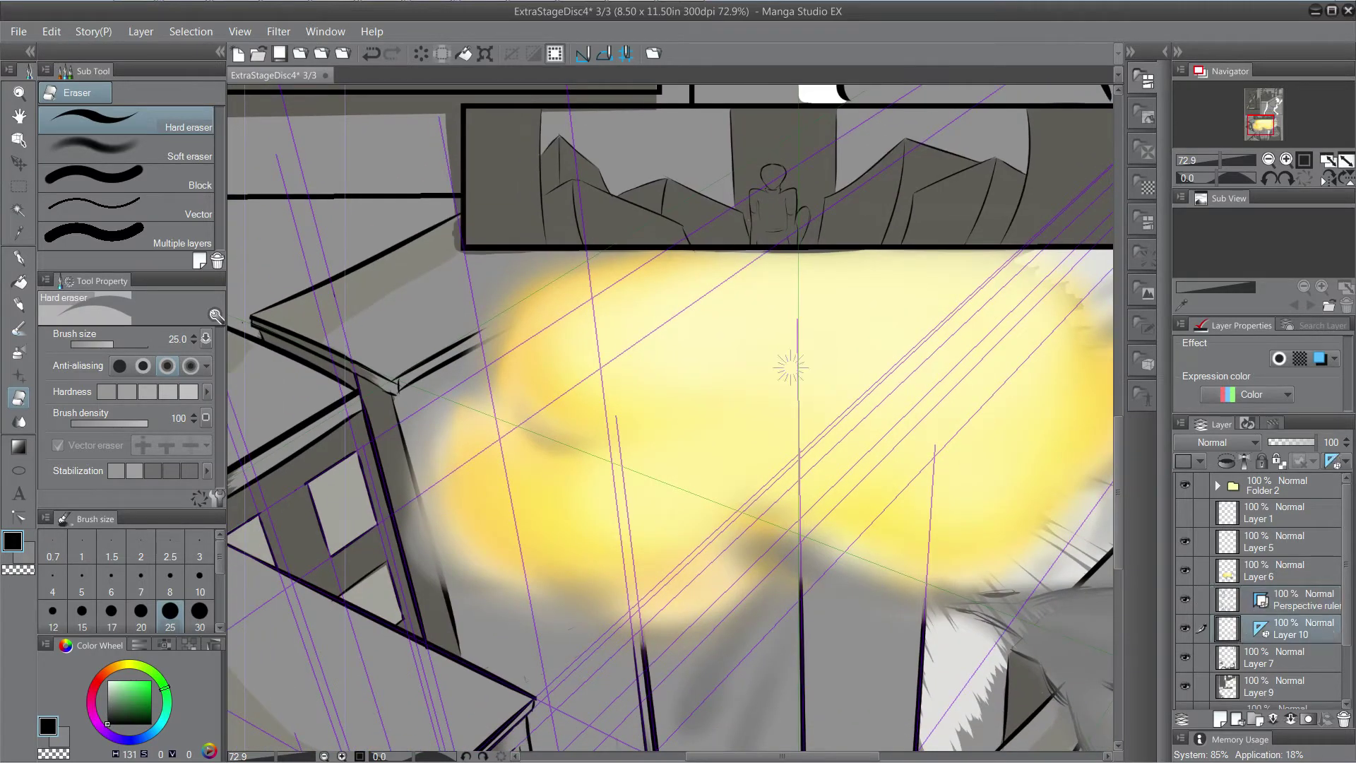
right_click(1292, 627)
mouse_move(1243, 429)
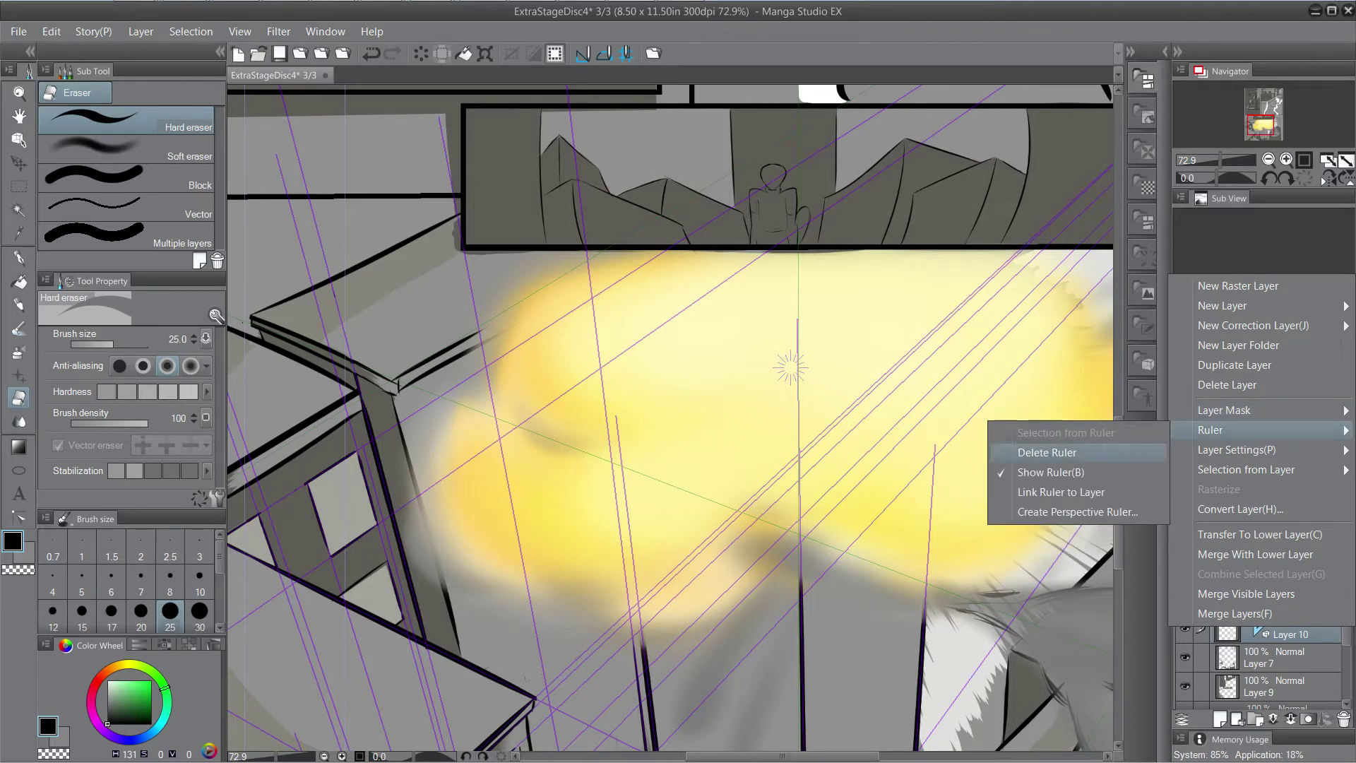
left_click(1068, 456)
left_click(1304, 600)
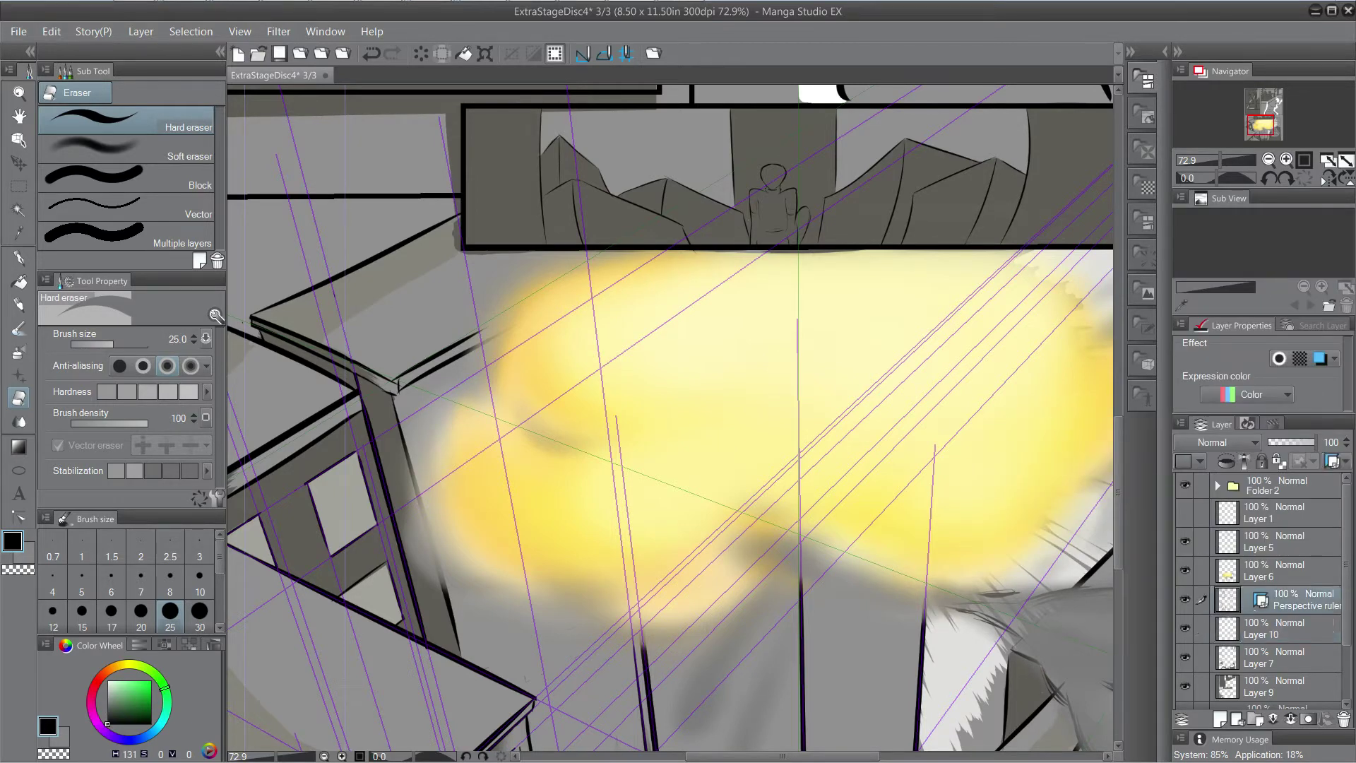
right_click(1300, 599)
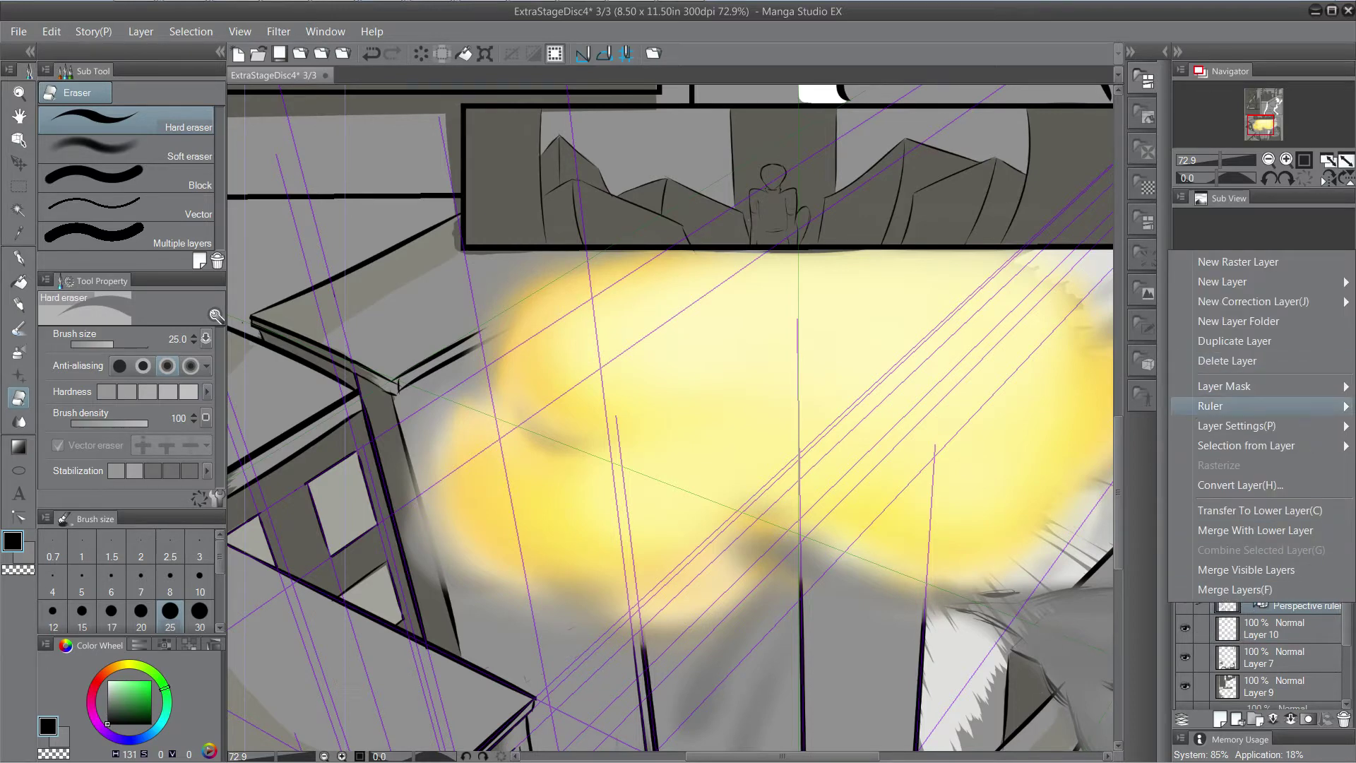
mouse_move(1242, 406)
left_click(1048, 427)
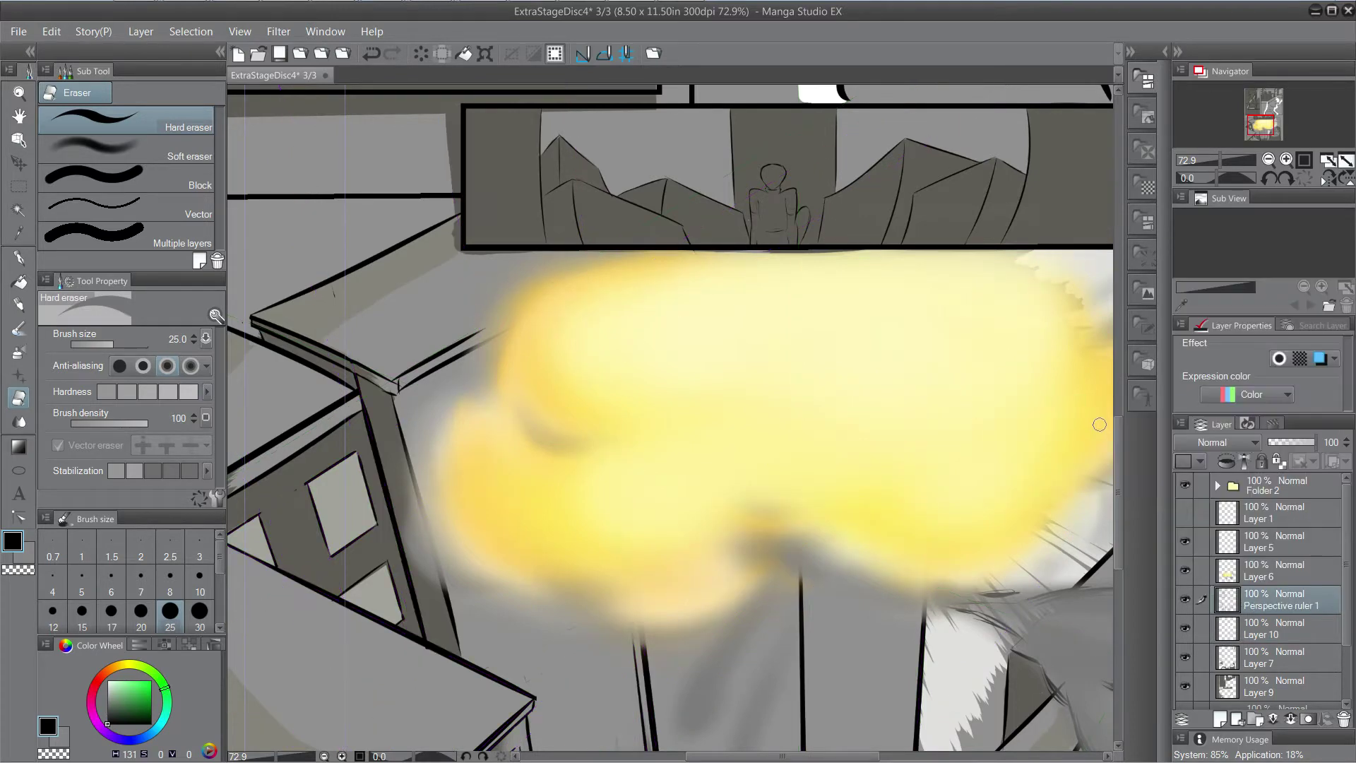
Toggle the former perspective ruler layer and Layers 10, 6 and 5 to check what each contains around the cityscape panel.
mouse_move(927, 442)
left_mouse_down()
mouse_move(616, 285)
mouse_move(712, 215)
mouse_move(909, 302)
mouse_move(879, 329)
mouse_move(897, 177)
mouse_move(907, 201)
mouse_move(1028, 149)
mouse_move(919, 285)
mouse_move(828, 353)
mouse_move(628, 399)
mouse_move(724, 463)
left_mouse_up()
scroll(671, 422, "up", 6)
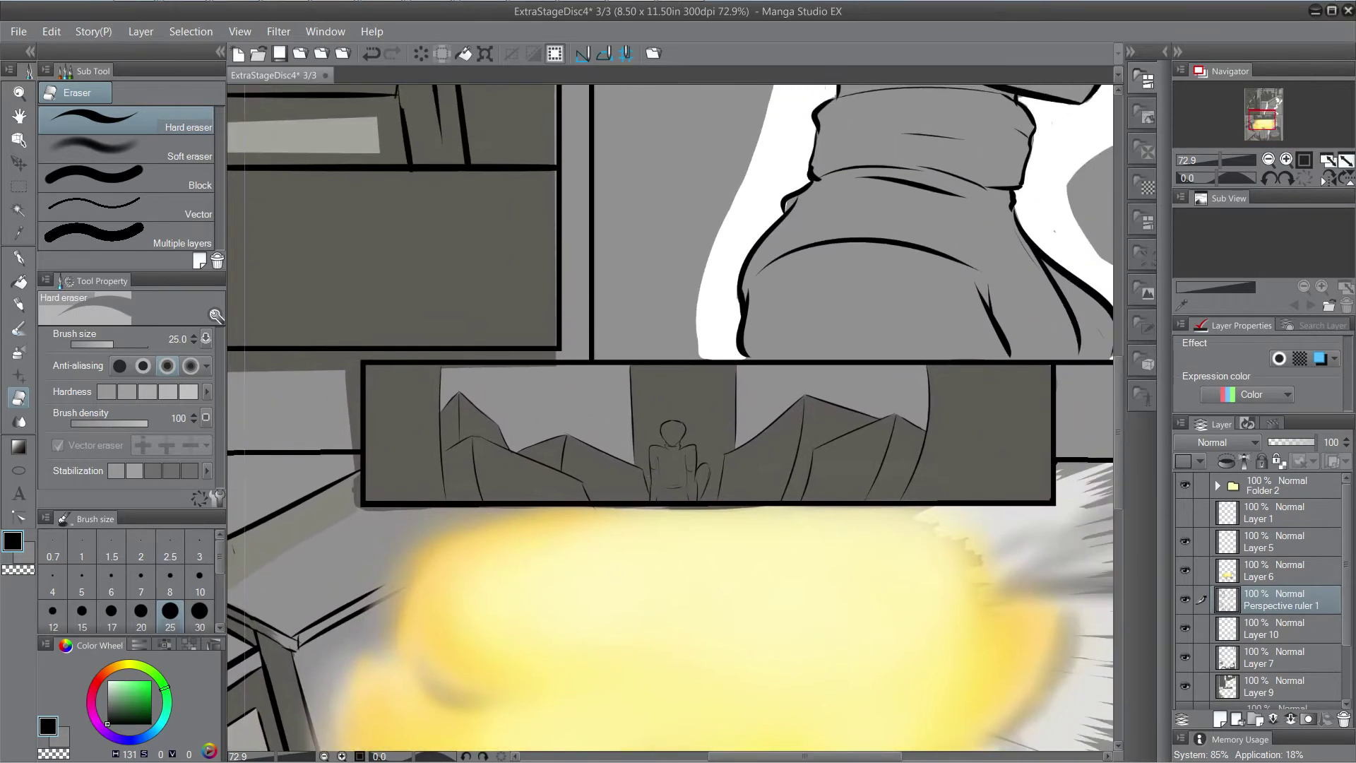
left_click_drag(671, 424, 738, 311)
left_click(1184, 599)
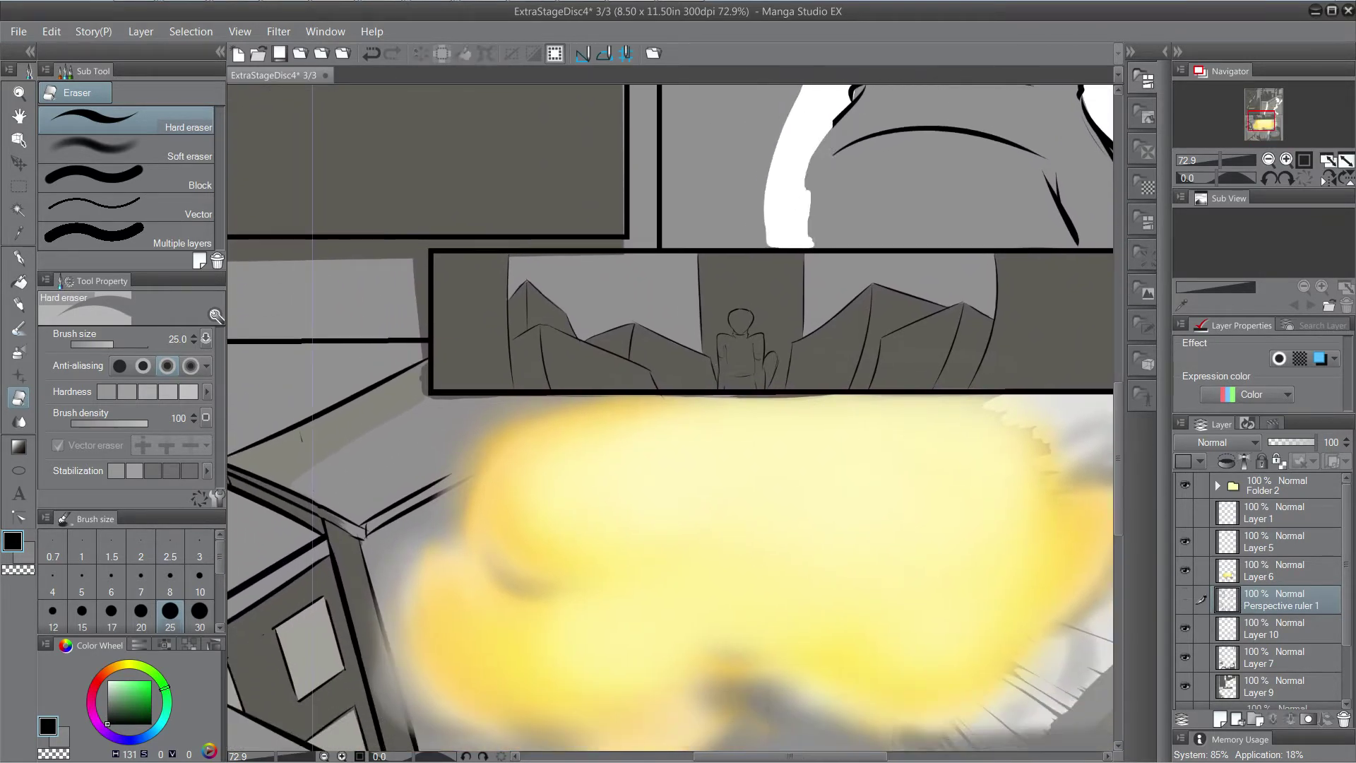
left_click(1185, 599)
left_click(1185, 627)
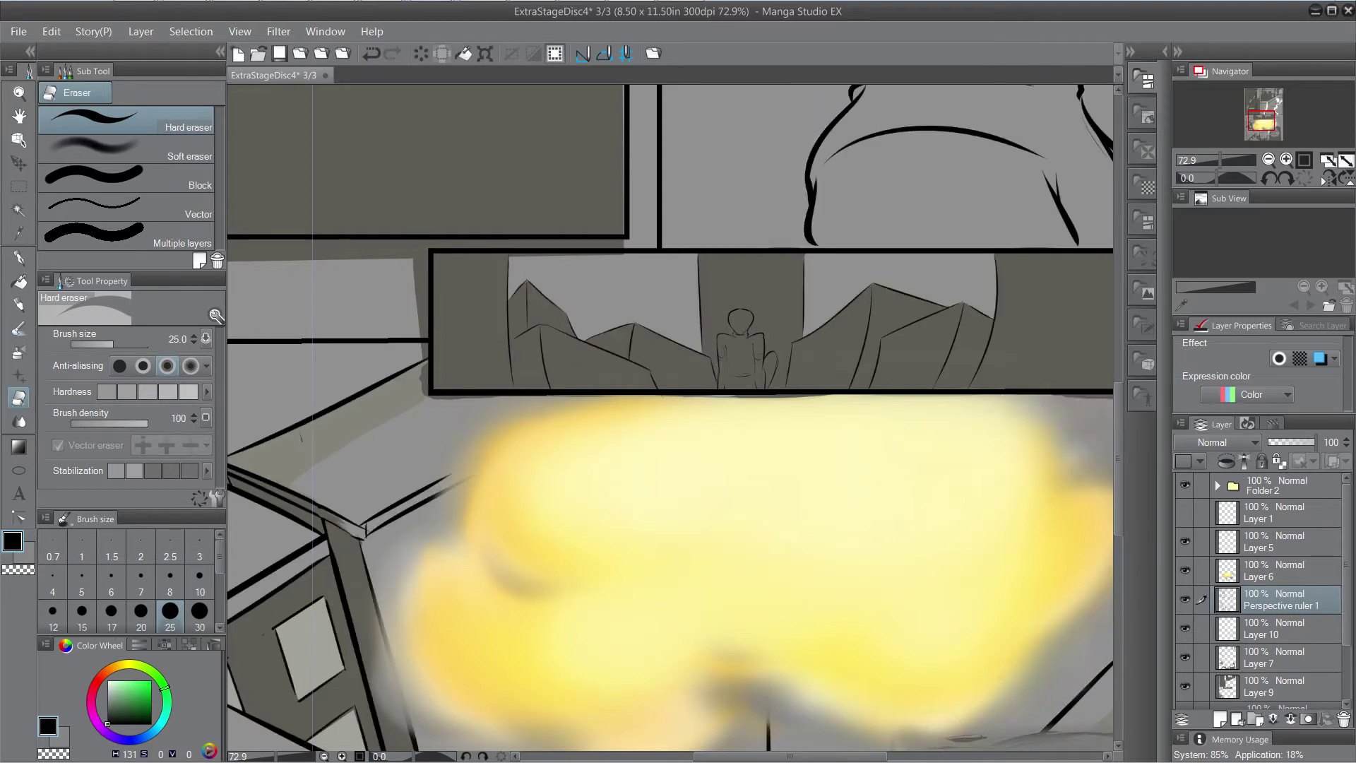
left_click(1185, 628)
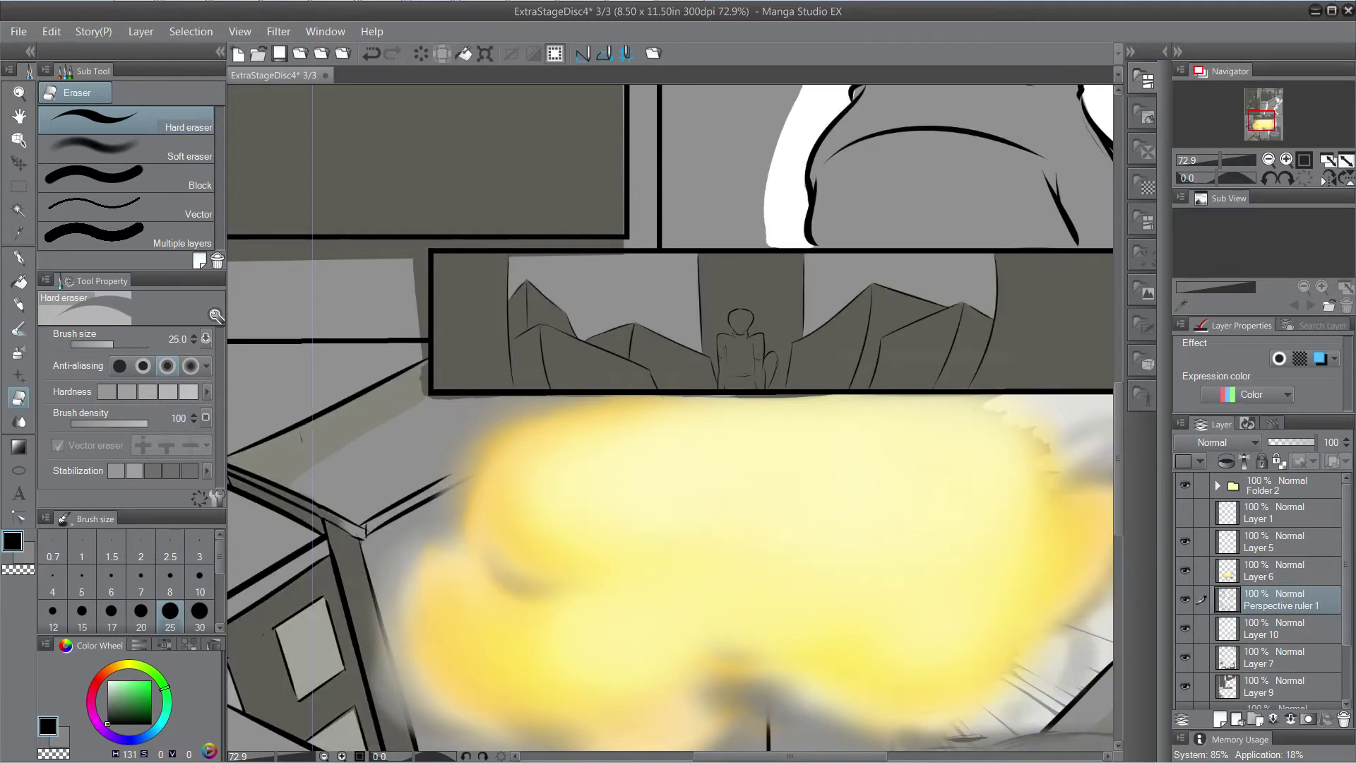
left_click(1185, 570)
left_click(1184, 570)
left_click(1184, 541)
left_click(1185, 541)
left_click(1276, 542)
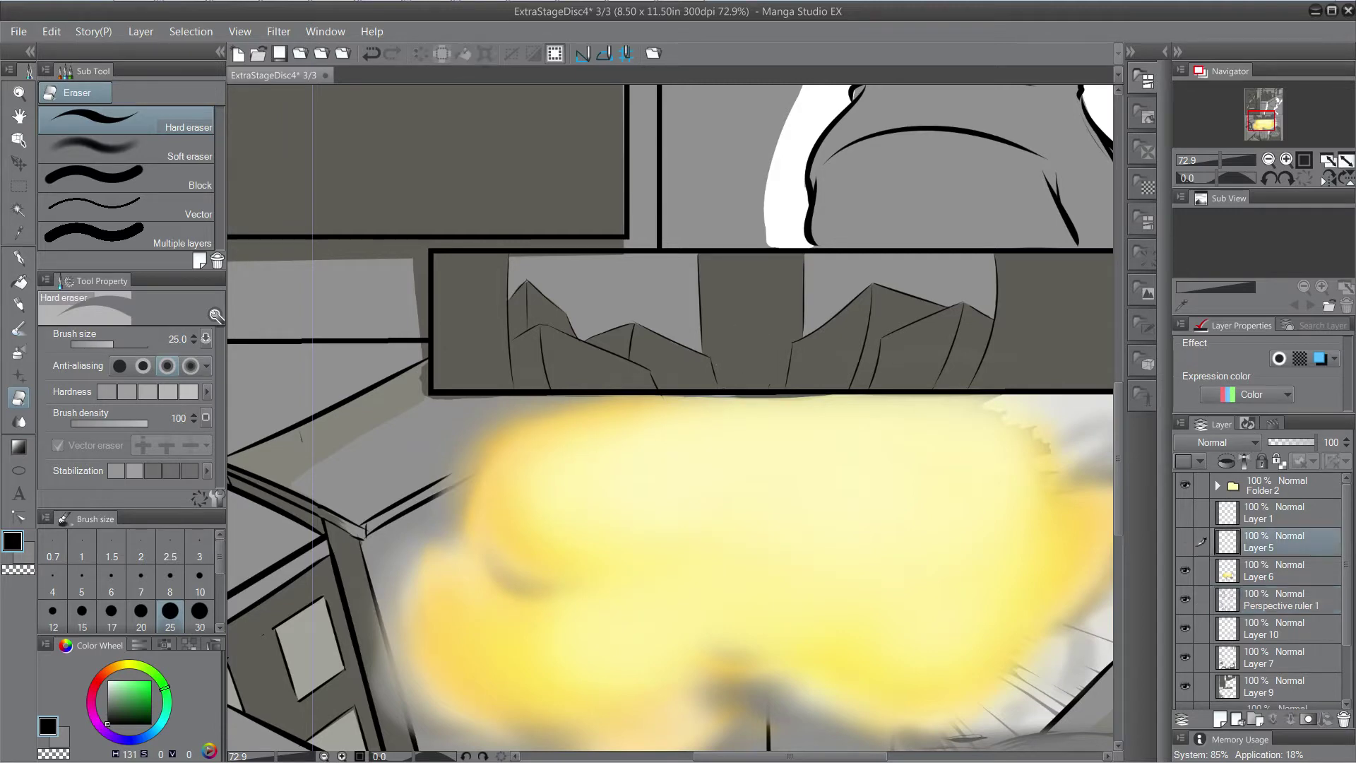
left_click(1185, 541)
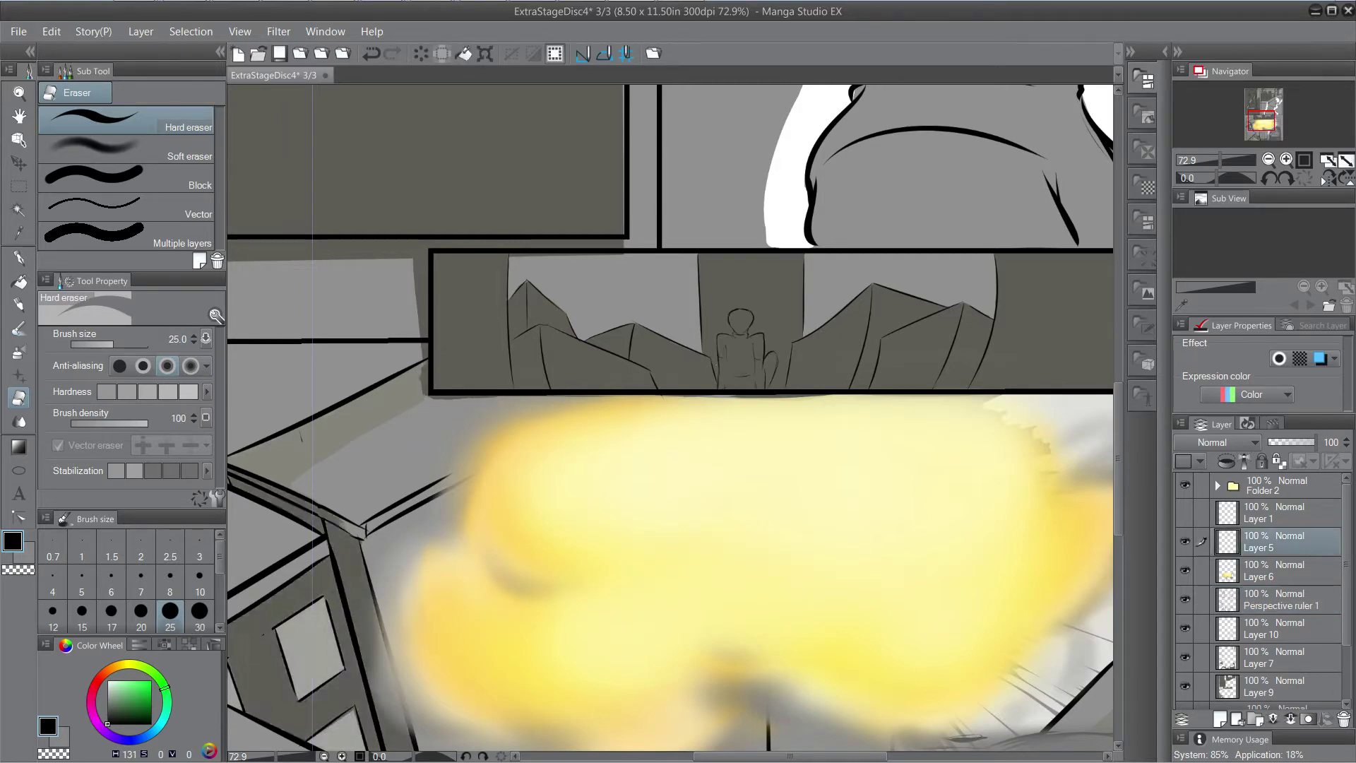
Toggle Layer 9 to check its shading and make it the active layer.
left_click(1185, 685)
left_click(1185, 686)
left_click(1185, 686)
left_click(1185, 686)
left_click(1271, 685)
left_click(1185, 686)
left_click(1184, 685)
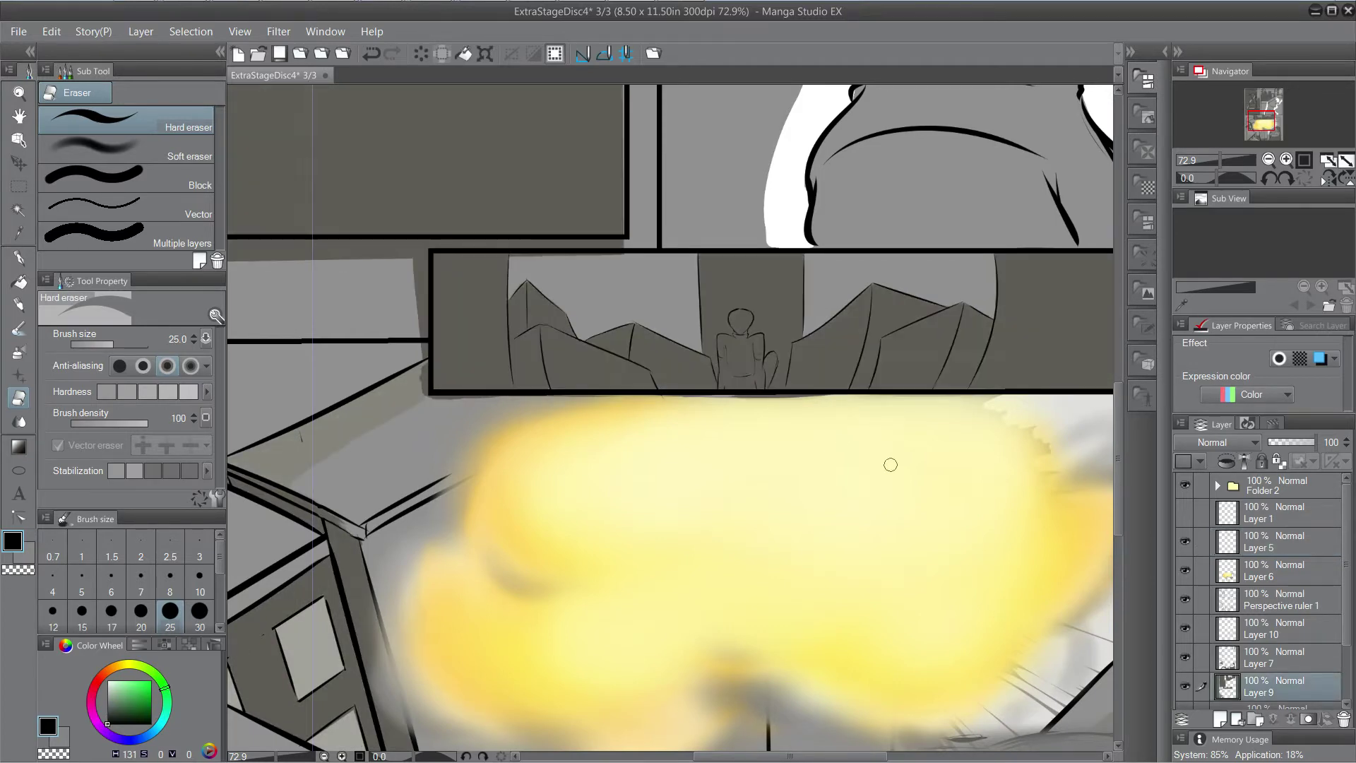
Erase the grey shading spilling past the cityscape panel's bottom border and lower corner.
scroll(790, 405, "up", 5)
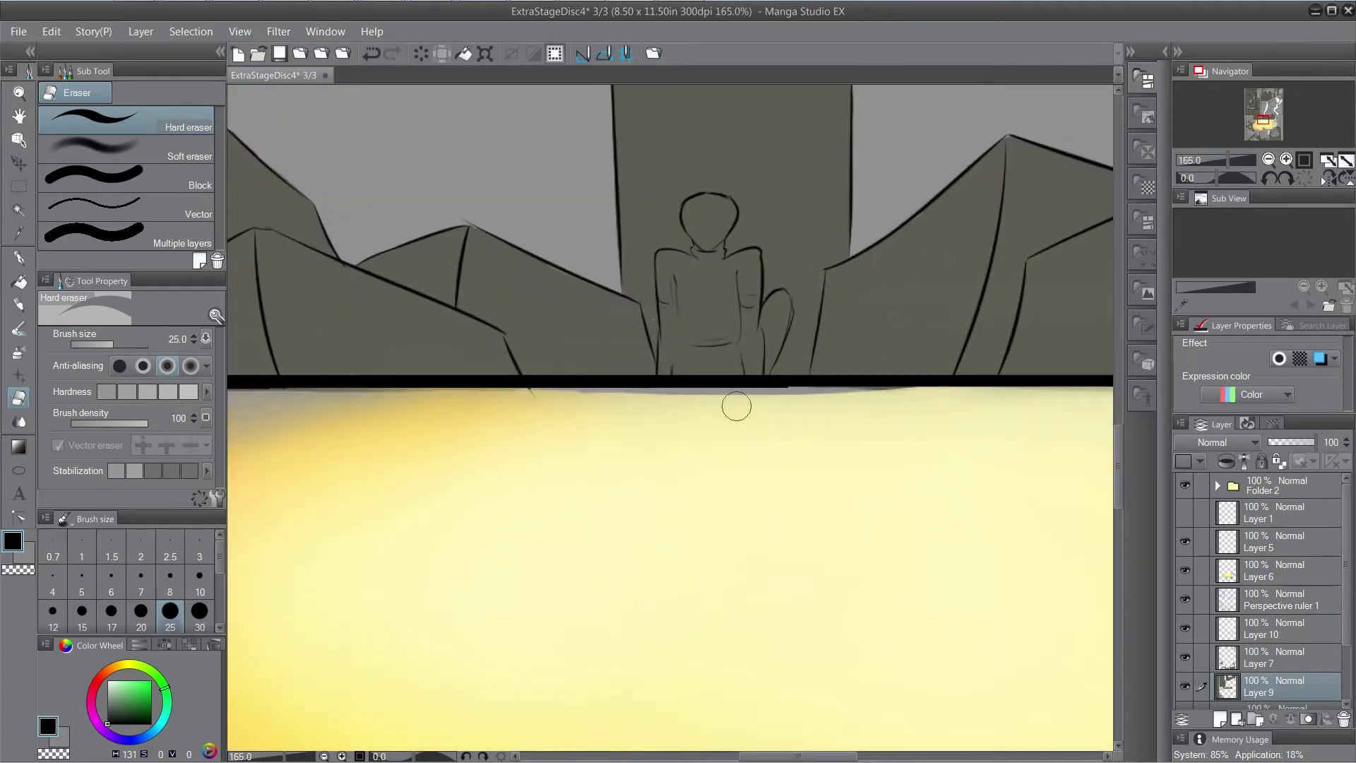
left_click_drag(769, 392, 1296, 418)
left_click_drag(440, 399, 706, 378)
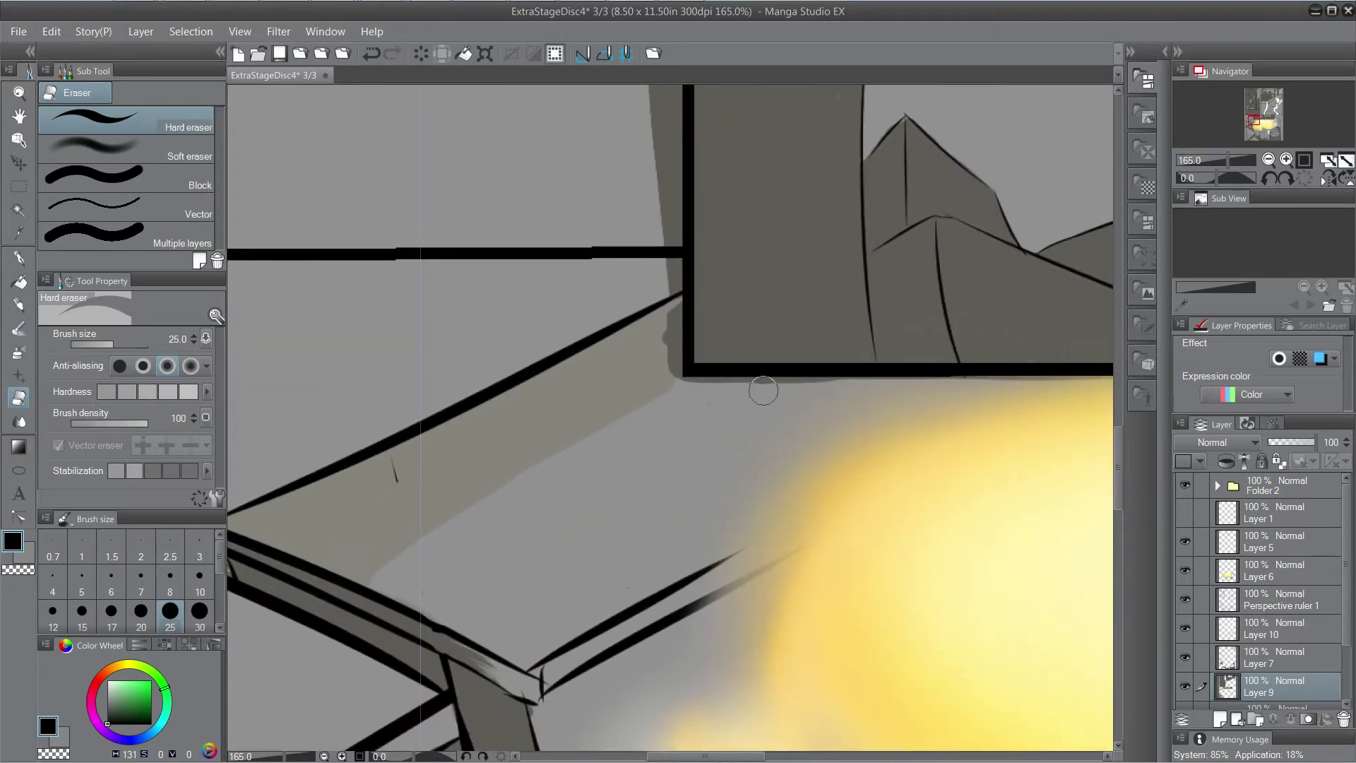
left_click_drag(879, 390, 870, 390)
left_click_drag(674, 375, 670, 396)
scroll(660, 271, "down", 4)
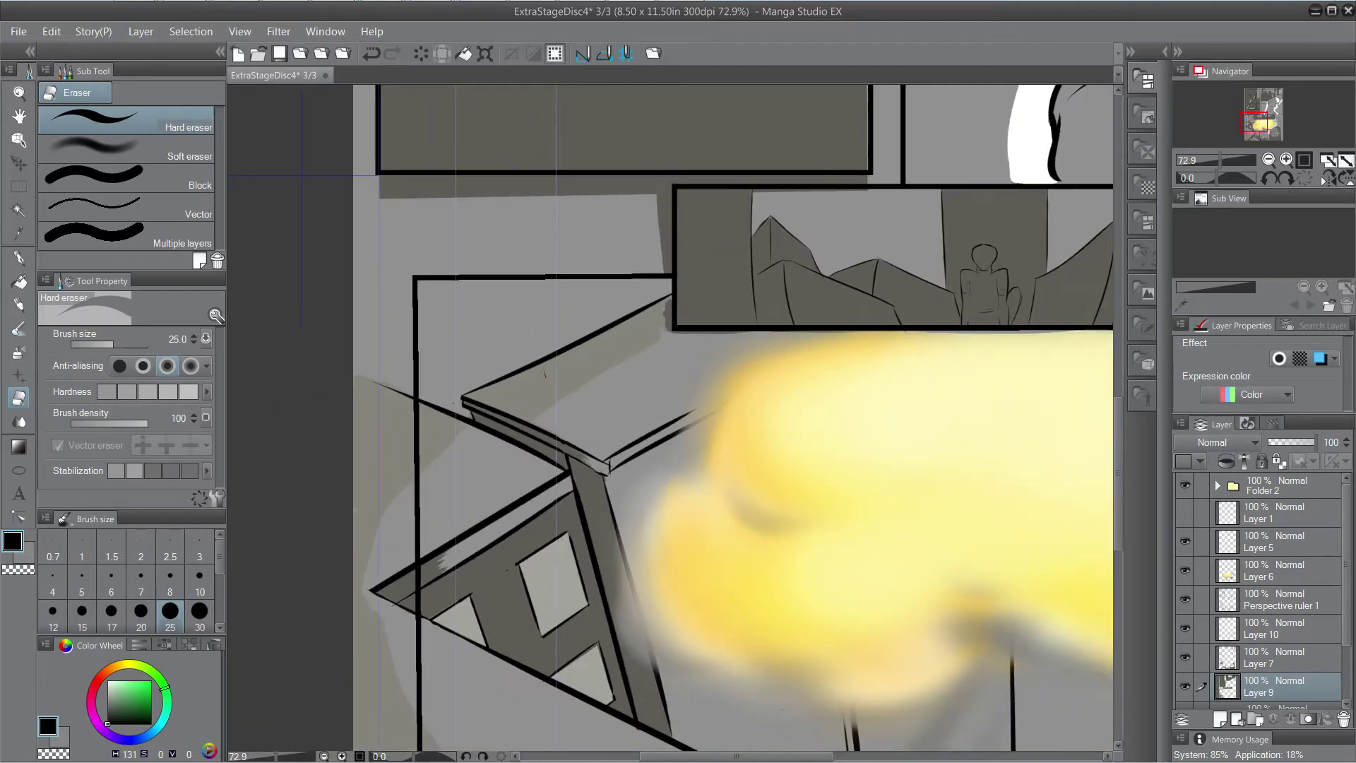
Look over the building panel, the cityscape panel and the lower explosion panel for remaining spills.
left_click_drag(939, 437, 864, 617)
left_click_drag(671, 318, 653, 633)
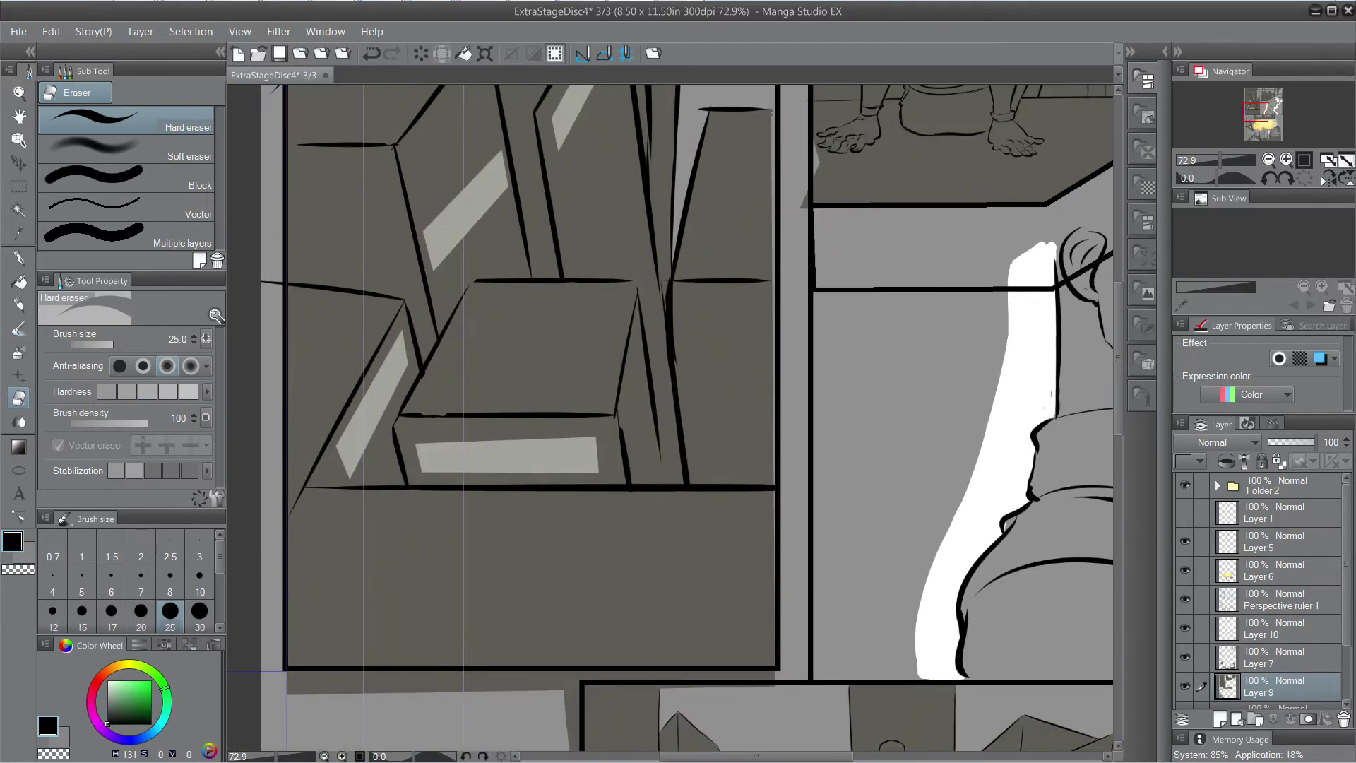
left_click_drag(700, 201, 465, 90)
scroll(701, 490, "down", 1)
scroll(701, 489, "down", 1)
left_click_drag(564, 318, 651, 209)
left_click_drag(636, 565, 635, 274)
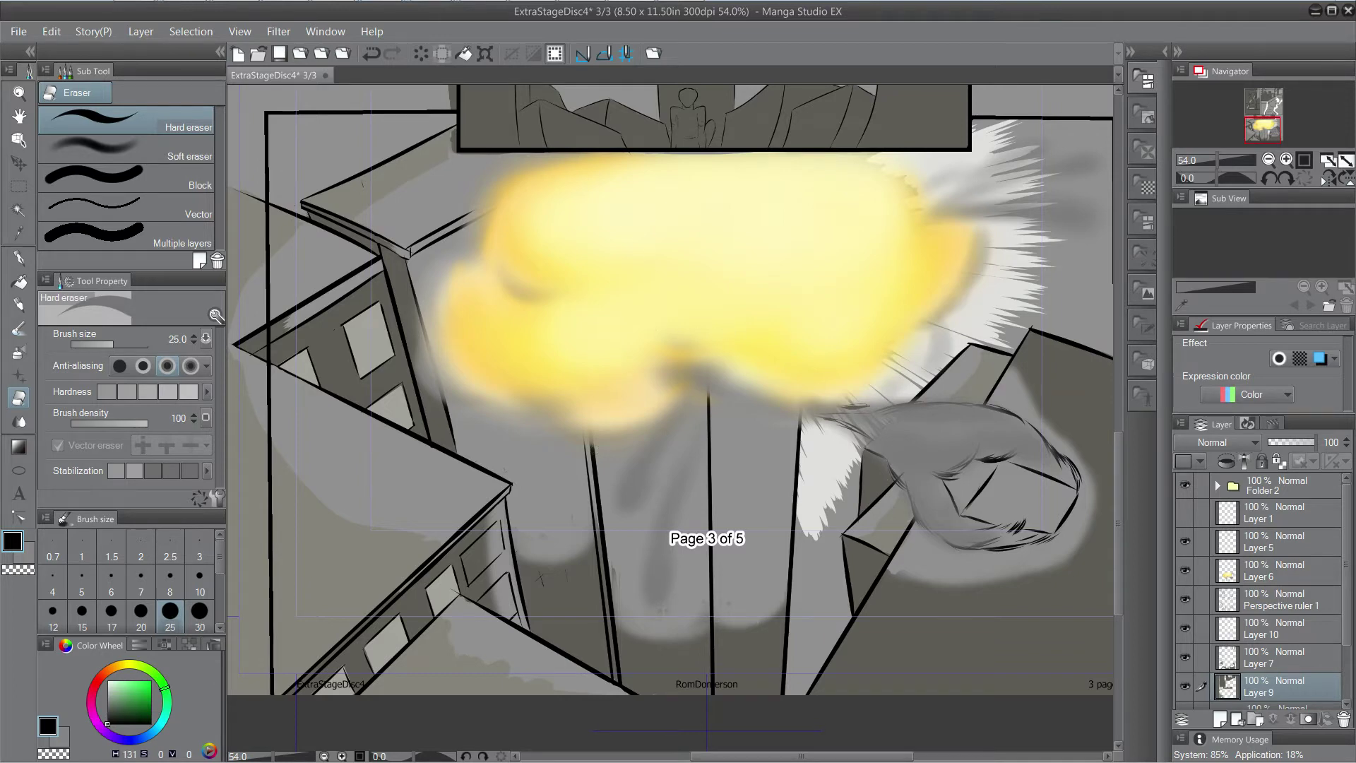
left_click_drag(763, 382, 587, 425)
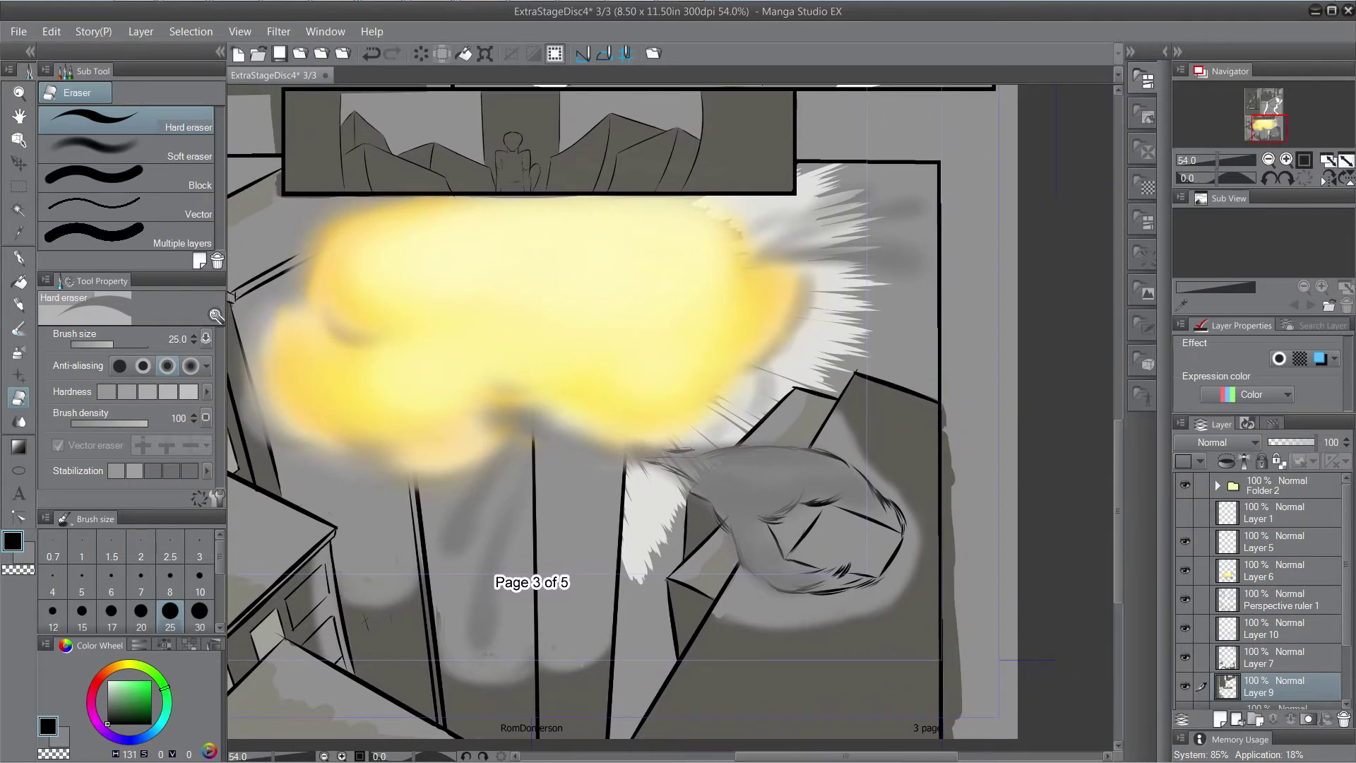
Toggle Layer 10, Perspective ruler 1 and Layer 6 to check what each contributes to the explosion panel.
left_click_drag(600, 318, 805, 579)
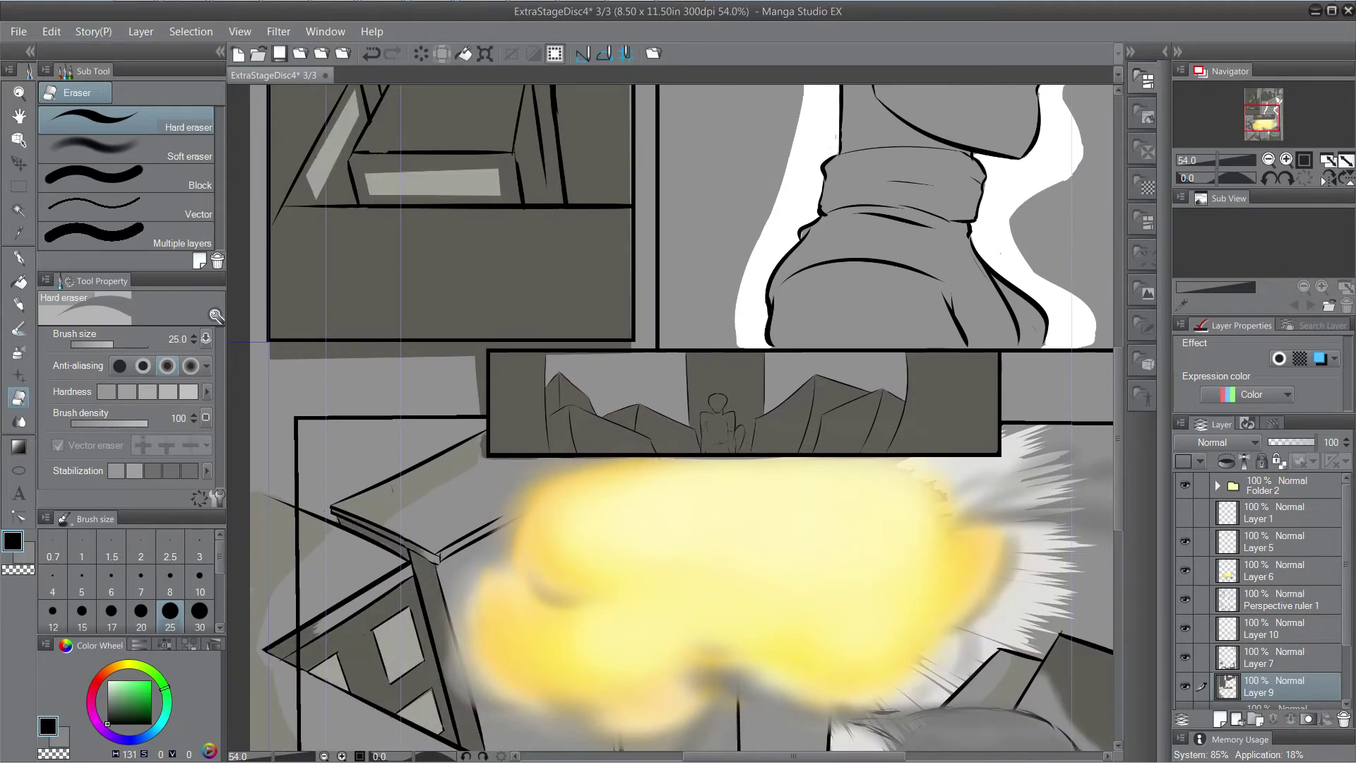
left_click(1184, 628)
left_click(1185, 628)
left_click(1185, 627)
left_click(1185, 599)
left_click(1185, 570)
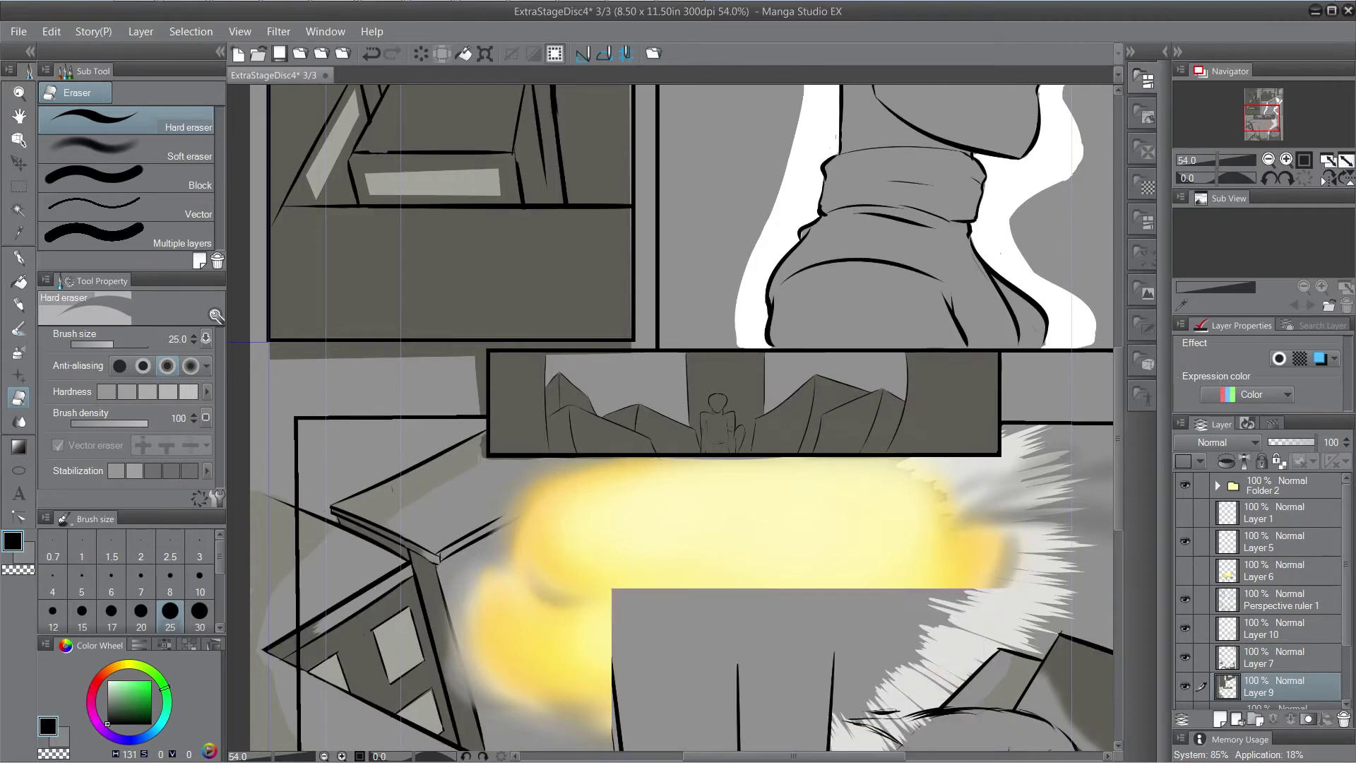
left_click(1185, 570)
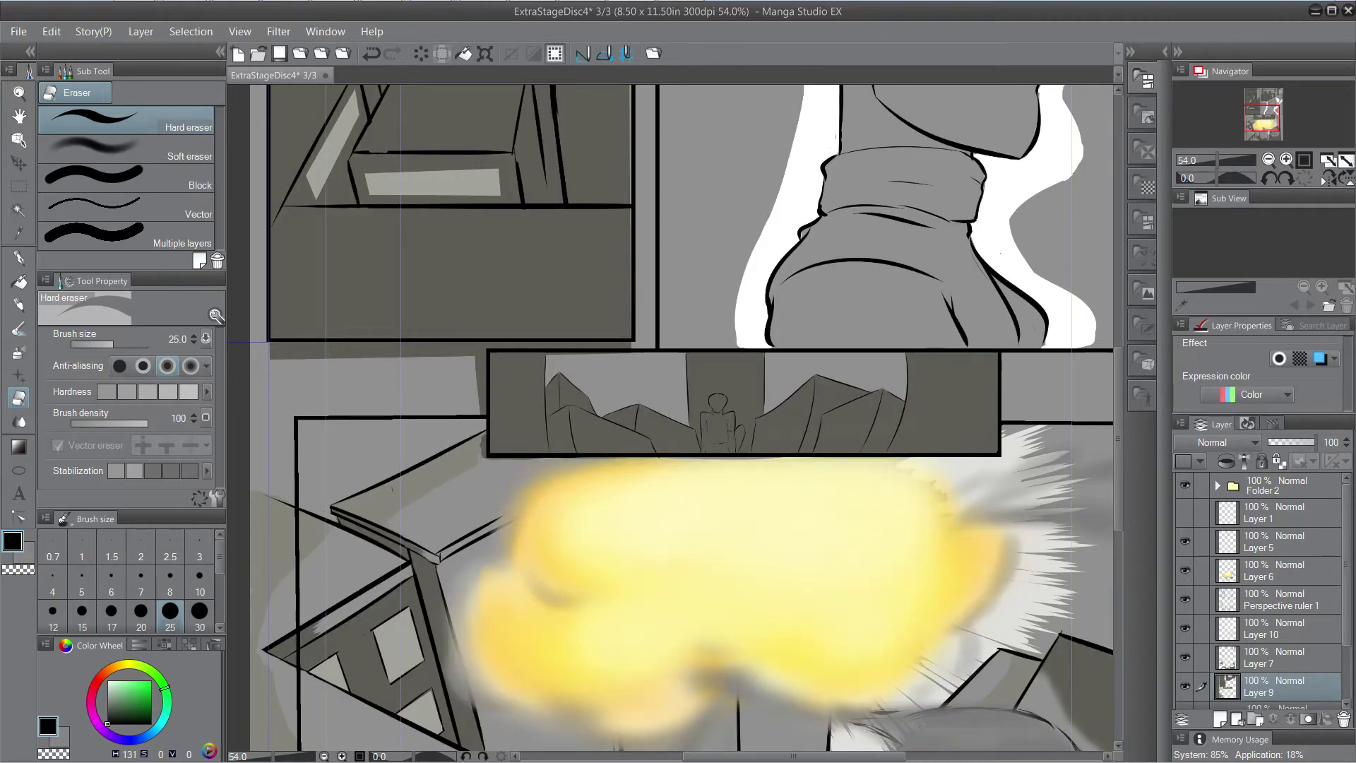
left_click(1185, 569)
left_click(1185, 570)
left_click(1185, 598)
left_click(1281, 600)
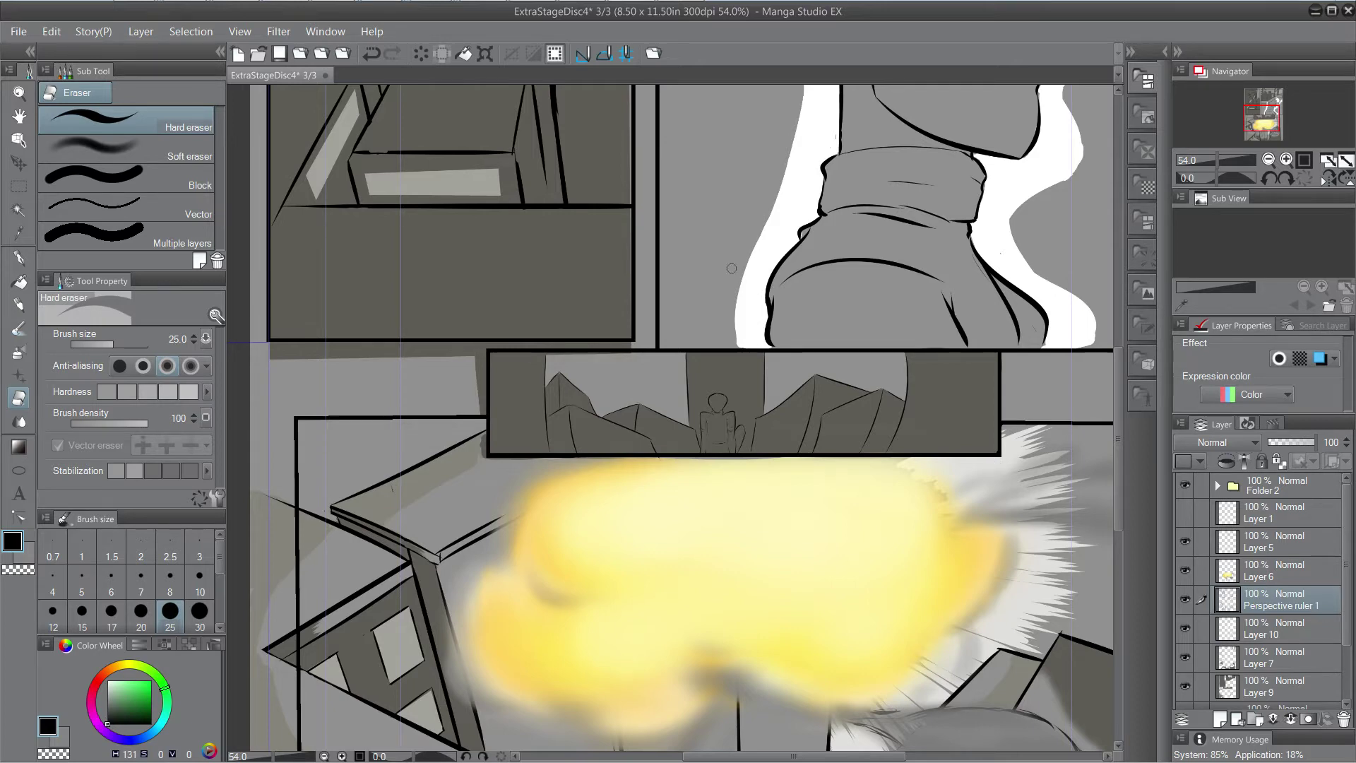
Make Layer 9 the active layer and toggle it to check its shading in the building panel.
scroll(729, 371, "down", 6)
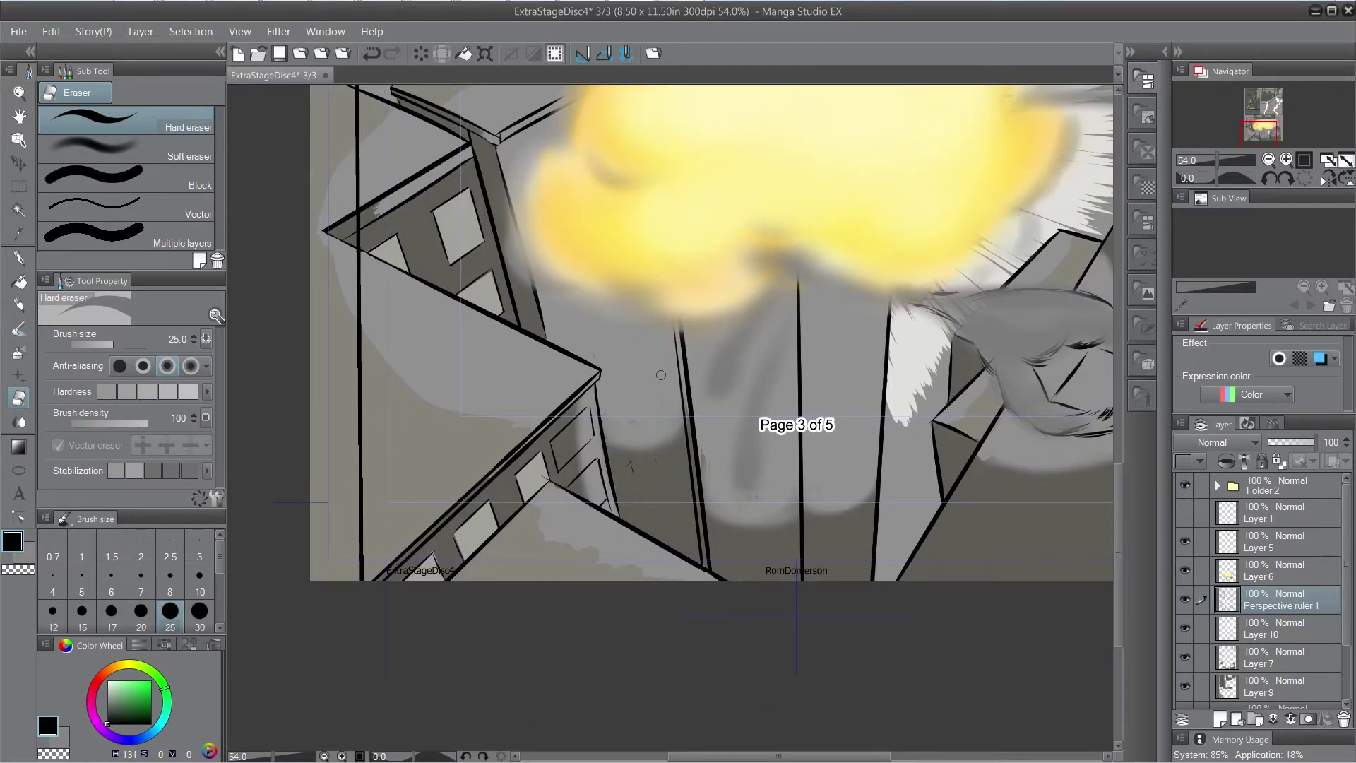
scroll(674, 422, "up", 4)
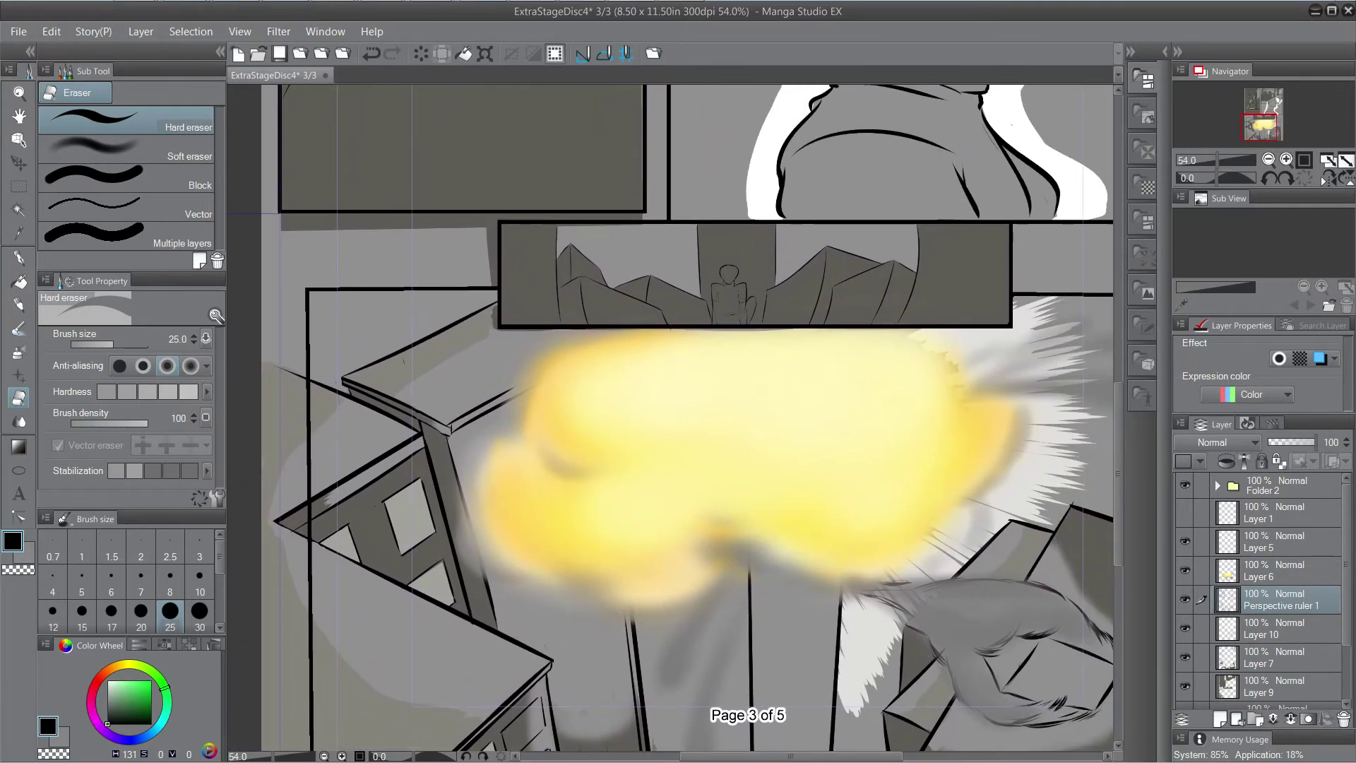
left_click_drag(706, 536, 650, 417)
left_click_drag(650, 339, 733, 732)
scroll(601, 435, "up", 5)
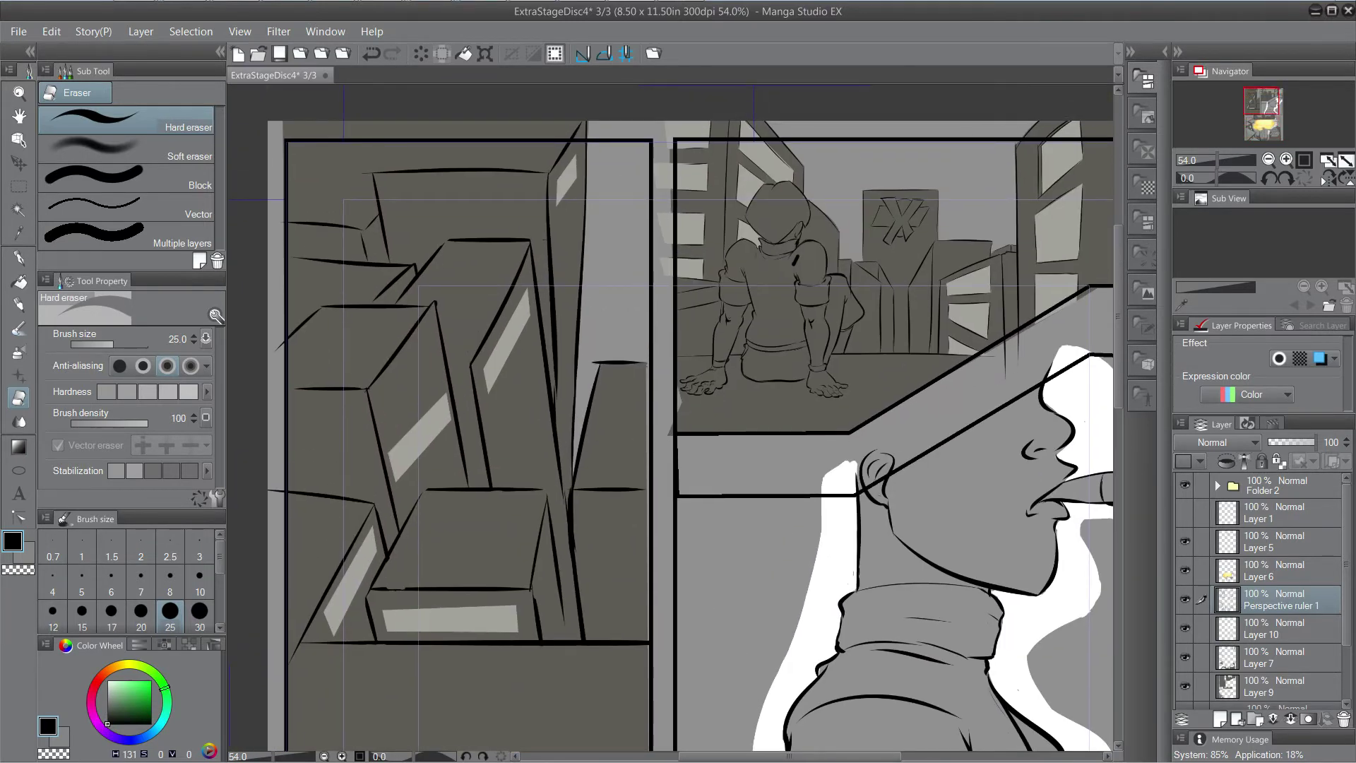
left_click(1270, 686)
left_click(1185, 686)
left_click(1185, 685)
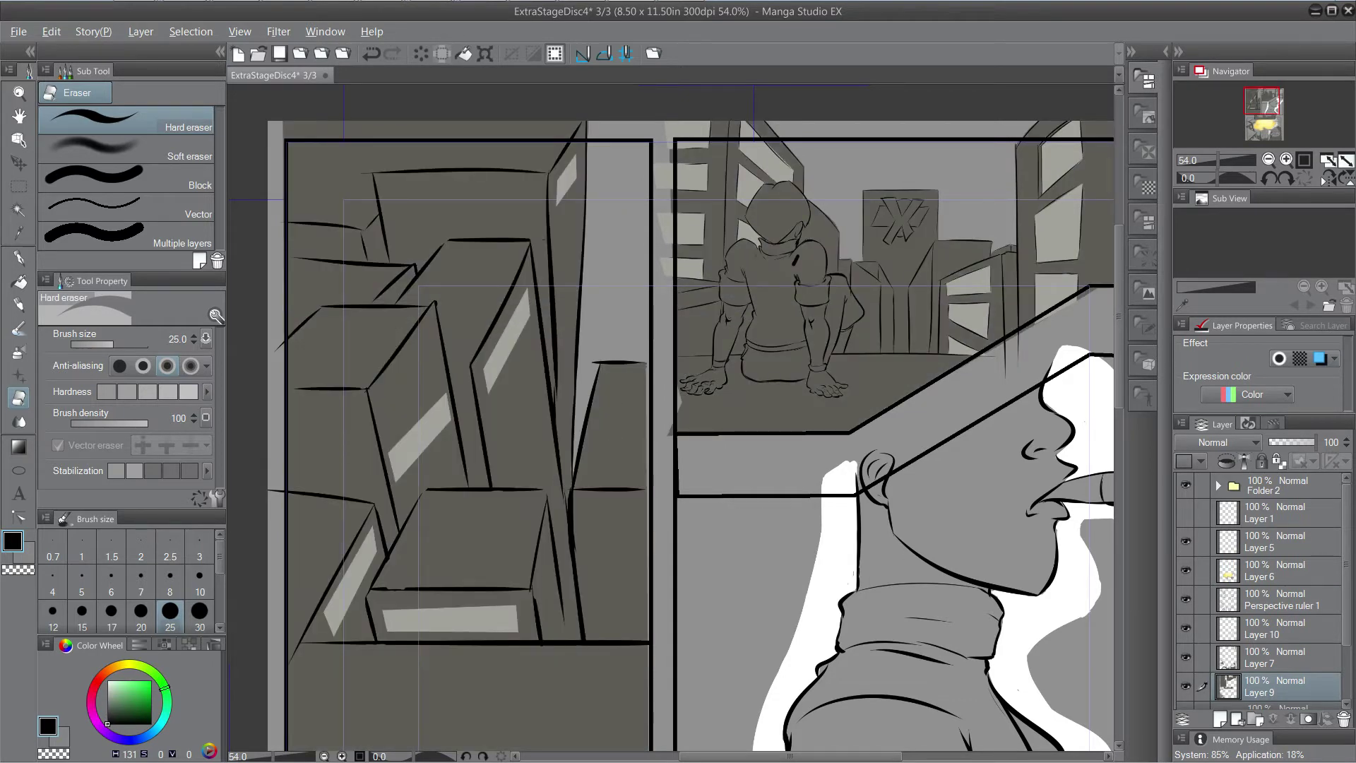
Sample the dark building grey and fill the upper part of the gap along the building panel's right border with the G-pen.
left_click(516, 366, "alt")
key("p")
scroll(751, 450, "up", 2)
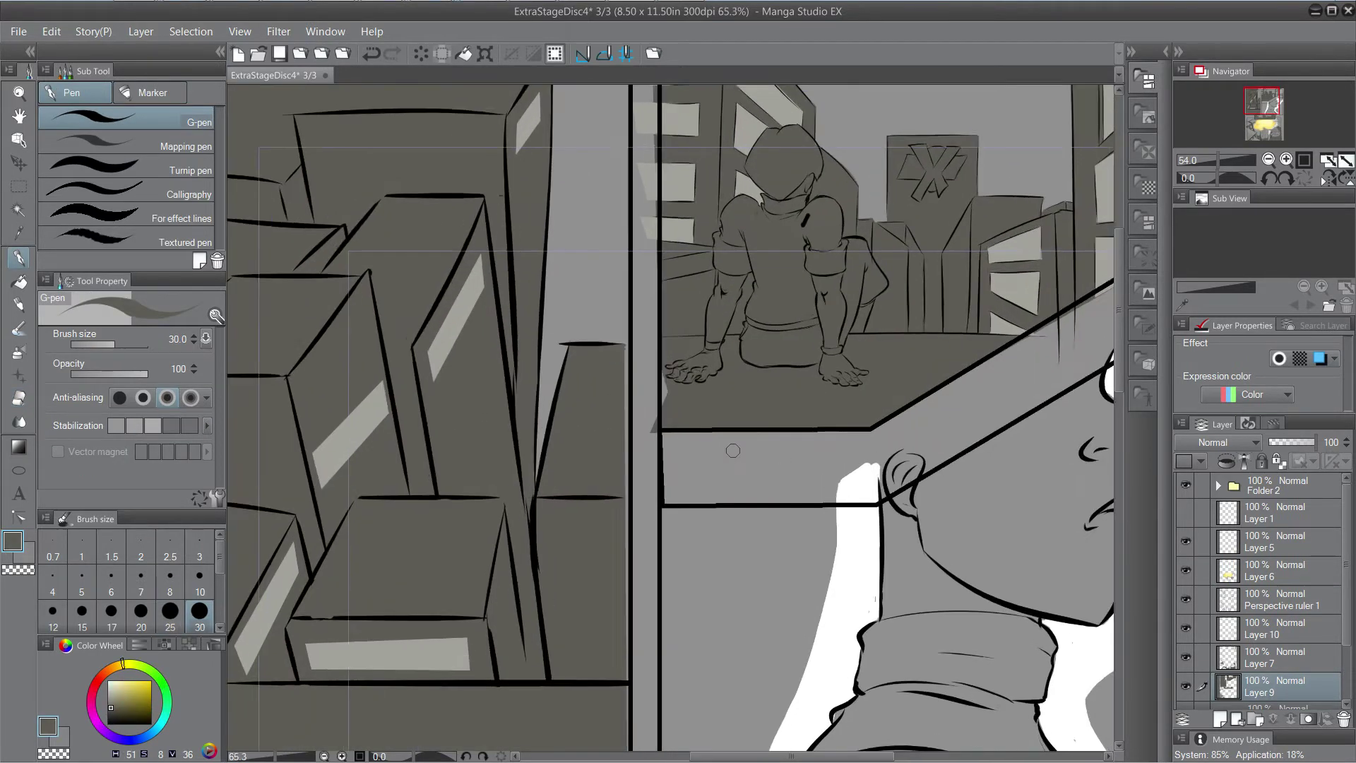
scroll(732, 449, "up", 3)
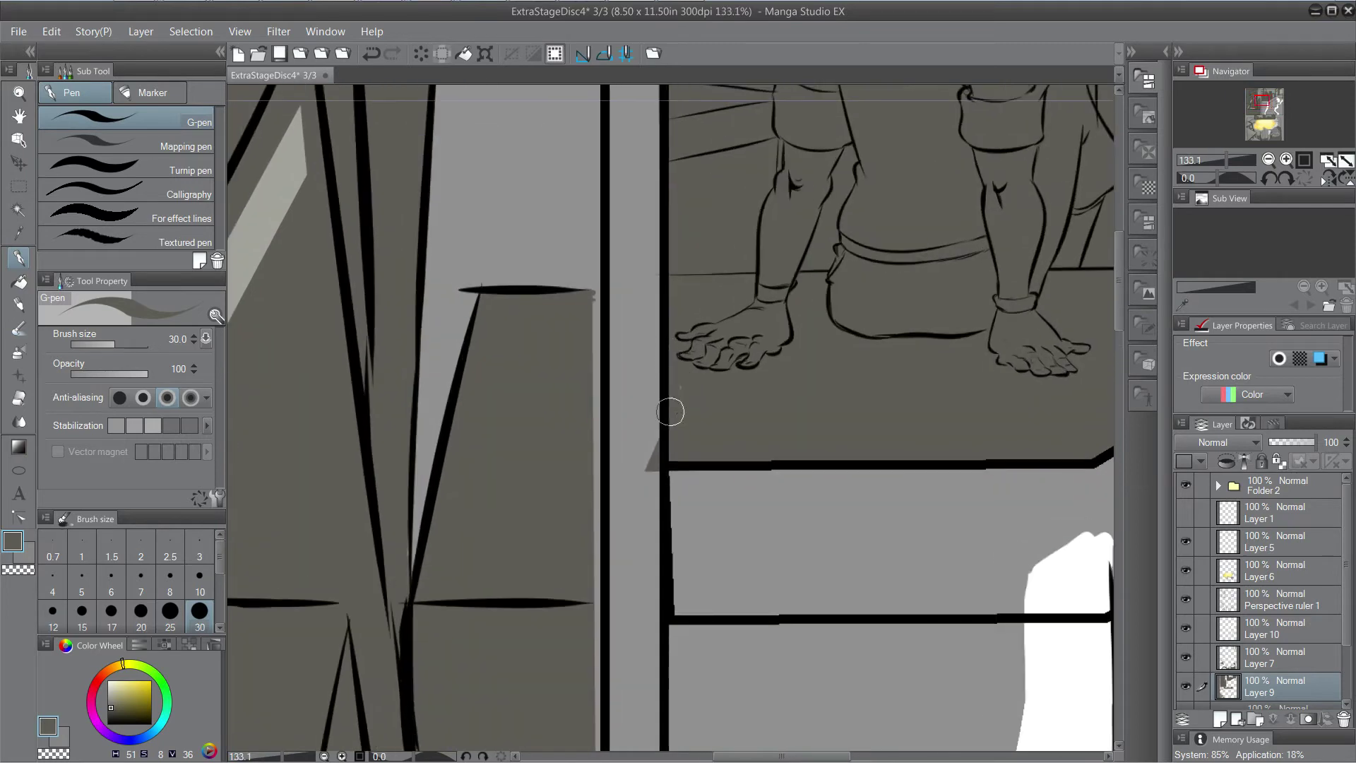
left_click_drag(663, 339, 816, 225)
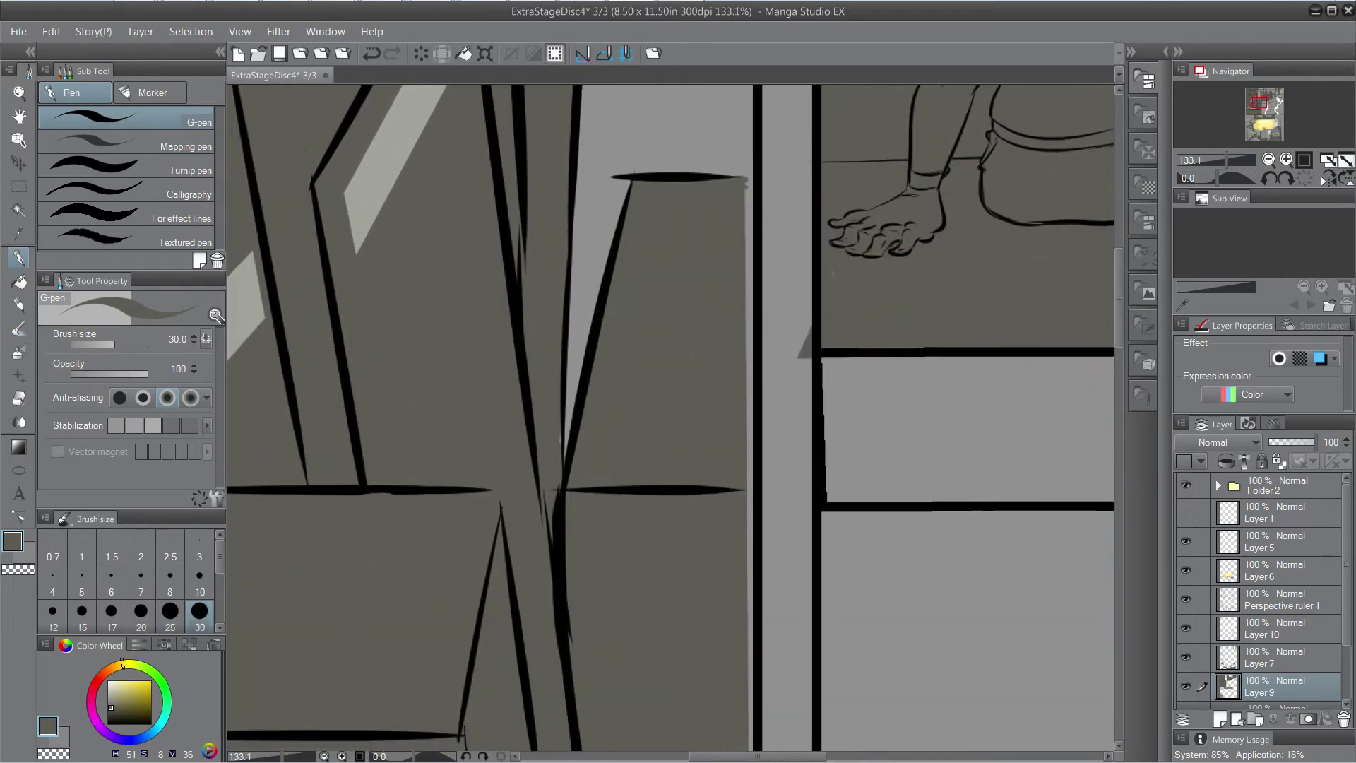
left_click_drag(742, 196, 744, 298)
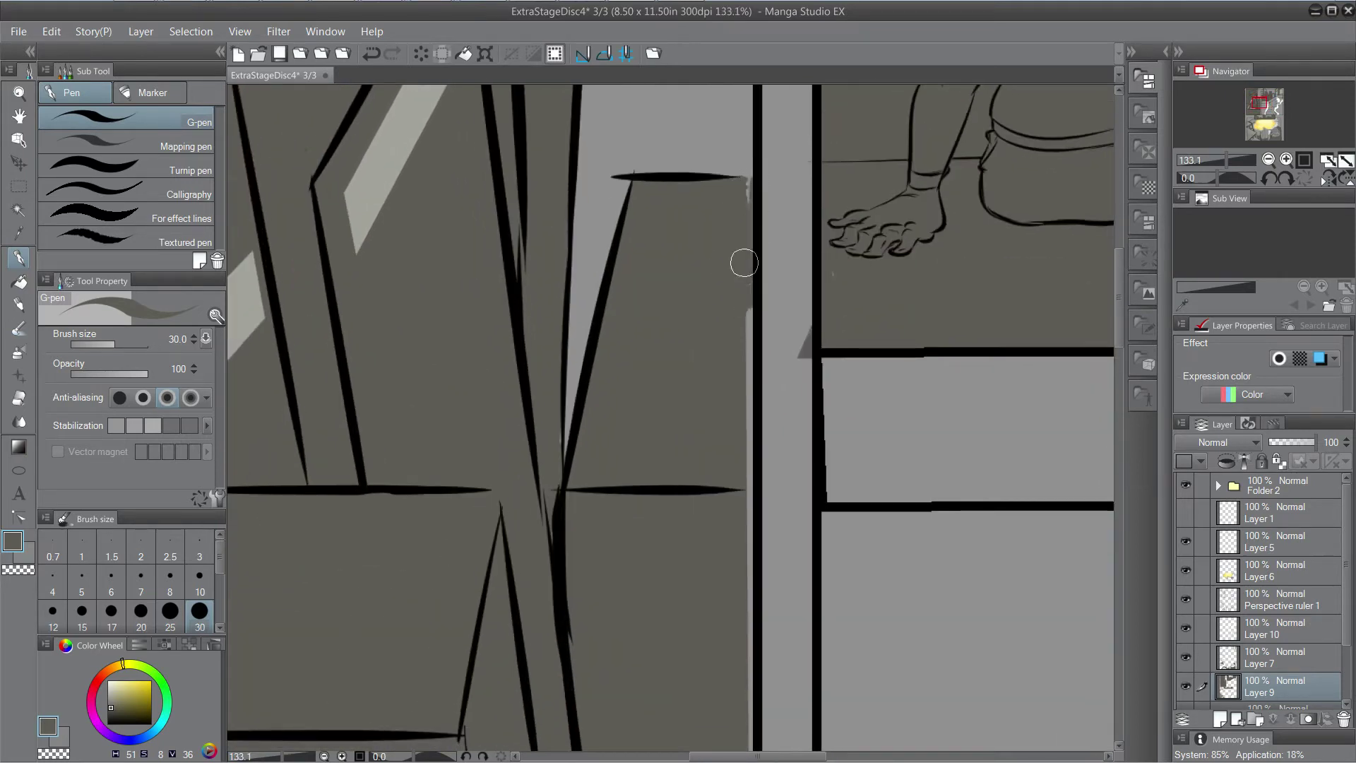
left_click_drag(742, 189, 754, 461)
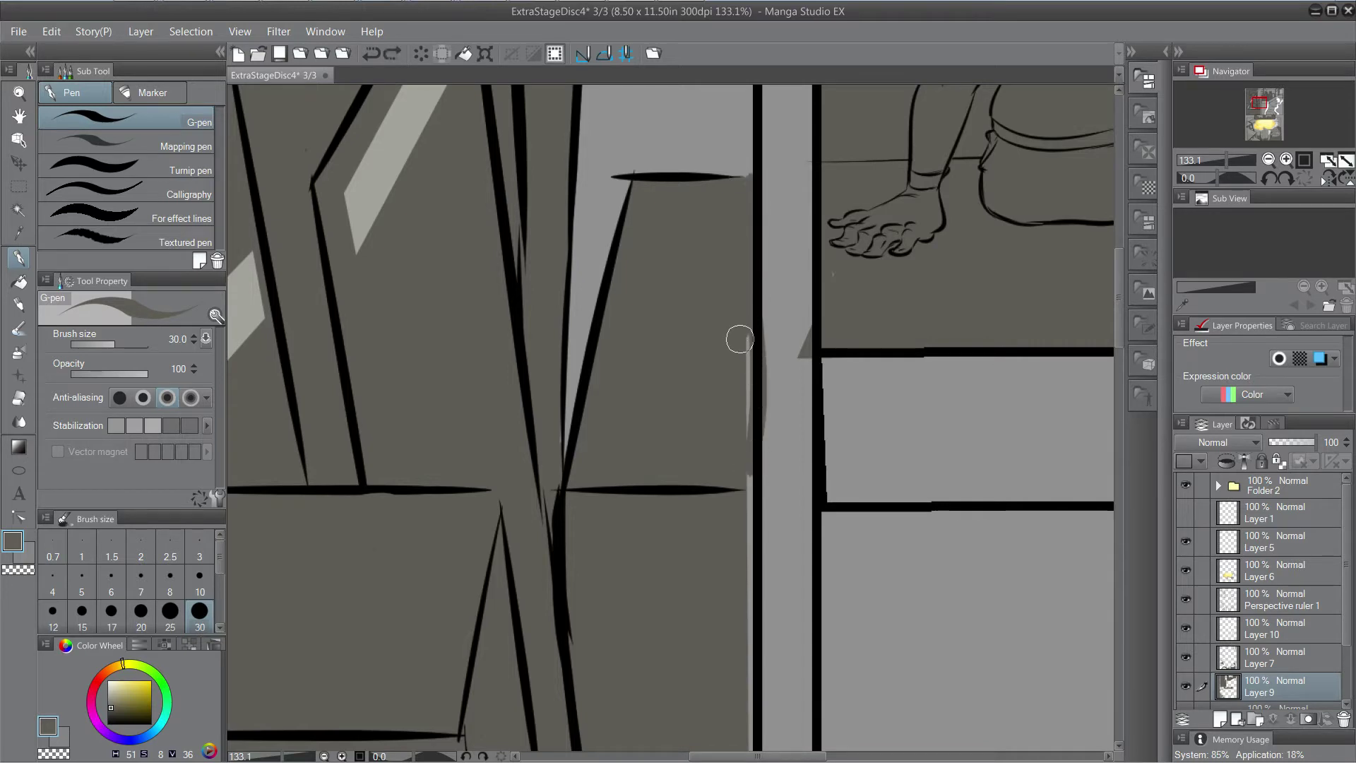
key("ctrl+z")
left_click_drag(737, 326, 738, 452)
left_click_drag(739, 292, 745, 494)
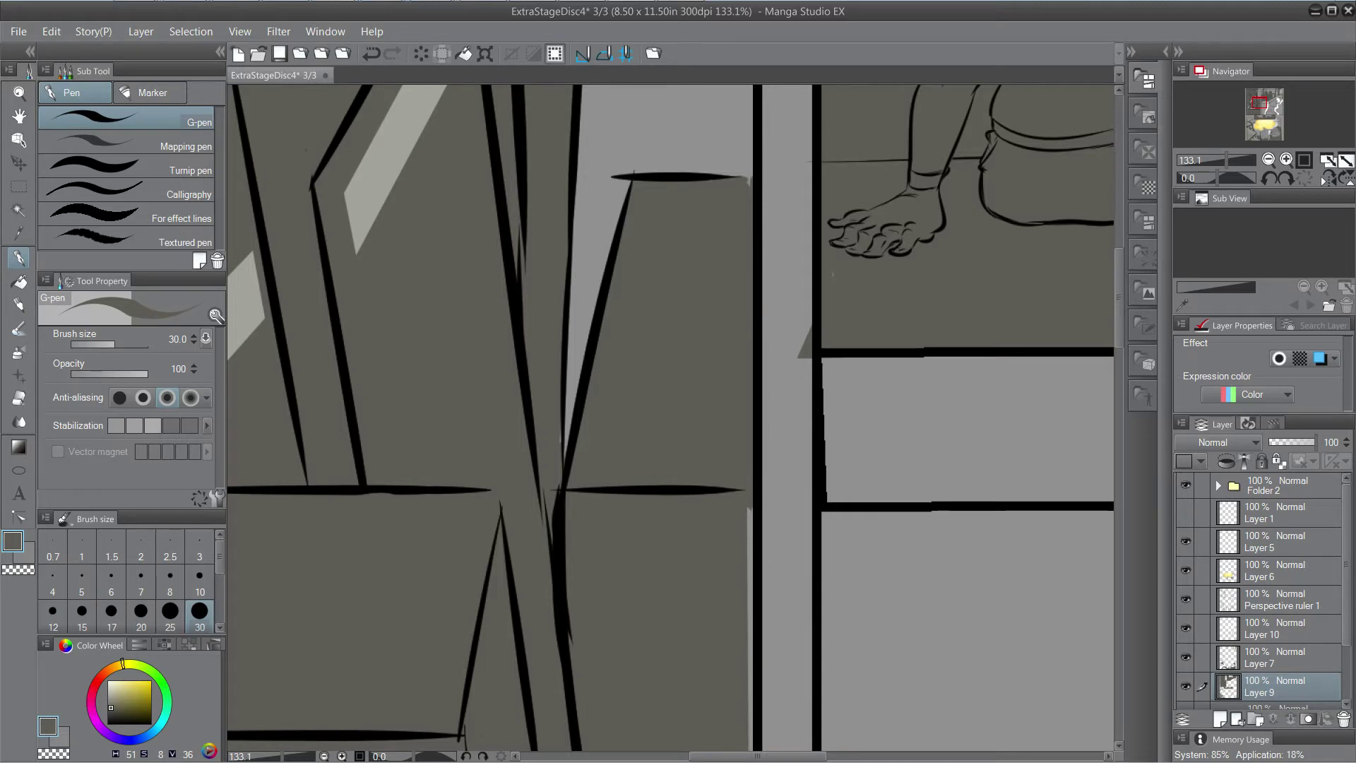
Fill the rest of the gap down the building panel's right border in dark grey, undoing strokes that cross the border.
mouse_move(735, 509)
left_mouse_down()
mouse_move(746, 231)
mouse_move(758, 548)
left_mouse_up()
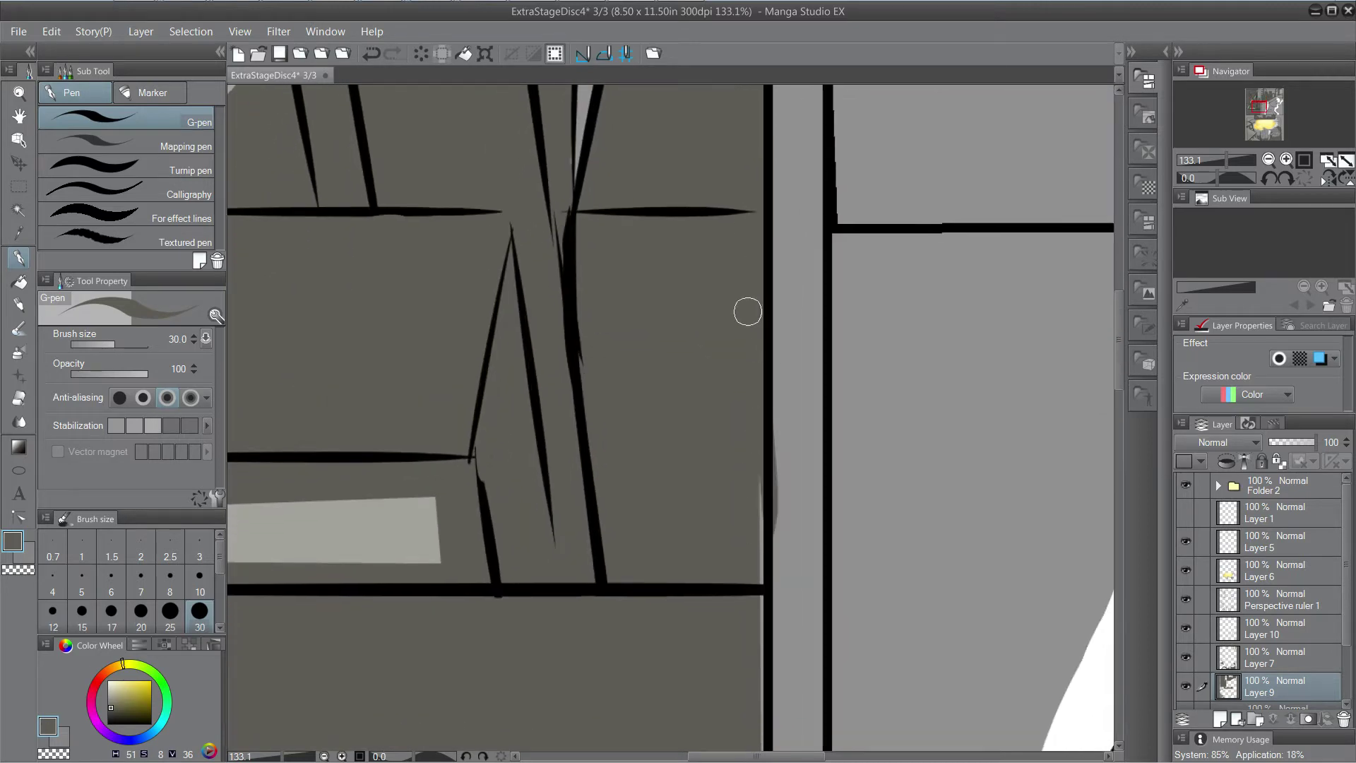
key("ctrl+z")
mouse_move(761, 203)
left_mouse_down()
mouse_move(733, 496)
mouse_move(761, 381)
mouse_move(730, 584)
mouse_move(756, 472)
mouse_move(752, 633)
left_mouse_up()
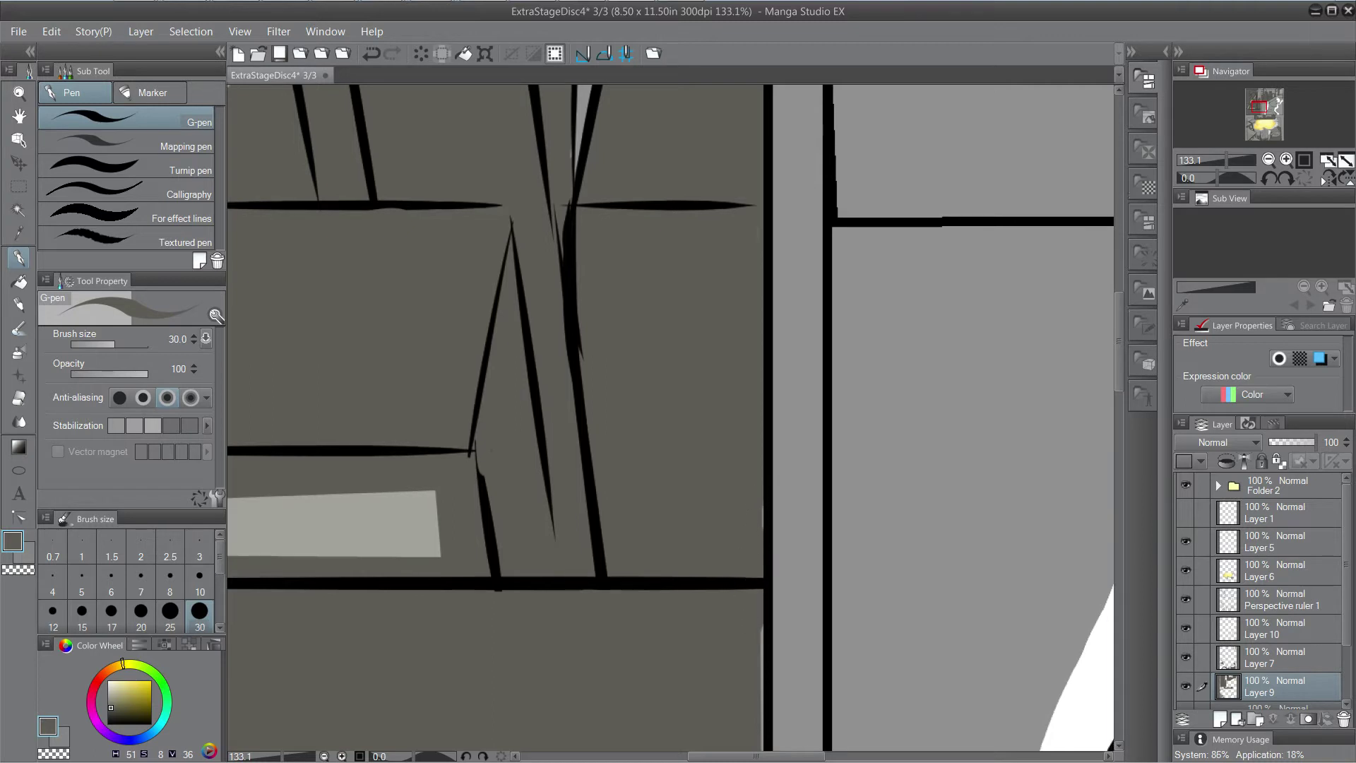
scroll(741, 602, "down", 4)
left_click_drag(759, 441, 769, 540)
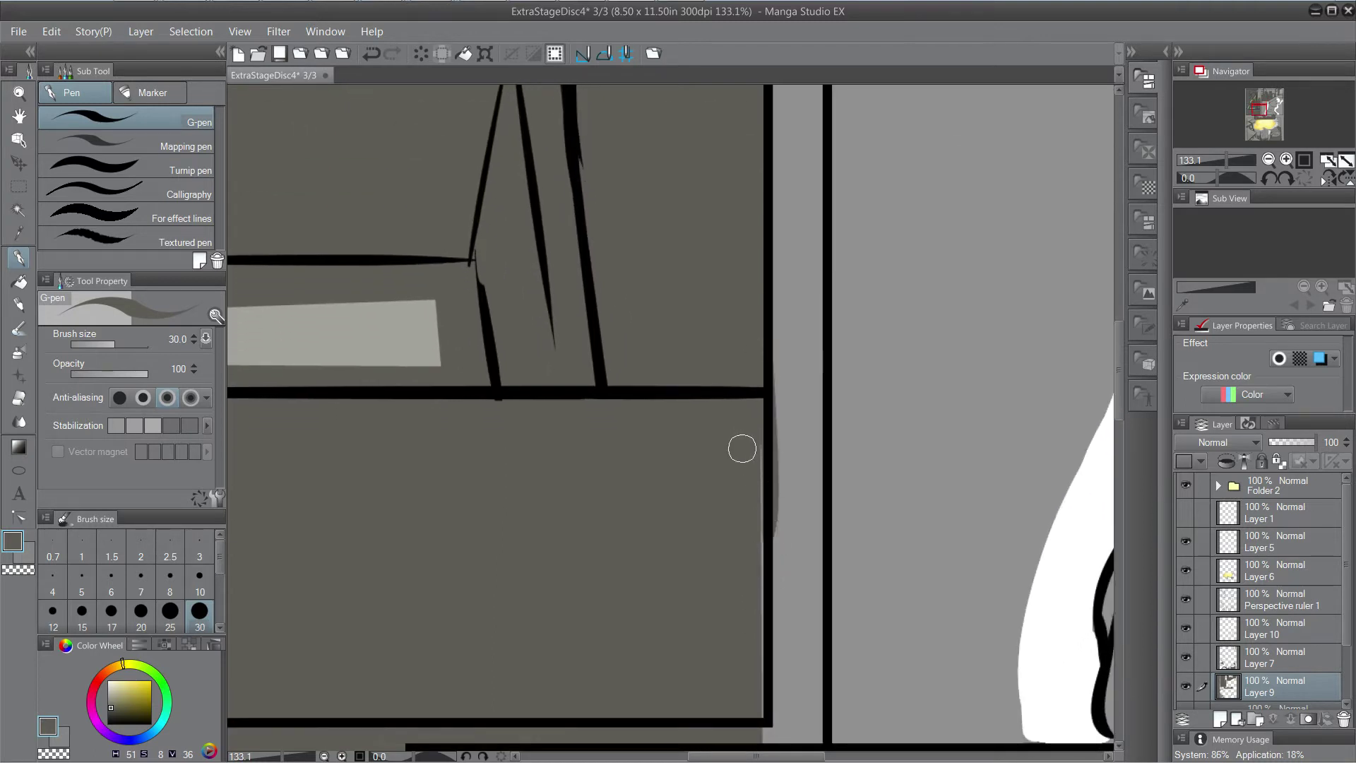
key("ctrl+z")
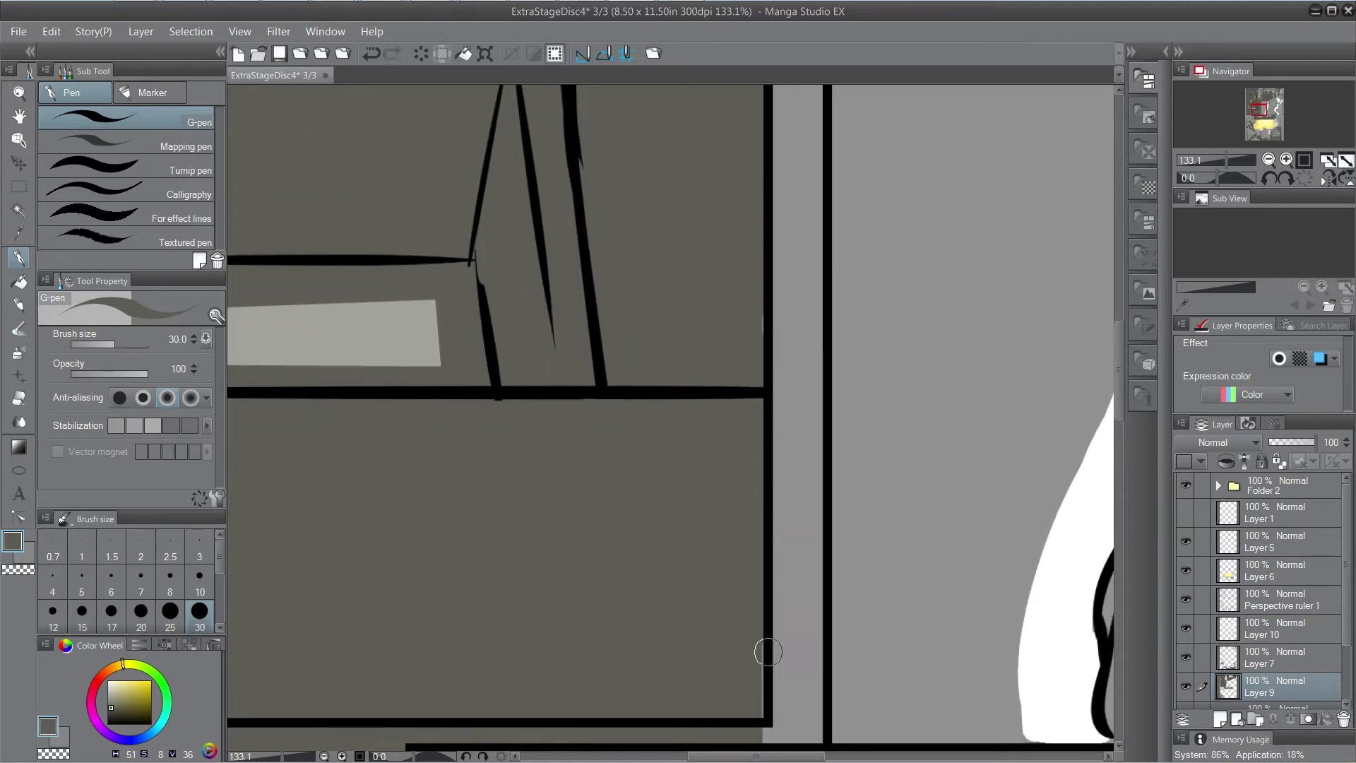
Look over the building panel's edges and interior for remaining unfilled gaps.
mouse_move(681, 500)
left_mouse_down()
mouse_move(807, 566)
mouse_move(1170, 658)
left_mouse_up()
mouse_move(636, 537)
left_mouse_down()
mouse_move(841, 416)
mouse_move(721, 128)
mouse_move(596, 141)
mouse_move(317, 271)
mouse_move(570, 652)
left_mouse_up()
left_click_drag(537, 317, 730, 563)
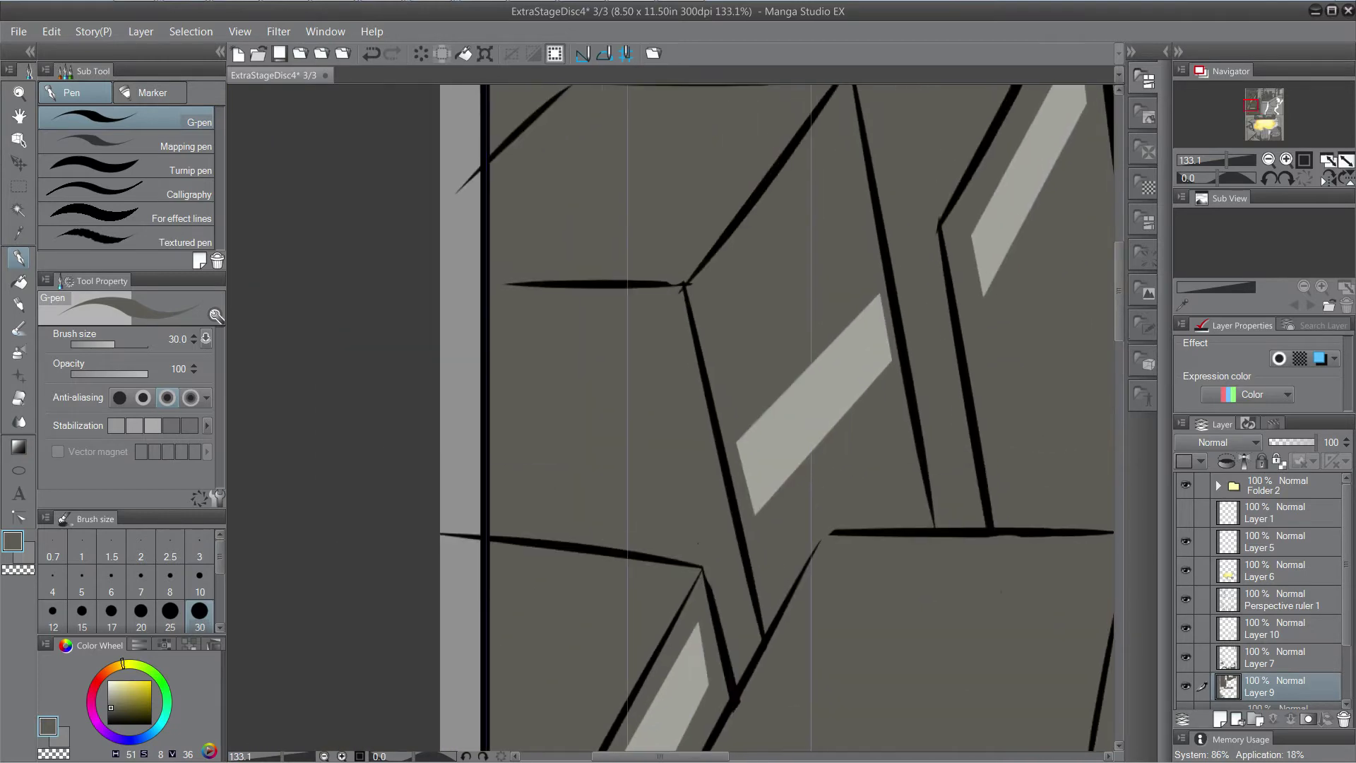
left_click_drag(742, 211, 680, 678)
left_click_drag(706, 318, 615, 528)
left_click_drag(848, 600, 441, 129)
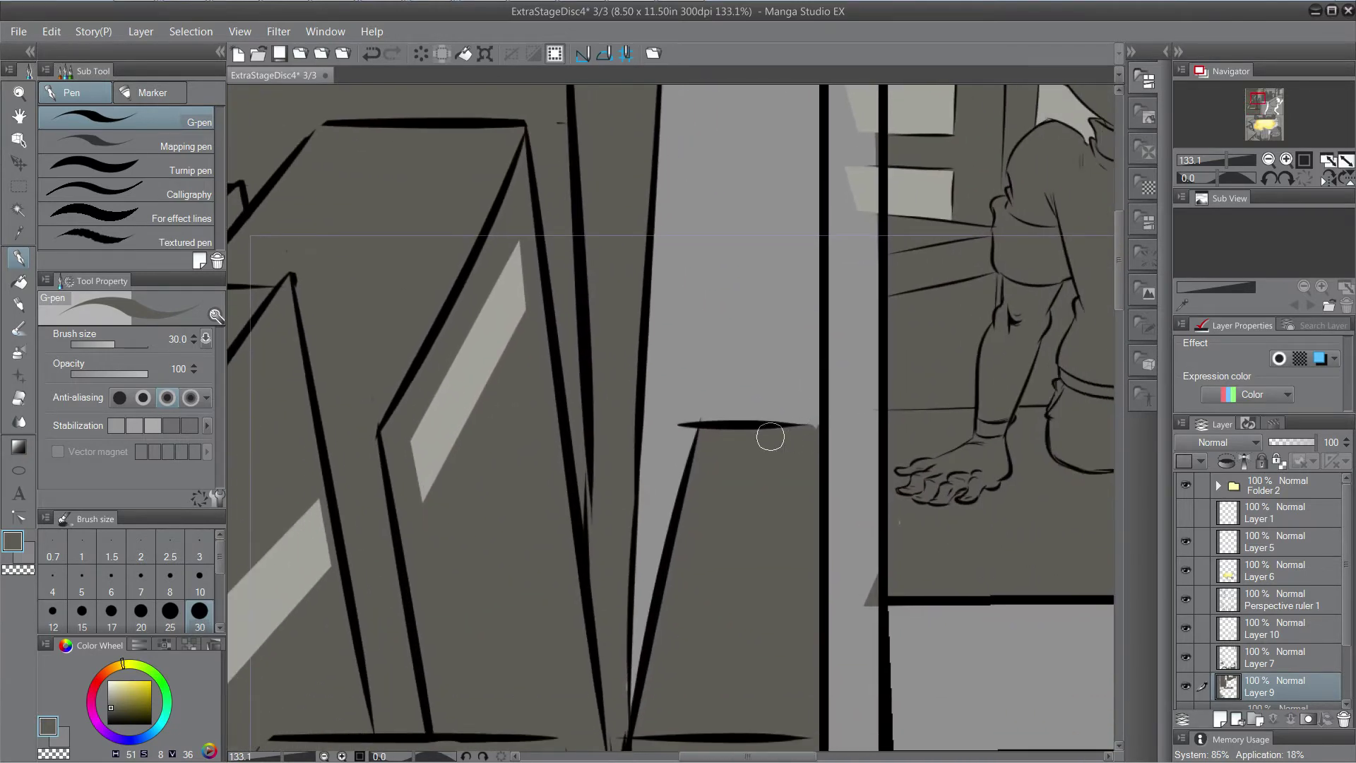
scroll(816, 434, "down", 3)
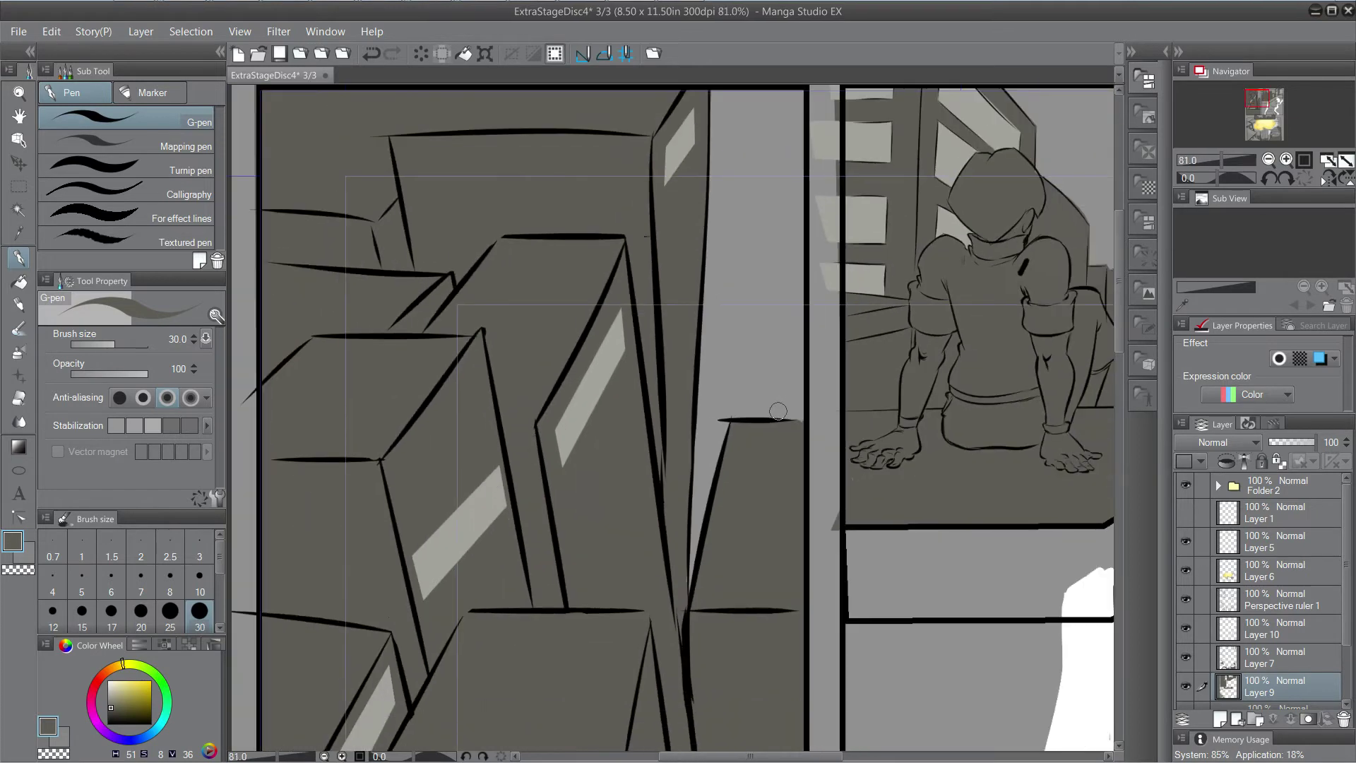
scroll(777, 407, "up", 2)
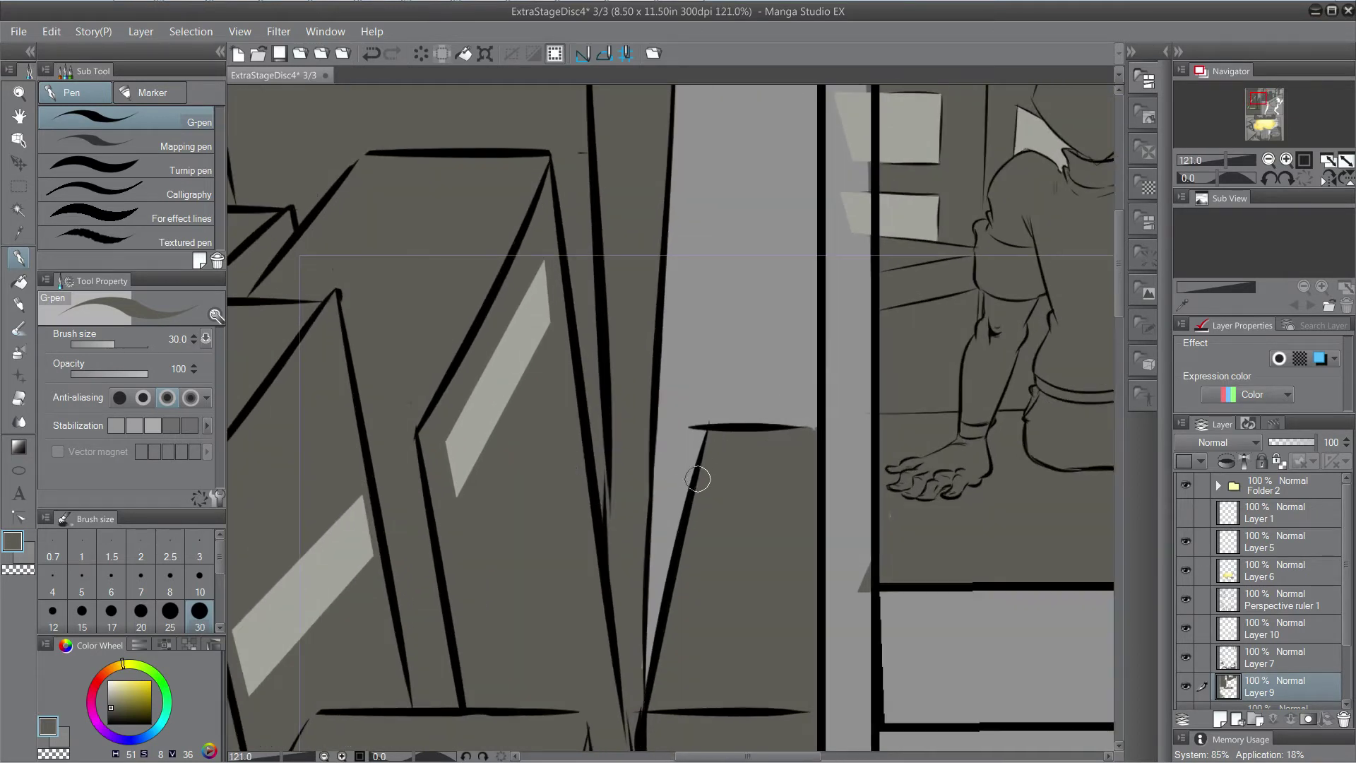
Inspect the seated figure's panel and the gutter beside the building panel for shading spills.
left_click_drag(635, 600, 863, 211)
left_click_drag(636, 530, 776, 291)
left_click_drag(1045, 163, 357, 743)
left_click_drag(918, 353, 500, 445)
left_click_drag(989, 318, 765, 577)
left_click_drag(353, 459, 959, 375)
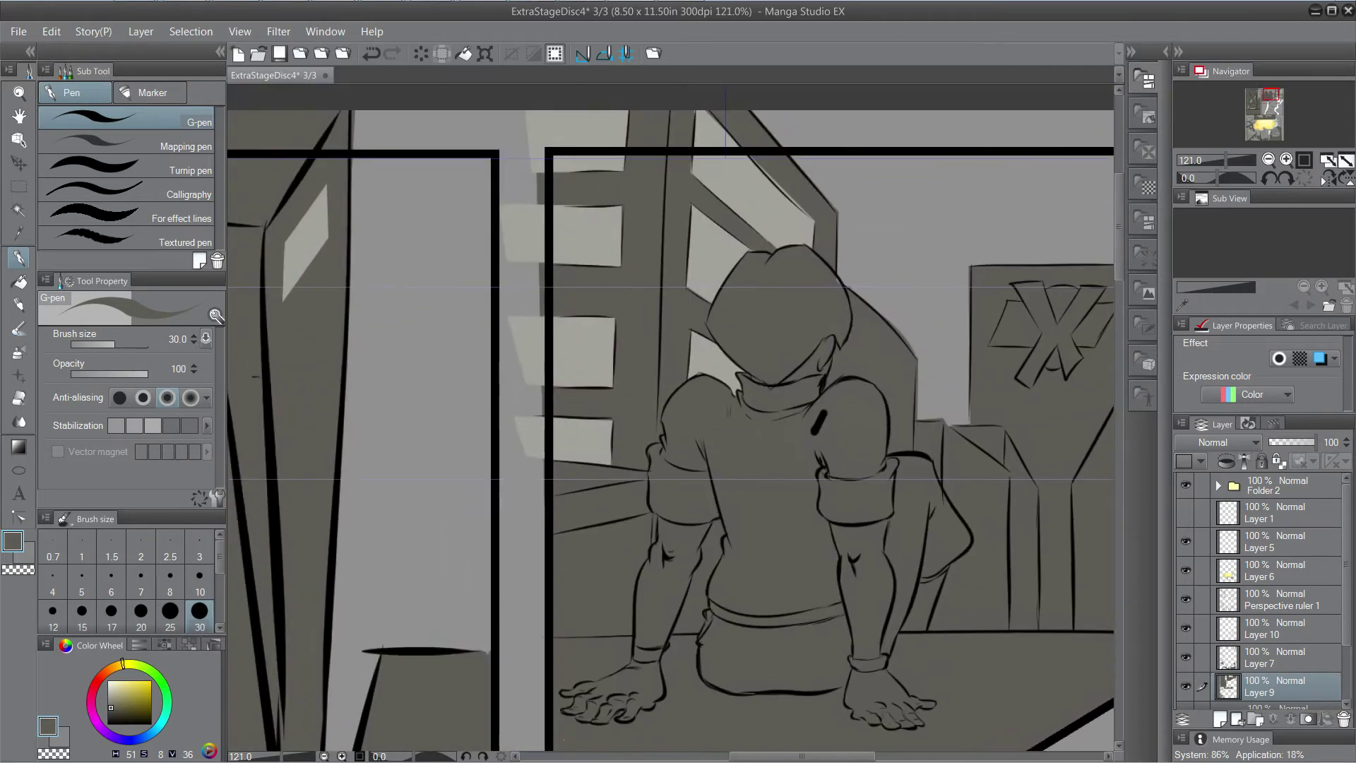
left_click_drag(494, 459, 781, 315)
left_click_drag(762, 394, 808, 427)
scroll(778, 463, "down", 3)
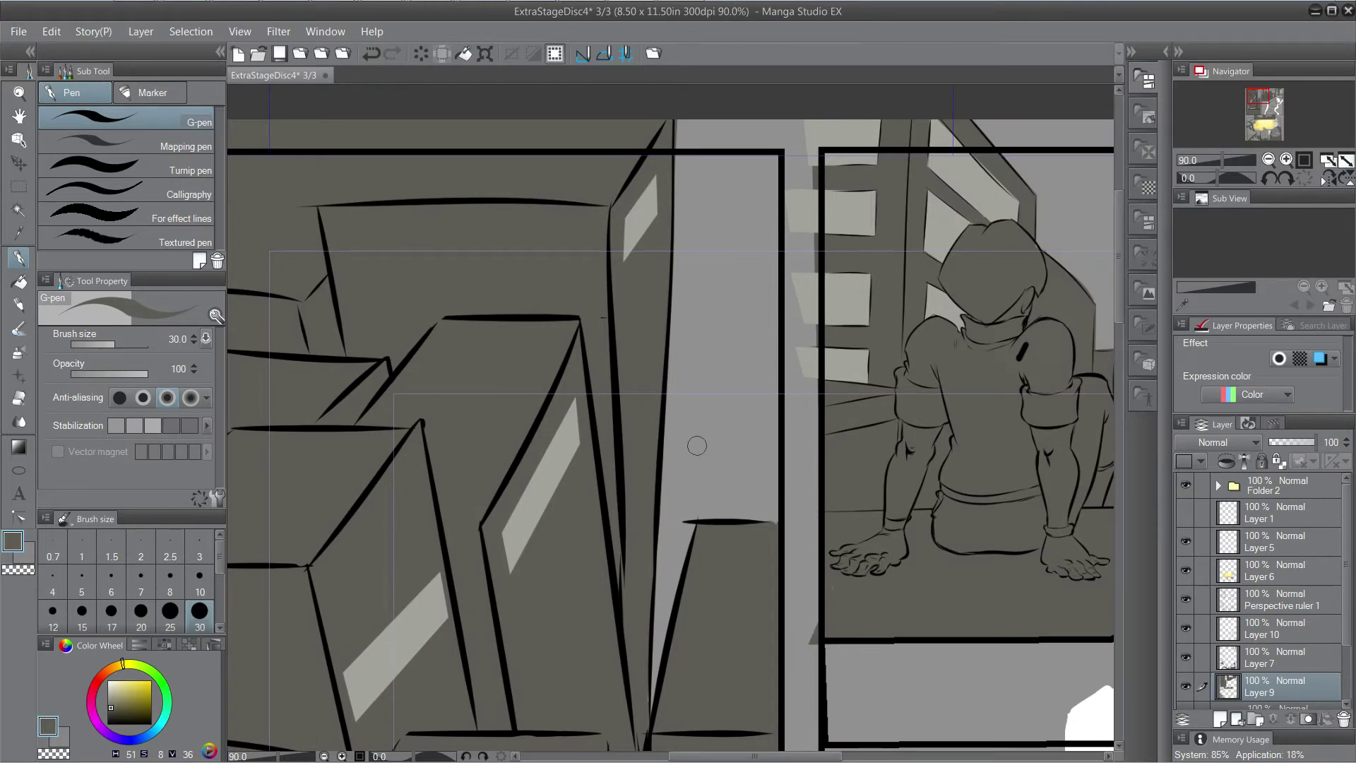
Toggle Layers 9 and 7 to check which one holds the shading around the cityscape panel's lower corner.
left_click_drag(641, 484, 635, 145)
left_click_drag(632, 508, 571, 148)
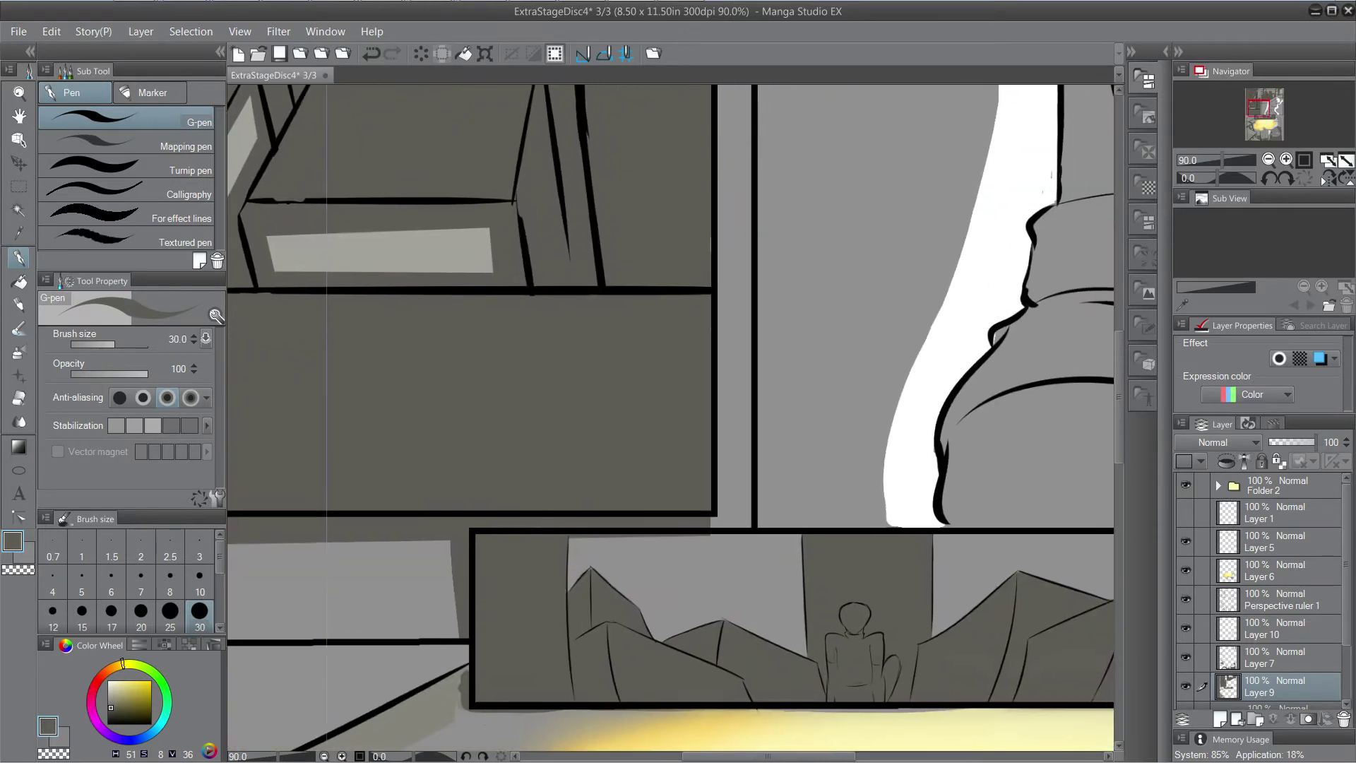
left_click_drag(600, 459, 607, 399)
scroll(714, 354, "down", 1)
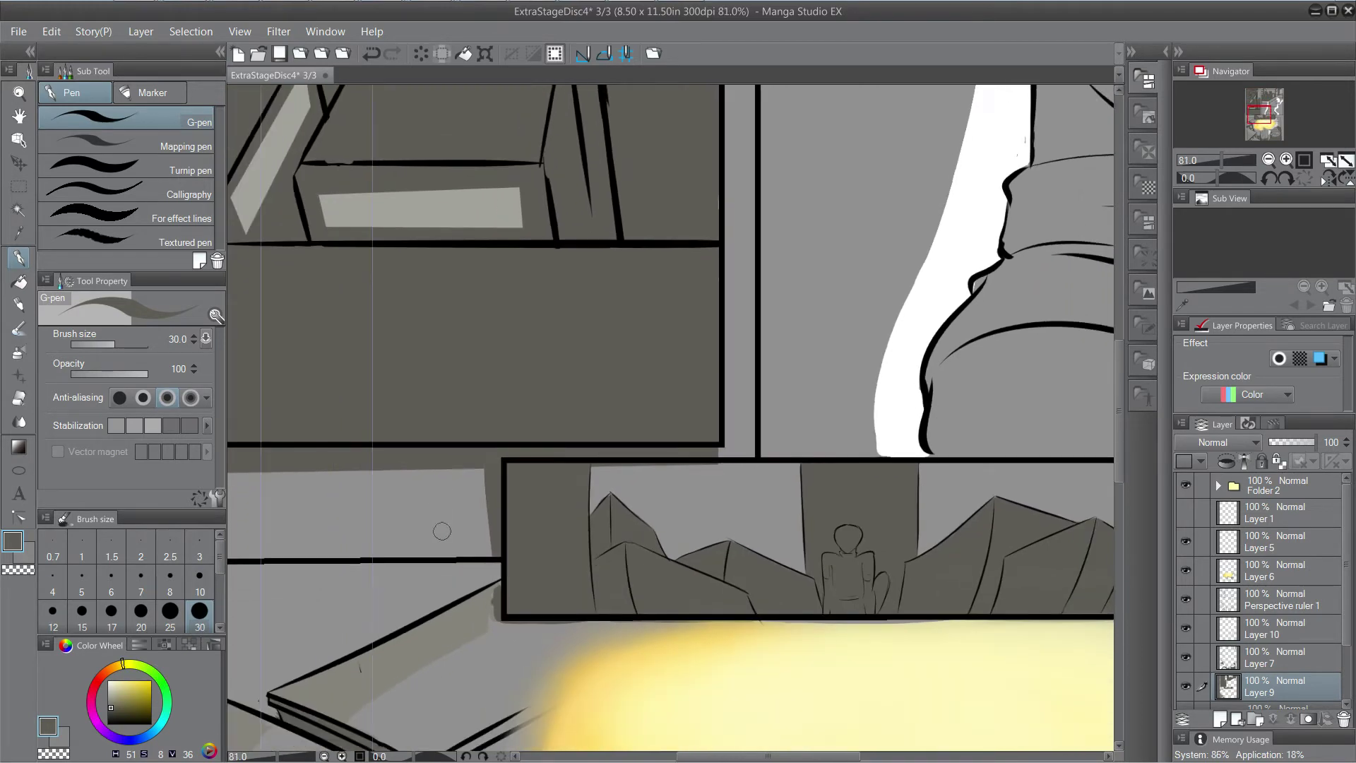
left_click_drag(664, 452, 810, 241)
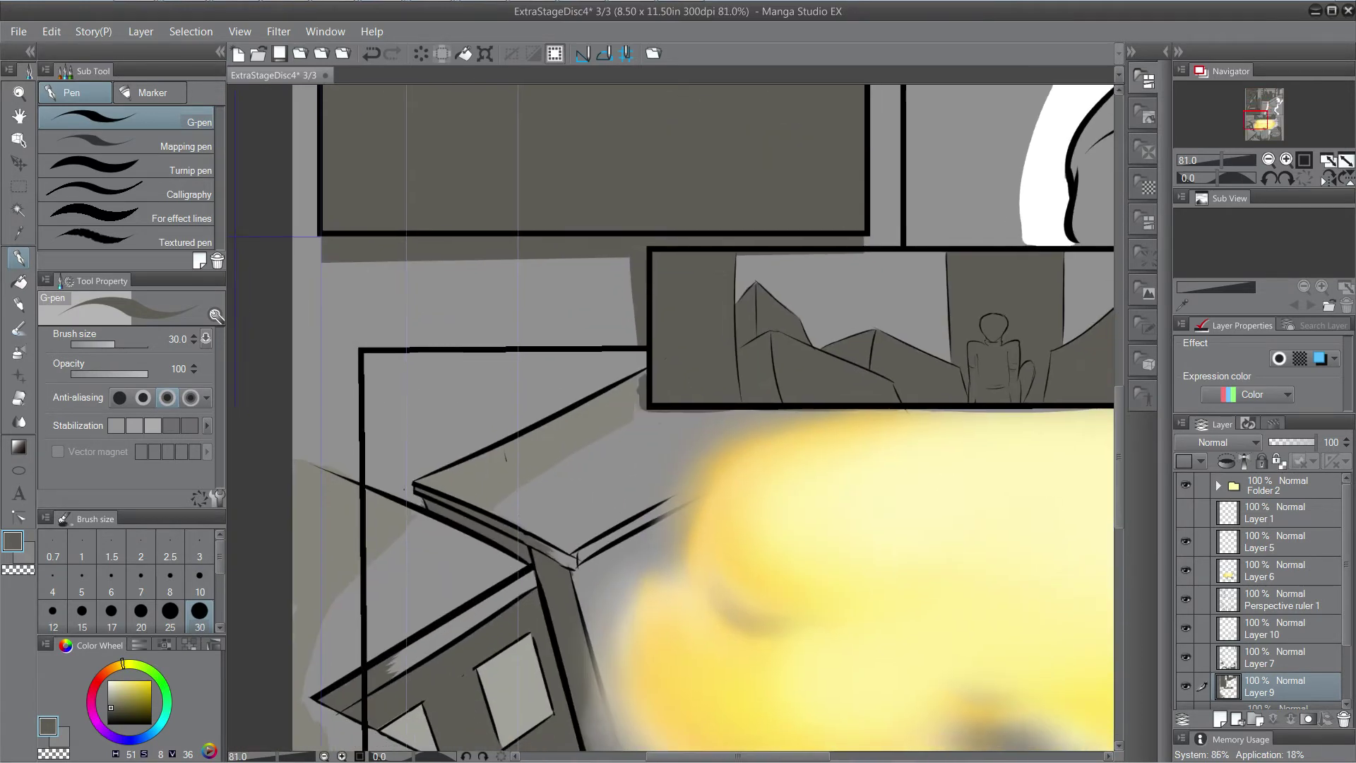
left_click(1185, 685)
left_click(1185, 686)
left_click(1186, 685)
left_click(1185, 685)
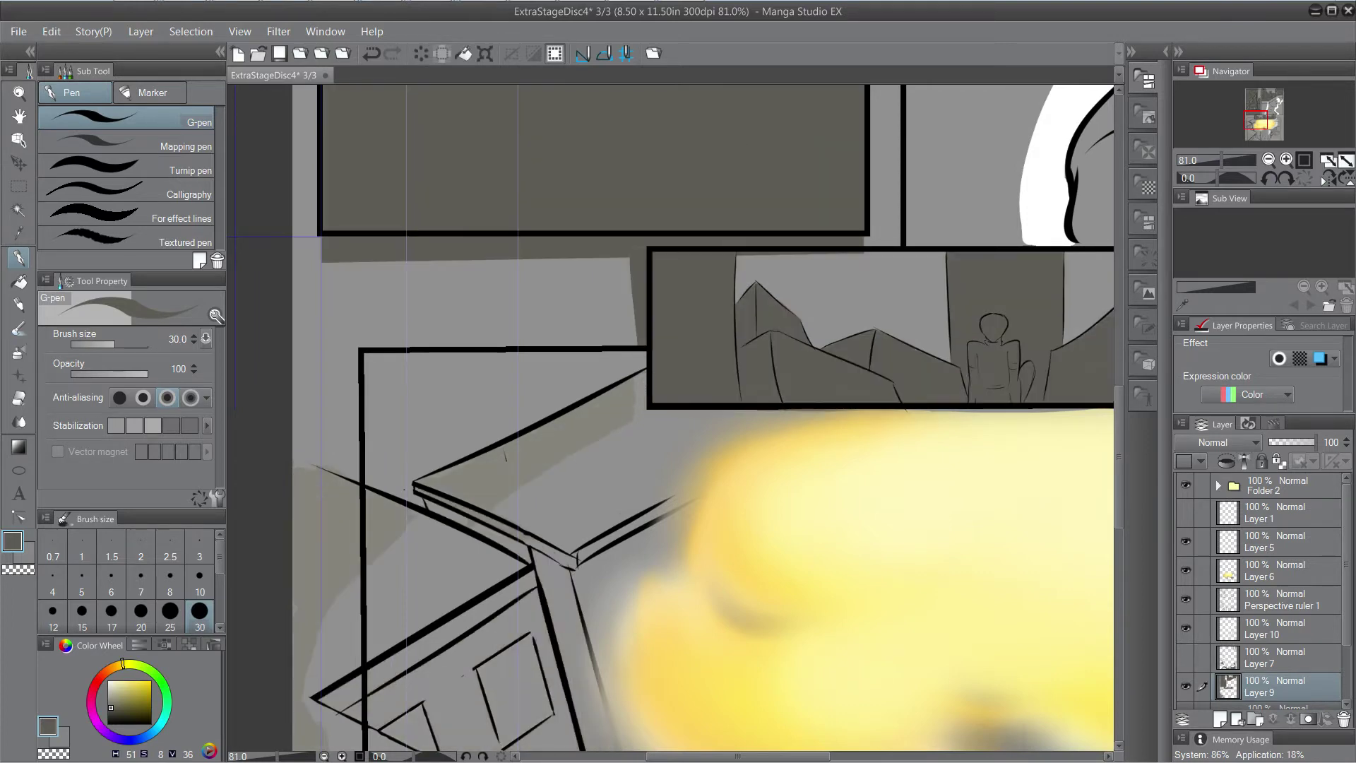
Sample the lighter rooftop shade and paint over the dark spill at the cityscape panel's lower corner on Layer 7.
scroll(618, 433, "up", 5)
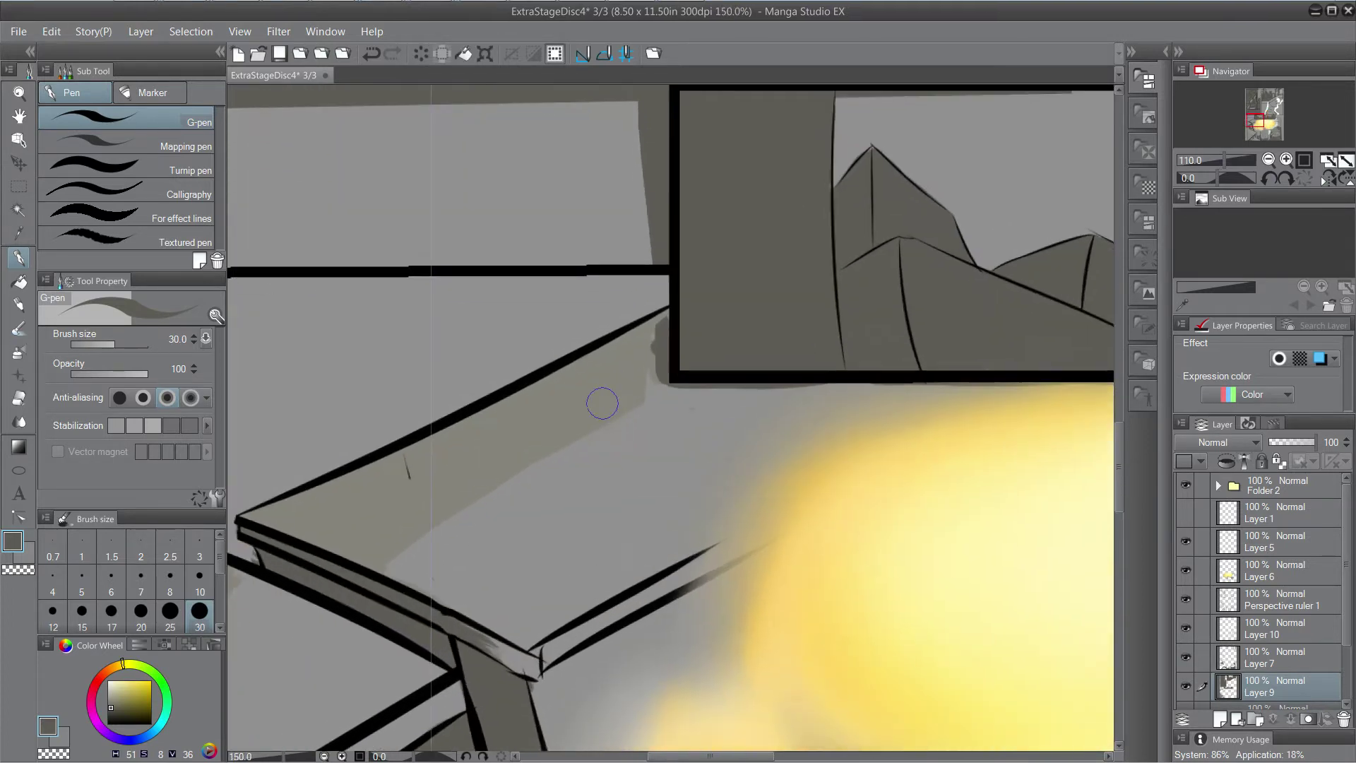
left_click(655, 354, "alt")
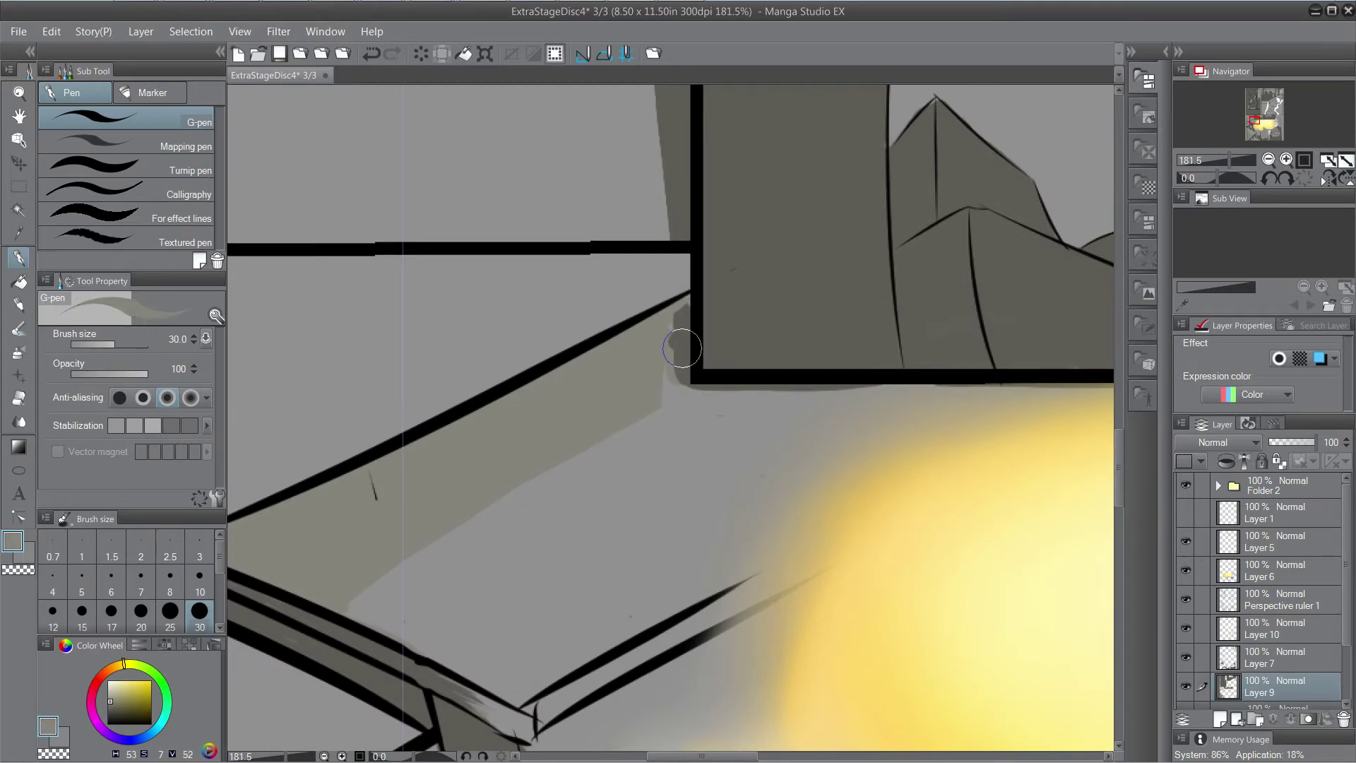
left_click_drag(658, 374, 668, 358)
left_click(1271, 657)
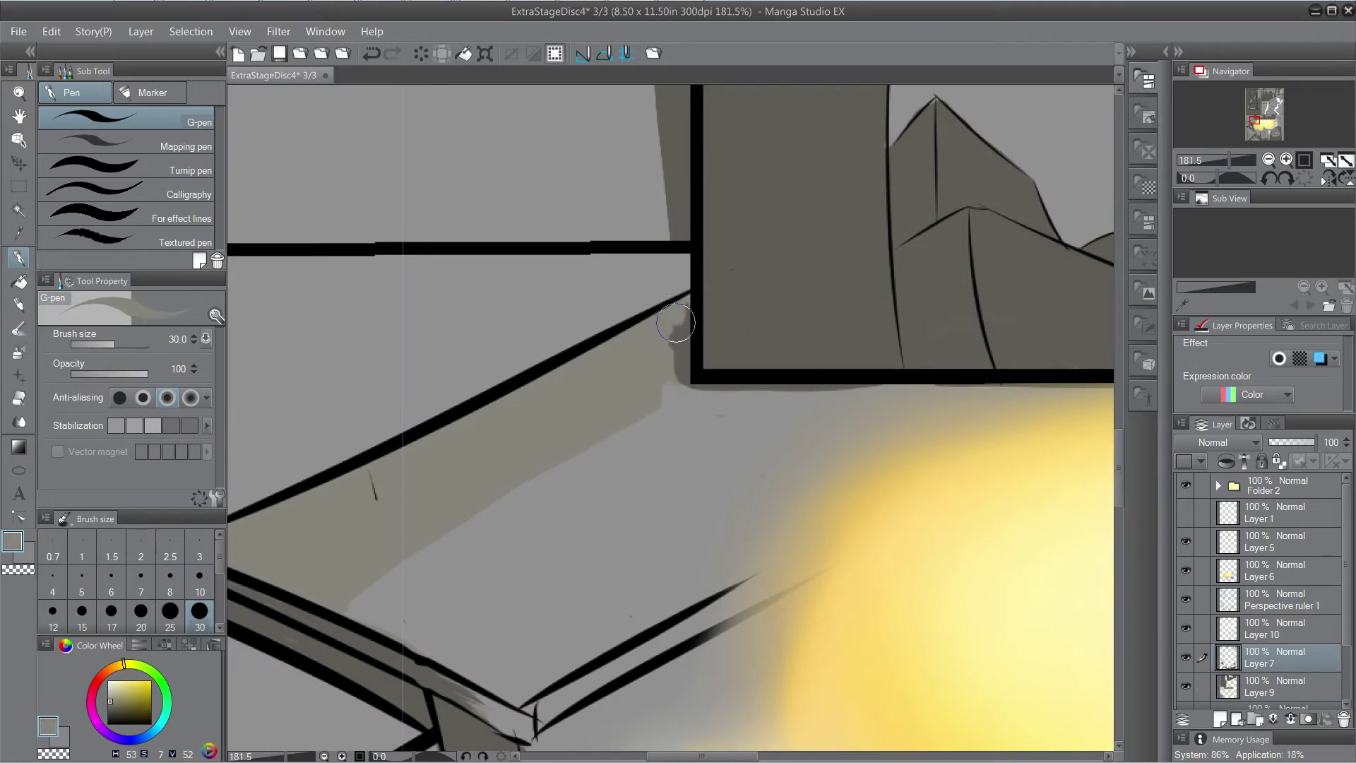
mouse_move(678, 353)
left_mouse_down()
mouse_move(669, 389)
mouse_move(692, 372)
mouse_move(659, 393)
mouse_move(686, 356)
mouse_move(681, 383)
mouse_move(687, 300)
mouse_move(651, 392)
mouse_move(688, 384)
mouse_move(617, 419)
mouse_move(713, 382)
mouse_move(597, 425)
mouse_move(745, 379)
left_mouse_up()
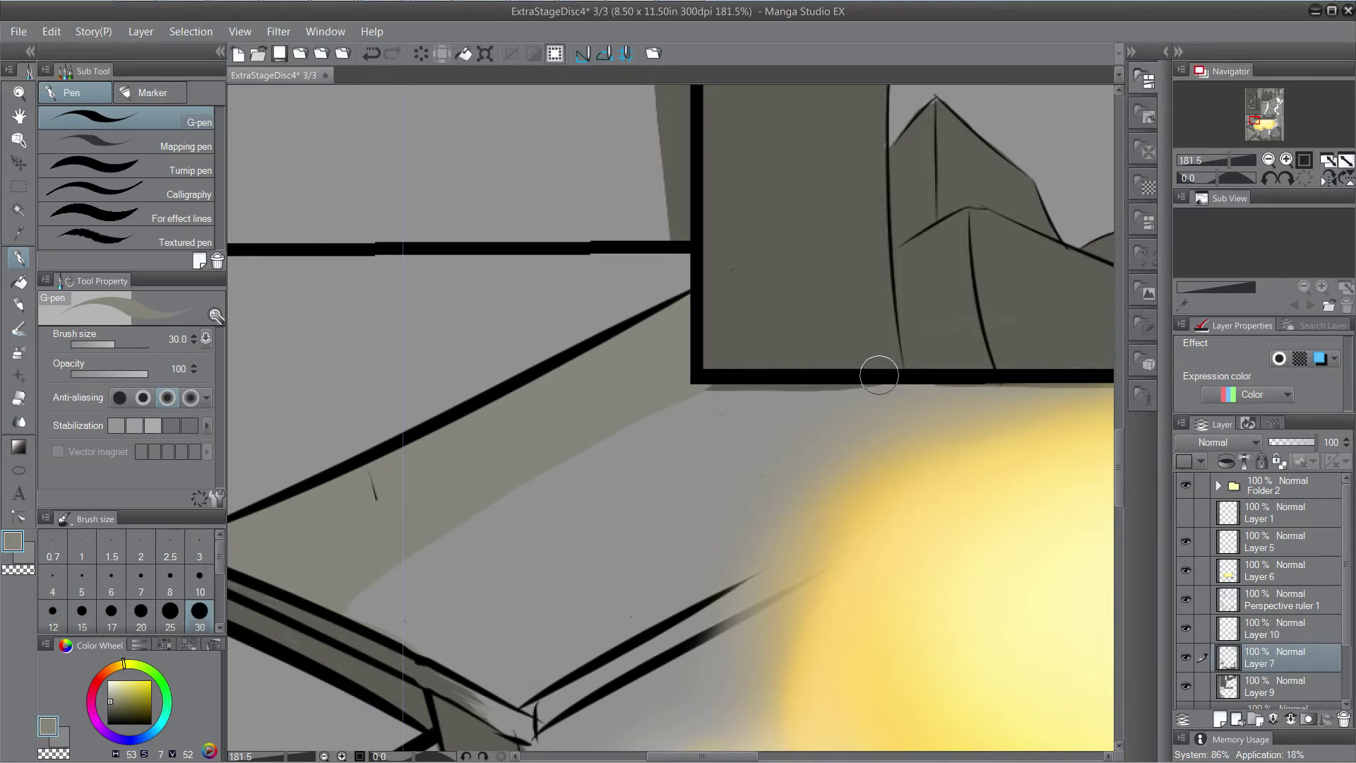
key("ctrl+z")
Extend the rooftop shading along the cityscape panel's bottom border and smooth its lower edge into a curve.
left_click_drag(819, 394, 670, 410)
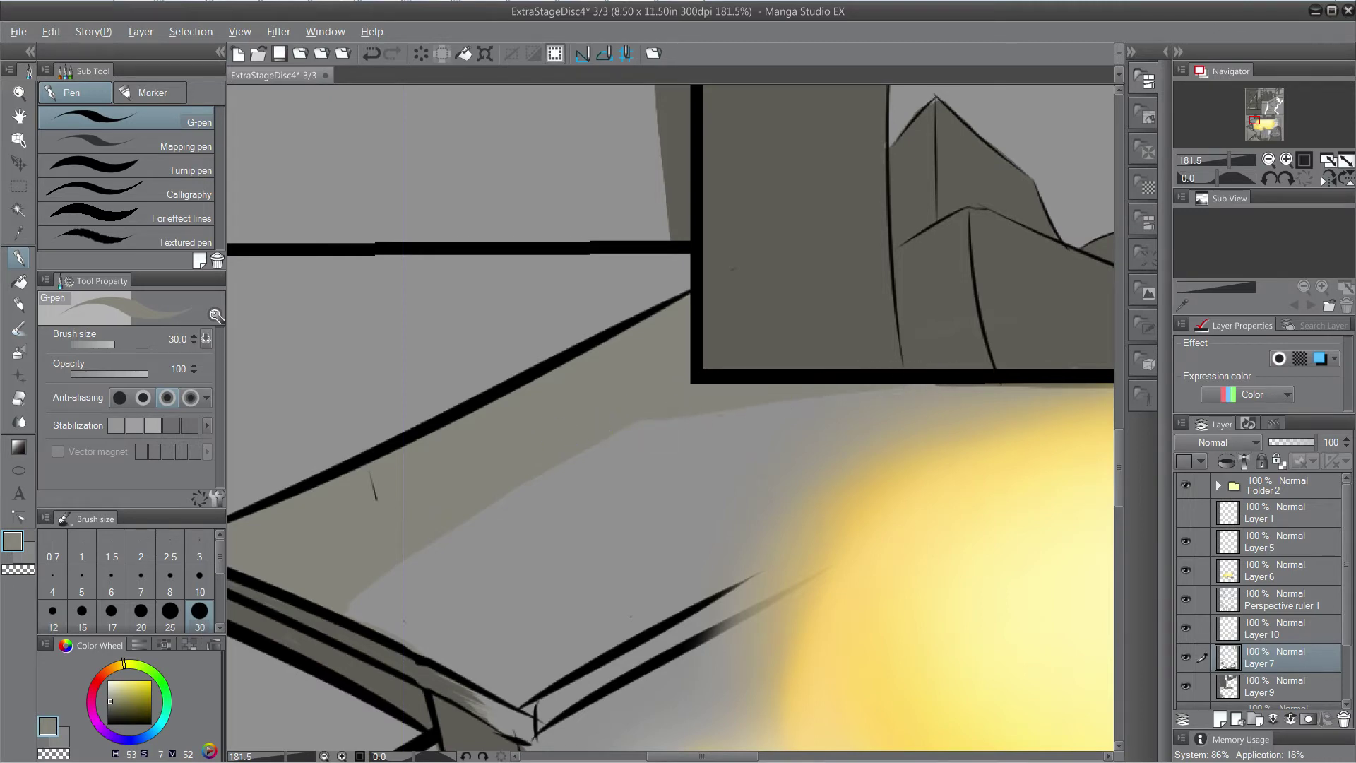
left_click_drag(750, 399, 487, 494)
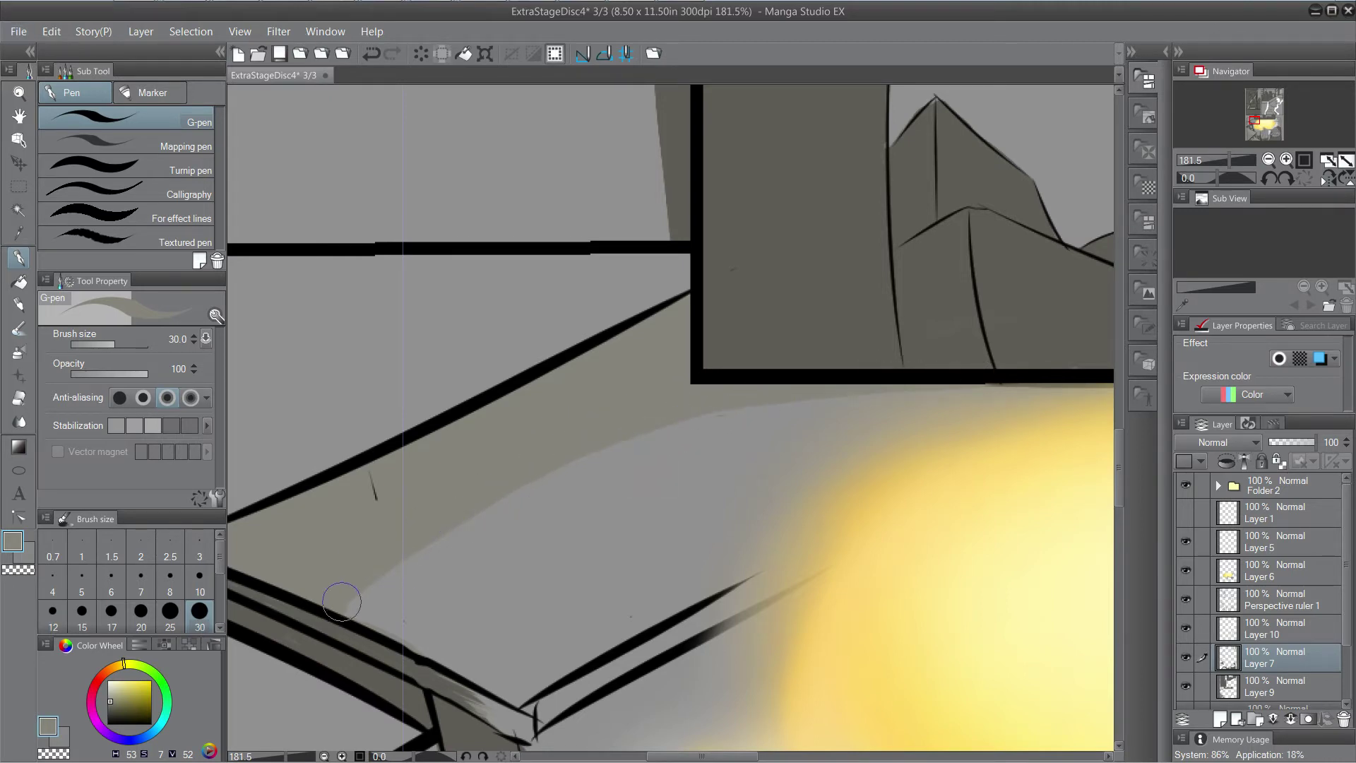
left_click_drag(372, 575, 732, 410)
mouse_move(431, 550)
left_mouse_down()
mouse_move(572, 467)
mouse_move(842, 382)
left_mouse_up()
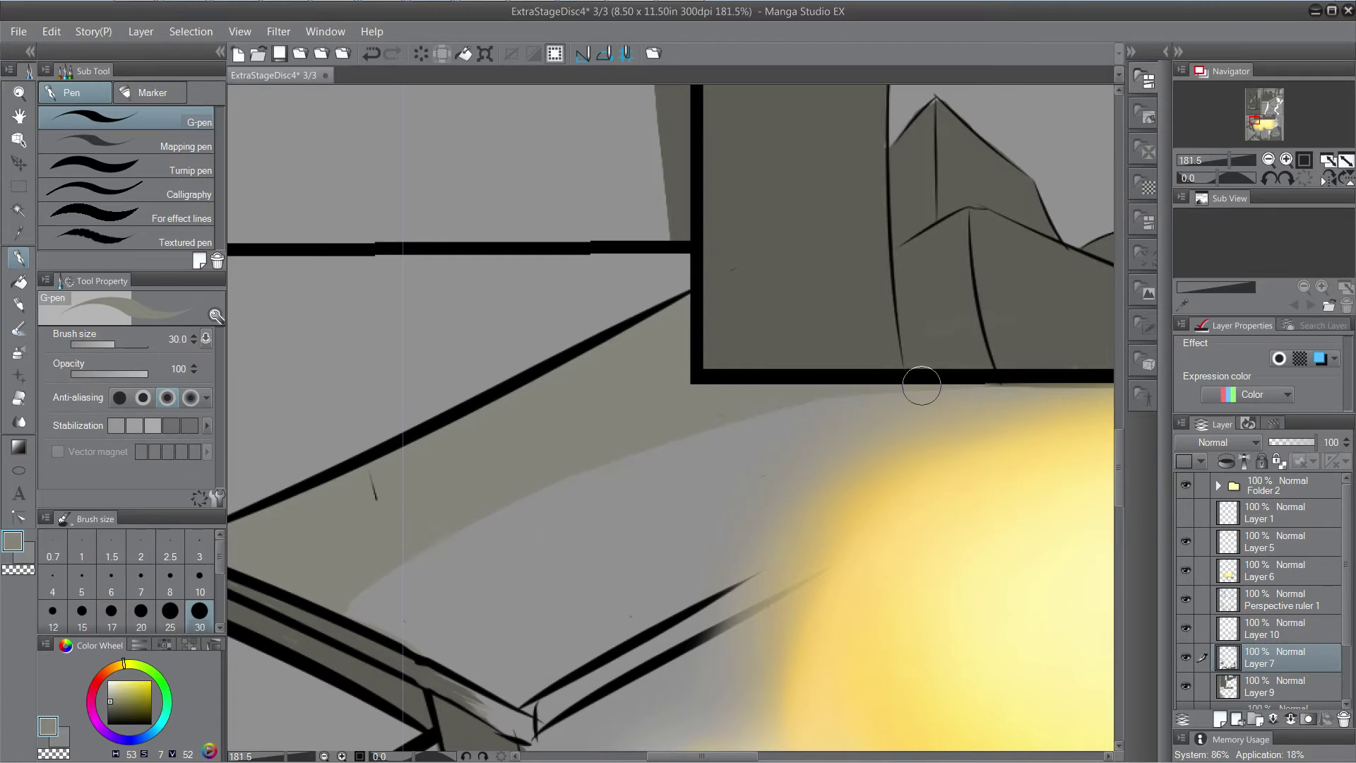
Erase the stray shading around the tip of the upper roof's eave on Layer 7 with the Hard eraser.
scroll(636, 442, "down", 2)
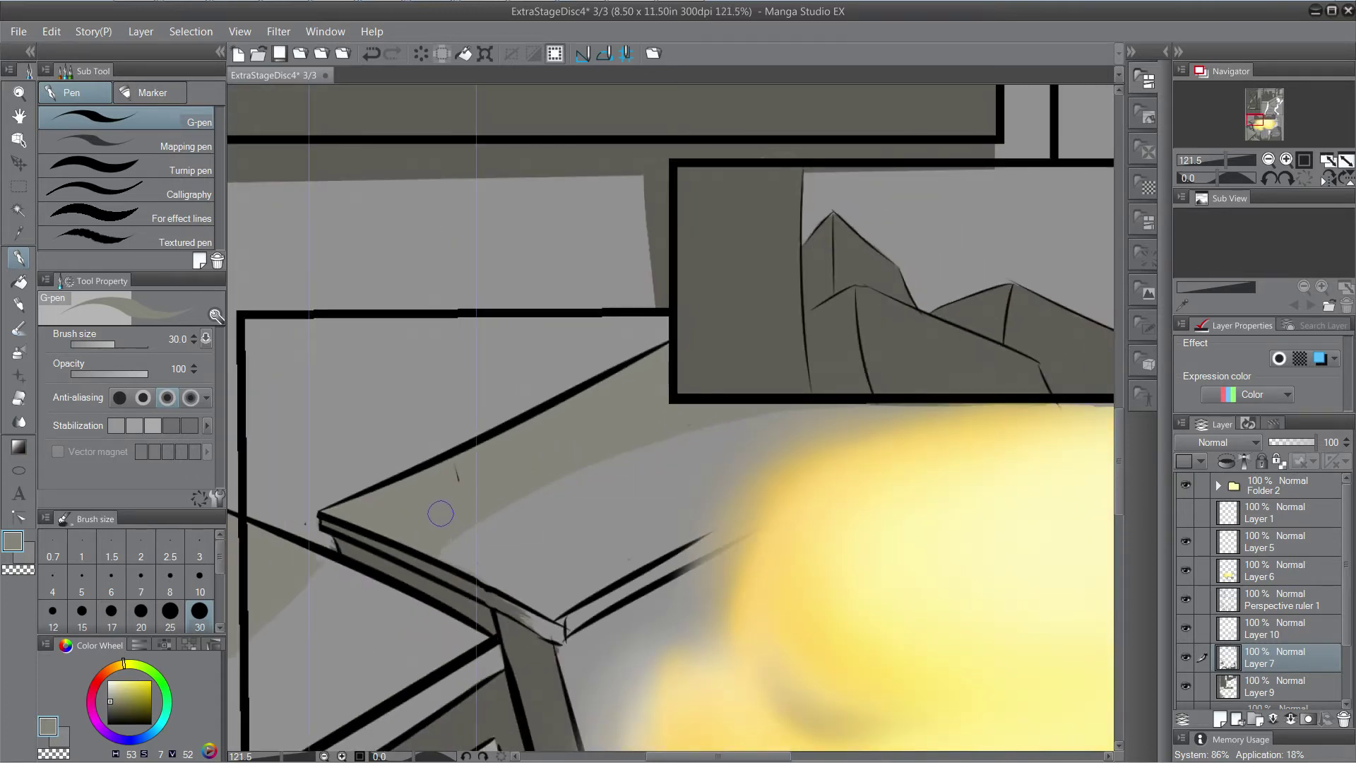
scroll(440, 514, "up", 5)
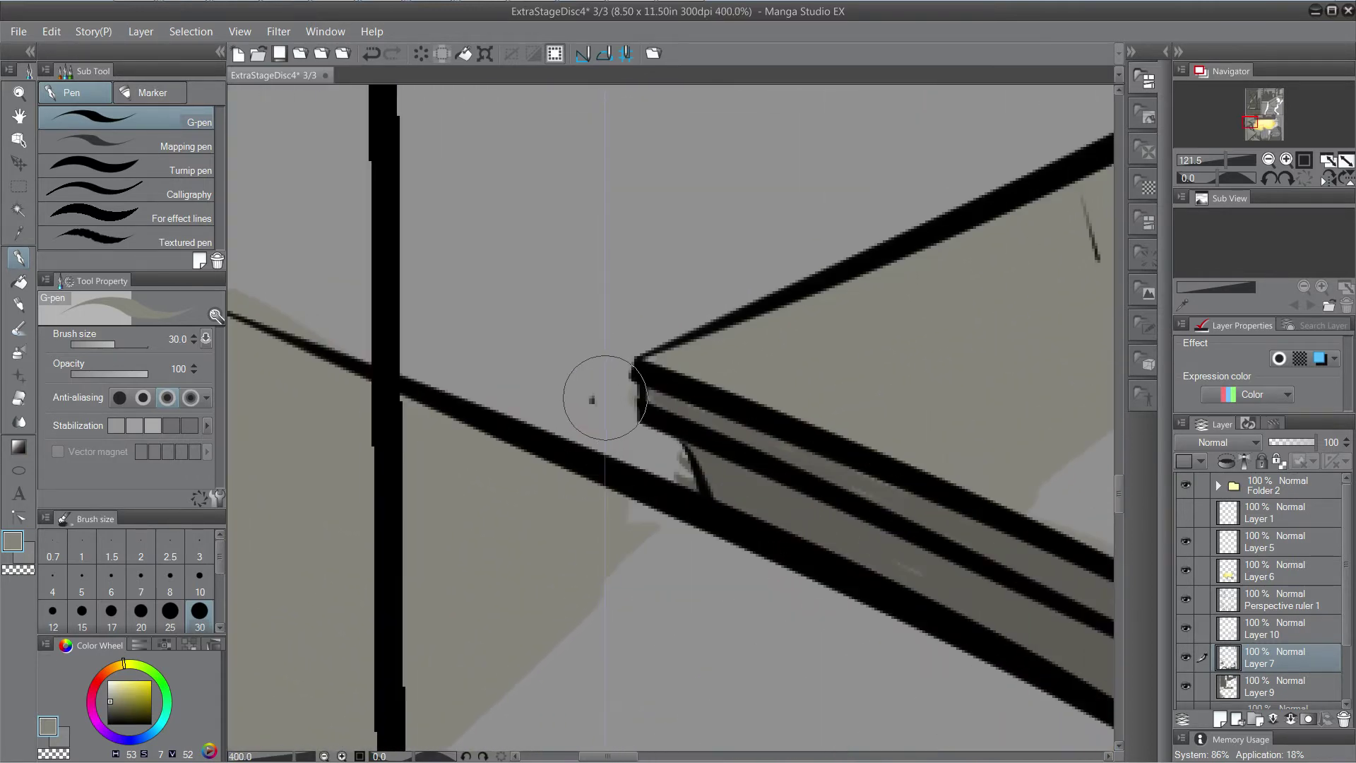
scroll(592, 400, "down", 2)
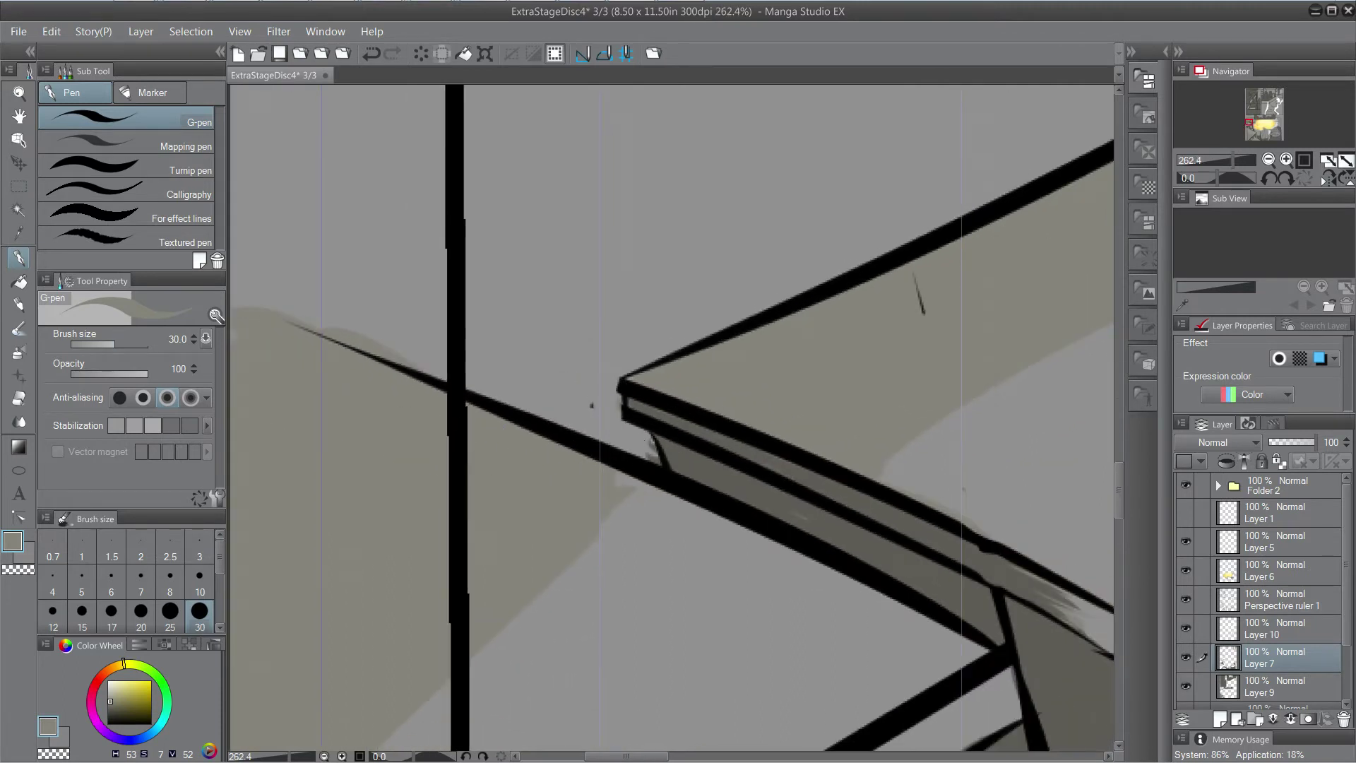
key("e")
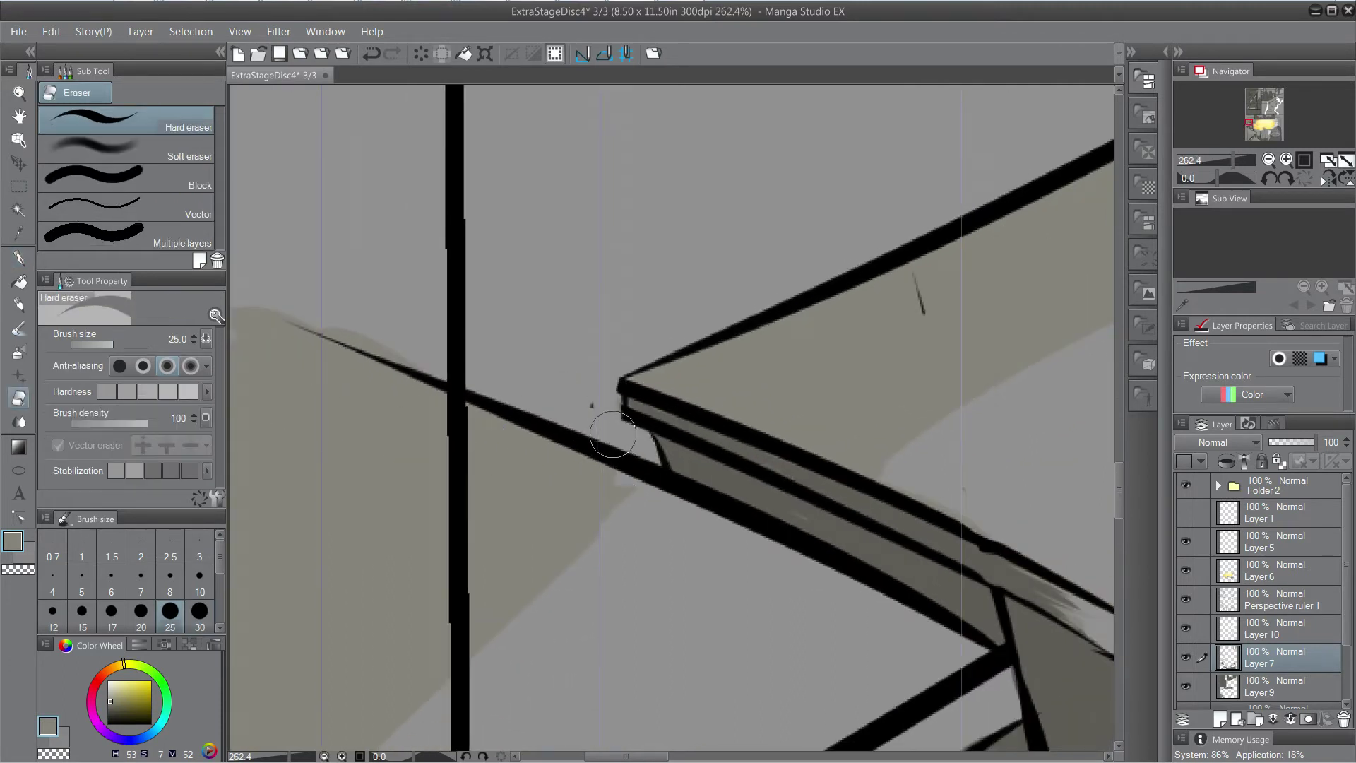
scroll(593, 395, "down", 4)
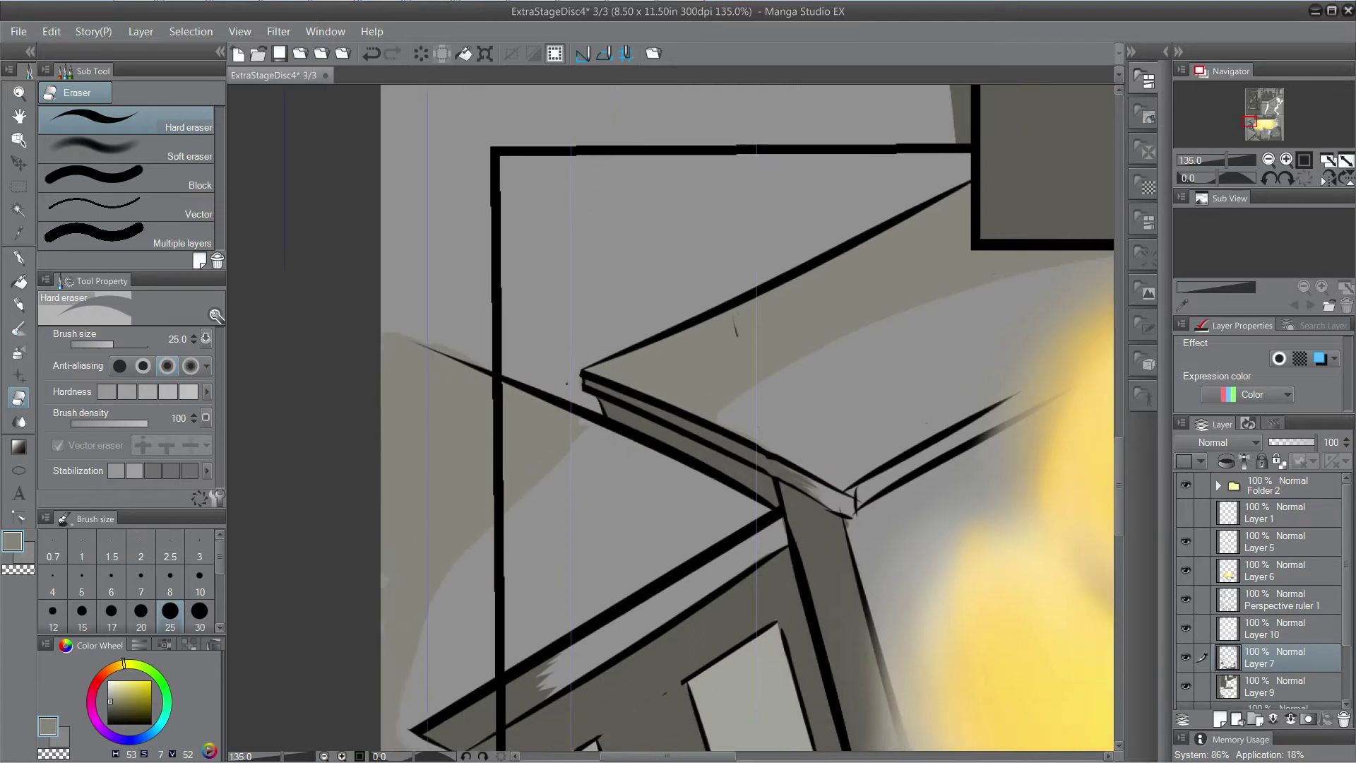
mouse_move(530, 460)
left_mouse_down()
mouse_move(579, 451)
mouse_move(569, 461)
left_mouse_up()
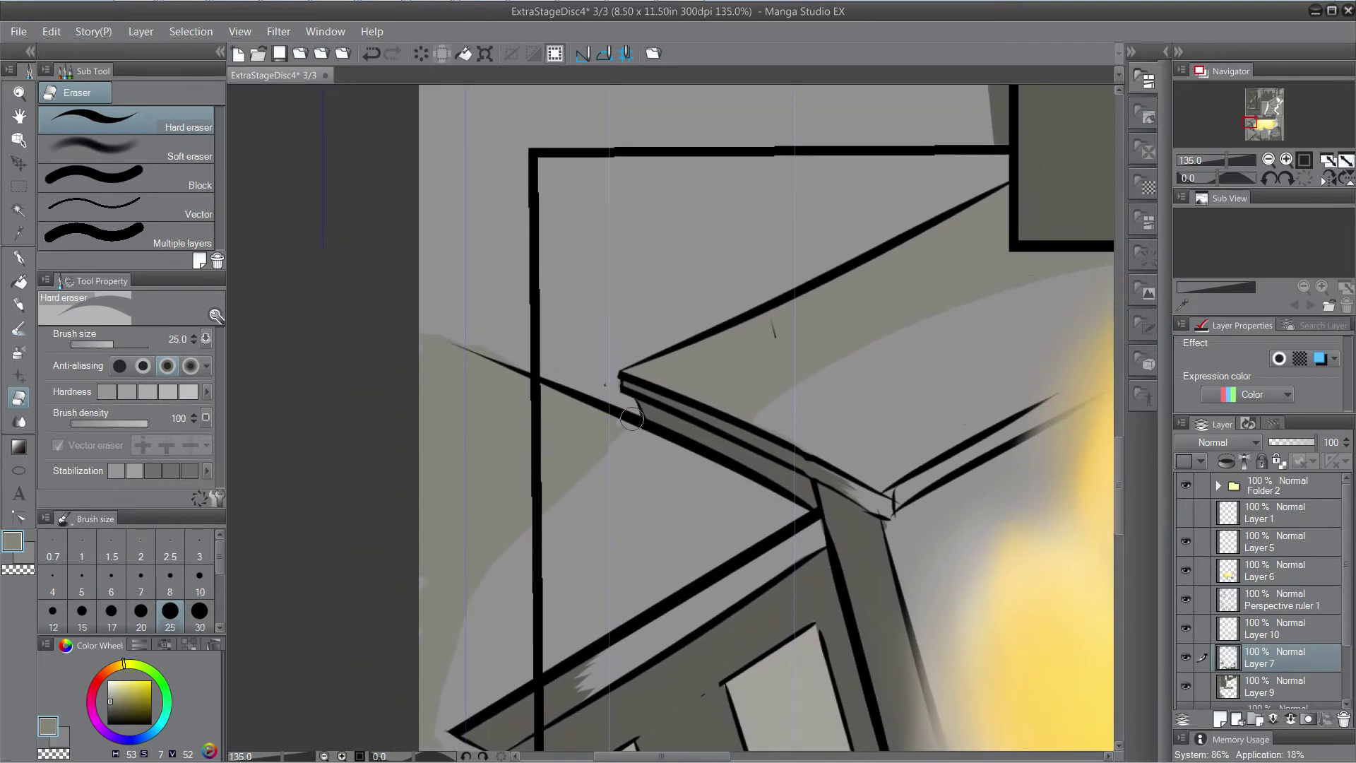
scroll(631, 419, "up", 2)
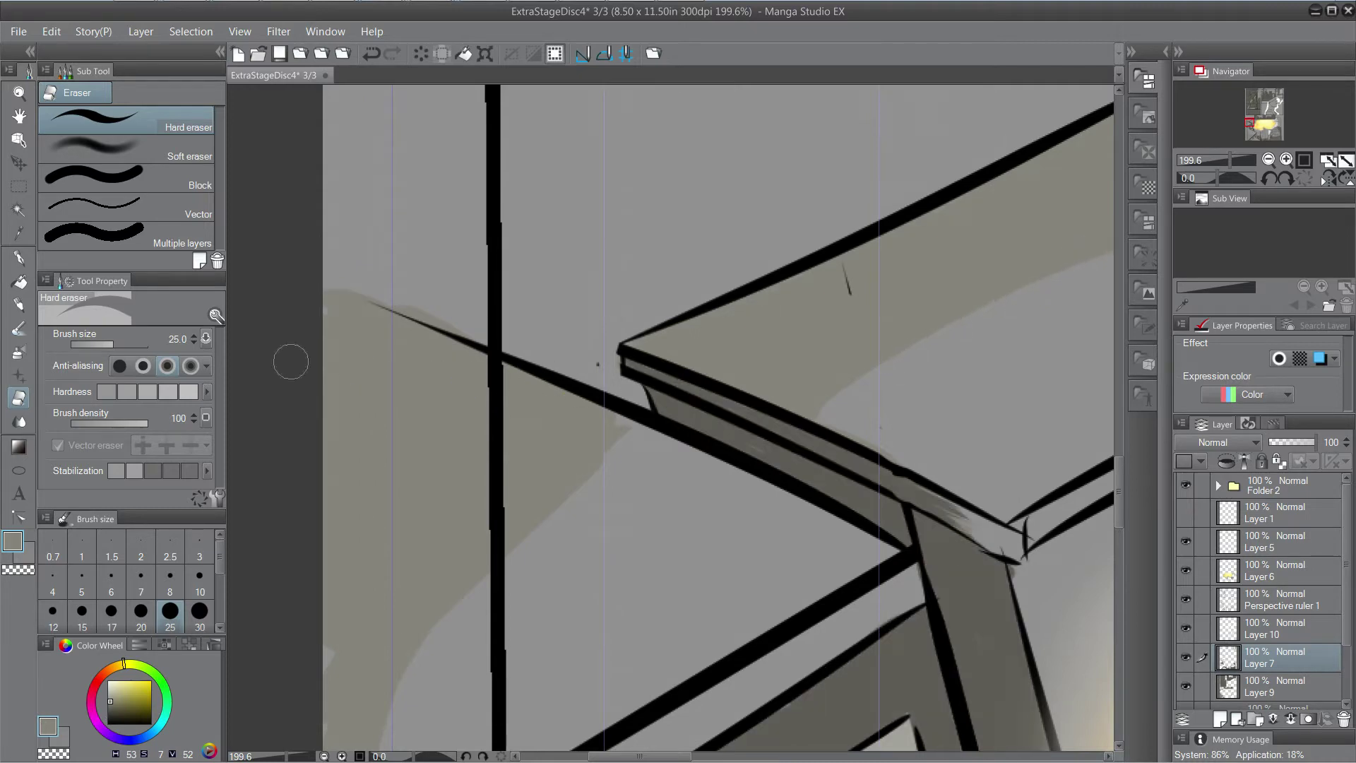
Extend the lower roof's shading under the eave with the G-pen and smooth its curved edge.
key("p")
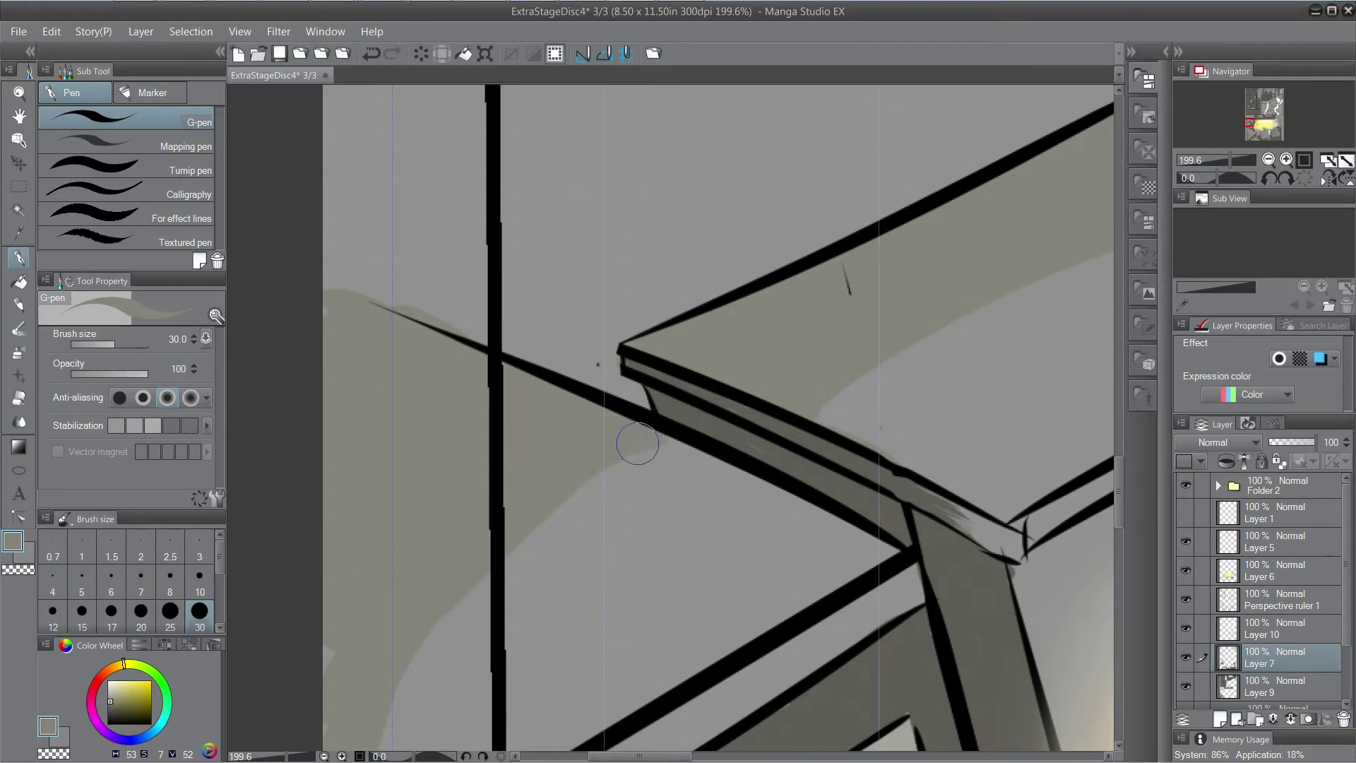
scroll(568, 432, "down", 1)
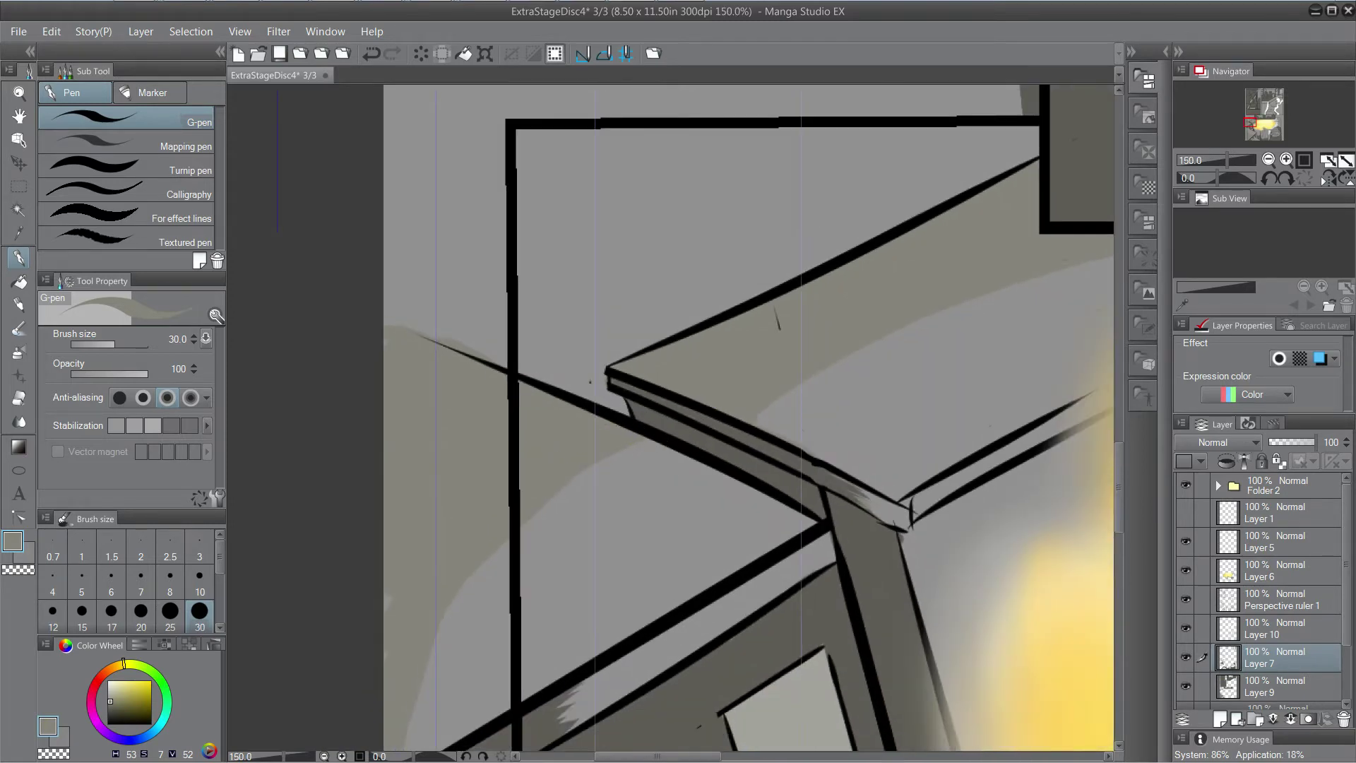
left_click_drag(903, 367, 524, 566)
scroll(624, 388, "down", 2)
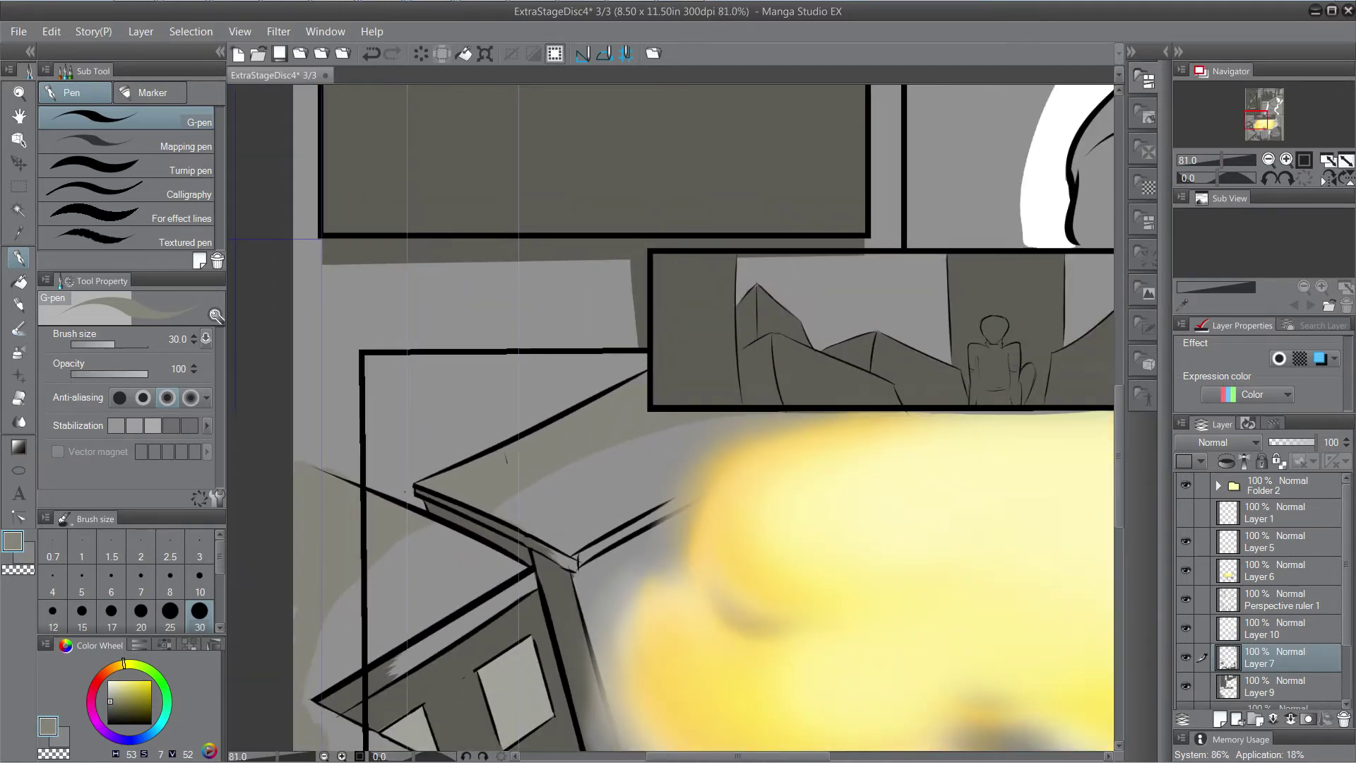
Smooth the upper edge of the dark shading beside the lower building's corner on Layer 7 with the Soft eraser at size 300.
left_click_drag(609, 621, 576, 102)
left_click_drag(849, 474, 626, 422)
scroll(602, 418, "up", 1)
scroll(602, 418, "up", 3)
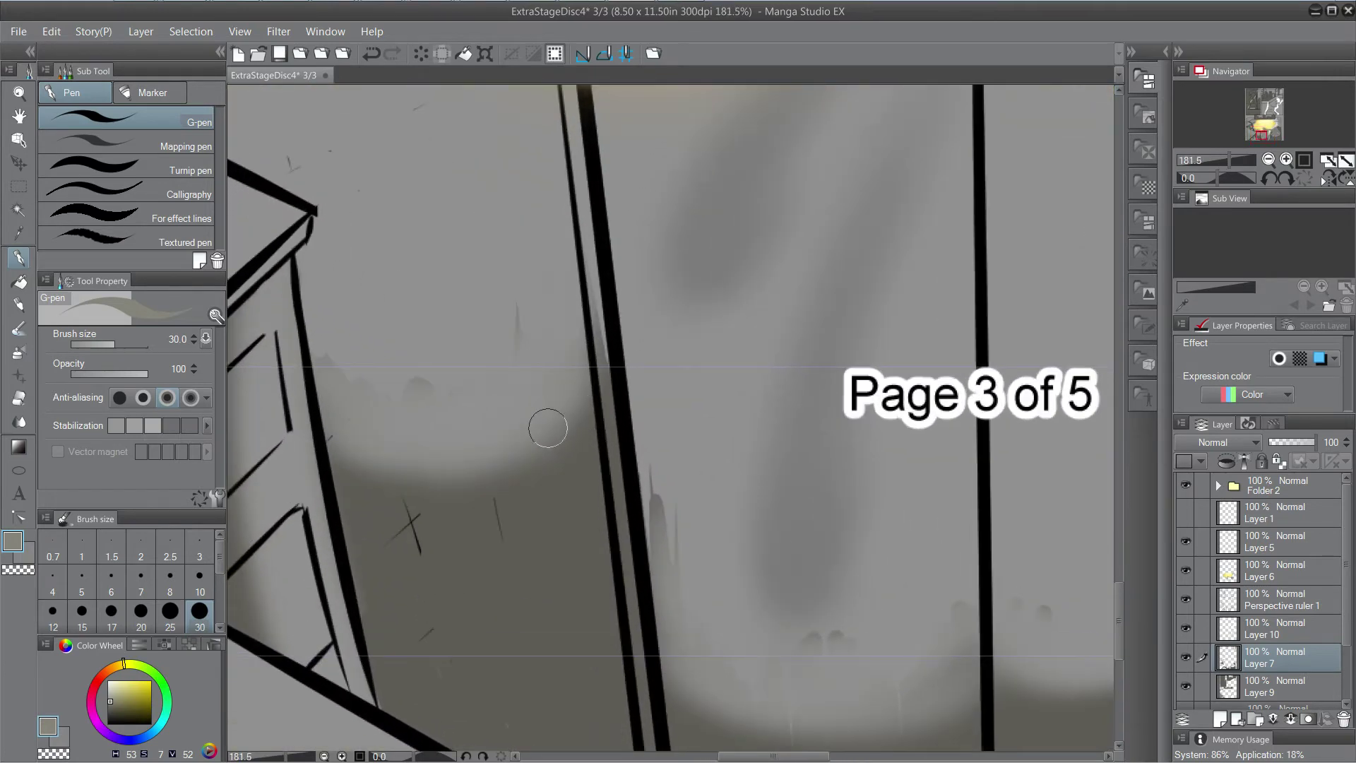
scroll(543, 424, "up", 1)
left_click_drag(544, 424, 705, 476)
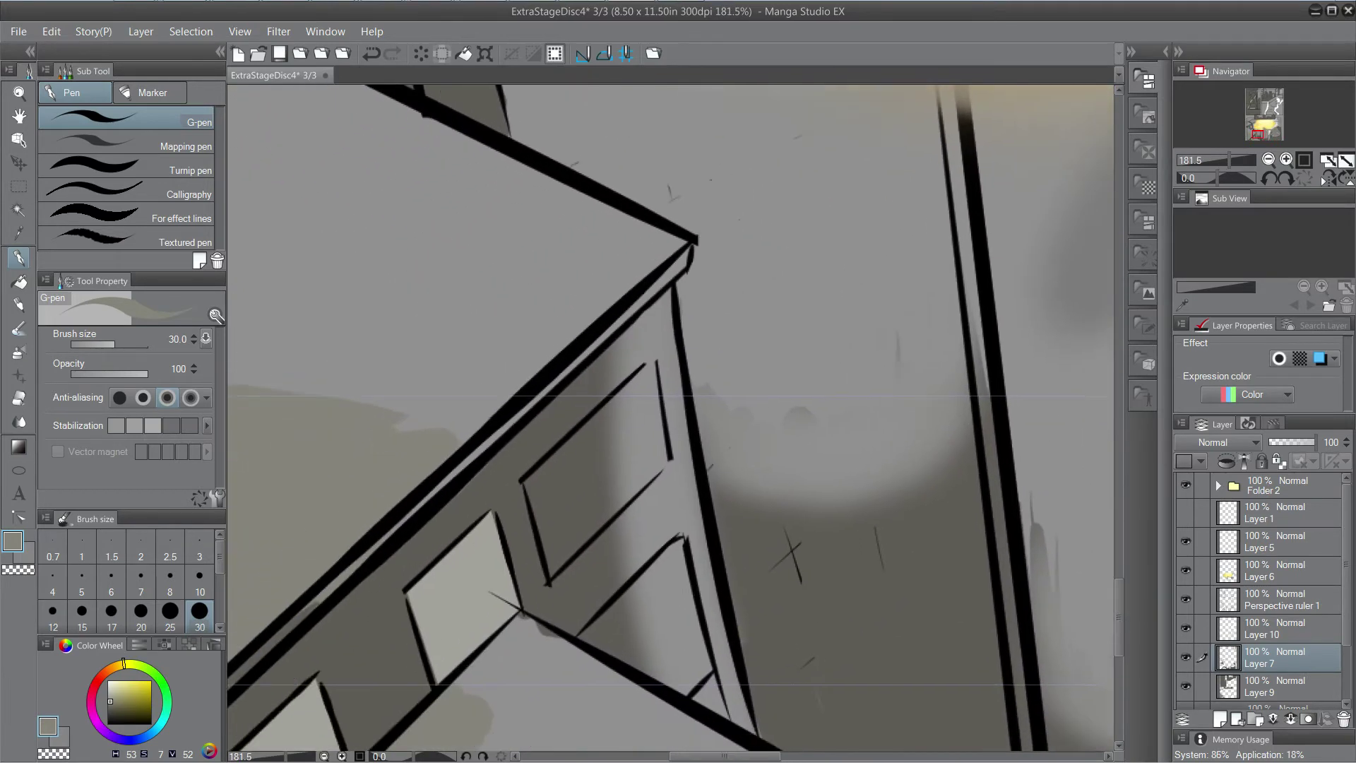
scroll(712, 385, "down", 2)
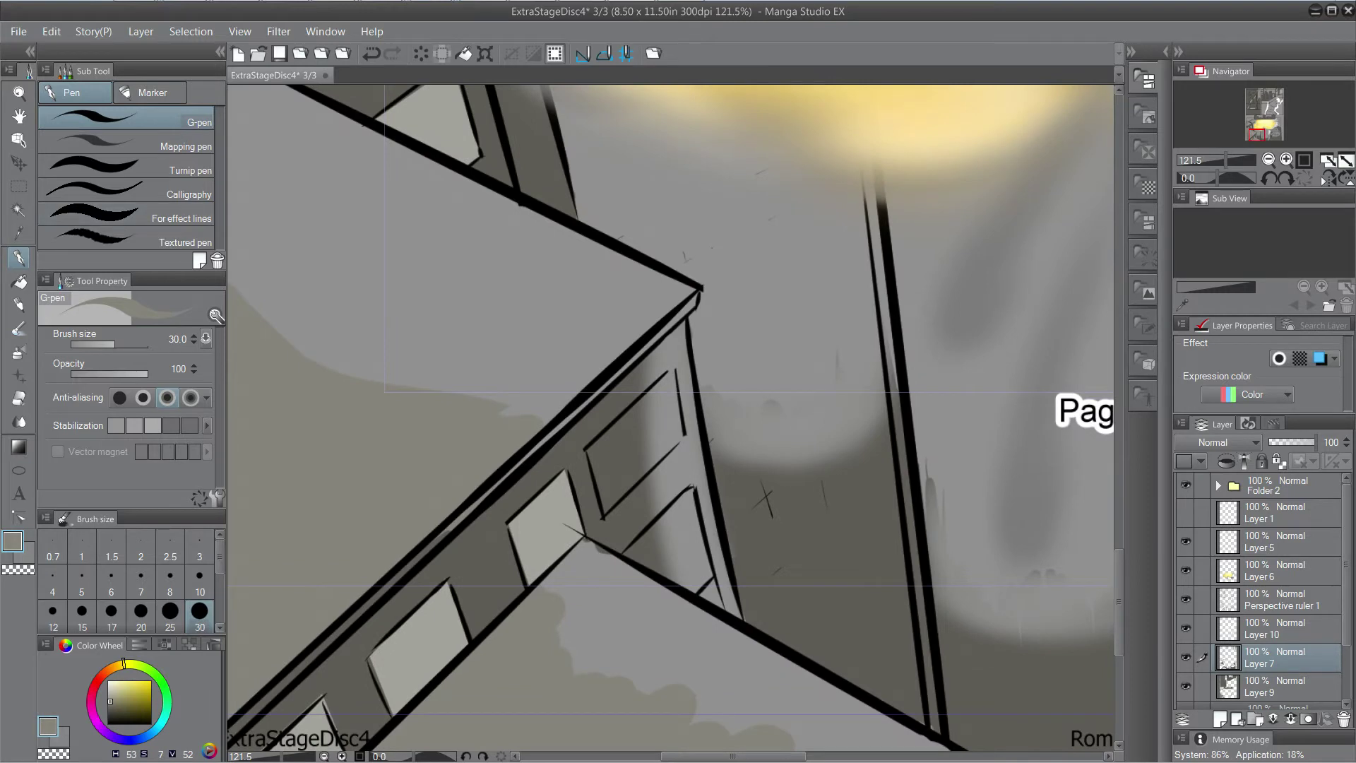
key("e")
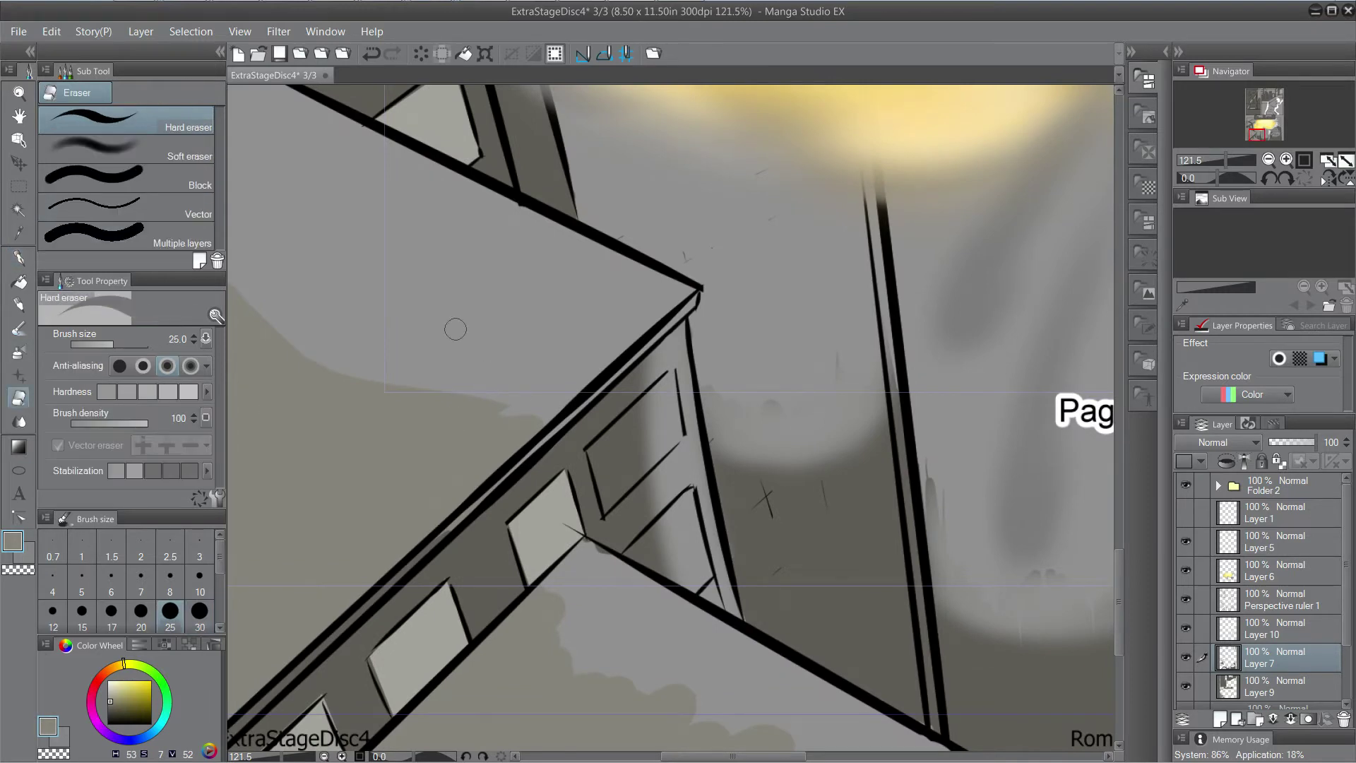
left_click(127, 147)
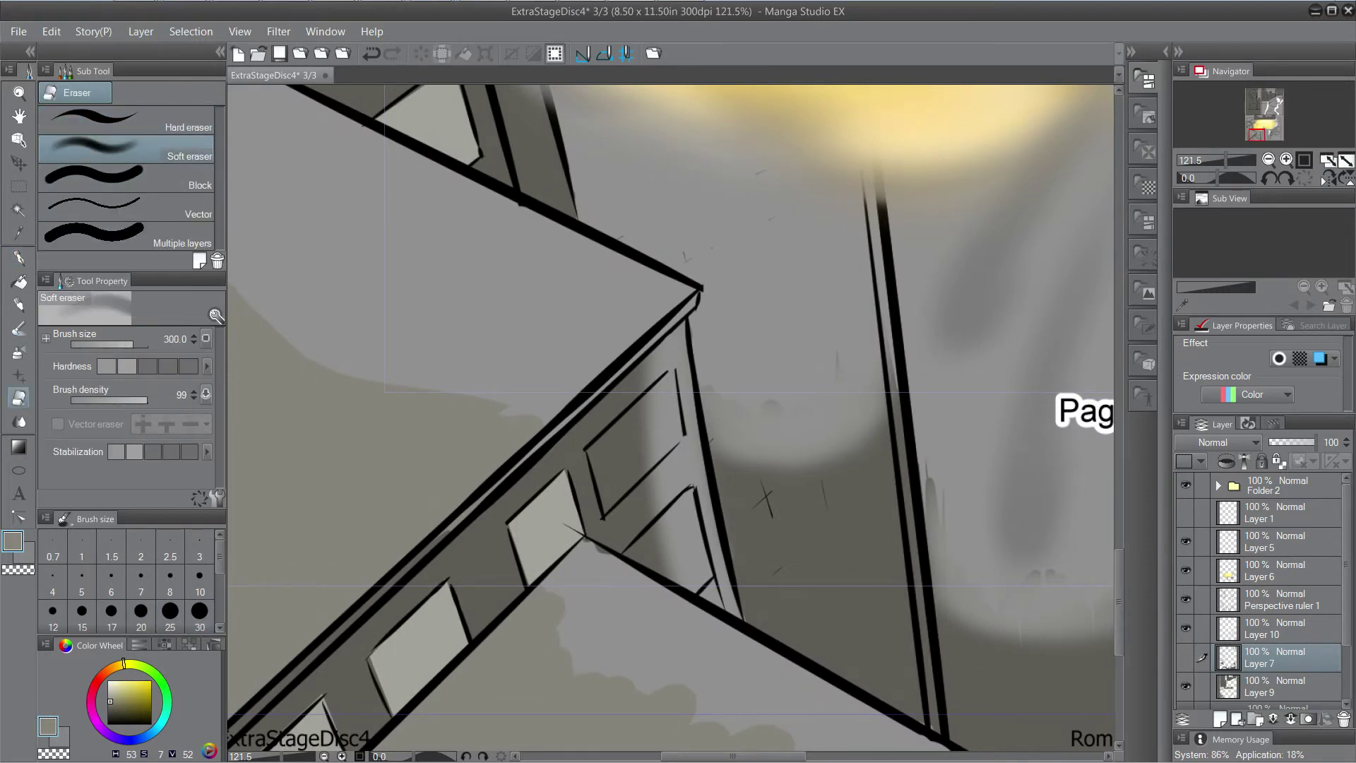
left_click(1185, 657)
left_click(1185, 656)
left_click_drag(988, 494, 928, 554)
left_click_drag(714, 413, 706, 470)
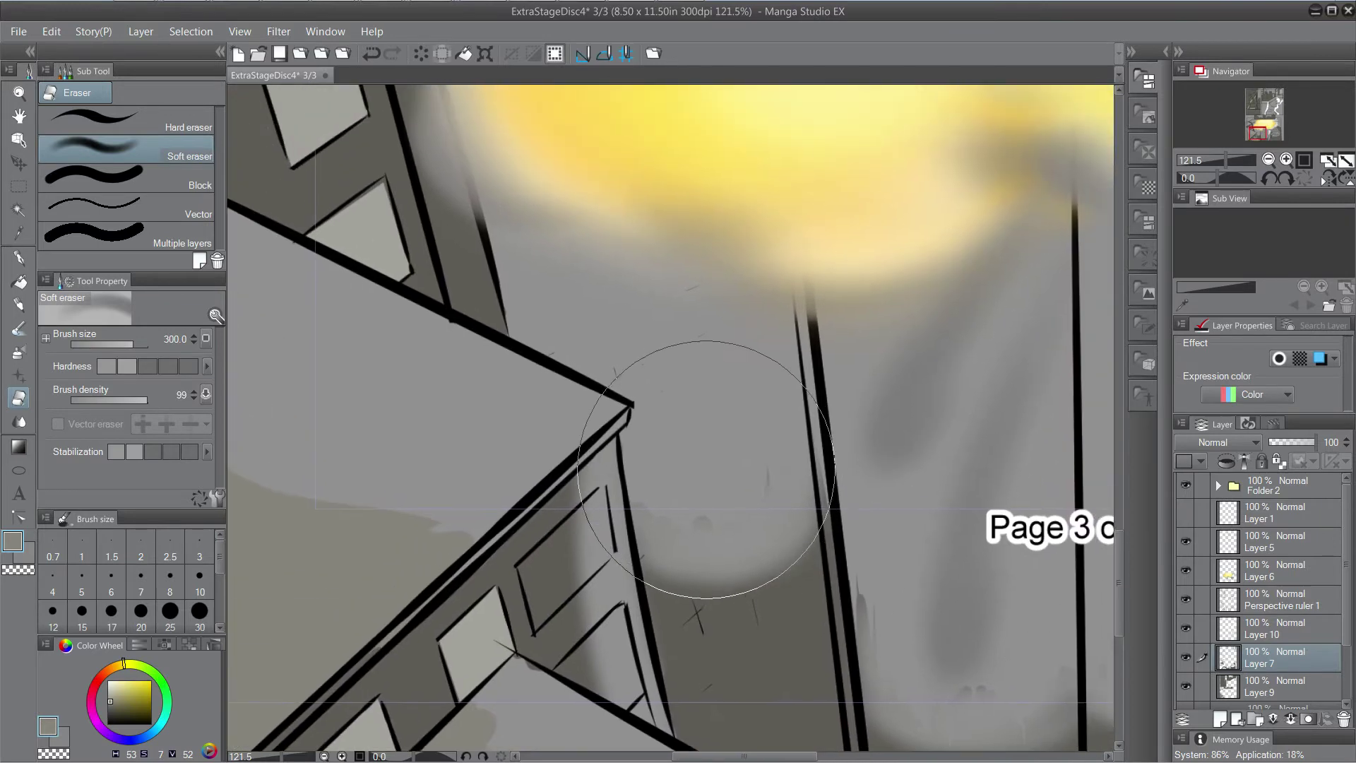
Set the Soft eraser to size 30 and erase the leftover smudges above the dark shading between the long vertical lines.
left_click(200, 613)
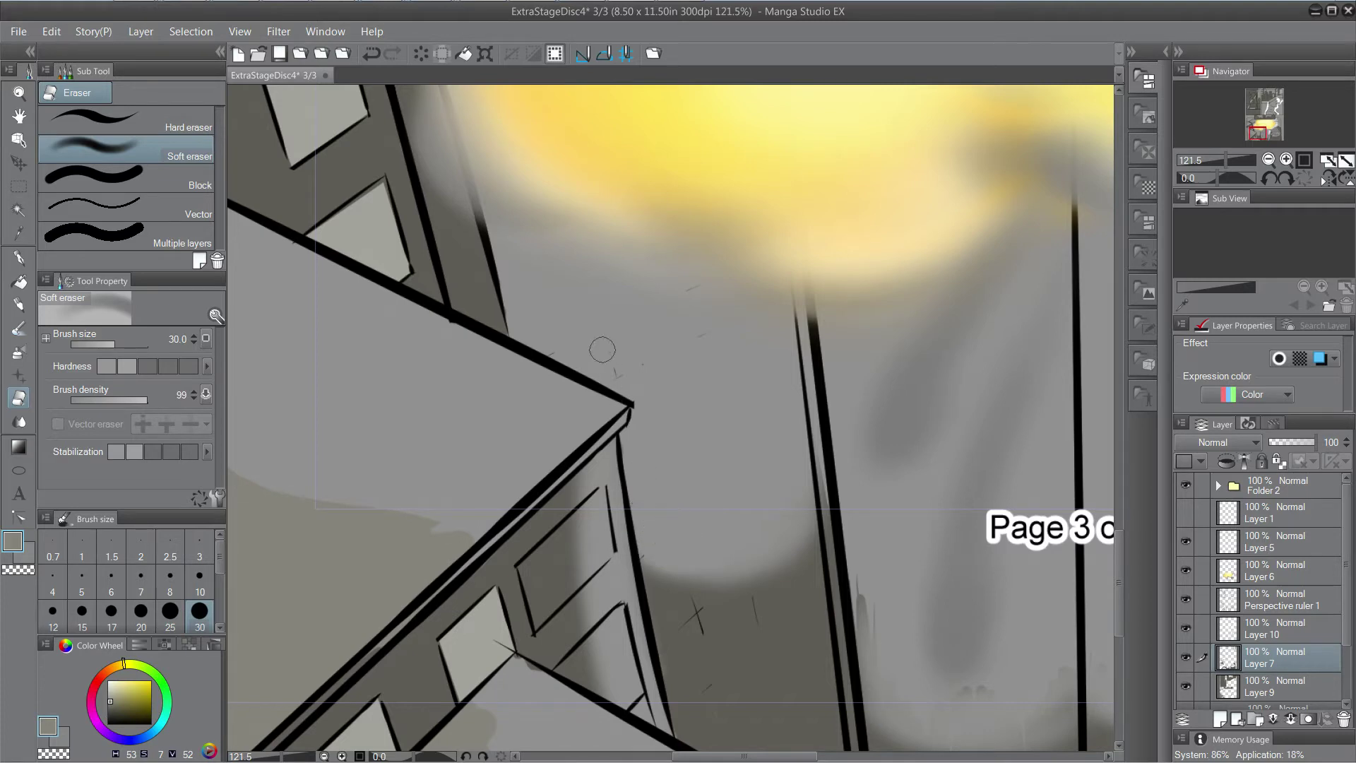
mouse_move(917, 601)
left_mouse_down()
mouse_move(767, 494)
mouse_move(733, 490)
mouse_move(695, 557)
left_mouse_up()
left_click_drag(679, 502, 688, 572)
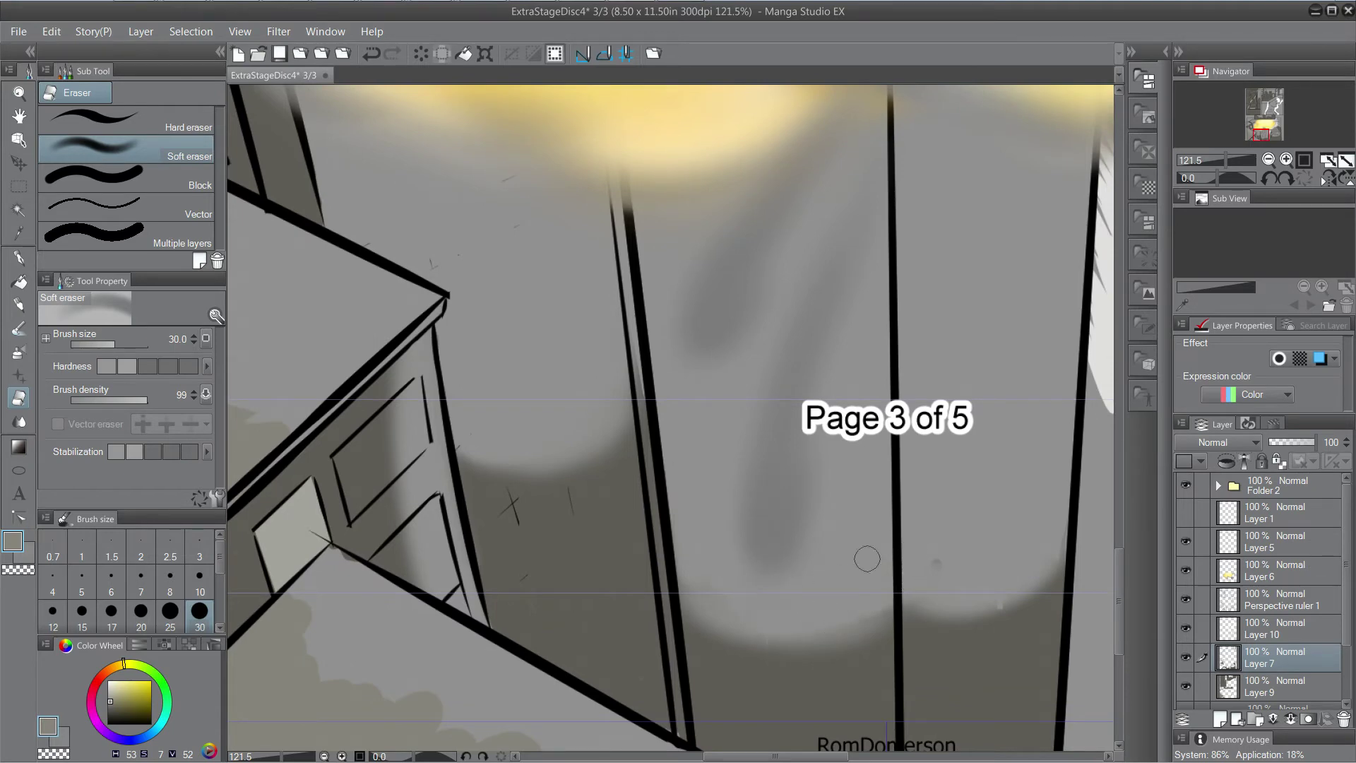
left_click_drag(700, 579, 522, 560)
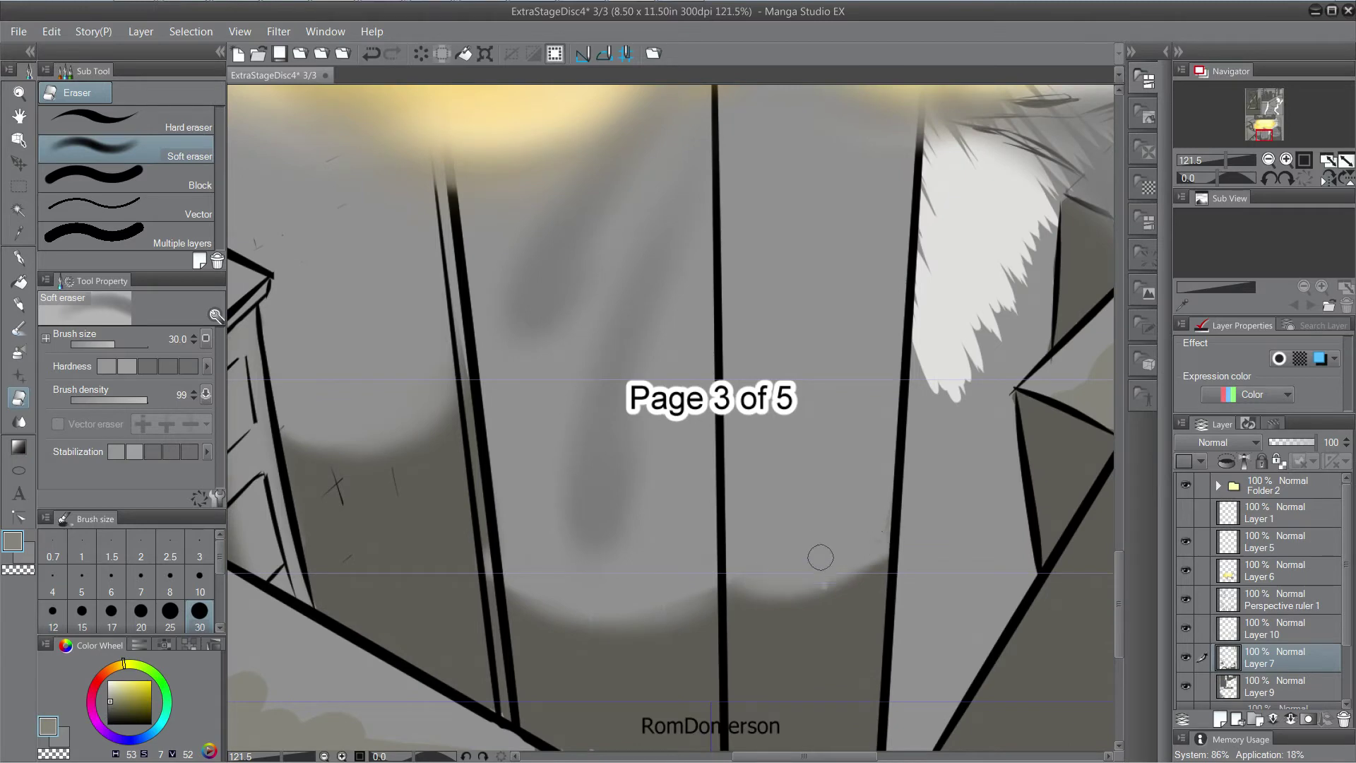
Undo the last erasing strokes and redo the soft curved shading edge beside the central vertical line.
key("ctrl+z")
left_click_drag(779, 573, 899, 530)
key("ctrl+z")
left_click_drag(738, 549, 881, 546)
mouse_move(789, 405)
left_mouse_down()
mouse_move(759, 589)
mouse_move(902, 520)
mouse_move(947, 544)
mouse_move(1049, 474)
mouse_move(1148, 499)
mouse_move(1182, 438)
mouse_move(1229, 523)
left_mouse_up()
left_click_drag(719, 478, 689, 406)
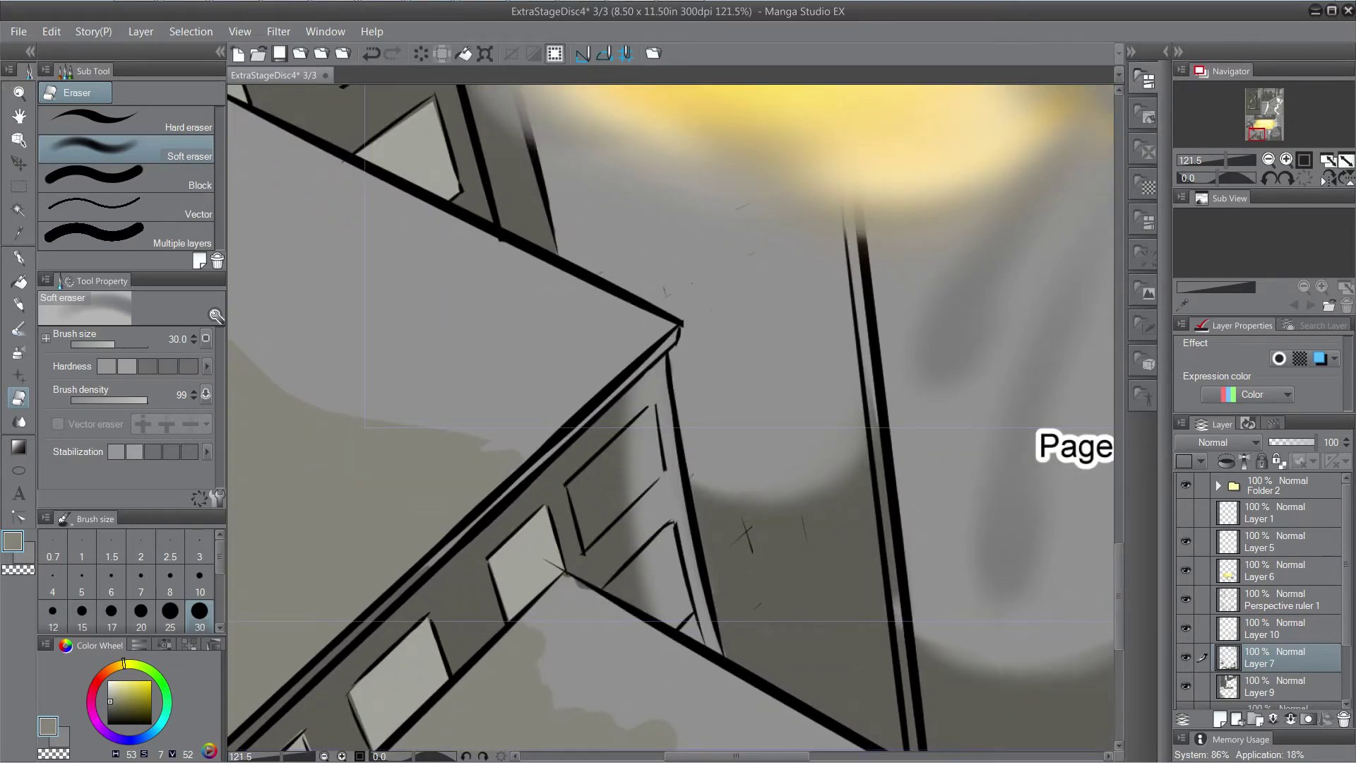
Check the contents of the Perspective ruler 1 layer by toggling its visibility, select it and save the page.
left_click(1186, 599)
left_click(1186, 599)
left_click(1282, 600)
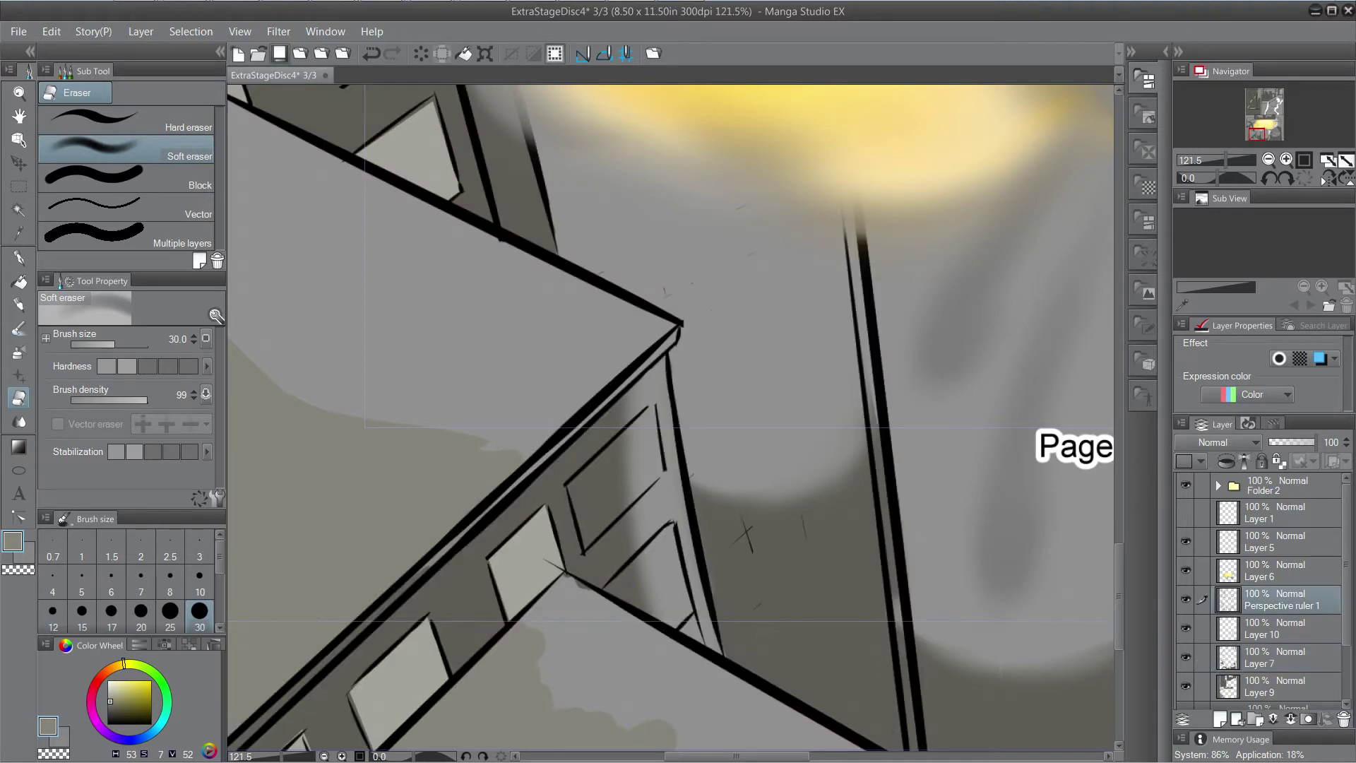
key("ctrl+s")
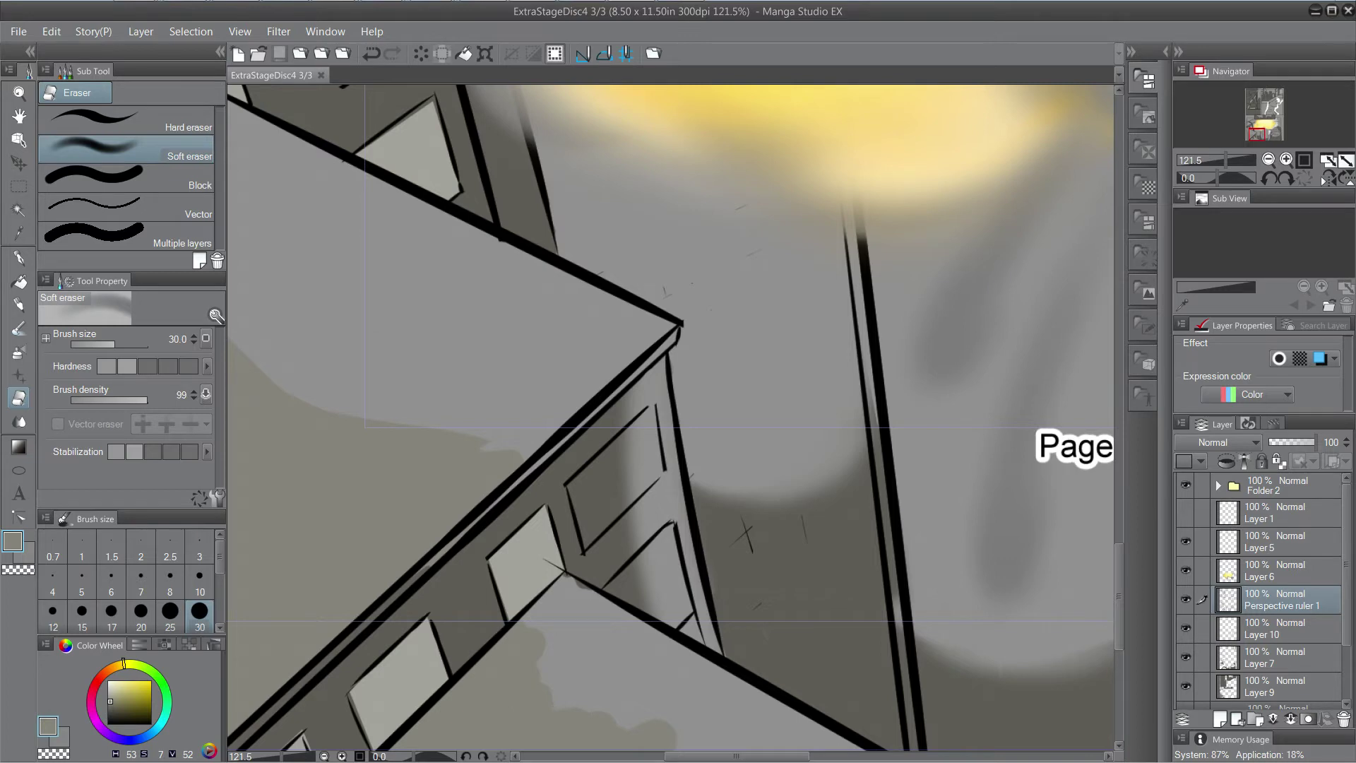
Try to erase the stray X mark beside the lower building on Layer 10, and return to Layer 7.
left_click(1282, 628)
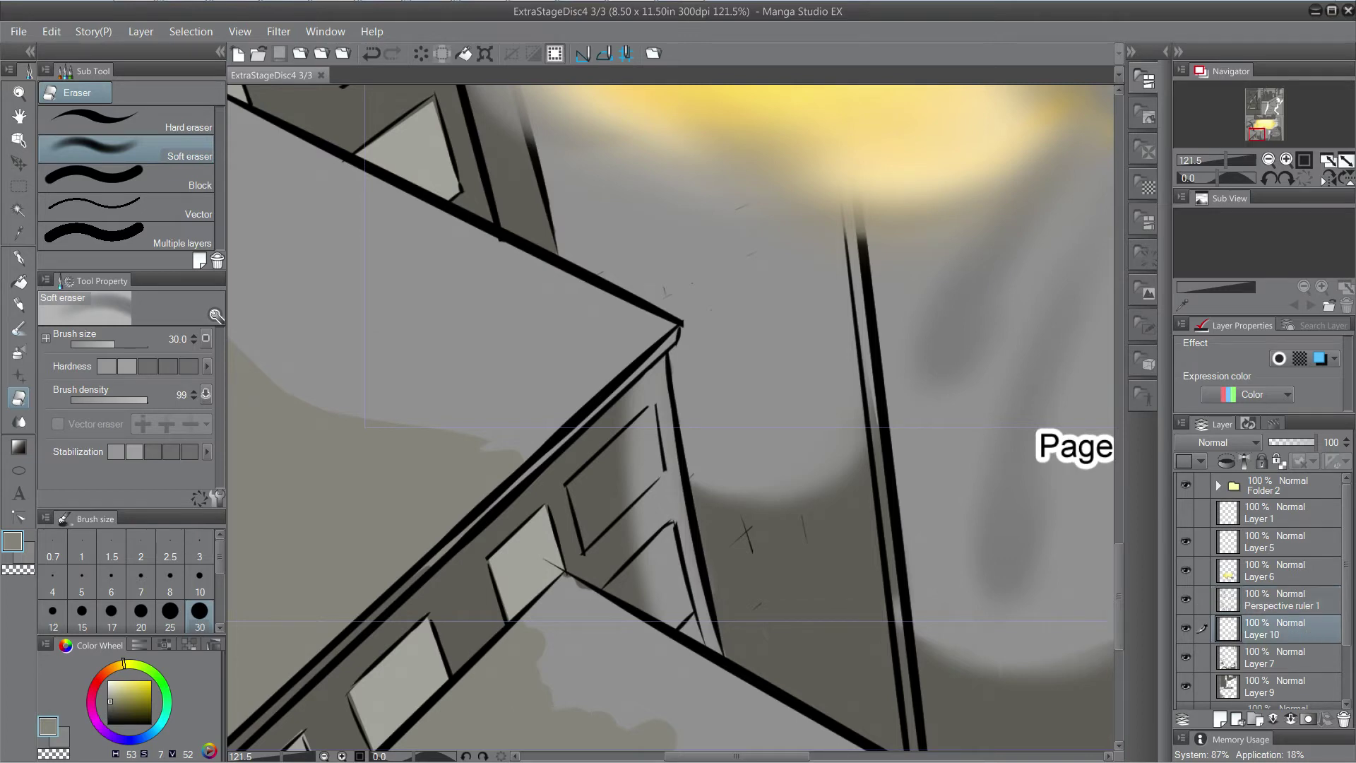
left_click(745, 535)
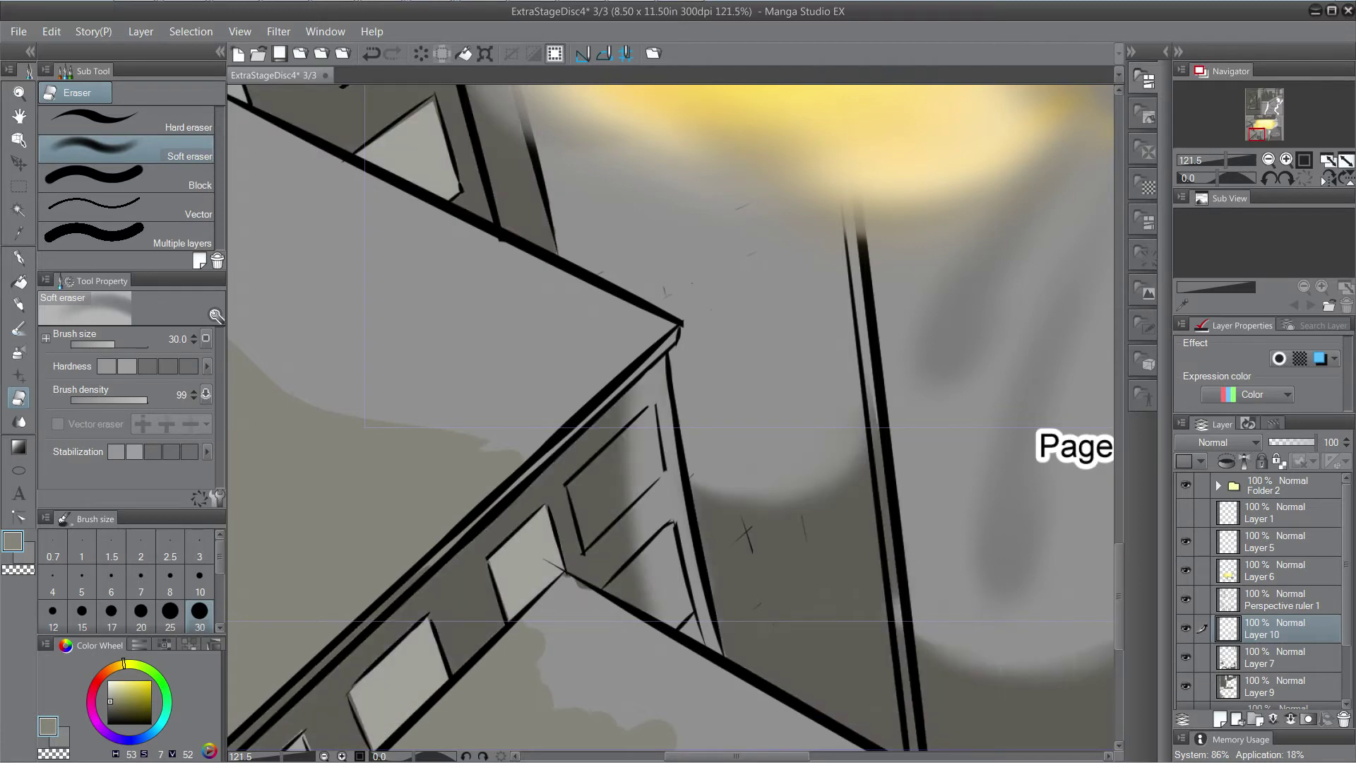
left_click(1278, 656)
scroll(581, 534, "down", 2)
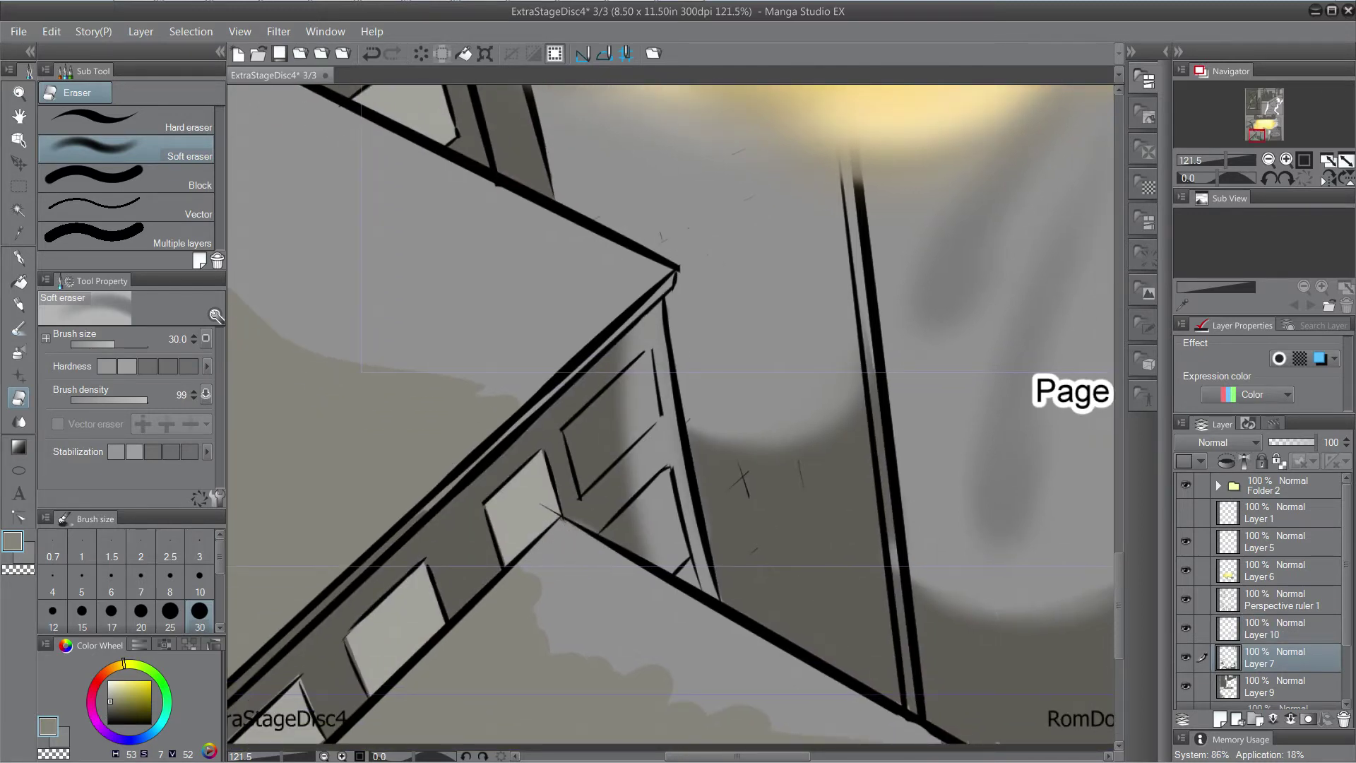
Erase the overshooting line end at the upper window's corner on the Perspective ruler 1 layer with the Hard eraser.
left_click(1186, 599)
left_click(1186, 599)
left_click(1279, 600)
scroll(546, 526, "up", 5)
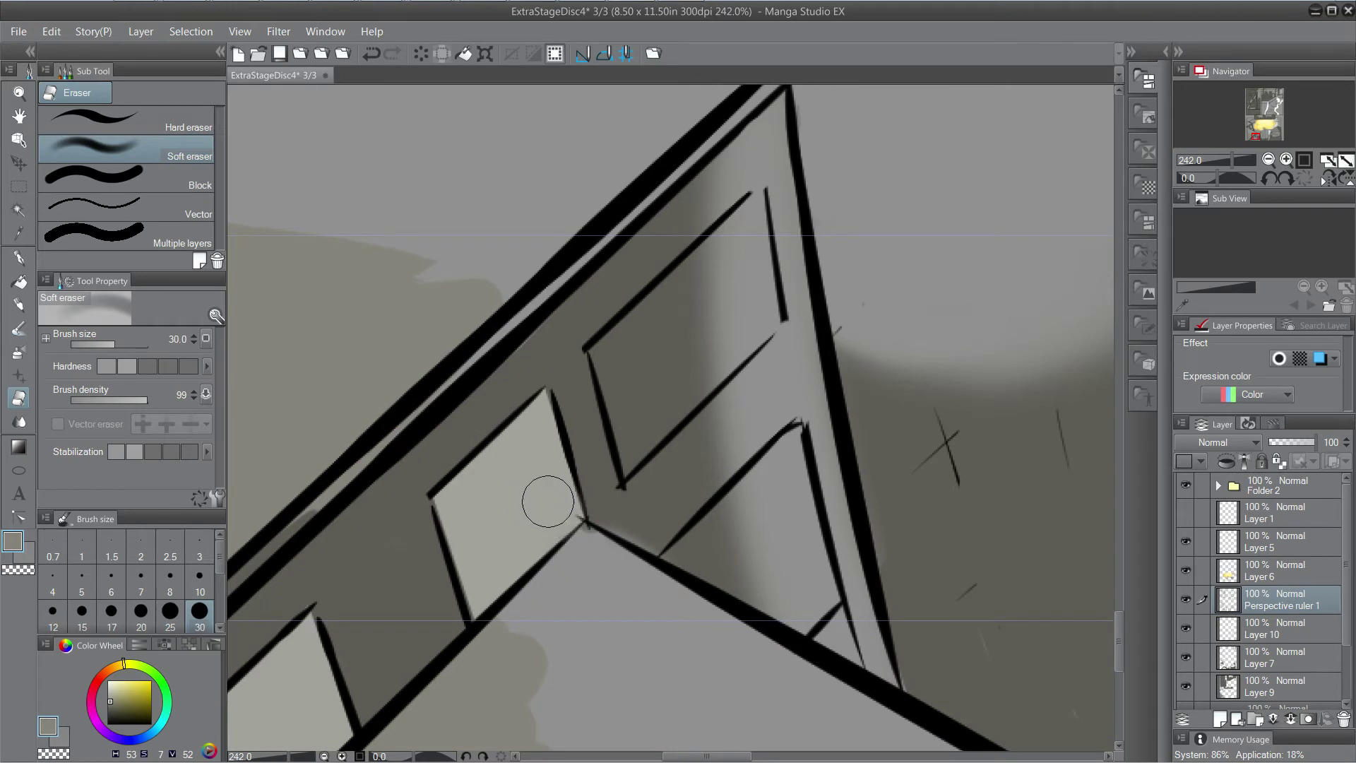
left_click(127, 120)
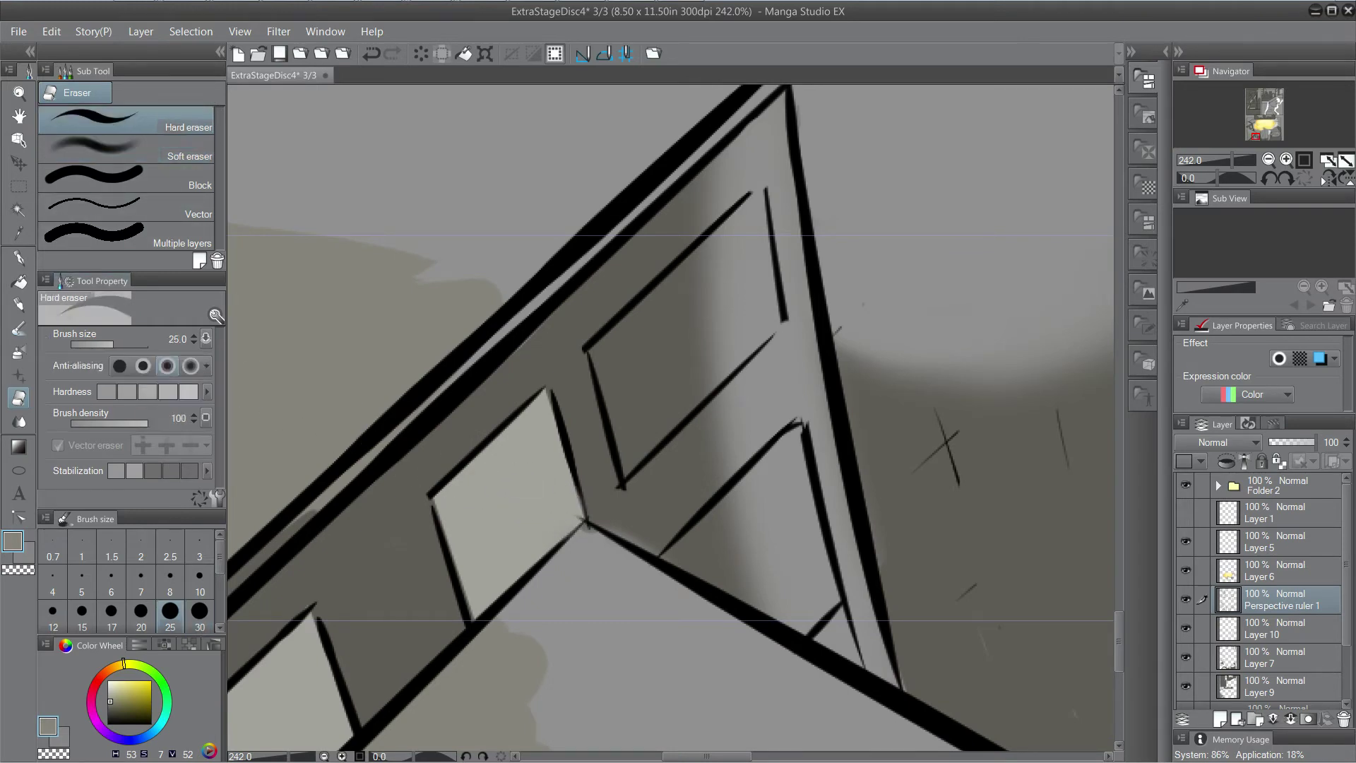
left_click_drag(609, 481, 626, 509)
Toggle Layers 10 and 7 to check which one holds the building's wall shading.
left_click(1277, 628)
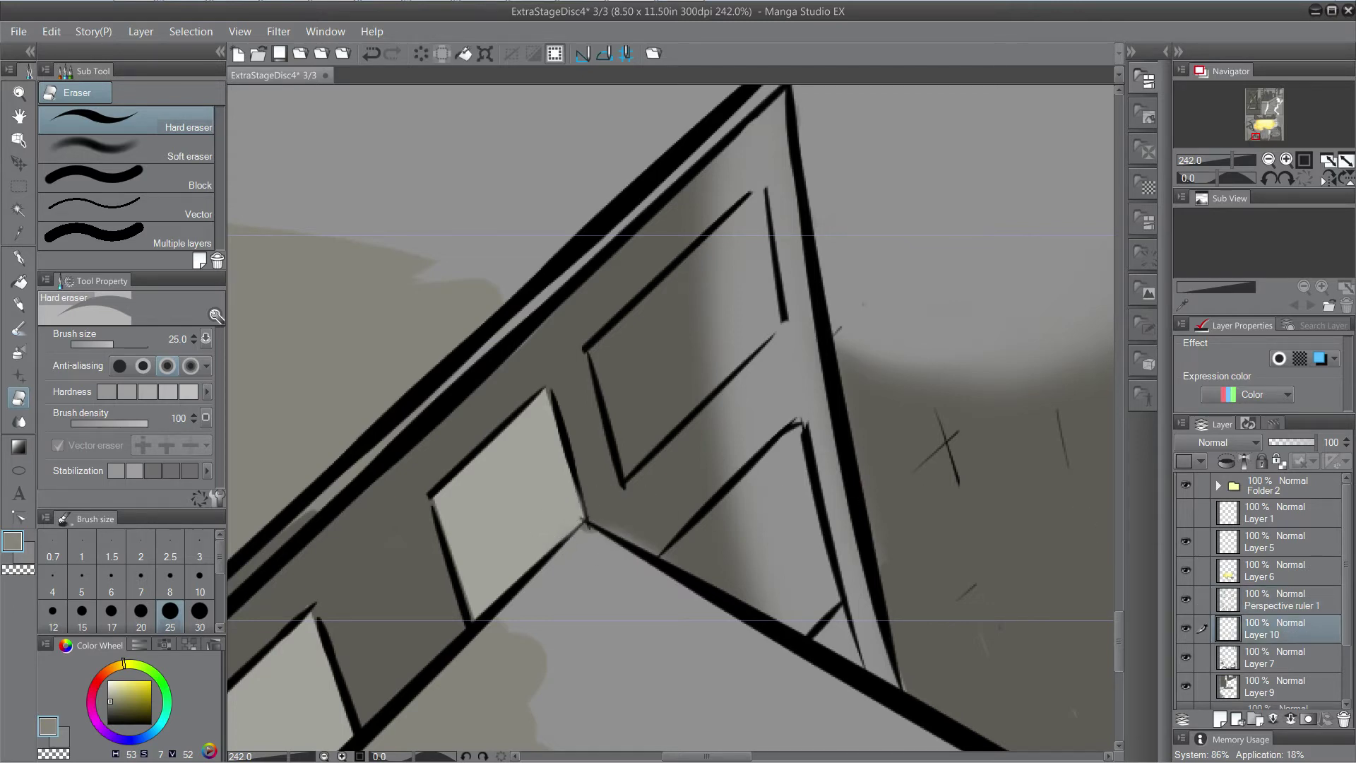
left_click(1185, 628)
left_click(1186, 628)
left_click(1186, 657)
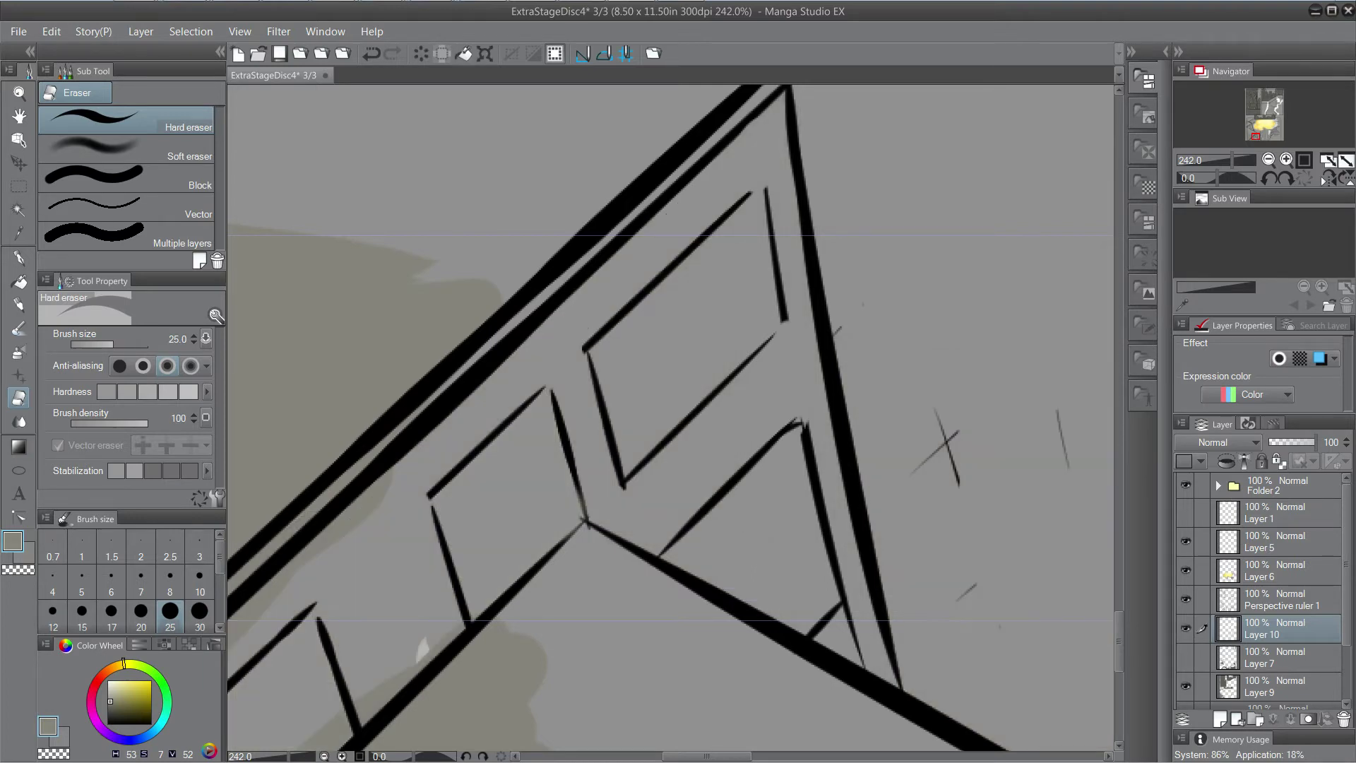
left_click(1185, 657)
Sample the dark wall shade and paint over the light fringe along the building's lower edge on Layer 7 with the G-pen.
left_click(1270, 656)
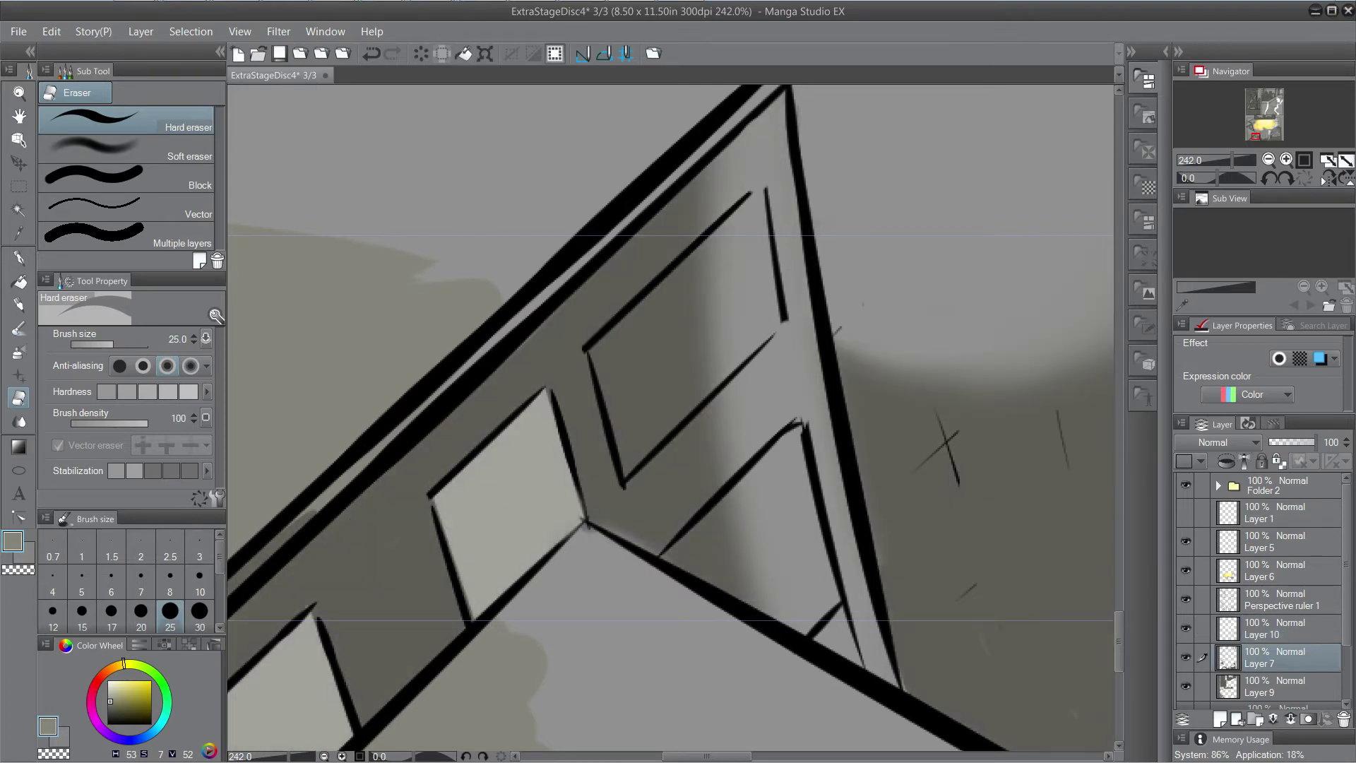
left_click(19, 258)
left_click_drag(620, 517, 680, 559)
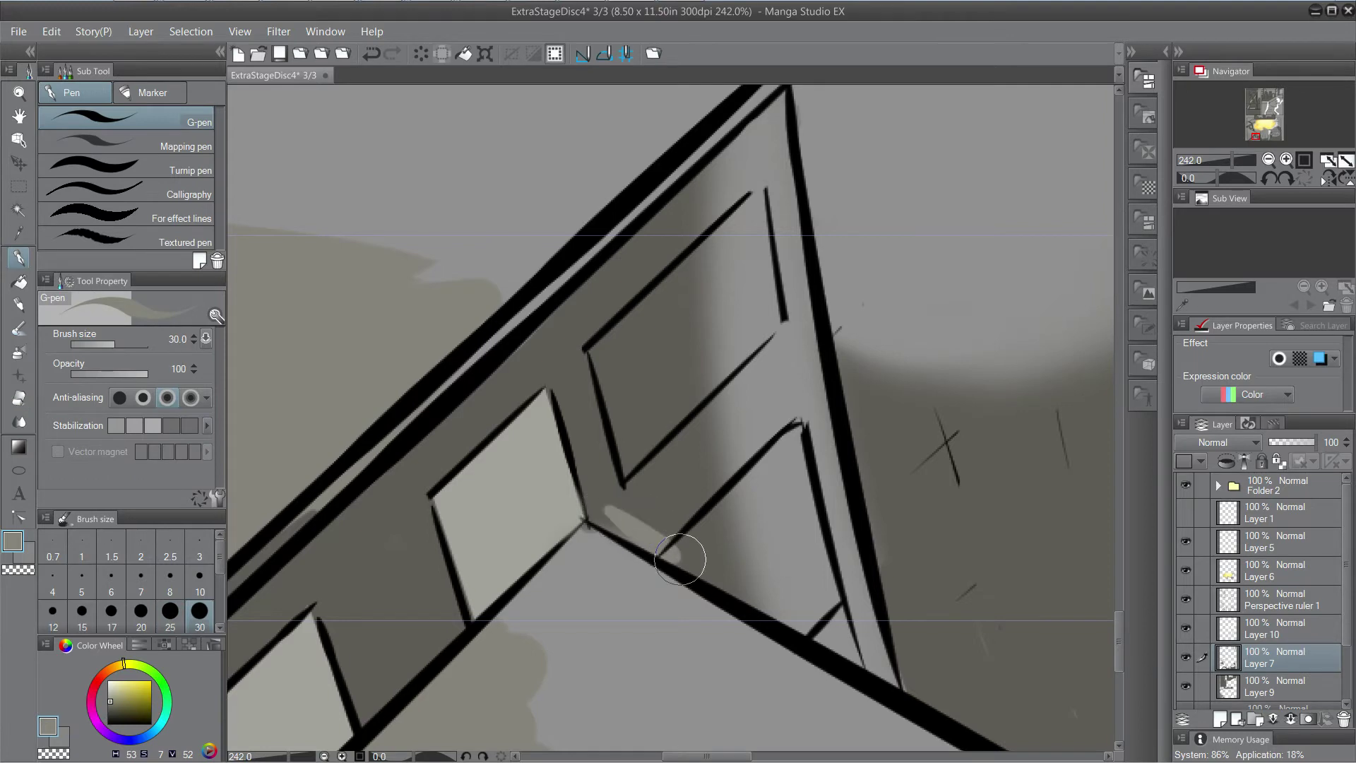
key("ctrl+z")
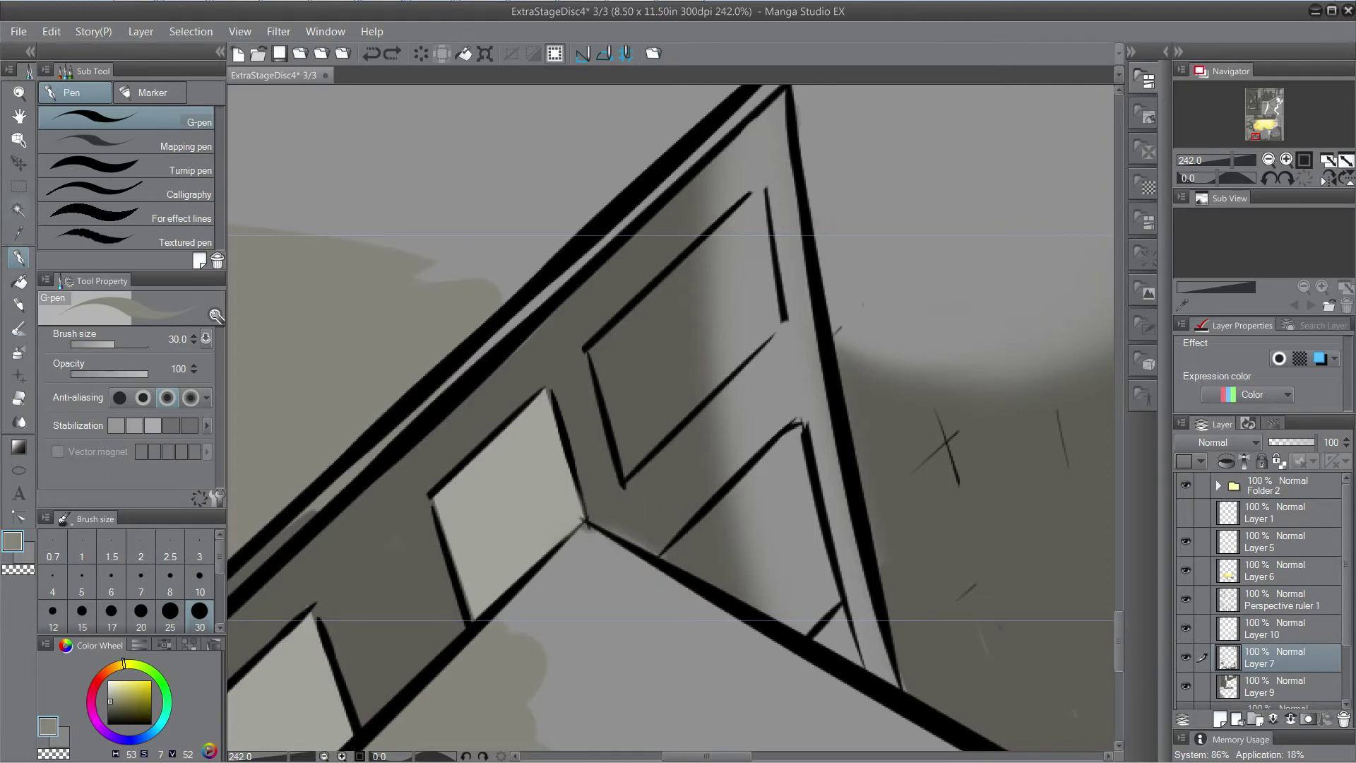
left_click(609, 507, "alt")
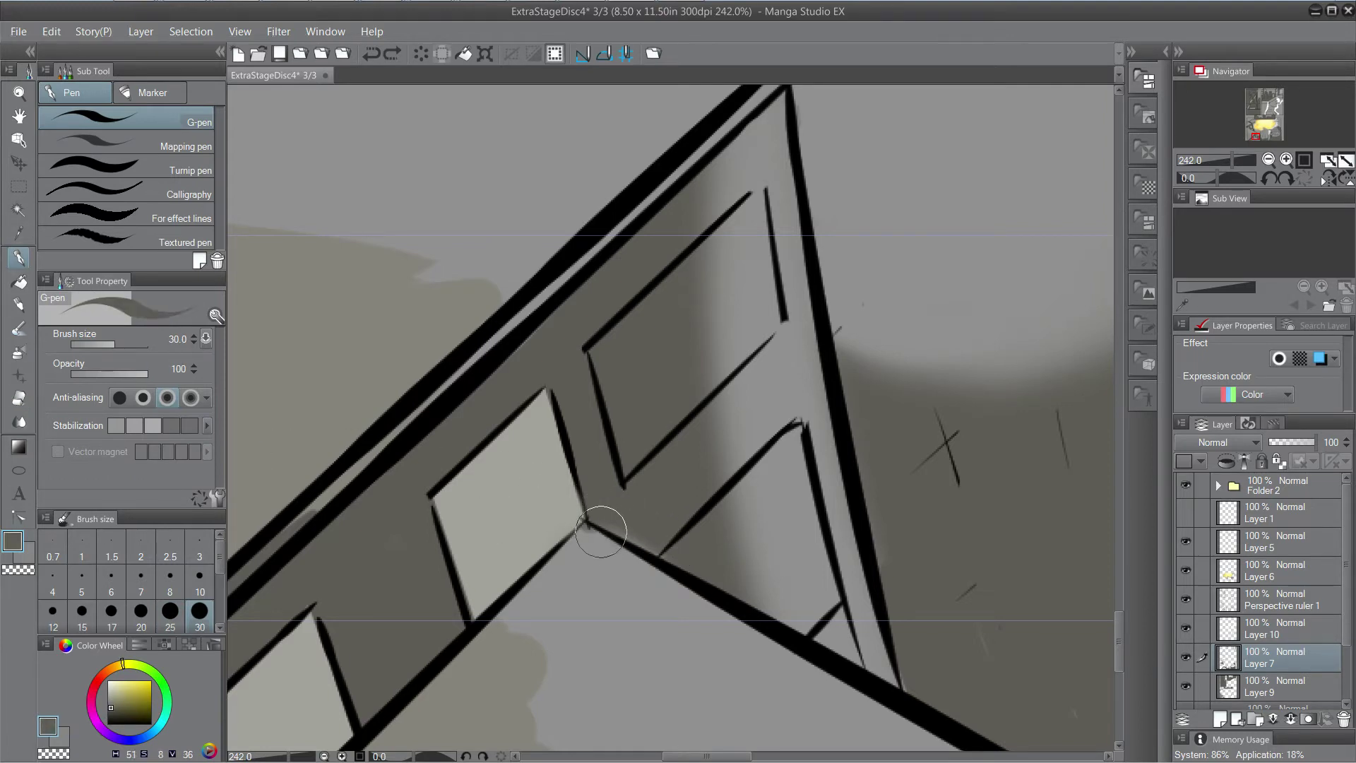
left_click_drag(600, 532, 684, 560)
scroll(599, 491, "down", 3)
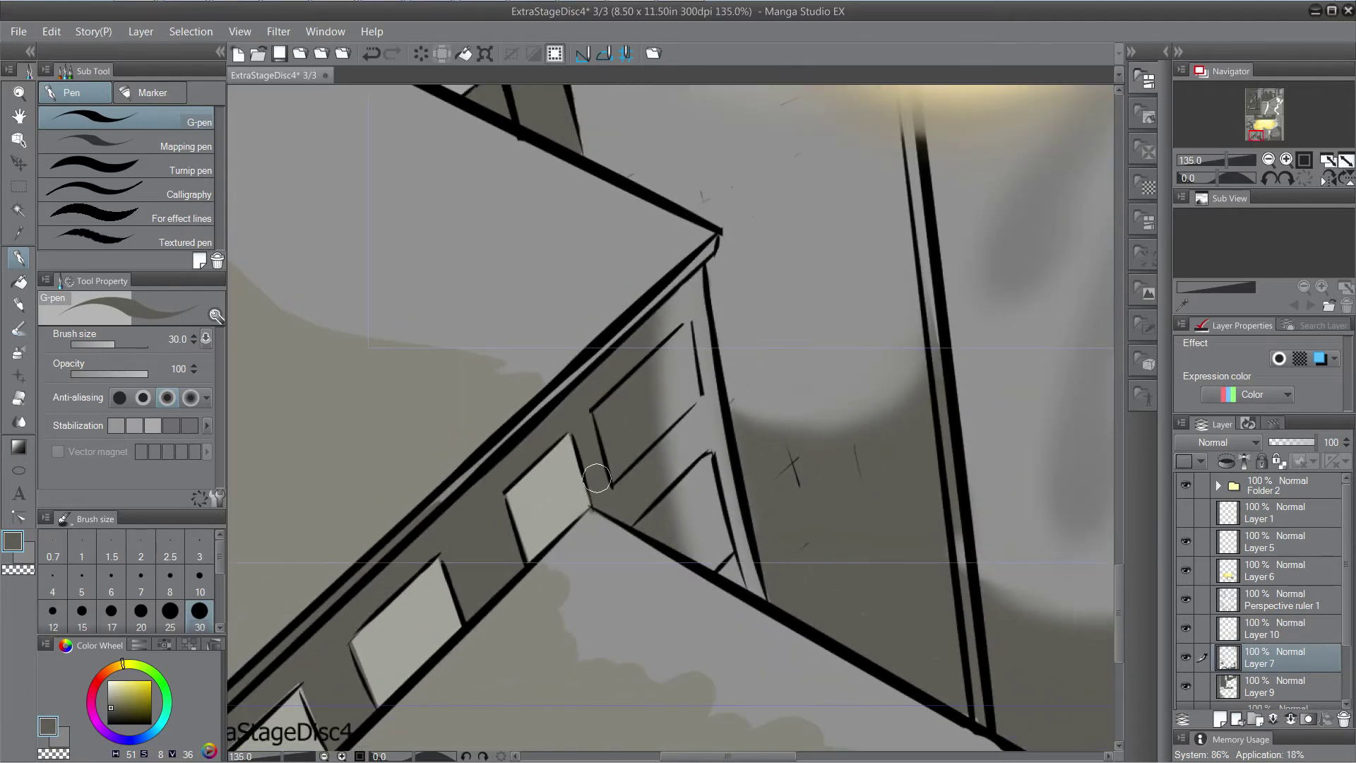
scroll(579, 501, "up", 3)
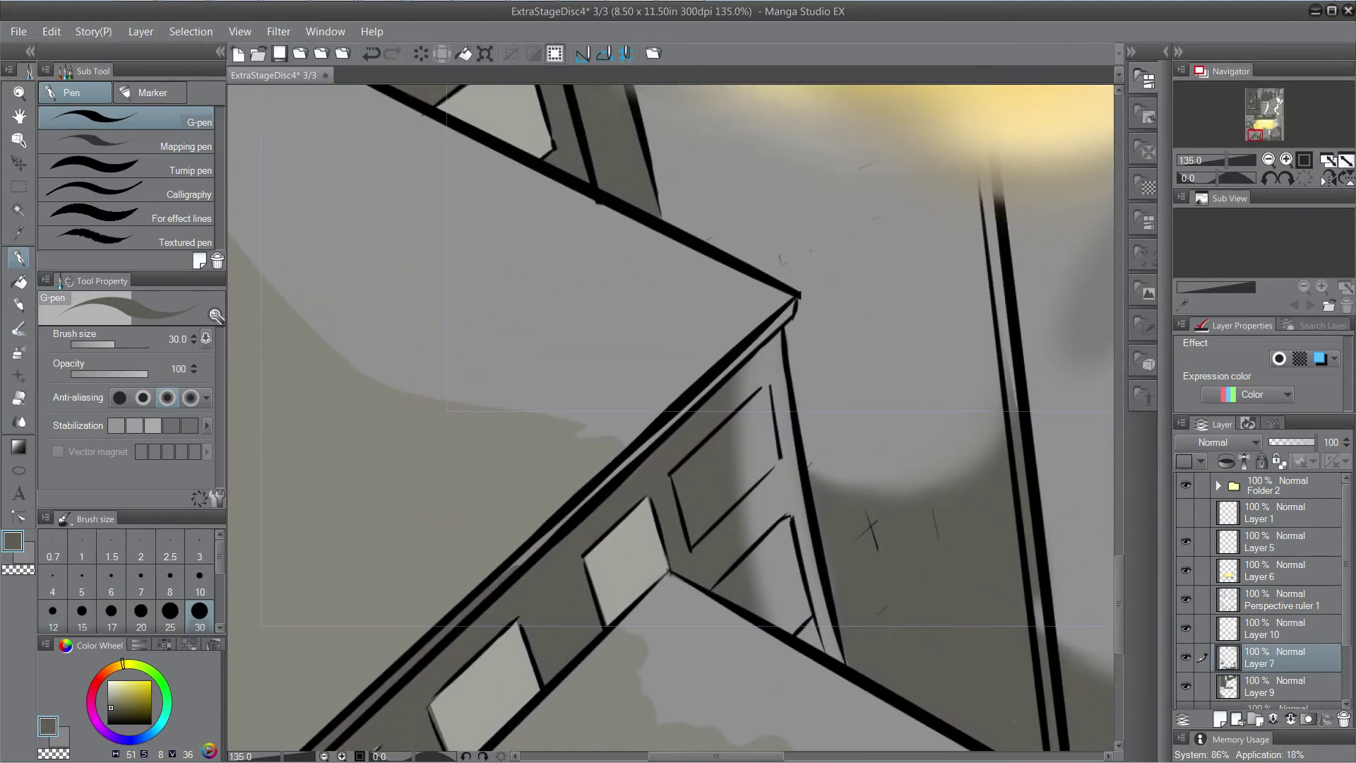
Examine the building walls and street shading along the page's lower edge for remaining flaws.
mouse_move(579, 502)
left_mouse_down()
mouse_move(725, 335)
mouse_move(530, 534)
mouse_move(717, 356)
mouse_move(590, 468)
left_mouse_up()
scroll(622, 449, "down", 4)
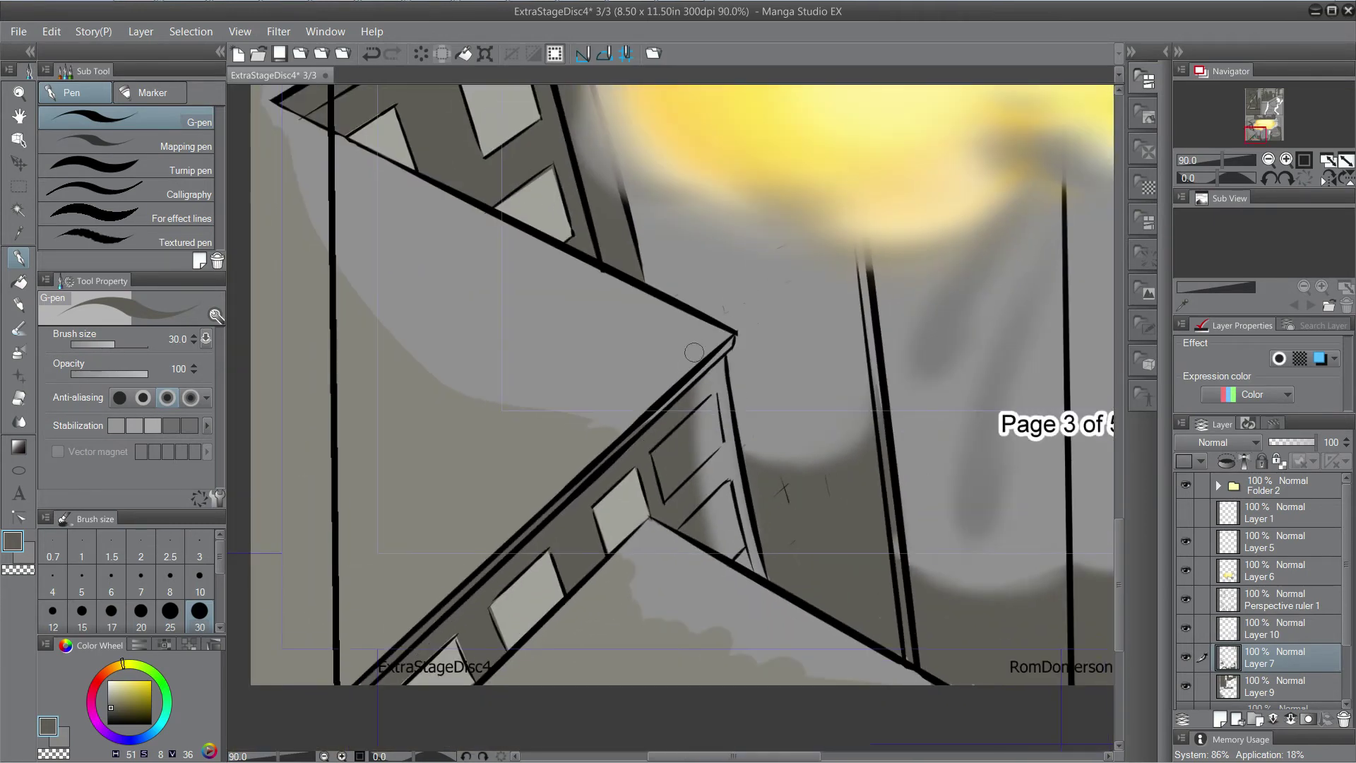
mouse_move(932, 551)
left_mouse_down()
mouse_move(644, 422)
mouse_move(687, 475)
left_mouse_up()
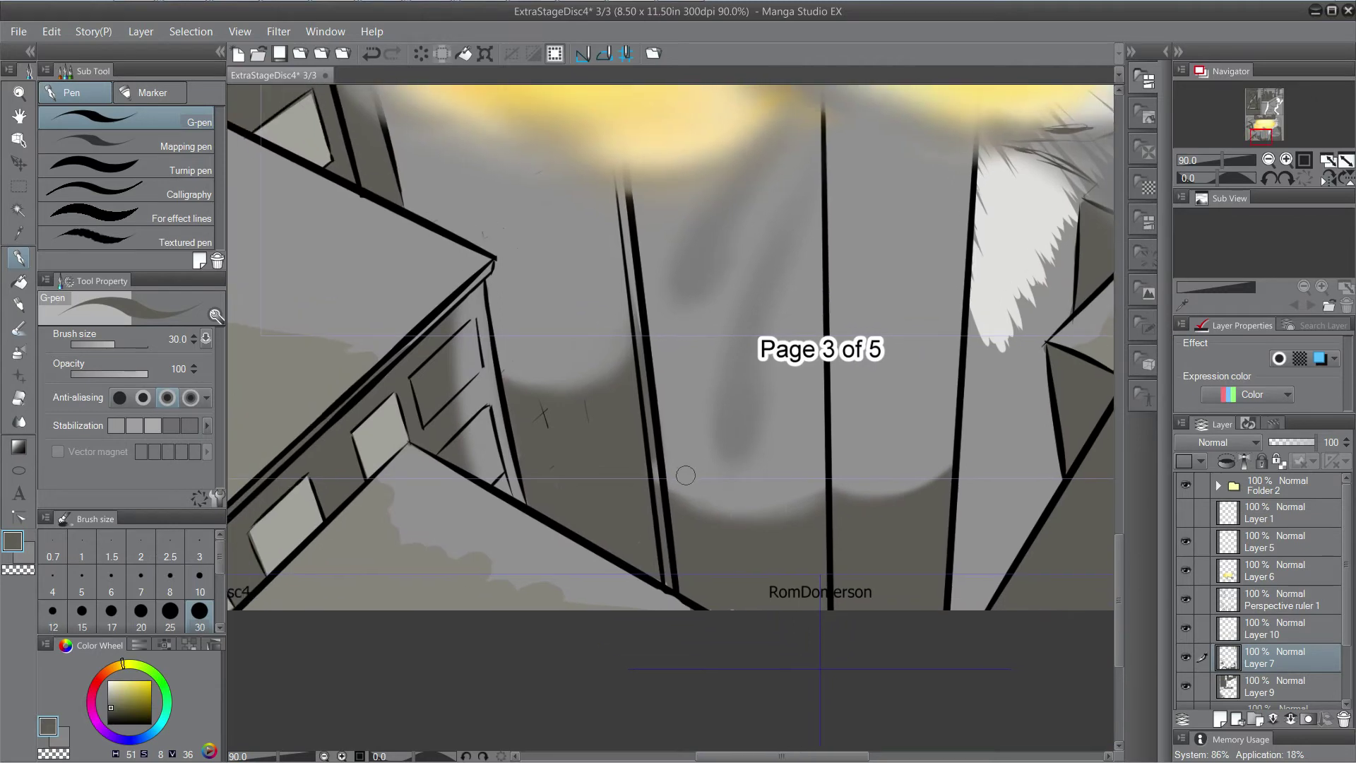
scroll(677, 492, "up", 1)
scroll(676, 491, "up", 2)
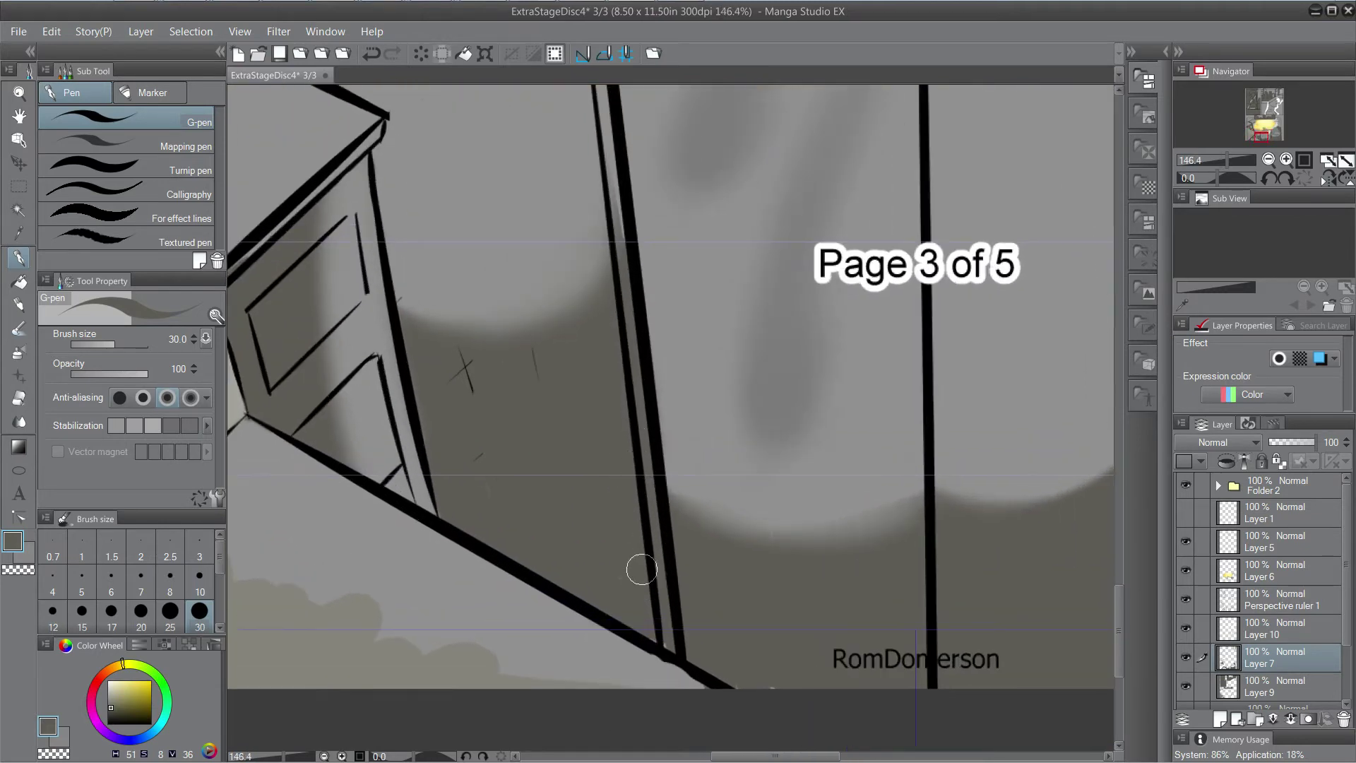
scroll(604, 495, "down", 3)
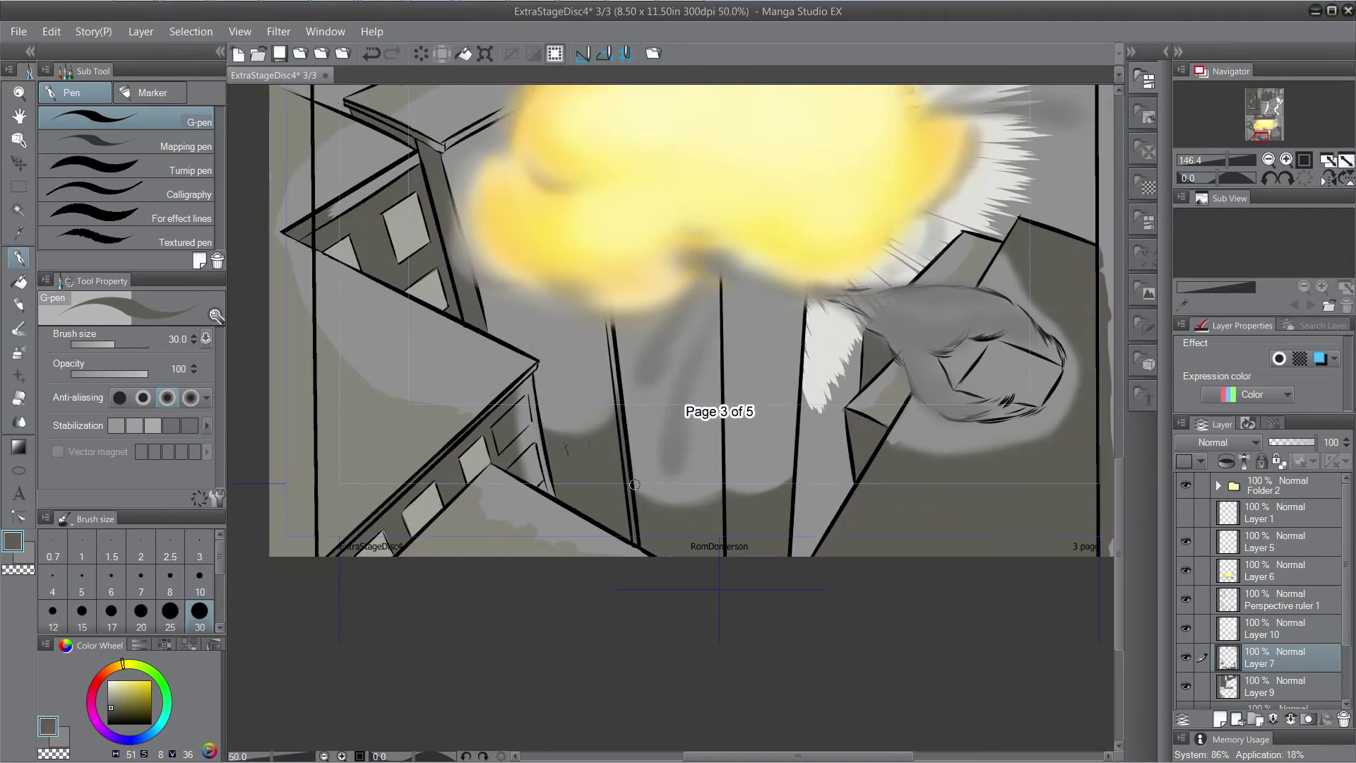
left_click_drag(734, 446, 559, 543)
left_click_drag(586, 409, 557, 351)
Paint dark shading with the G-pen on Layer 7 into the gap inside the curled grey smoke, giving it a jagged edge.
scroll(769, 544, "up", 5)
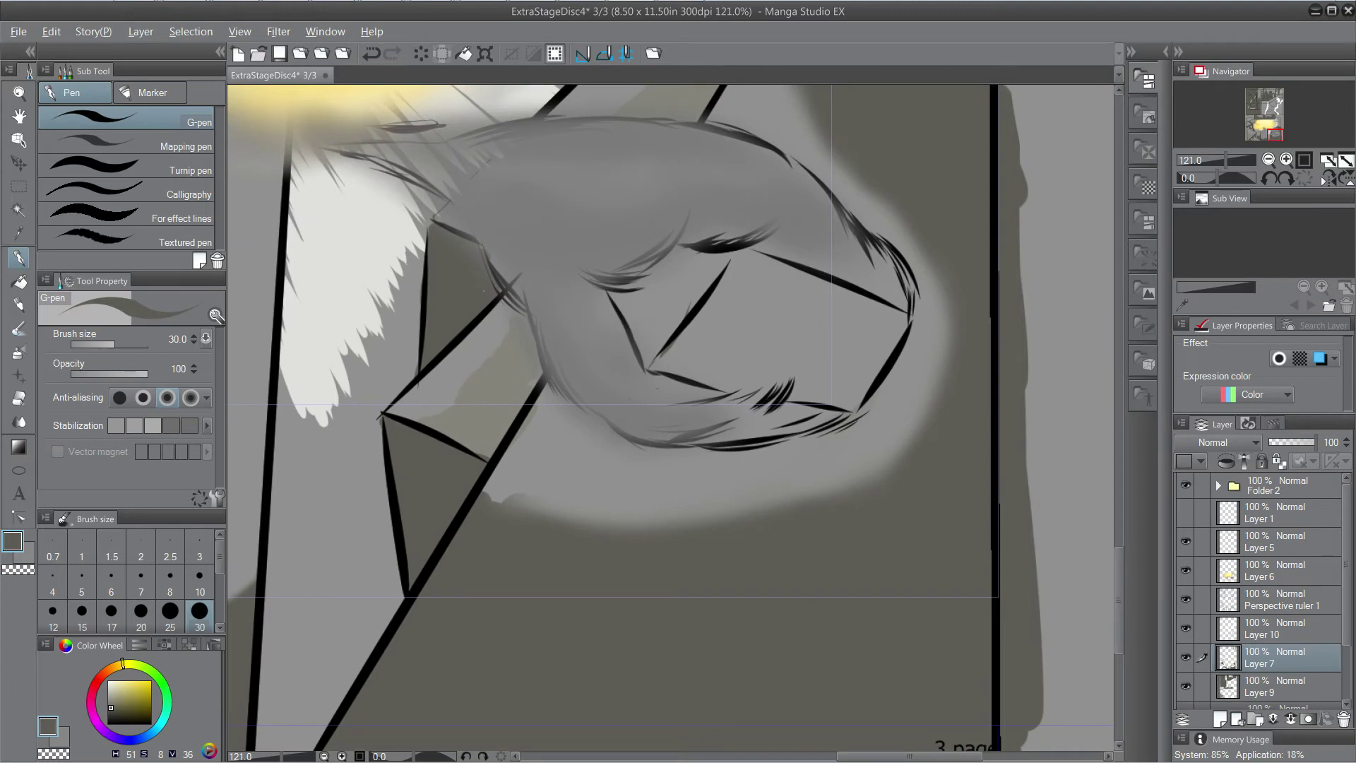
scroll(657, 365, "up", 1)
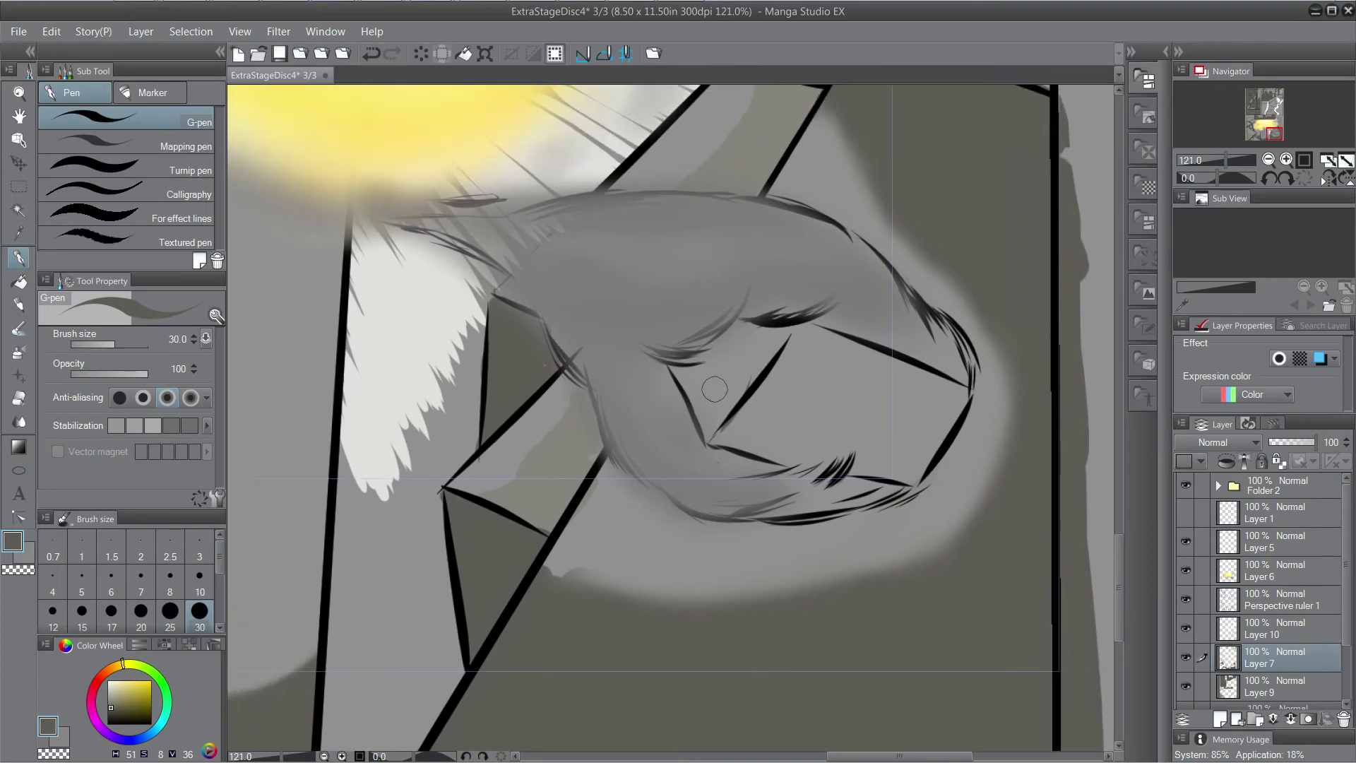
scroll(701, 392, "up", 1)
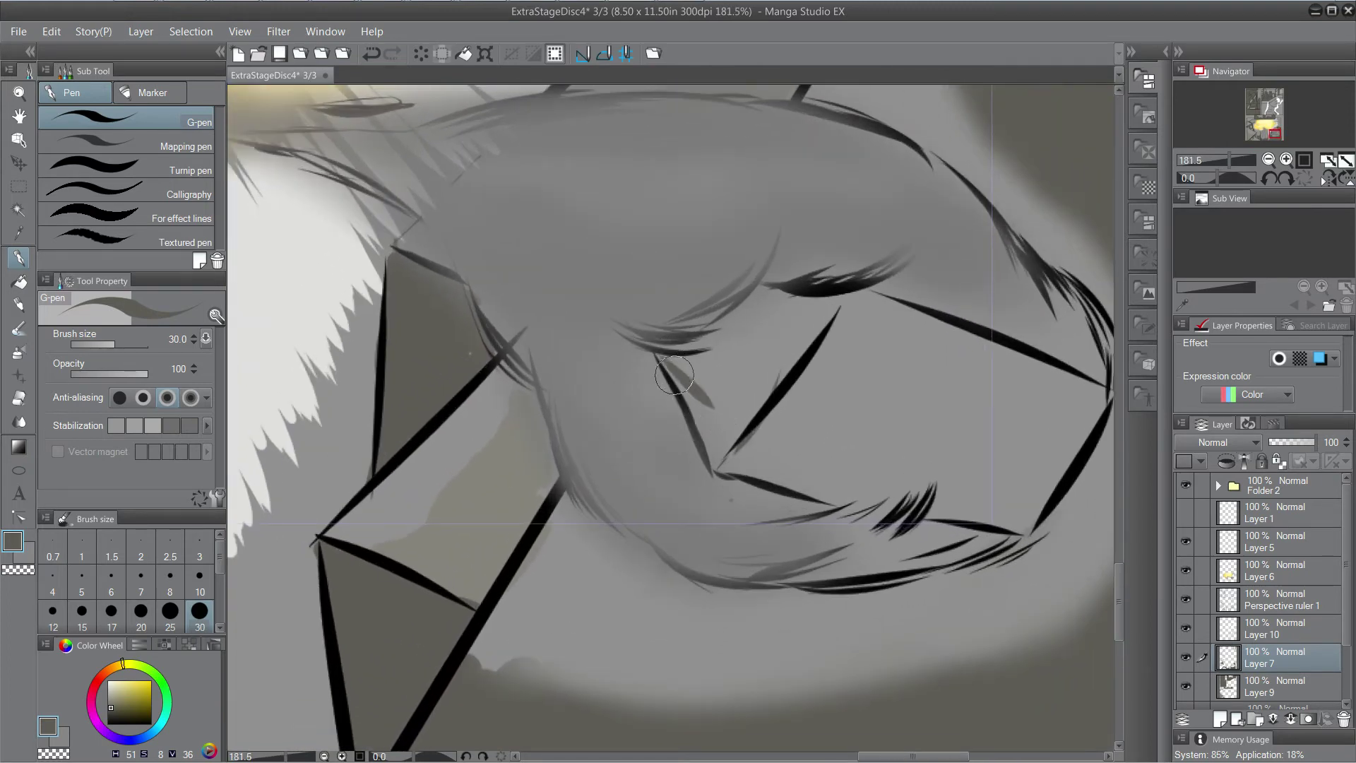
mouse_move(677, 373)
left_mouse_down()
mouse_move(729, 402)
mouse_move(697, 361)
mouse_move(742, 372)
mouse_move(720, 336)
mouse_move(762, 374)
mouse_move(715, 340)
mouse_move(768, 356)
mouse_move(736, 322)
mouse_move(731, 332)
mouse_move(781, 349)
mouse_move(737, 322)
mouse_move(801, 329)
mouse_move(759, 308)
mouse_move(782, 295)
mouse_move(757, 281)
mouse_move(754, 298)
mouse_move(788, 330)
mouse_move(746, 332)
left_mouse_up()
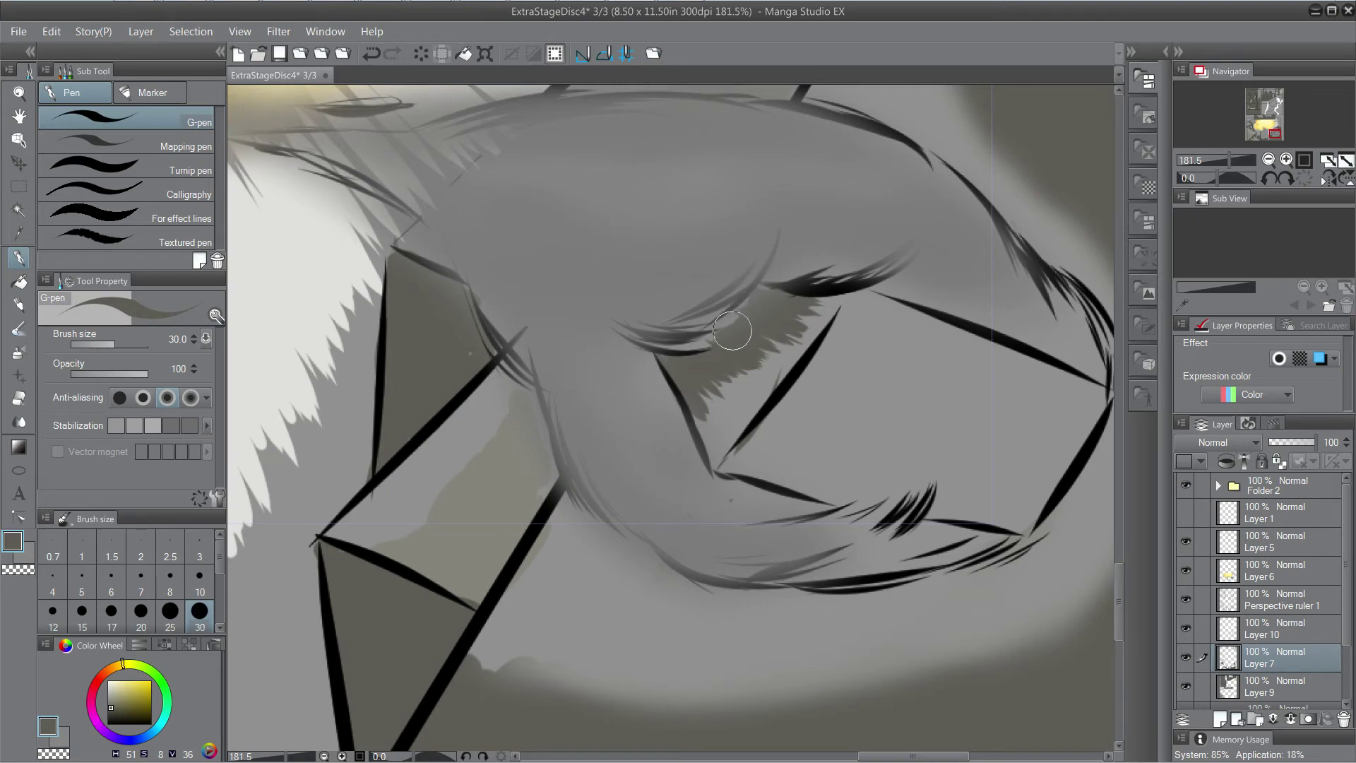
mouse_move(767, 290)
left_mouse_down()
mouse_move(787, 324)
mouse_move(697, 388)
mouse_move(671, 371)
mouse_move(700, 438)
mouse_move(688, 381)
mouse_move(715, 436)
mouse_move(727, 434)
mouse_move(689, 369)
mouse_move(703, 373)
mouse_move(706, 389)
mouse_move(657, 354)
mouse_move(716, 406)
mouse_move(742, 380)
left_mouse_up()
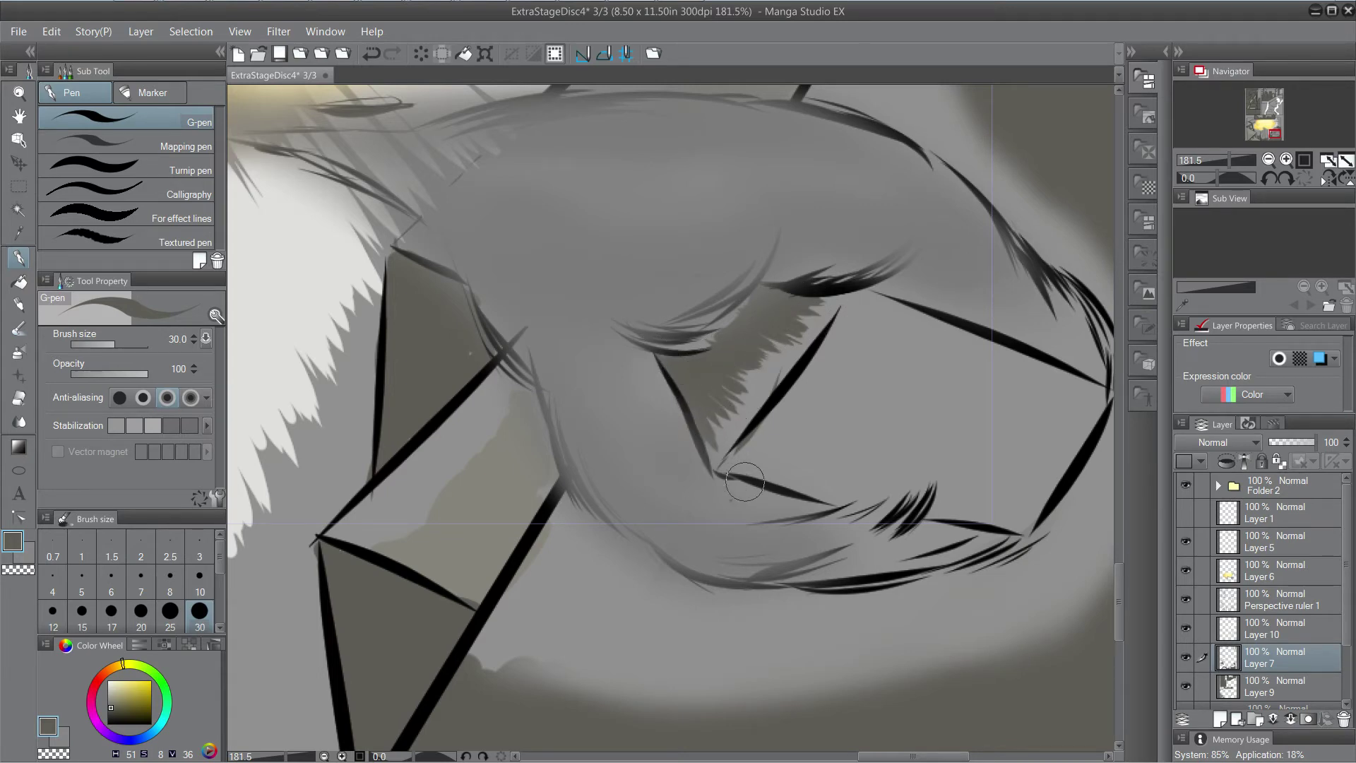
Shade the corner where the two building lines meet inside the smoke curl, and paint a dark strip along its diagonal line.
mouse_move(727, 472)
left_mouse_down()
mouse_move(778, 408)
mouse_move(757, 459)
mouse_move(811, 477)
mouse_move(713, 461)
mouse_move(850, 499)
mouse_move(832, 484)
mouse_move(848, 495)
mouse_move(832, 468)
mouse_move(843, 469)
mouse_move(786, 435)
mouse_move(810, 461)
left_mouse_up()
left_click_drag(800, 375, 751, 443)
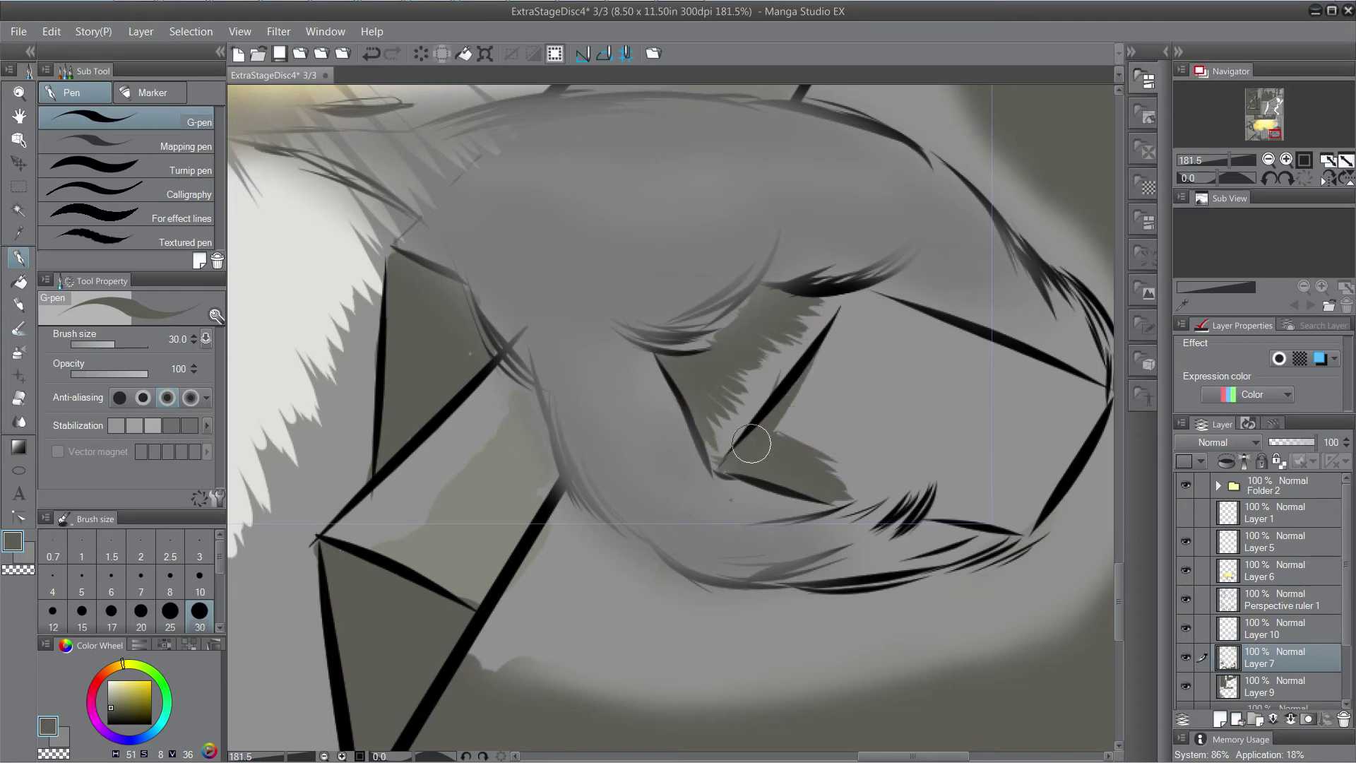
left_click_drag(841, 333, 787, 413)
left_click_drag(841, 314, 755, 424)
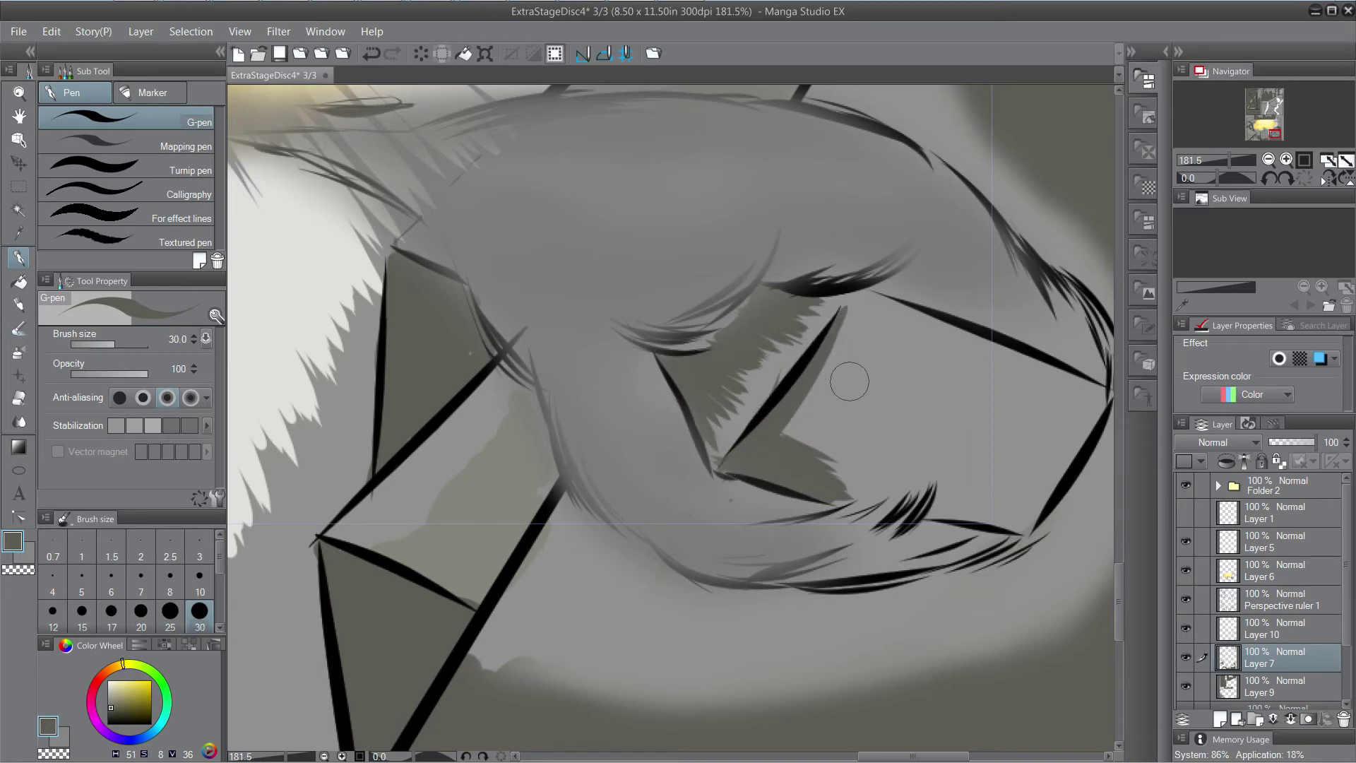
Paint a thin dark strip along the lower building line inside the curl, and extend the corner shading outward with jagged strokes.
left_click_drag(926, 512, 1025, 529)
key("ctrl+z")
left_click_drag(929, 514, 1025, 530)
left_click_drag(787, 482, 862, 493)
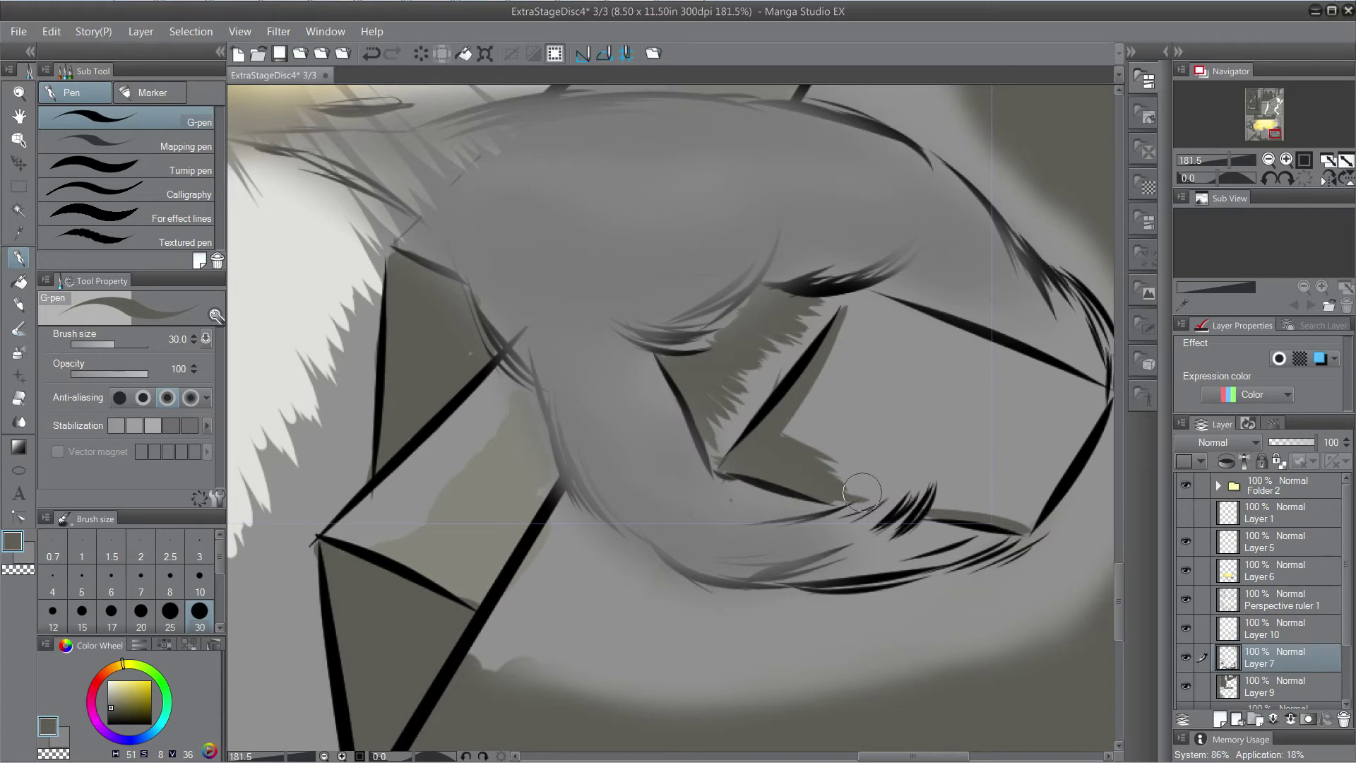
key("ctrl+z")
mouse_move(770, 481)
left_mouse_down()
mouse_move(853, 492)
mouse_move(812, 491)
mouse_move(844, 495)
left_mouse_up()
key("ctrl+z")
mouse_move(765, 462)
left_mouse_down()
mouse_move(854, 477)
mouse_move(812, 445)
mouse_move(882, 466)
mouse_move(827, 450)
mouse_move(807, 429)
mouse_move(847, 439)
mouse_move(782, 412)
mouse_move(885, 452)
mouse_move(821, 447)
mouse_move(795, 465)
mouse_move(786, 437)
mouse_move(726, 468)
mouse_move(840, 315)
mouse_move(764, 418)
left_mouse_up()
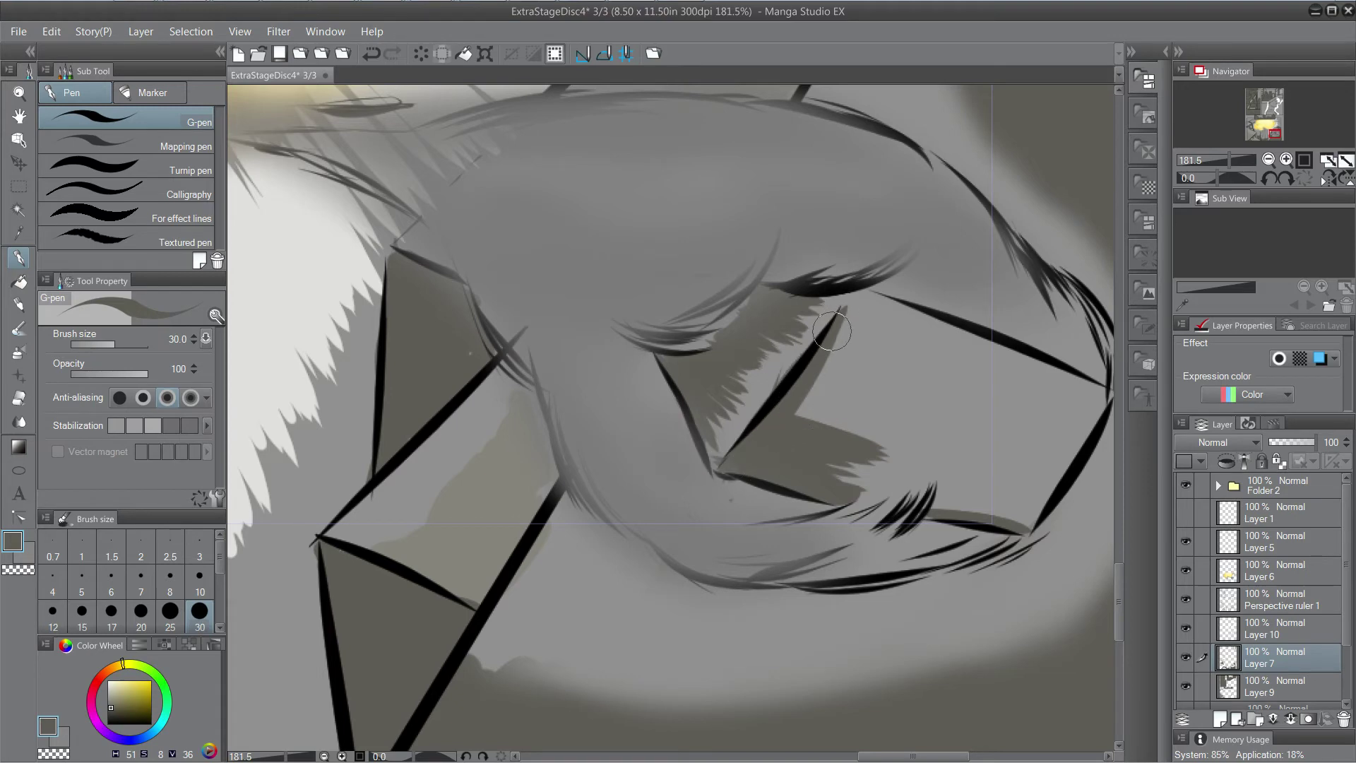
Toggle Layer 7 to check which building shading around the smoke curl it holds.
left_click_drag(902, 397, 956, 461)
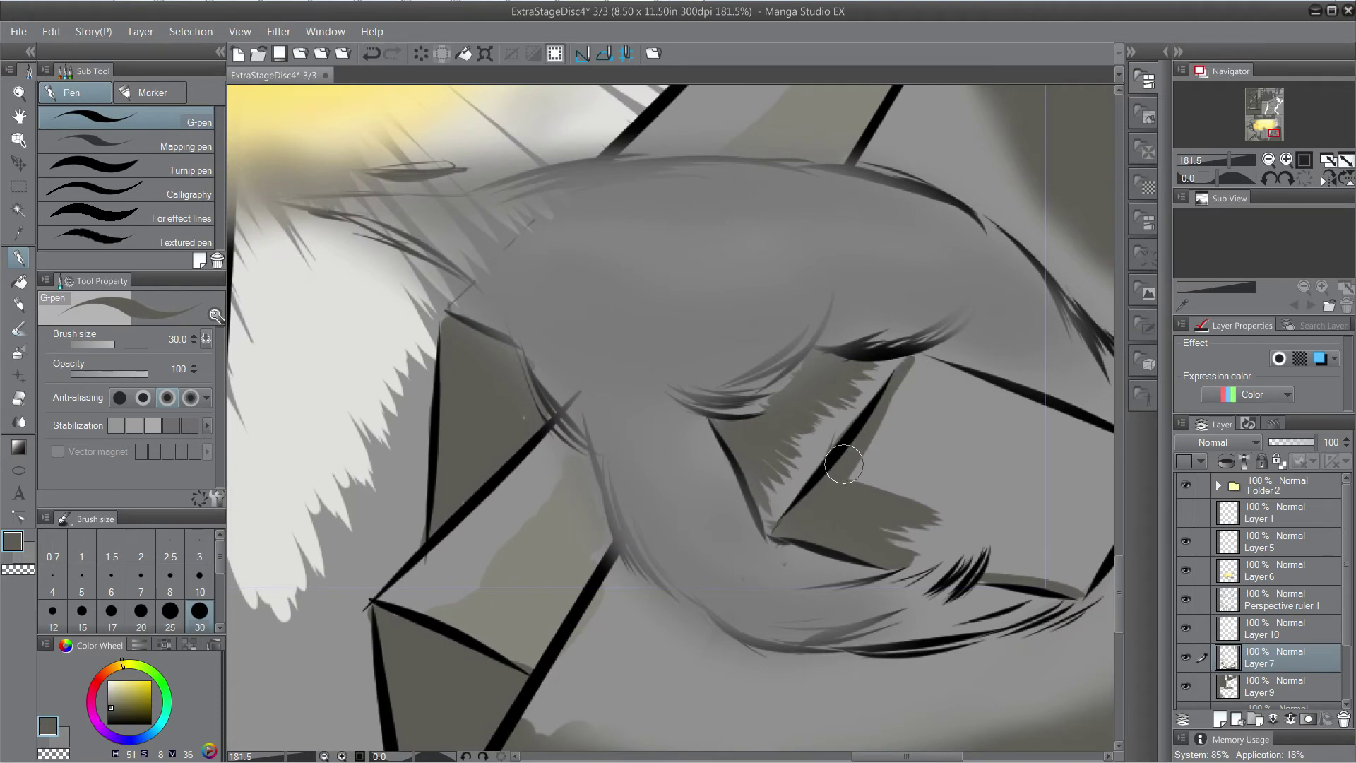
scroll(854, 429, "down", 1)
scroll(855, 429, "down", 1)
left_click_drag(798, 352, 825, 332)
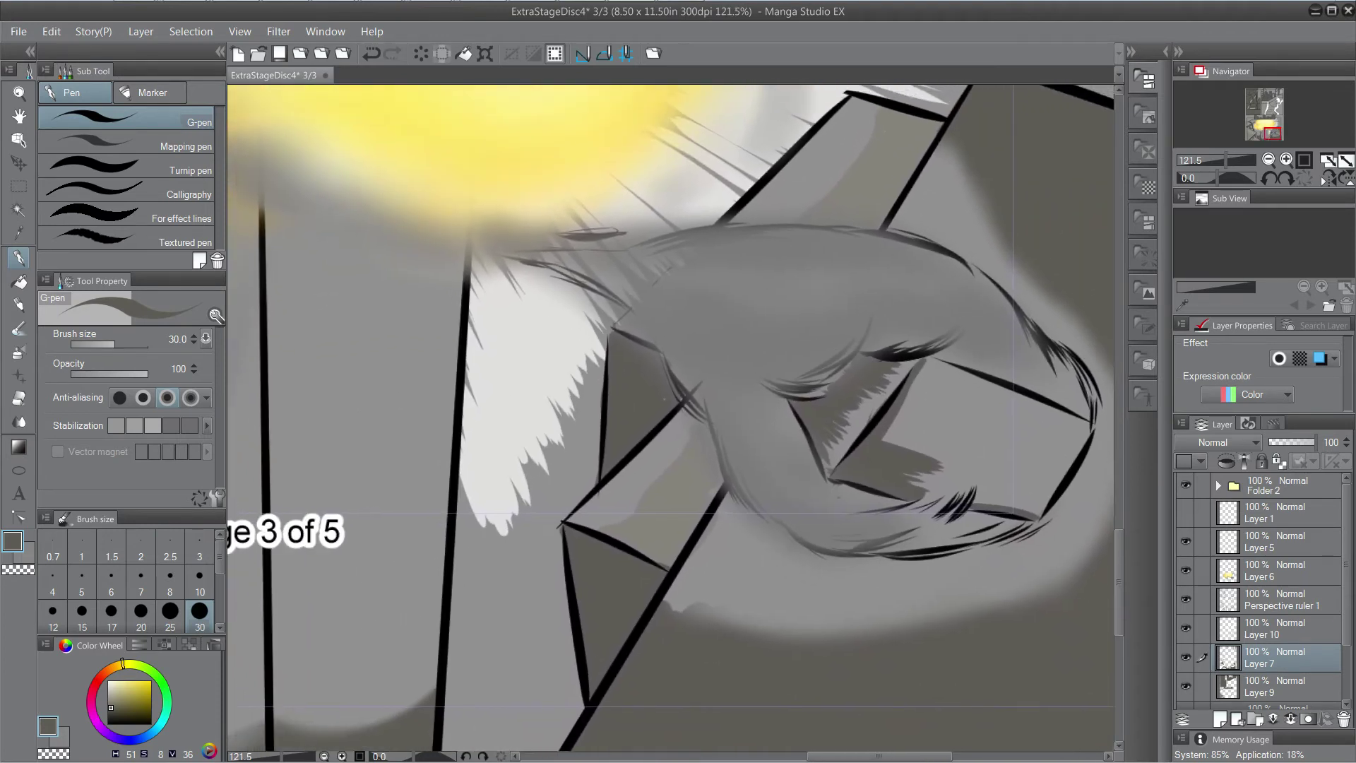
scroll(706, 424, "up", 3)
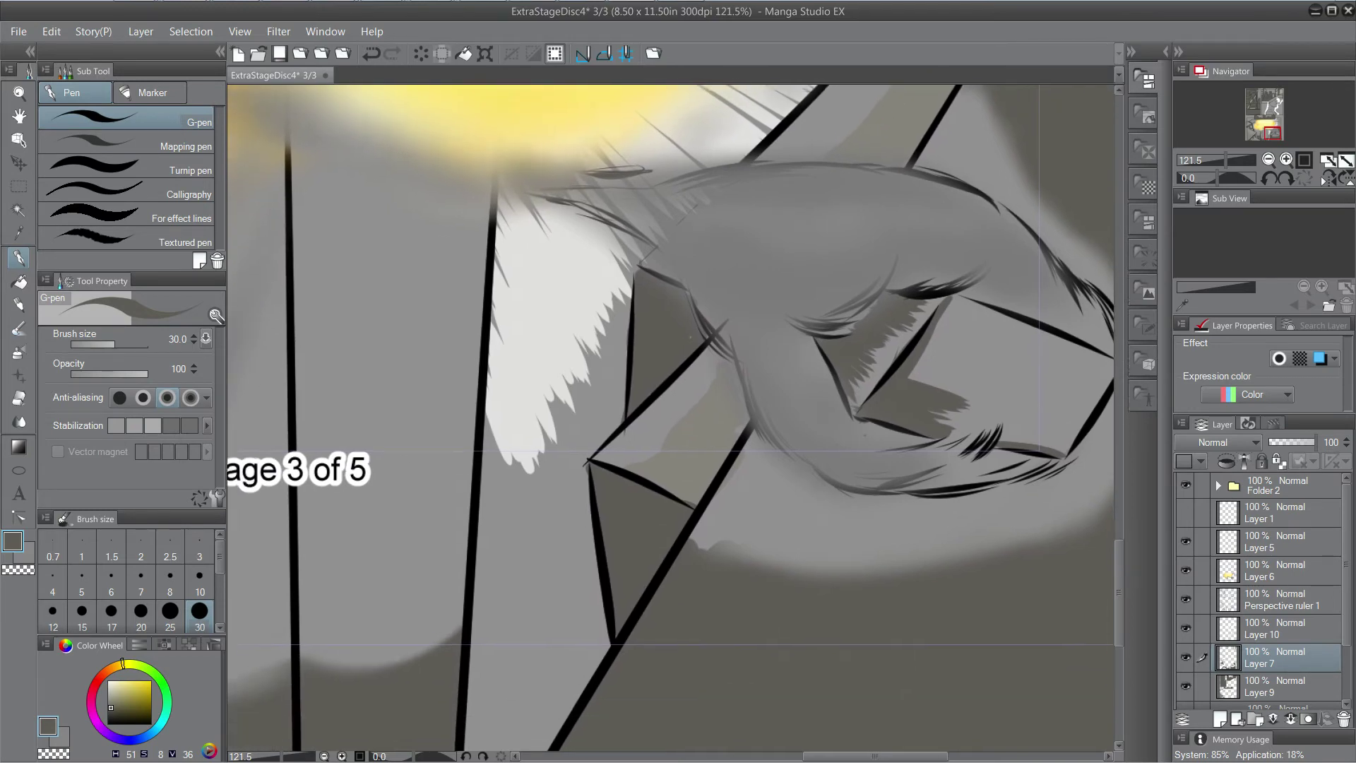
scroll(726, 475, "down", 3)
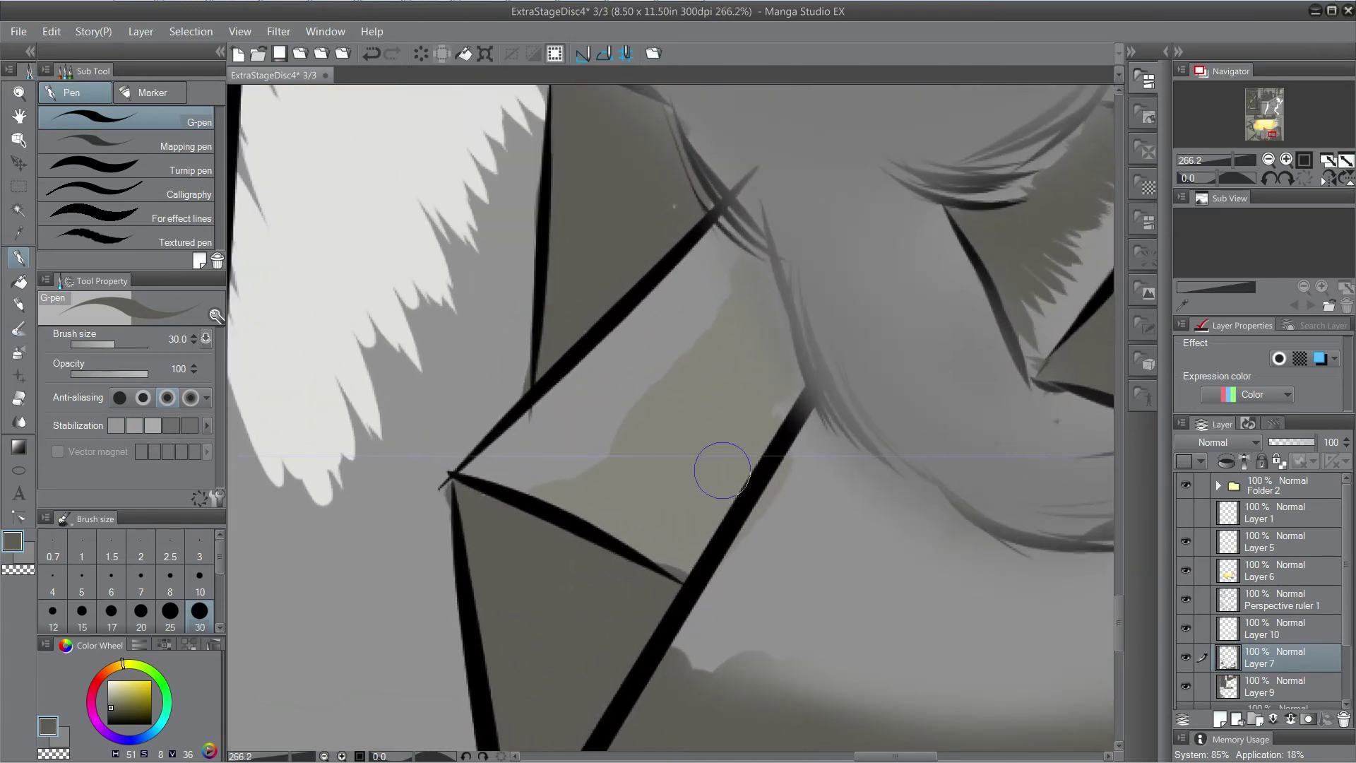
left_click(1186, 657)
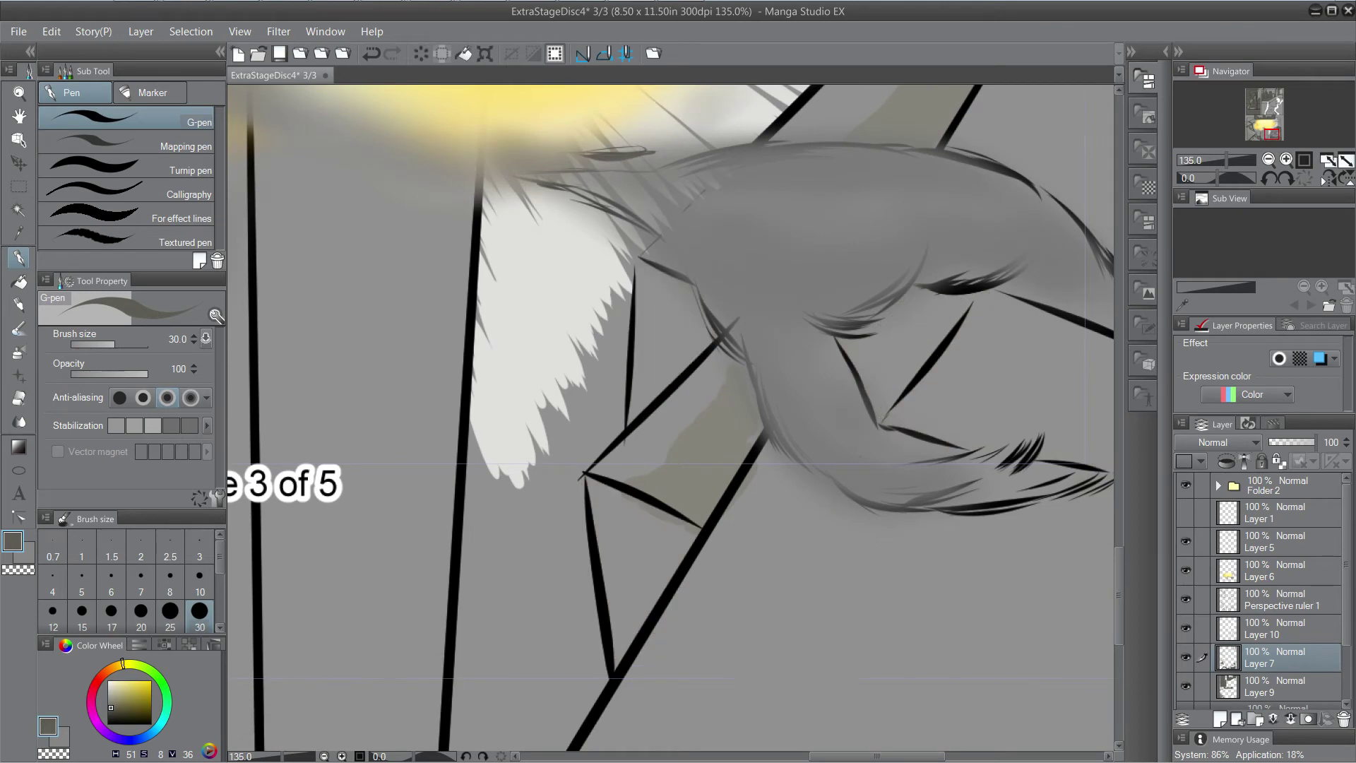
left_click(1185, 657)
left_click(1185, 657)
left_click(1185, 656)
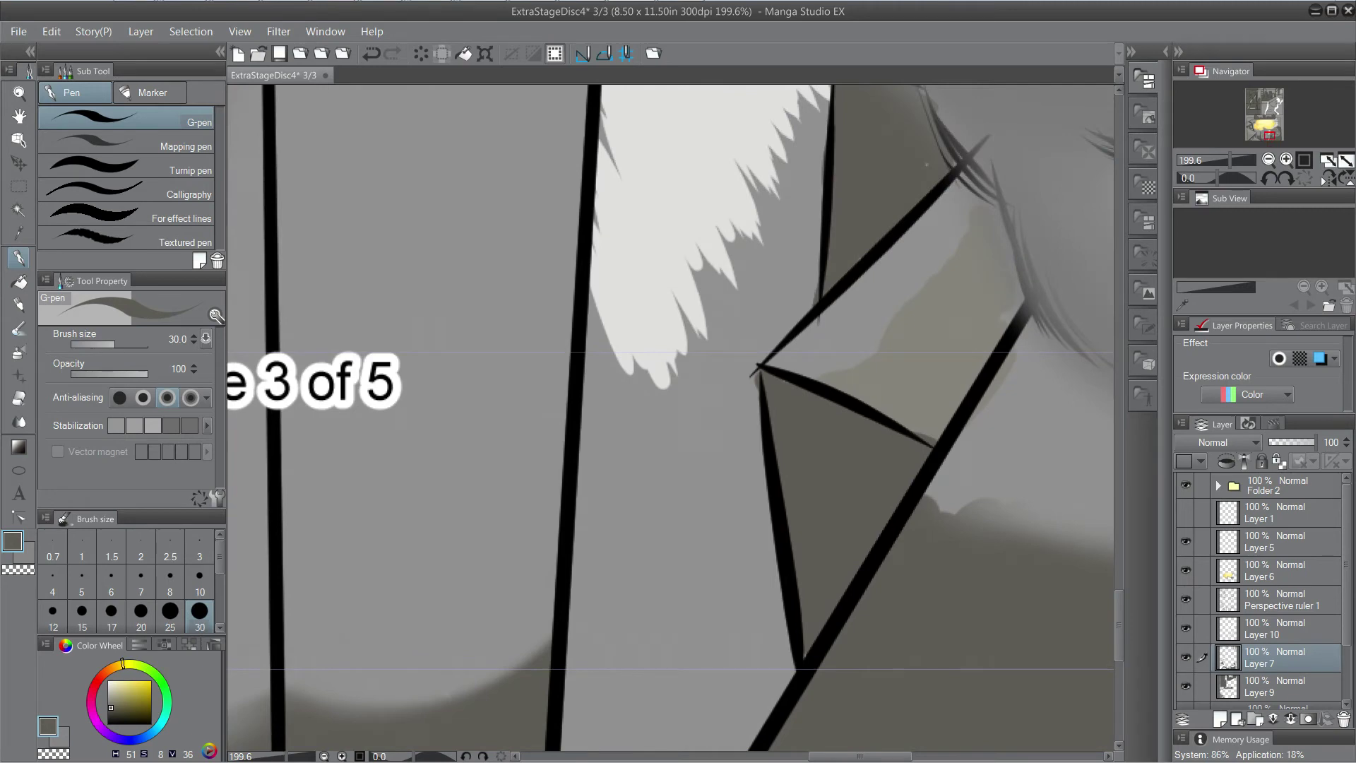
Inspect the shaded building faces beside the white burst and the walls below and beside the explosion.
mouse_move(792, 211)
left_mouse_down()
mouse_move(745, 315)
mouse_move(654, 411)
left_mouse_up()
scroll(731, 379, "down", 2)
scroll(731, 380, "up", 3)
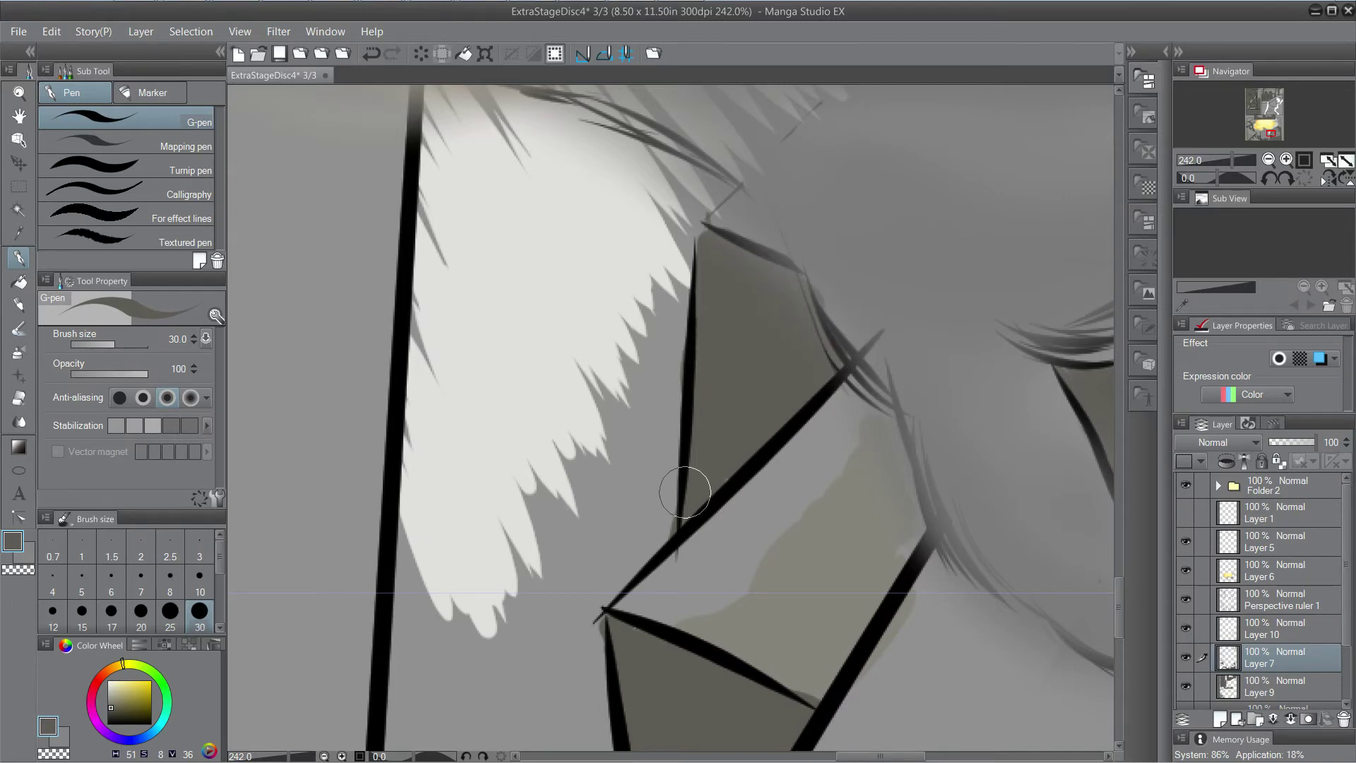
scroll(690, 480, "down", 2)
scroll(690, 469, "down", 2)
left_click_drag(690, 470, 1056, 192)
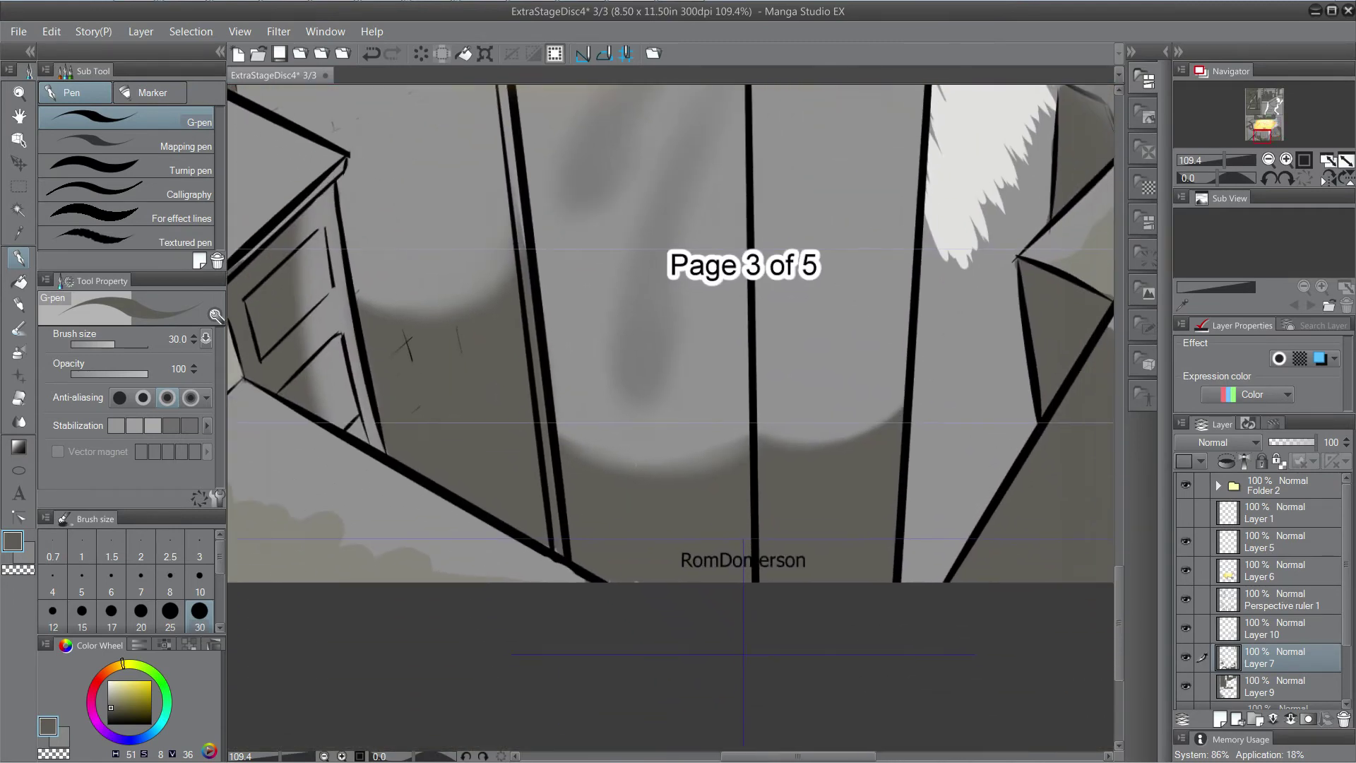
scroll(735, 329, "down", 4)
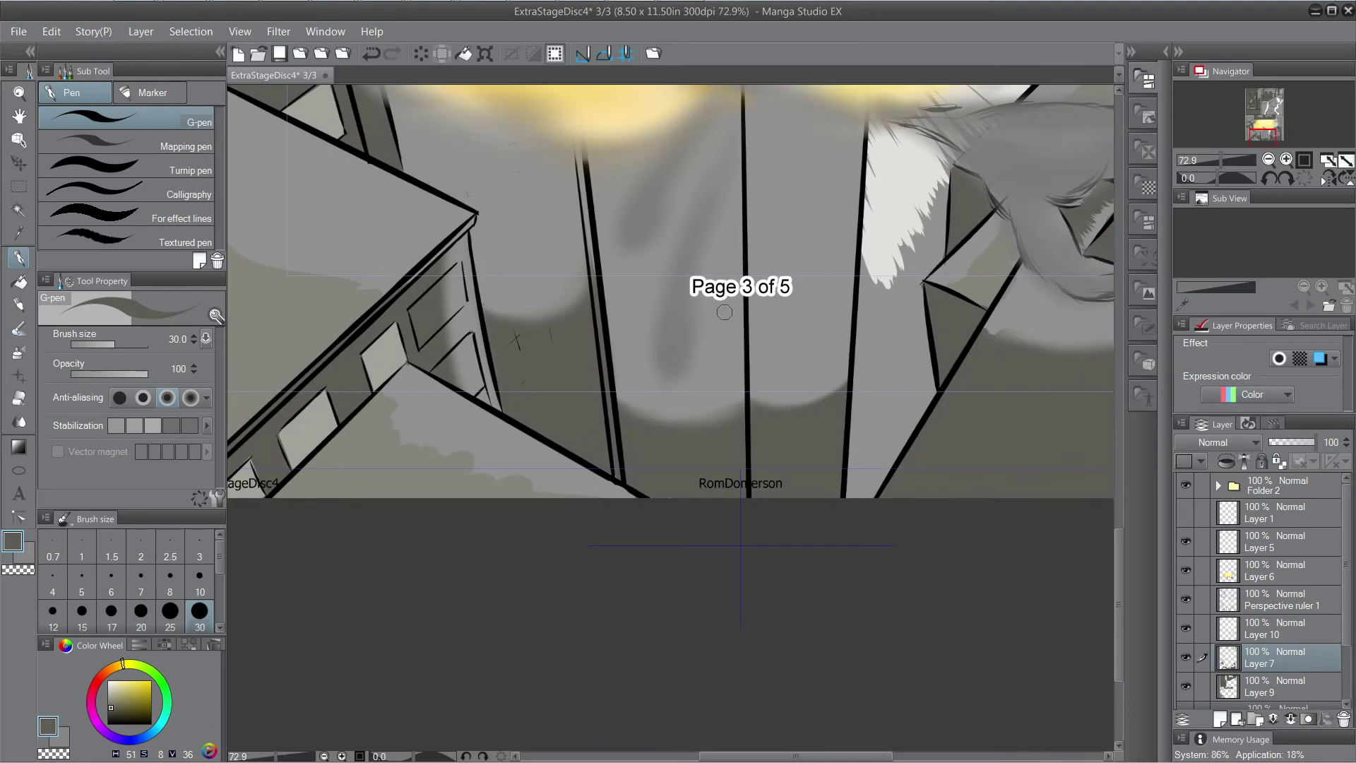
left_click_drag(595, 405, 708, 461)
left_click_drag(621, 296, 768, 647)
left_click_drag(763, 339, 754, 274)
Sample the light grey of the building's window, and toggle Layer 7 to check its shading around the explosion.
left_click(551, 386, "alt")
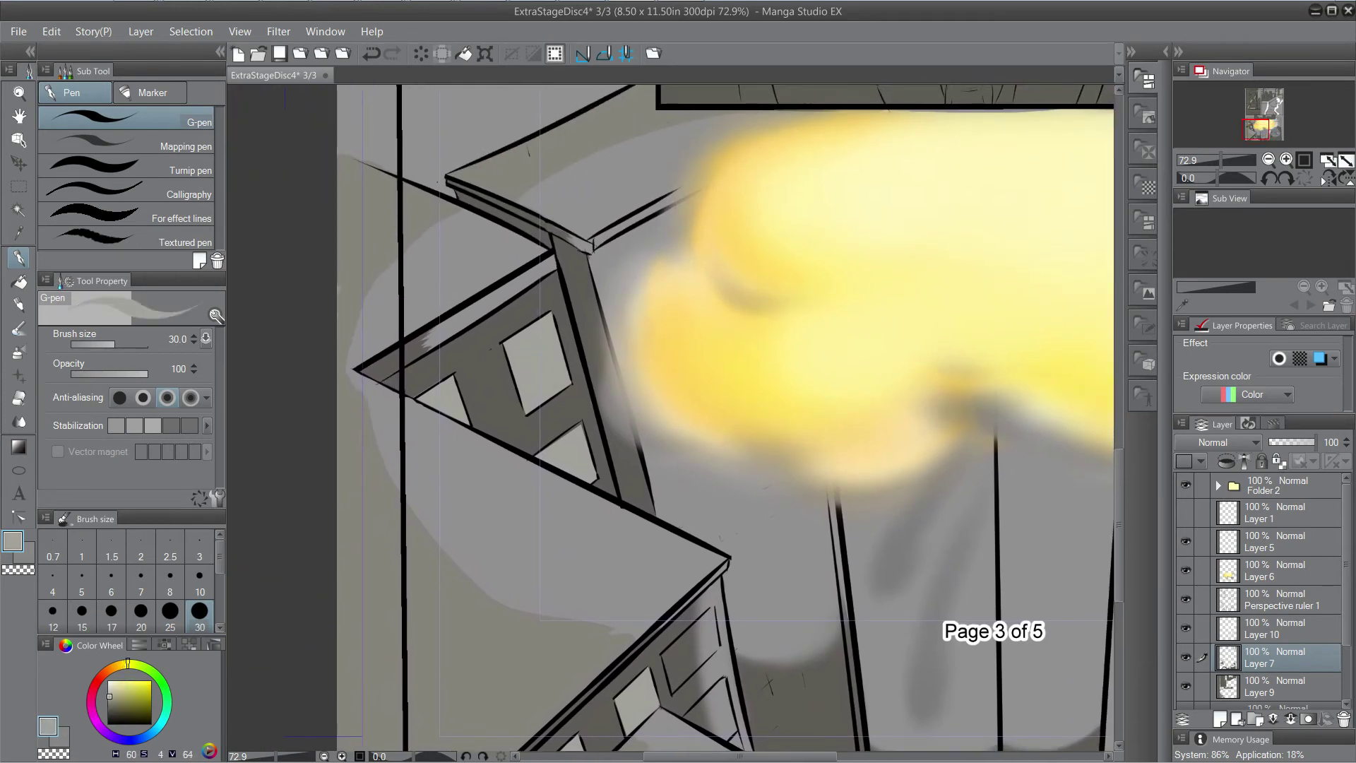
left_click(1185, 657)
left_click_drag(770, 297, 595, 551)
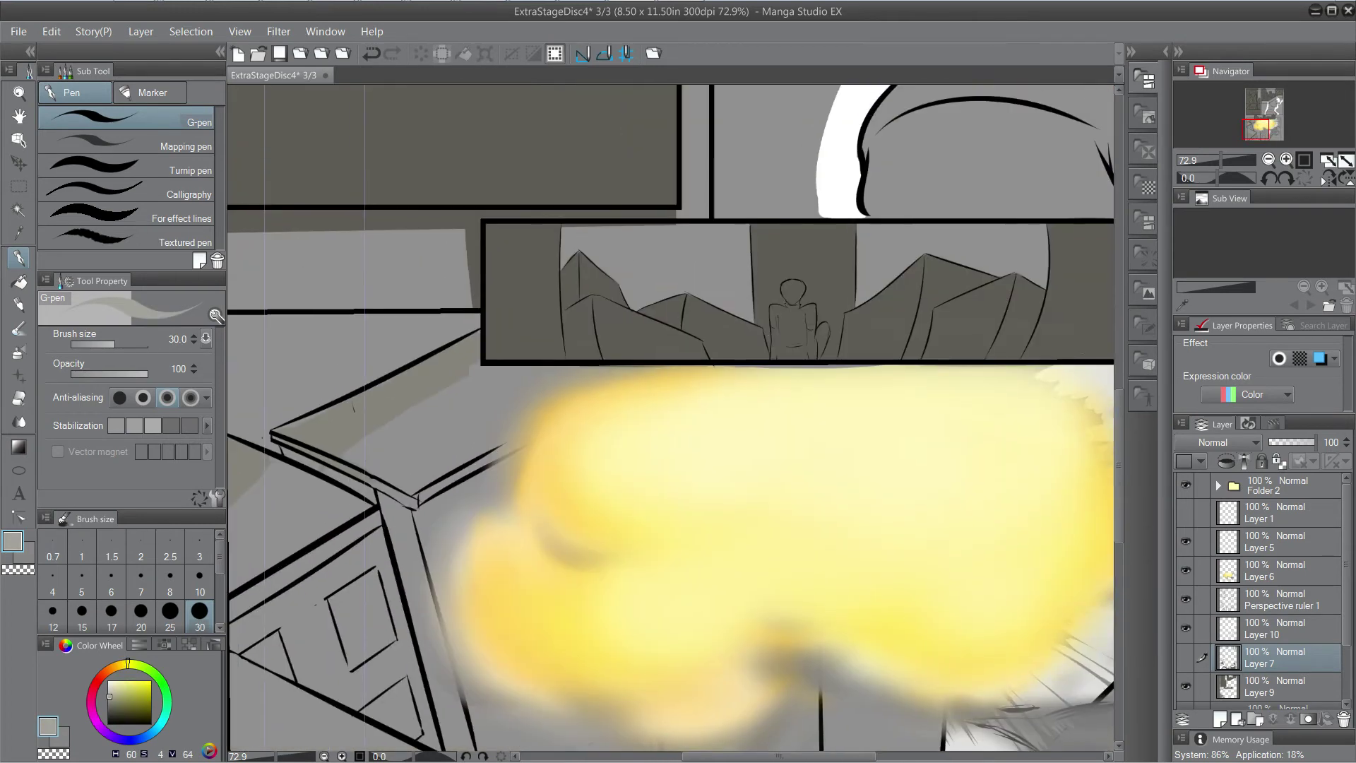
left_click(1186, 657)
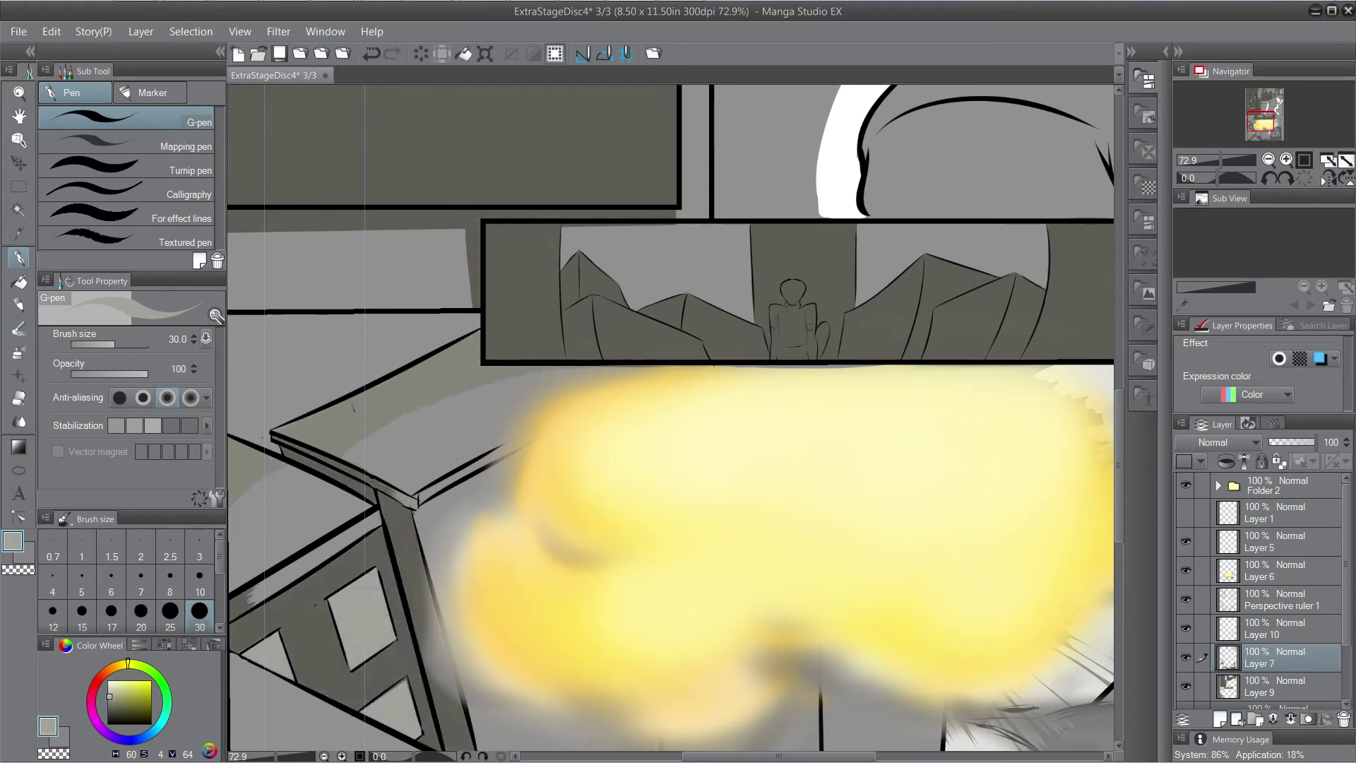
Toggle the layers around Layers 10 and 9 to check which hold the line art and panel shading, and return to Layer 7.
left_click(1277, 628)
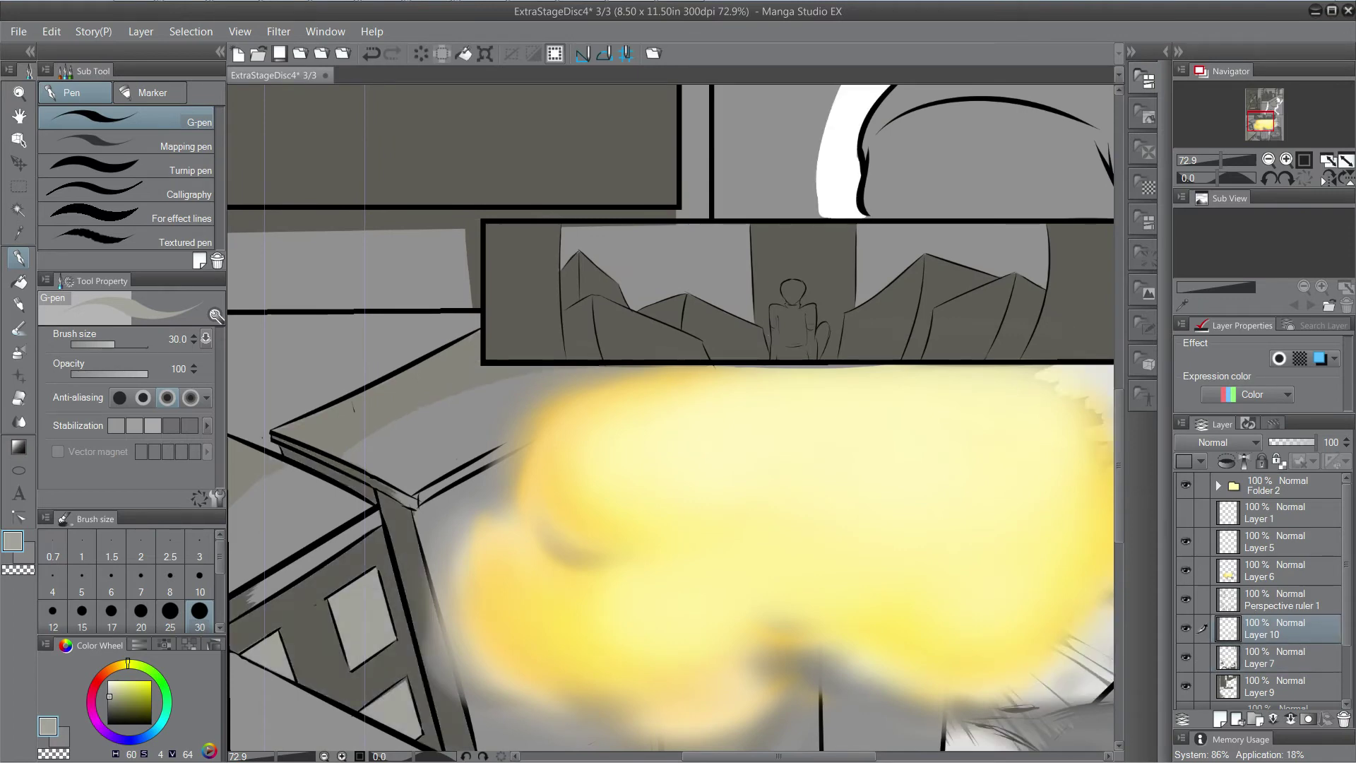
left_click(1185, 627)
left_click(1186, 628)
left_click(1185, 628)
left_click(1186, 628)
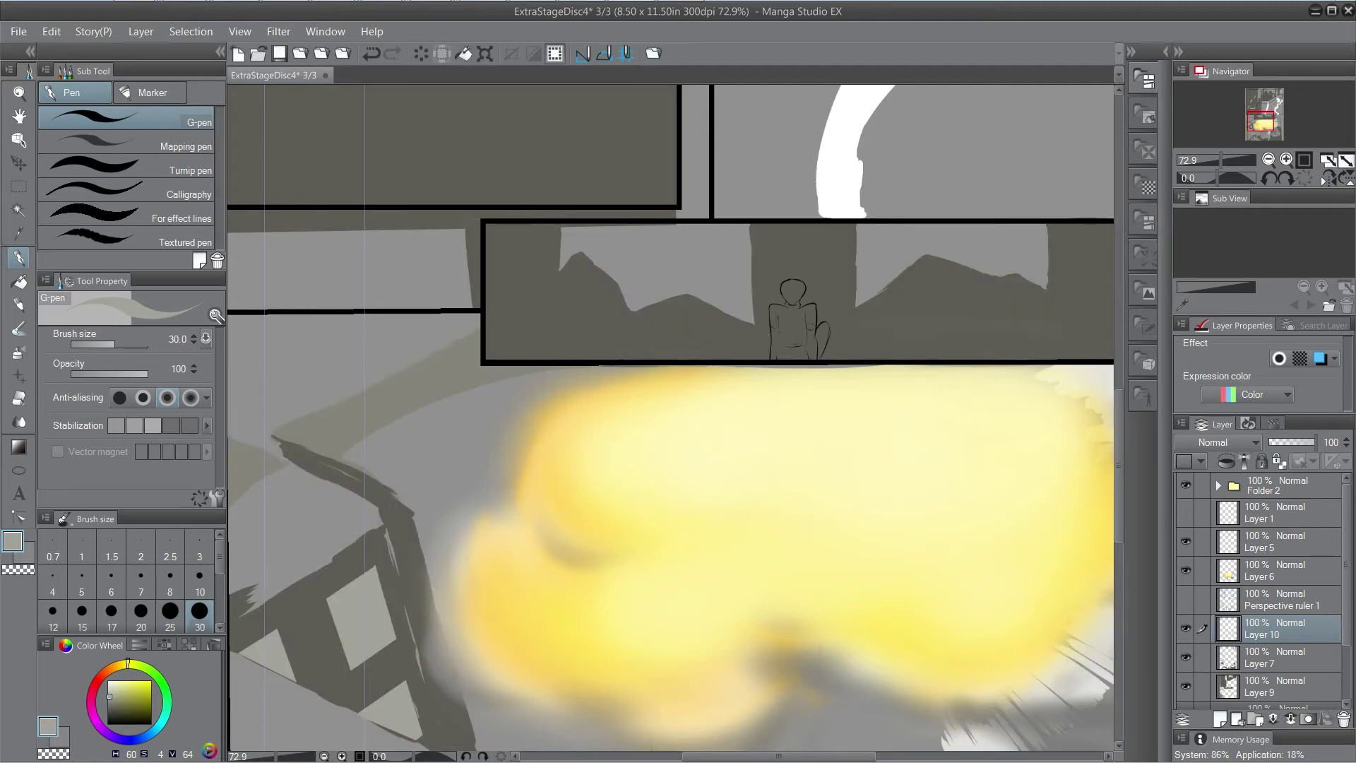
left_click(1277, 687)
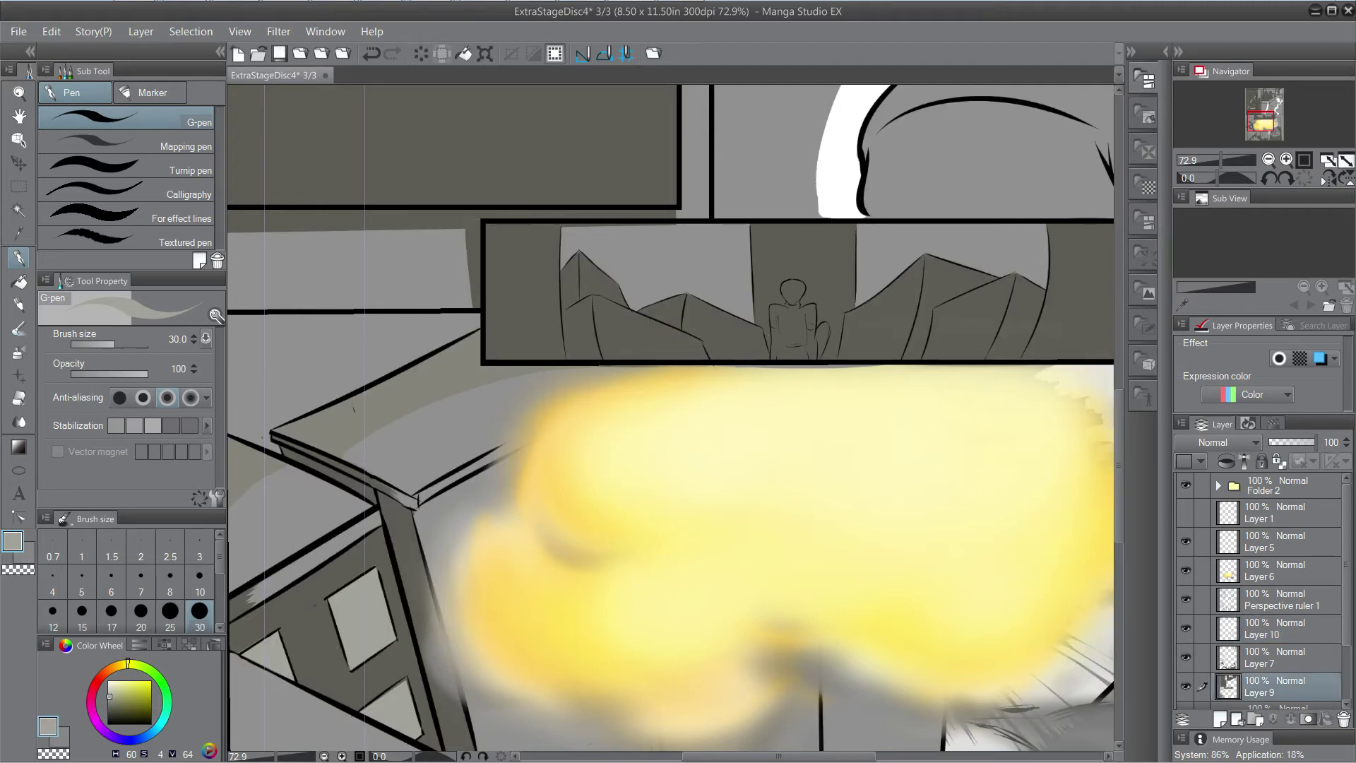
left_click(1186, 657)
left_click(1186, 656)
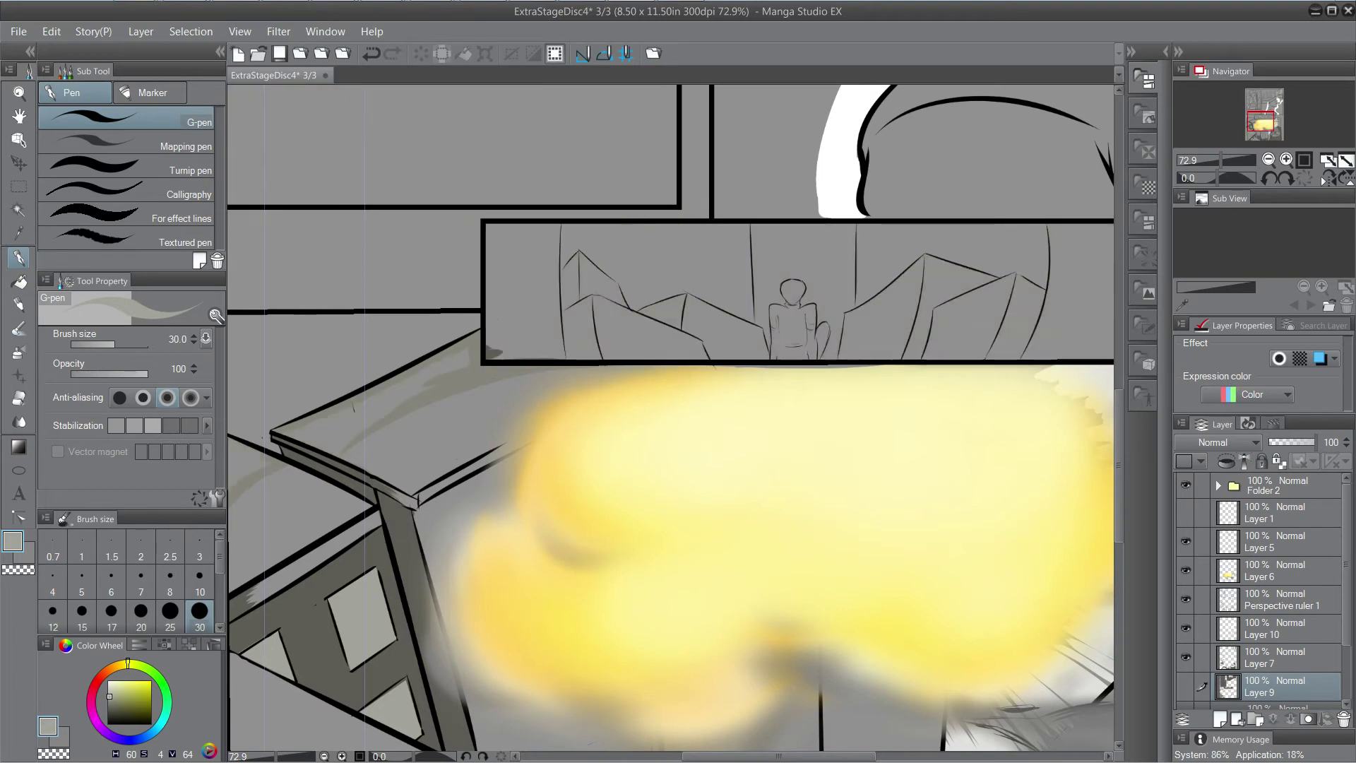
left_click(1186, 686)
left_click(1276, 658)
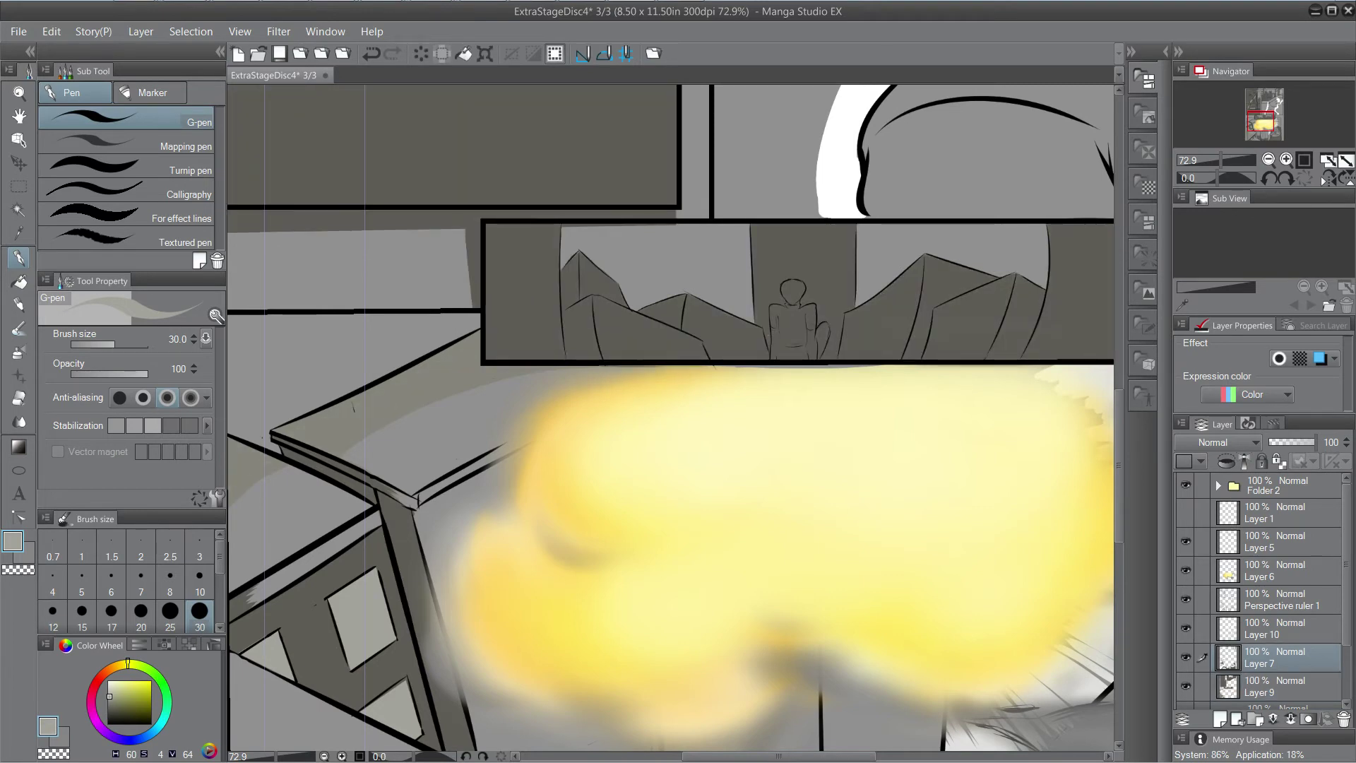
Try a freehand light grey G-pen stroke on the tall building's face in the upper city panel, and undo it.
left_click_drag(636, 184, 788, 703)
scroll(671, 416, "up", 5)
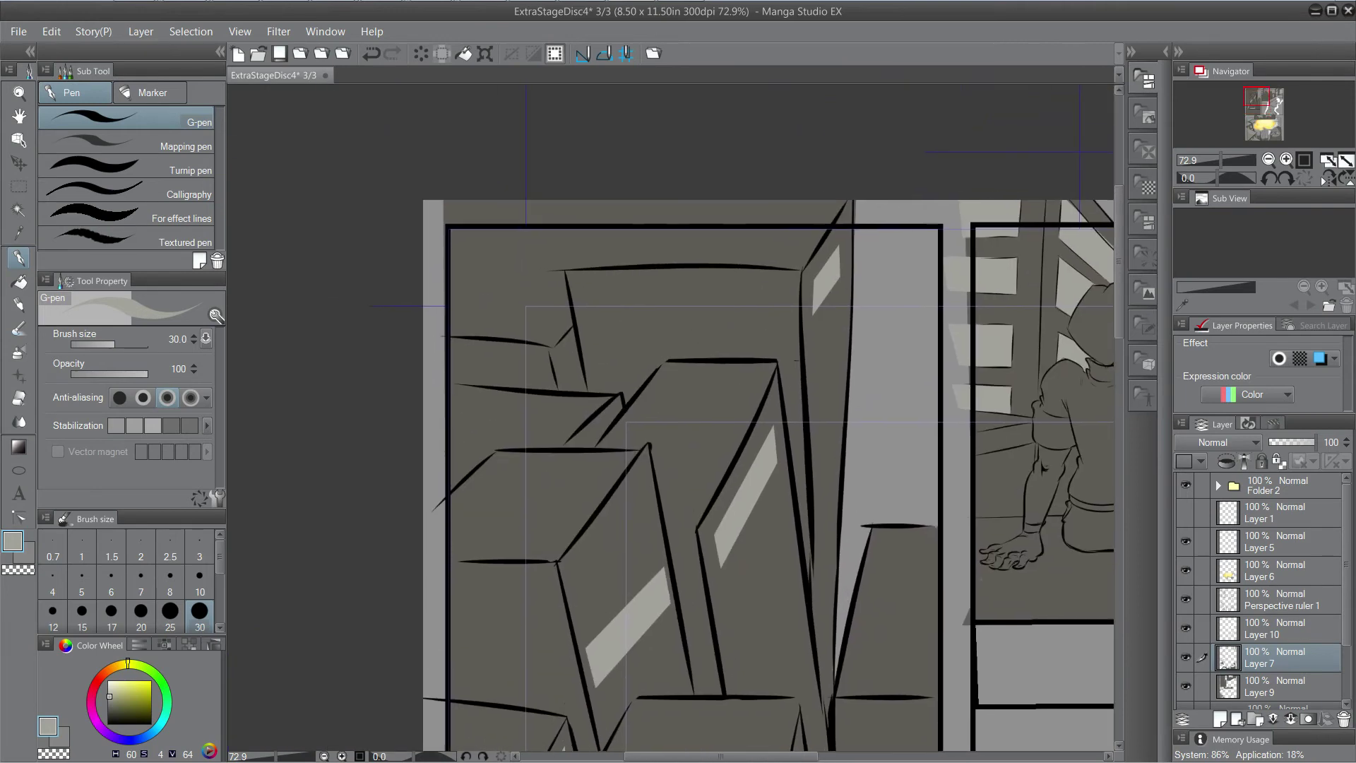
scroll(695, 371, "up", 4)
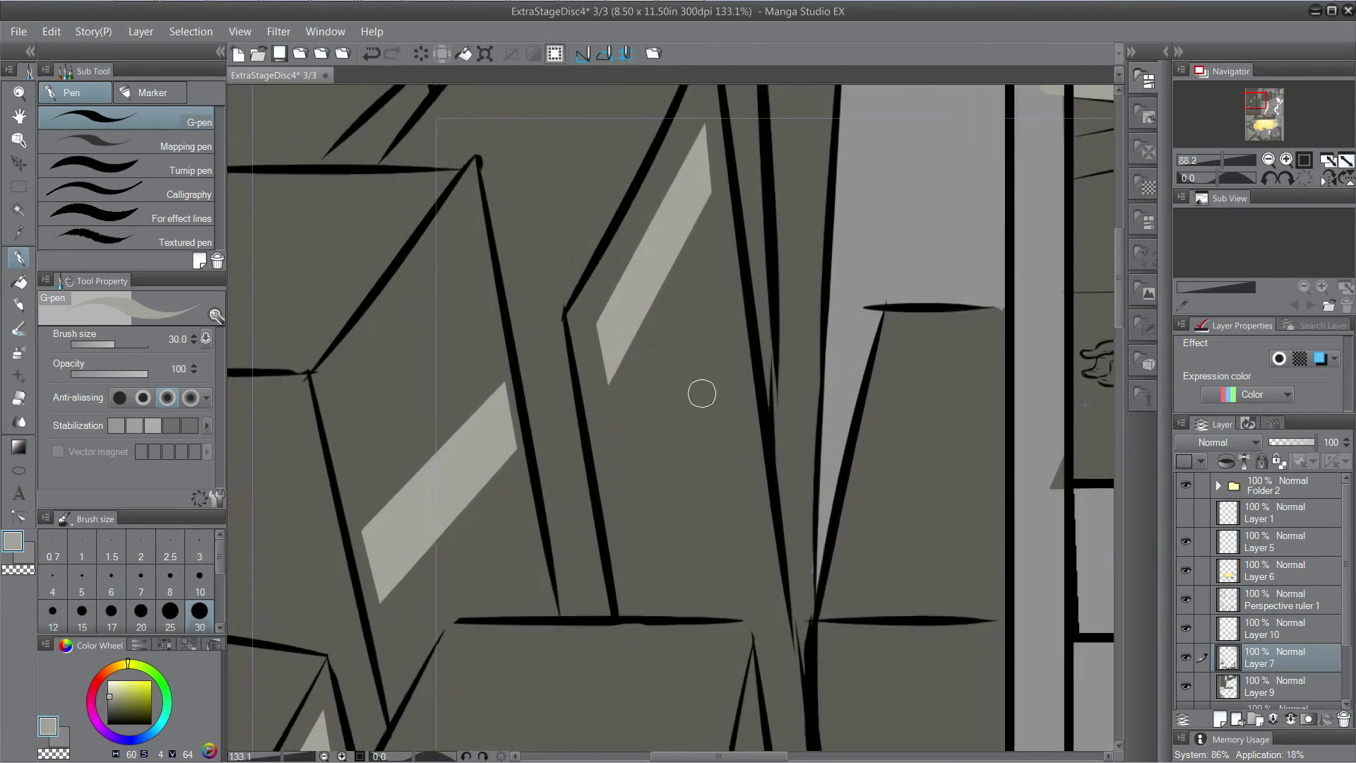
left_click_drag(739, 398, 759, 561)
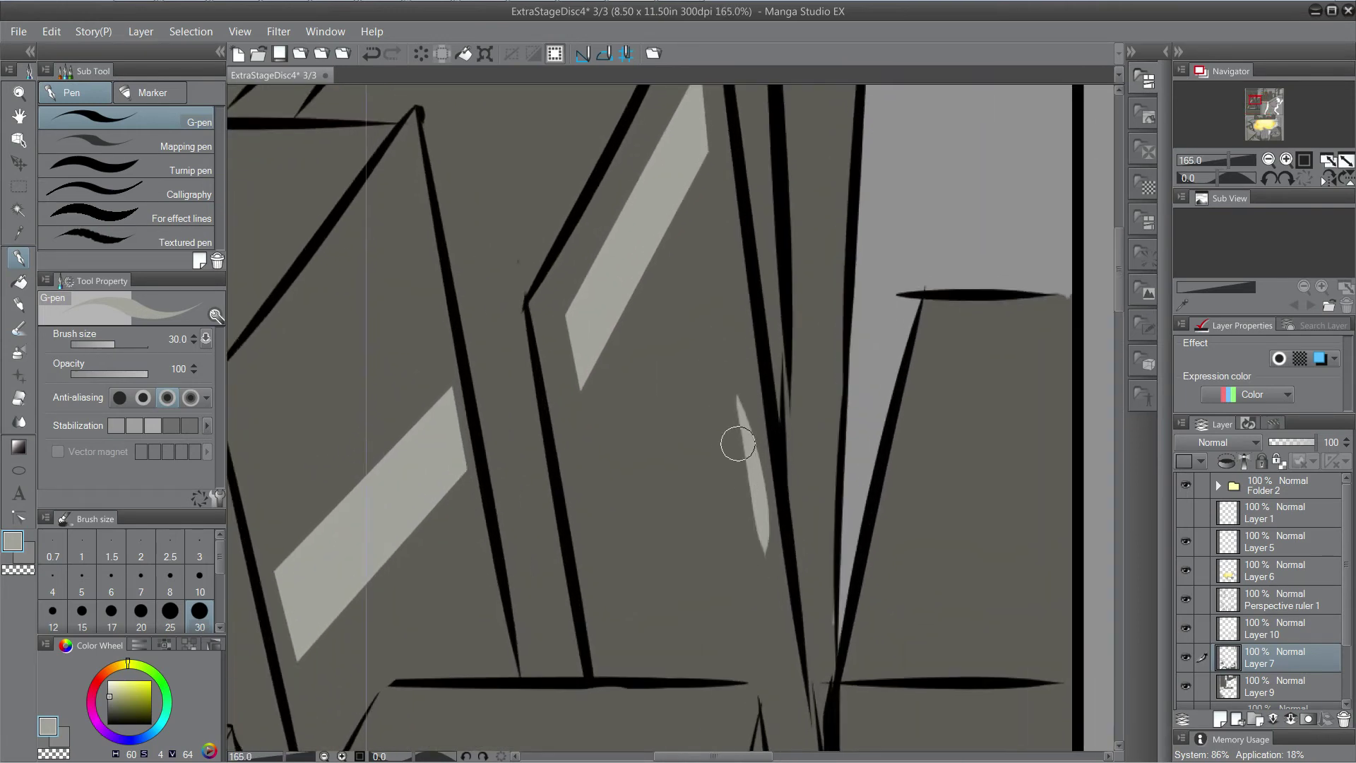
key("ctrl+z")
Outline a slanted window below the existing one on the tall building's face with the Polyline marquee, fill it light grey, and deselect.
key("k")
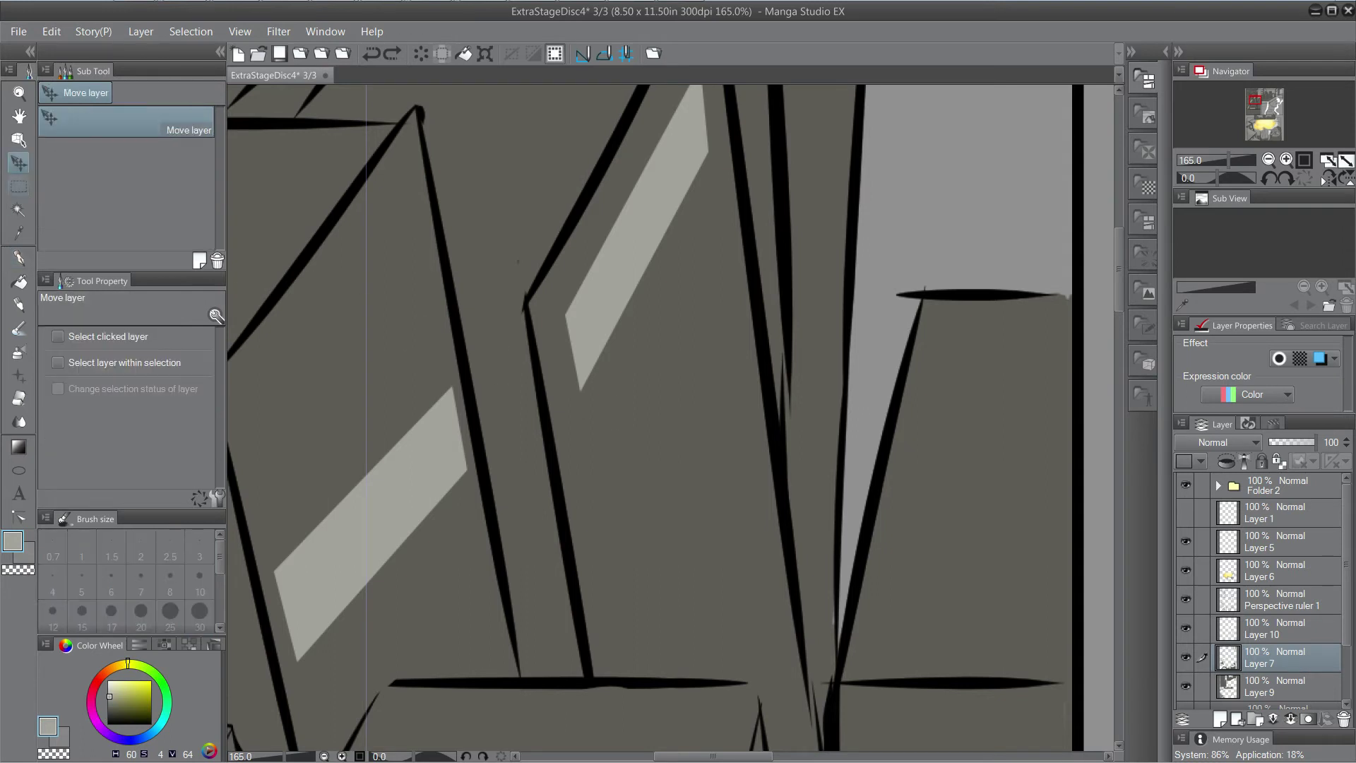
left_click(20, 187)
left_click(127, 139)
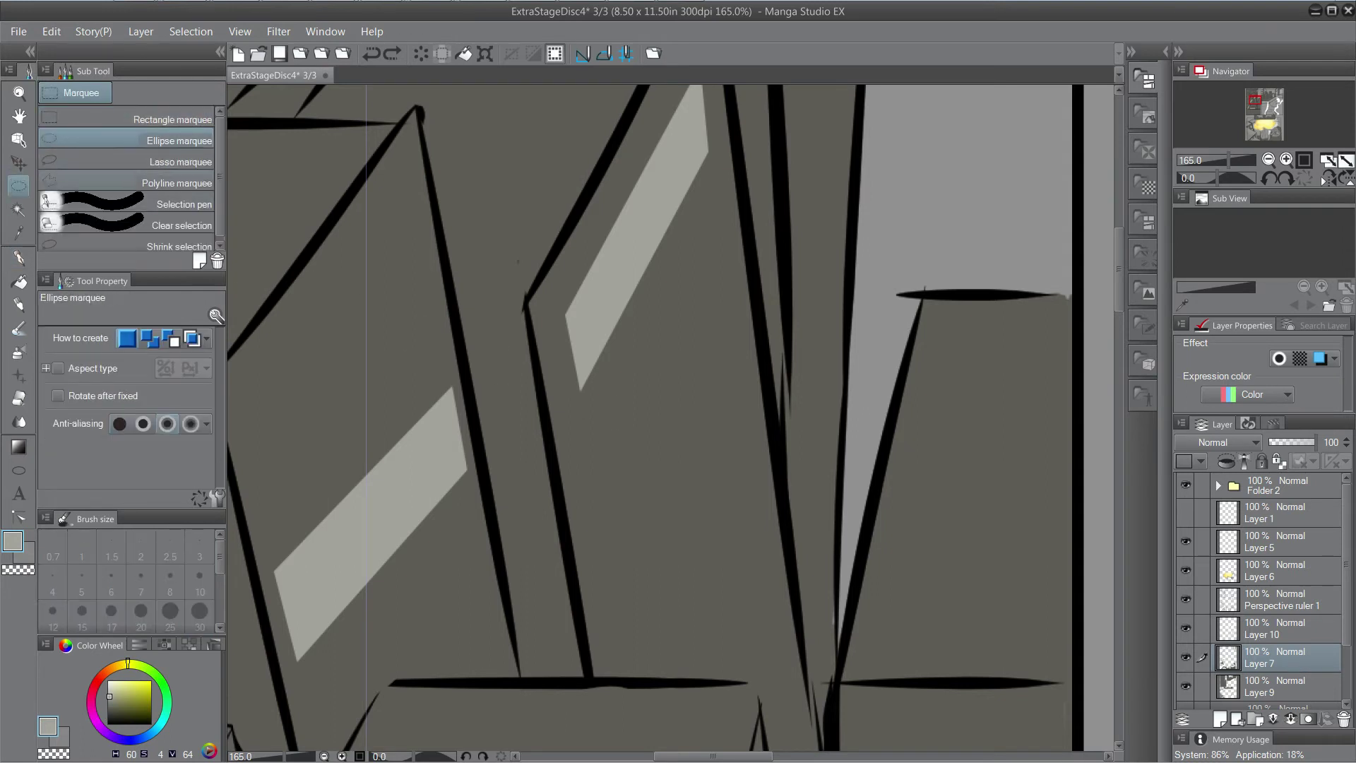
key("m")
key("m")
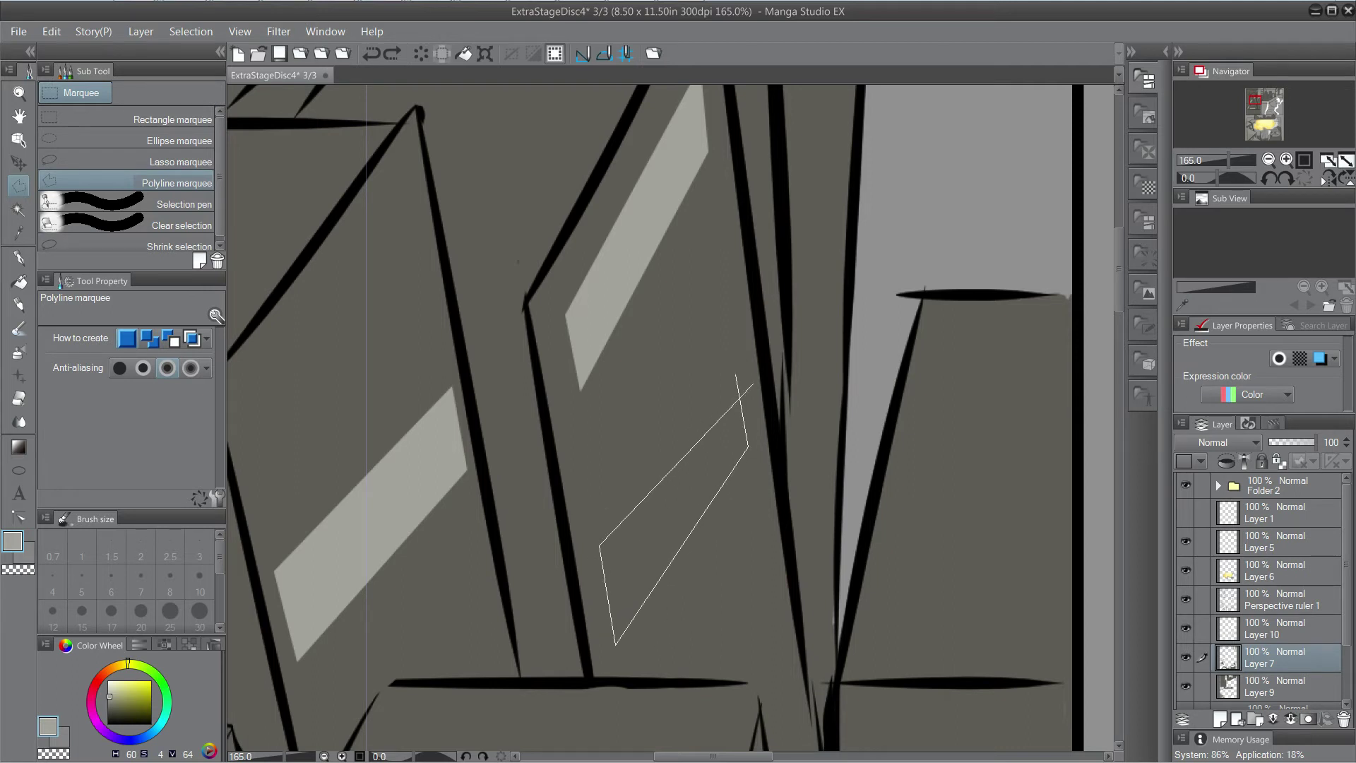
left_click(600, 545)
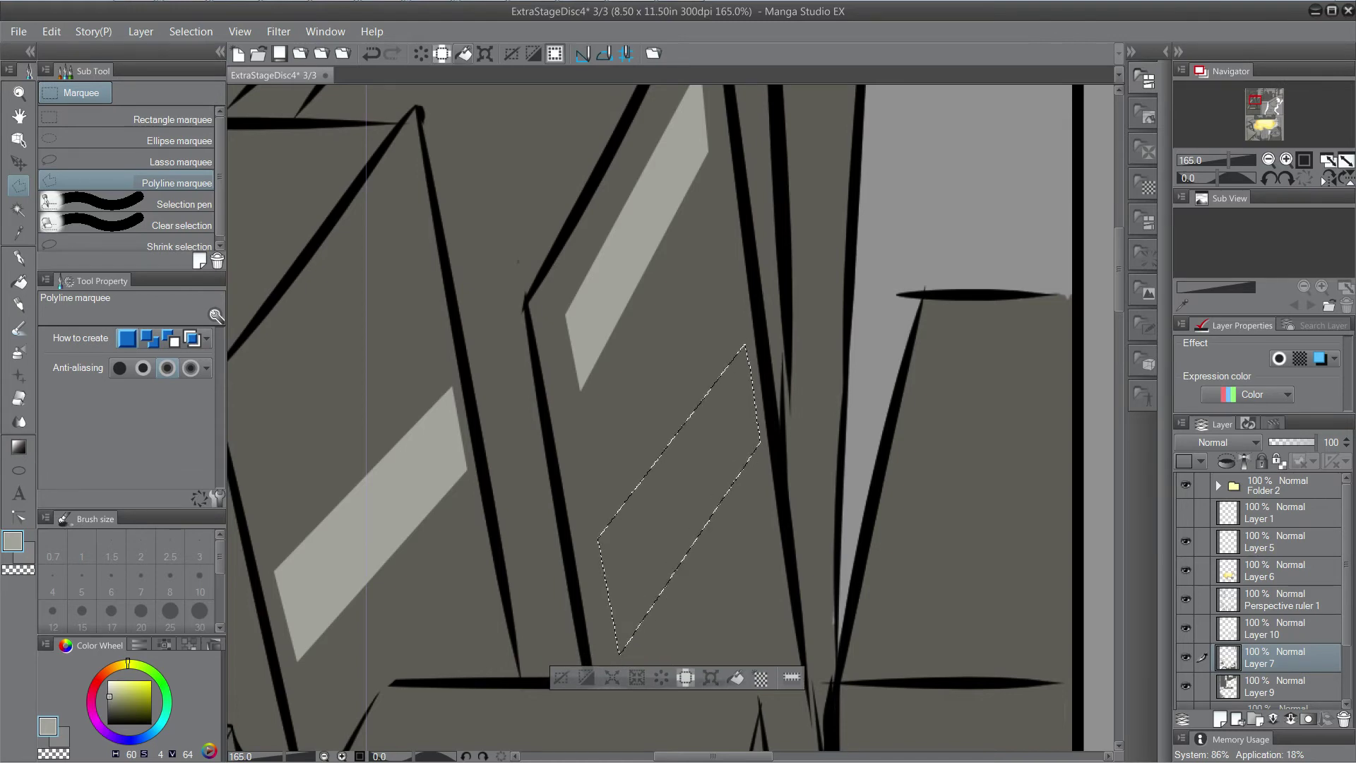
scroll(745, 340, "down", 2)
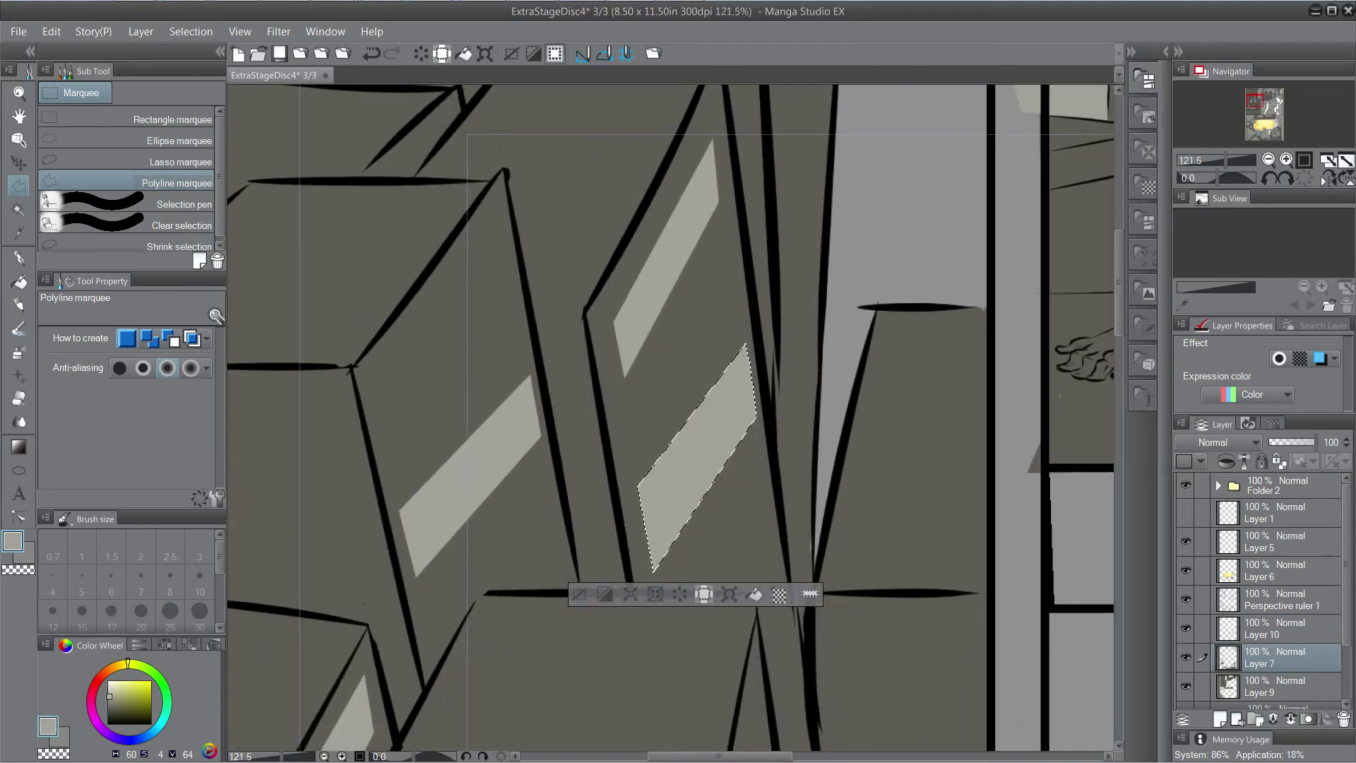
left_click_drag(707, 395, 516, 120)
left_click_drag(537, 537, 729, 237)
left_click_drag(982, 706, 329, 419)
left_click_drag(1262, 122, 1250, 97)
key("ctrl+d")
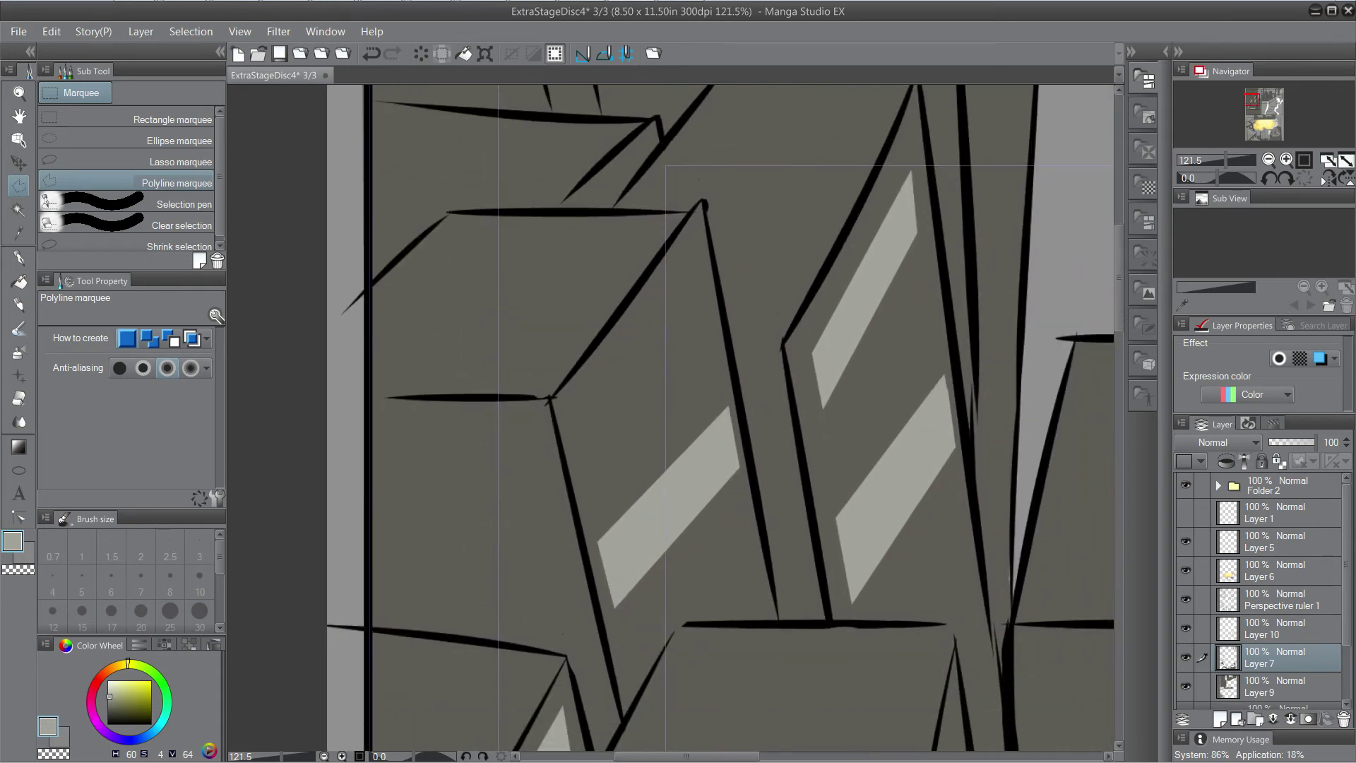
Save the comic page after checking the panels down to the explosion.
scroll(780, 422, "down", 3)
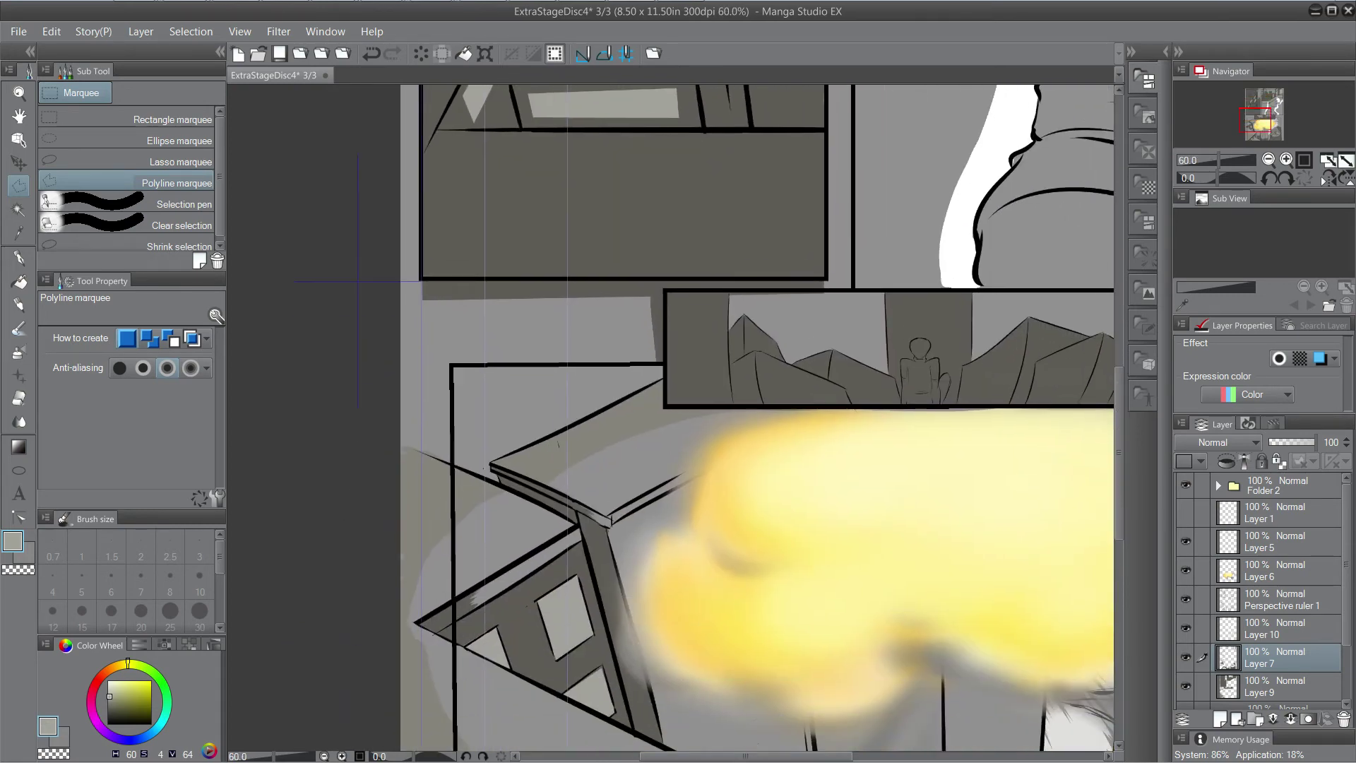
left_click_drag(780, 494, 731, 186)
left_click_drag(1256, 126, 1253, 121)
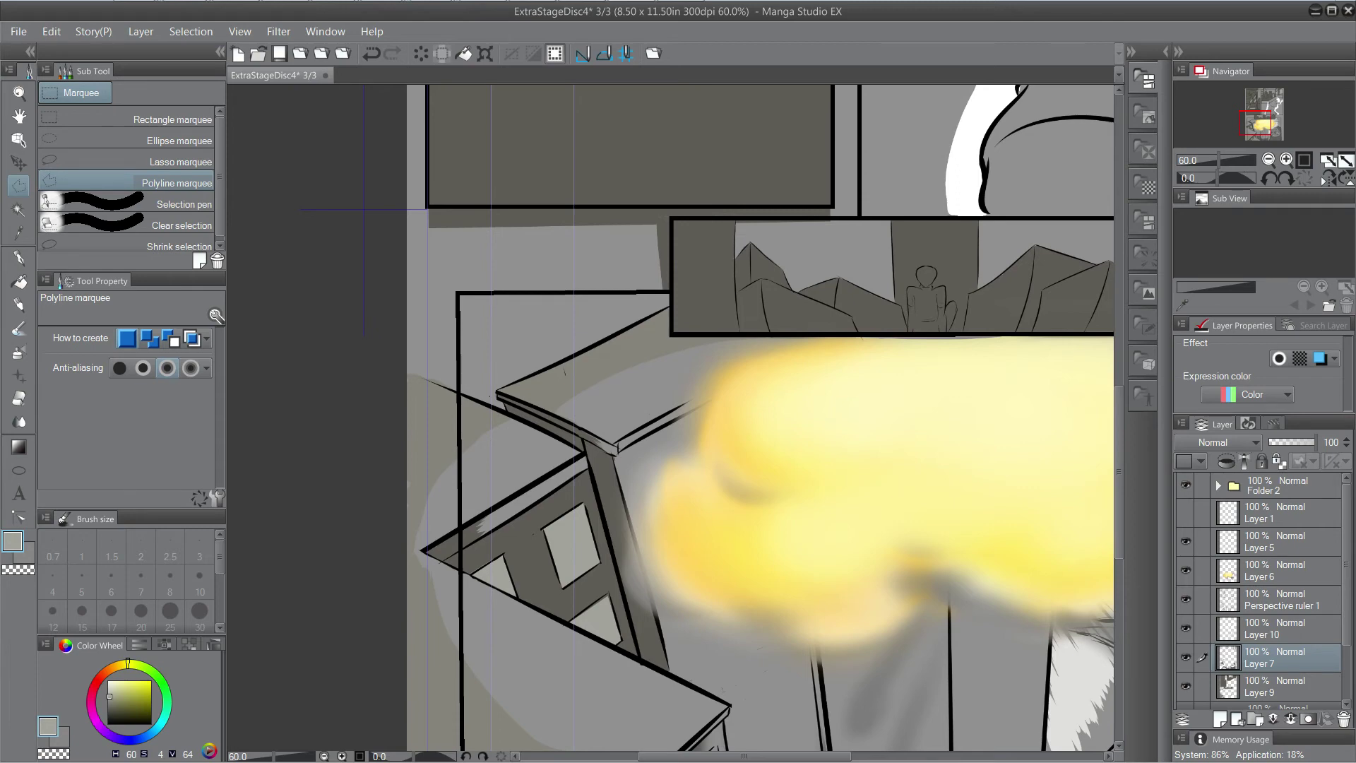
left_click_drag(706, 529, 527, 376)
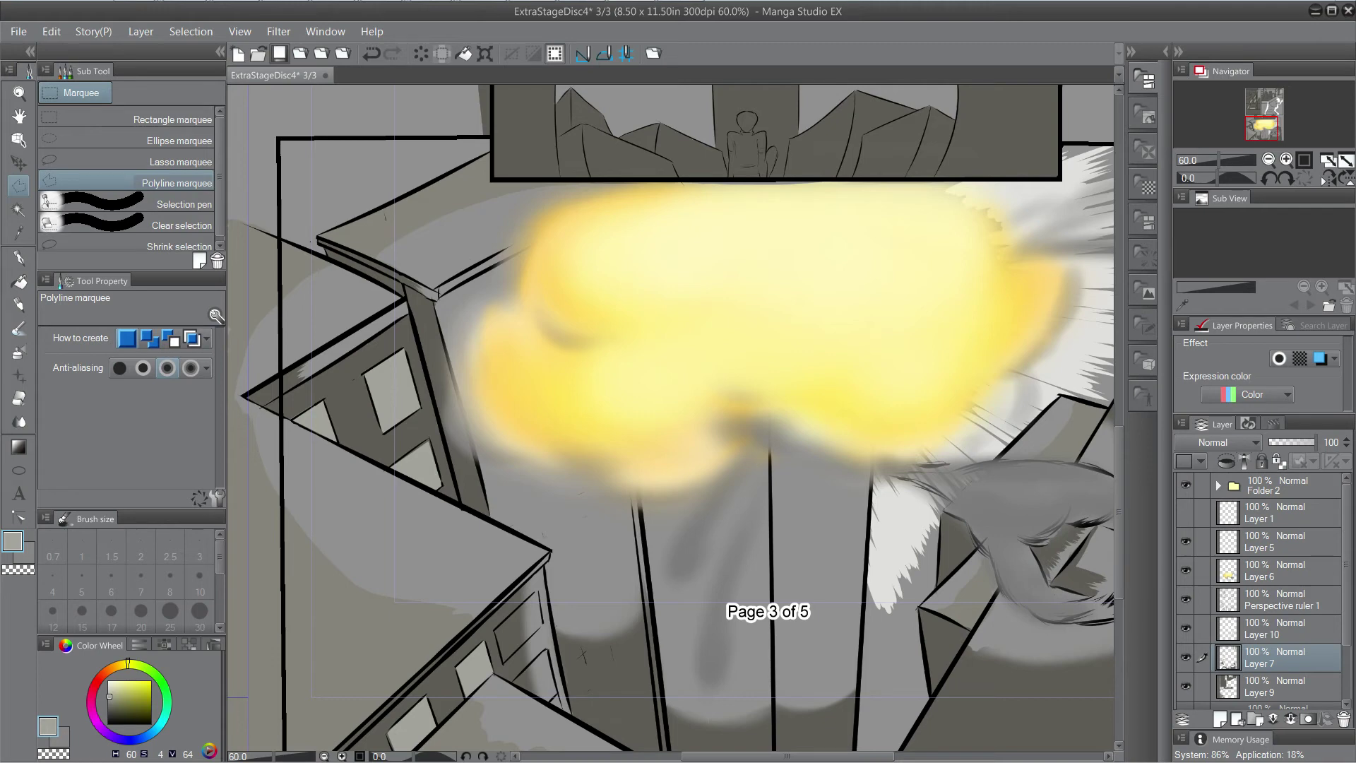
key("ctrl+s")
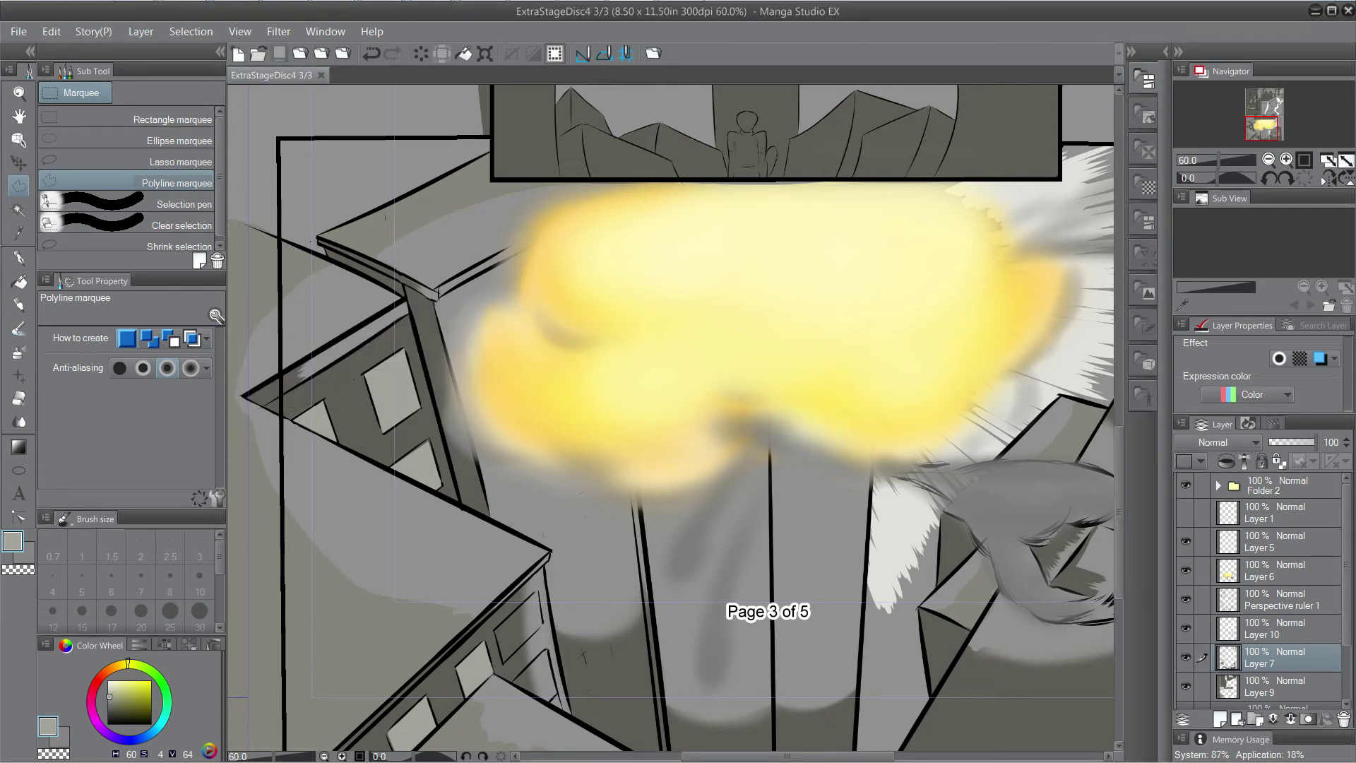
Examine the shading across the city, portrait and explosion panels, down to the angular roof beside the white burst.
scroll(676, 421, "up", 10)
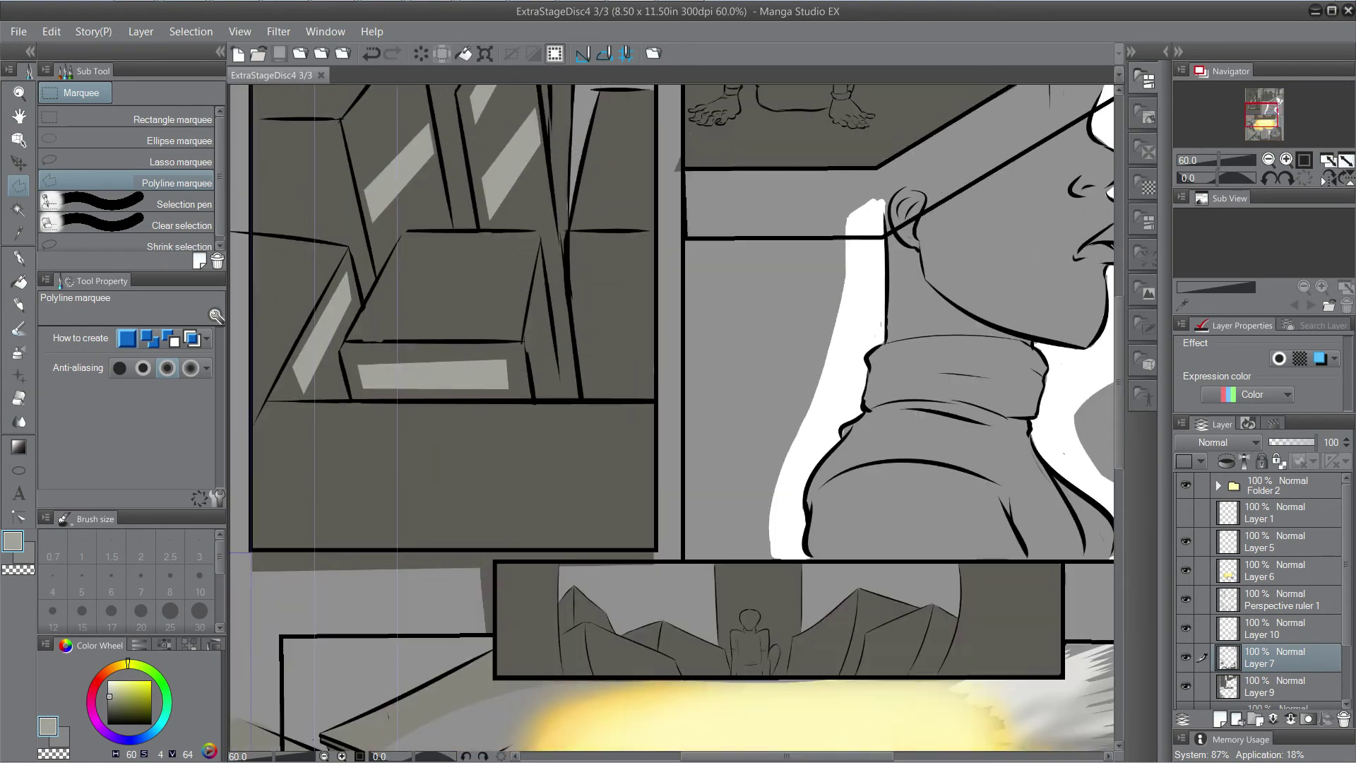
scroll(675, 422, "up", 2)
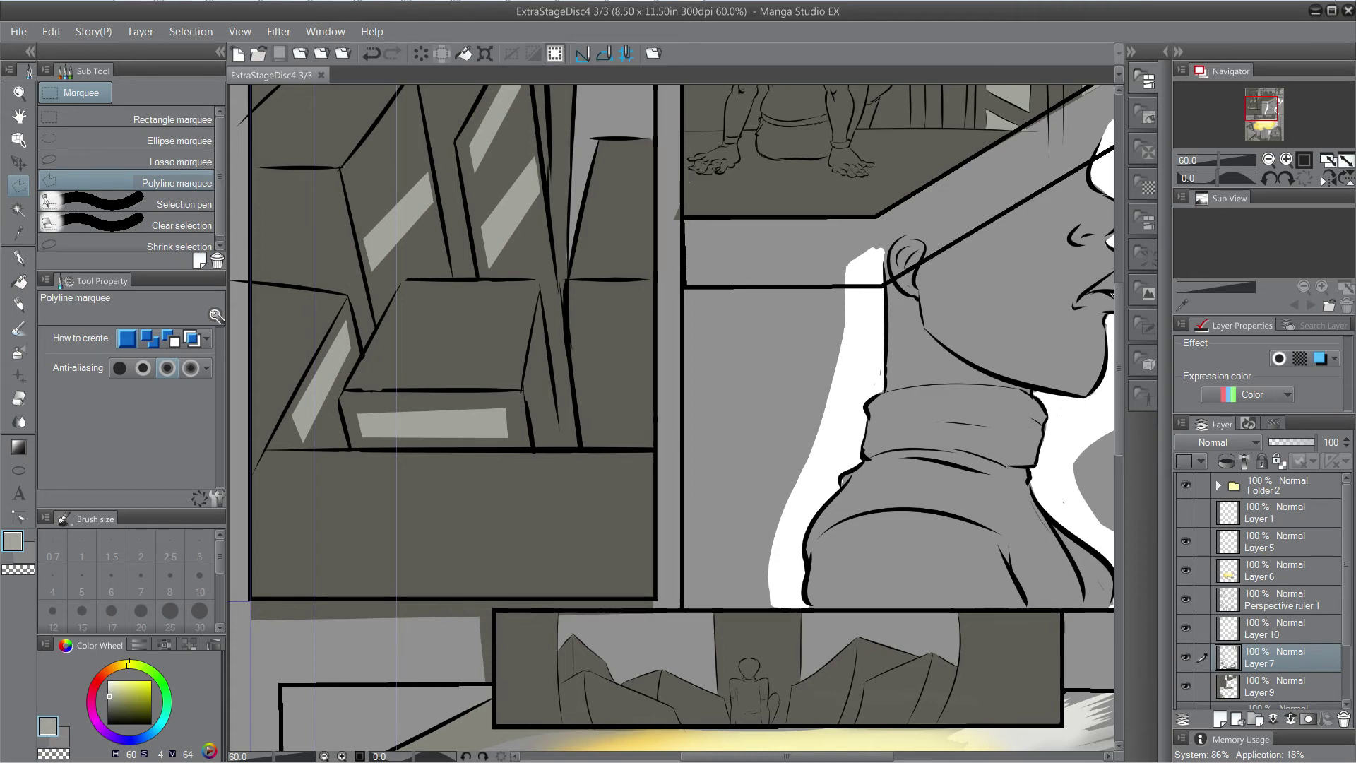
left_click_drag(847, 283, 704, 154)
scroll(676, 421, "down", 8)
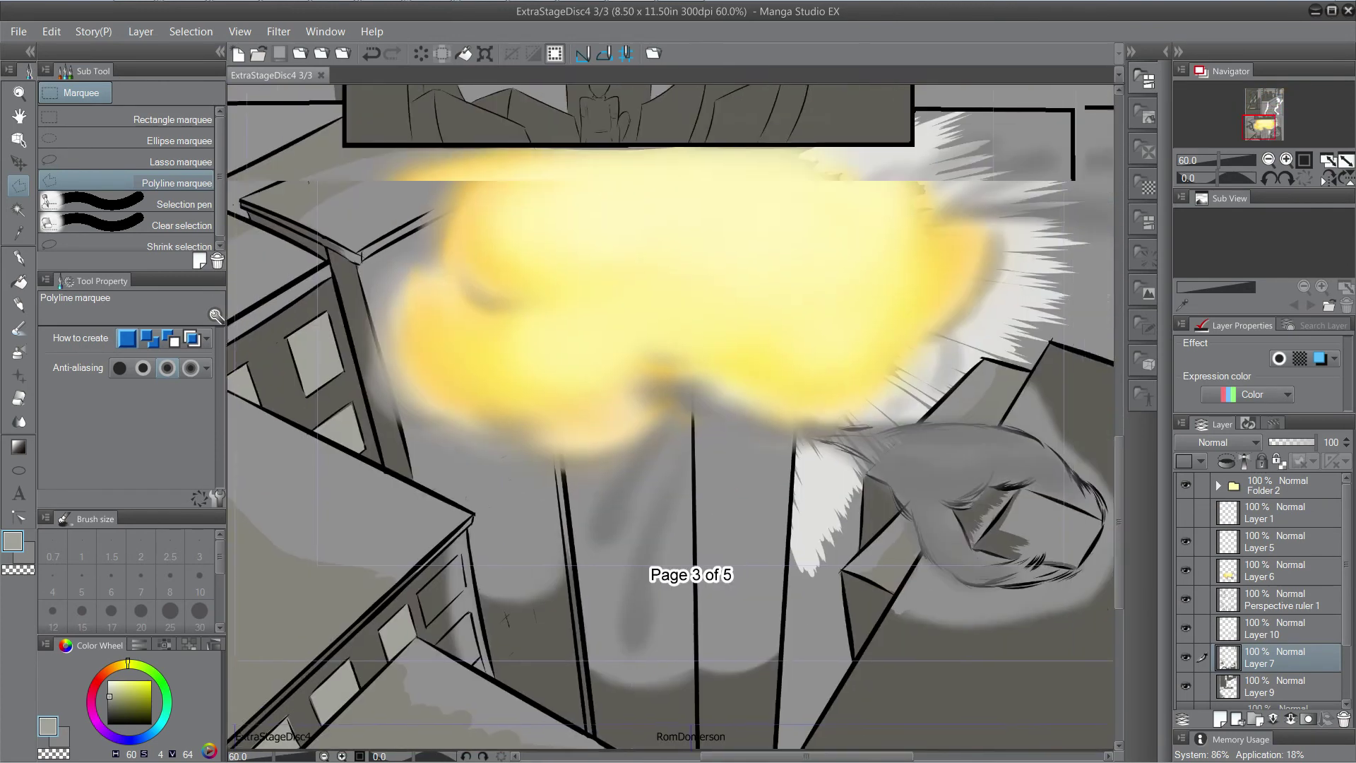
left_click_drag(848, 424, 832, 477)
scroll(676, 421, "down", 5)
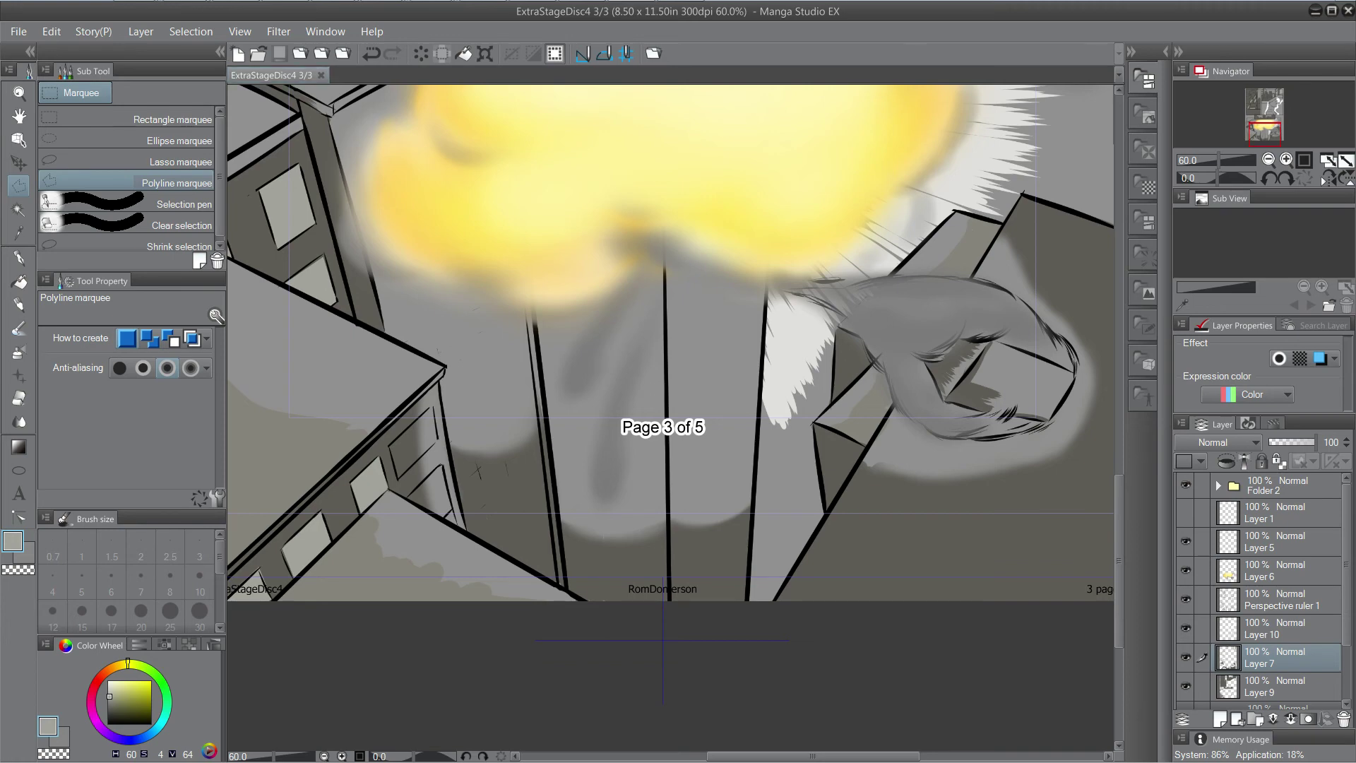
left_click_drag(636, 353, 610, 252)
left_click_drag(637, 325, 435, 587)
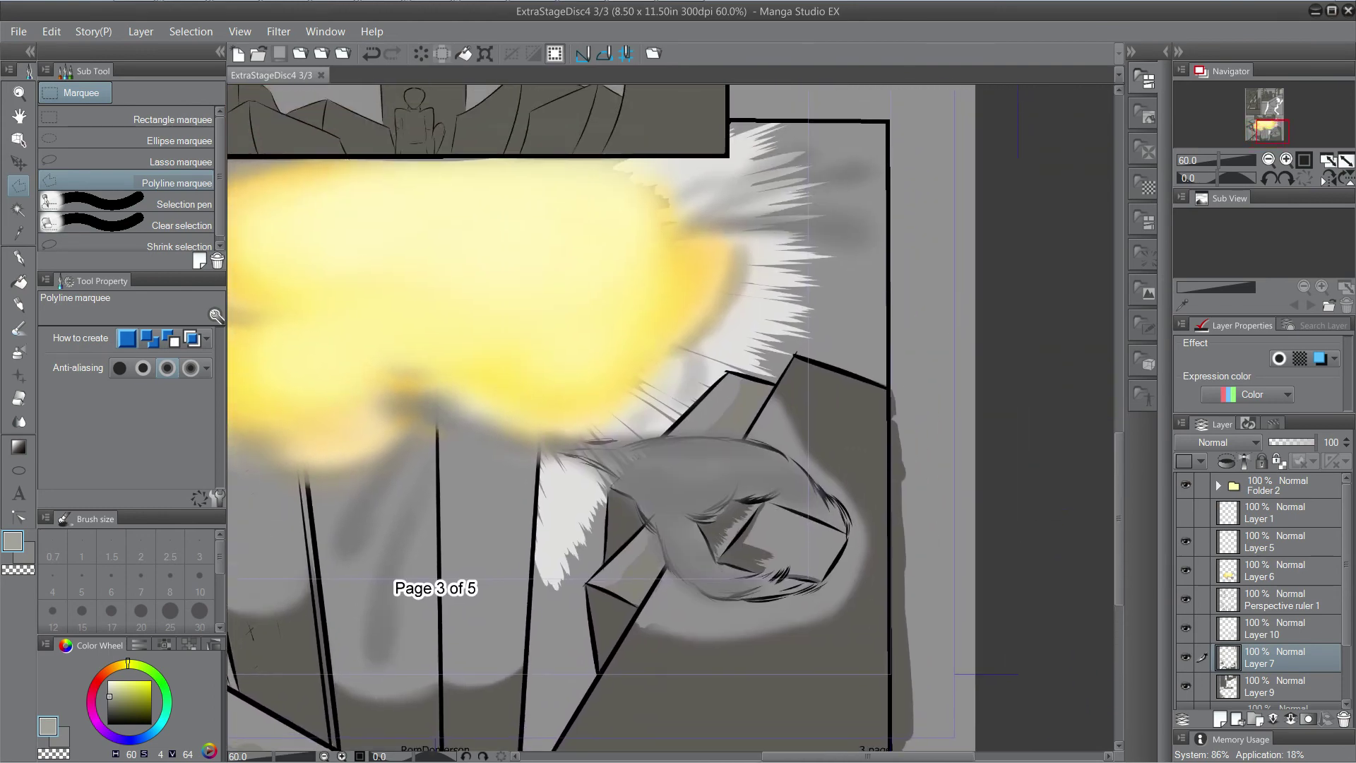
scroll(669, 339, "down", 4)
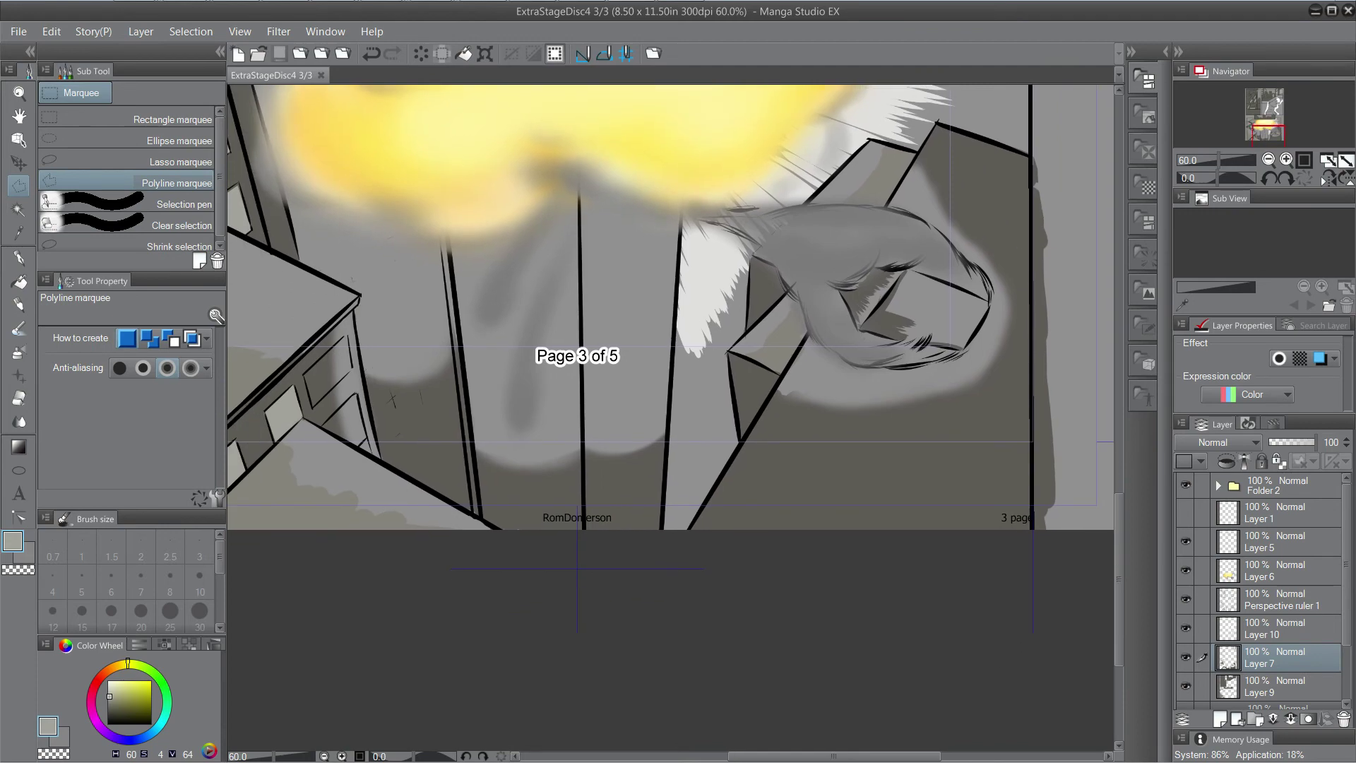
scroll(776, 305, "up", 3)
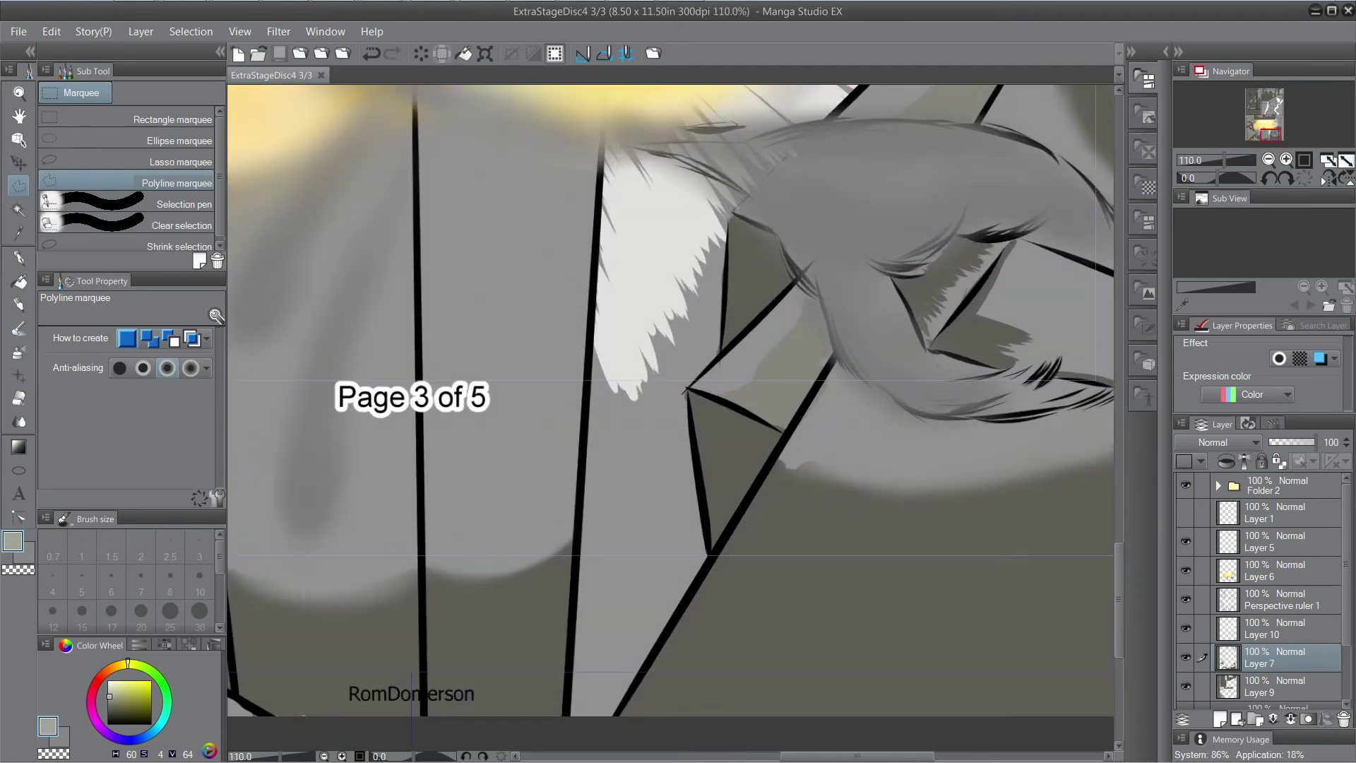
scroll(802, 339, "up", 3)
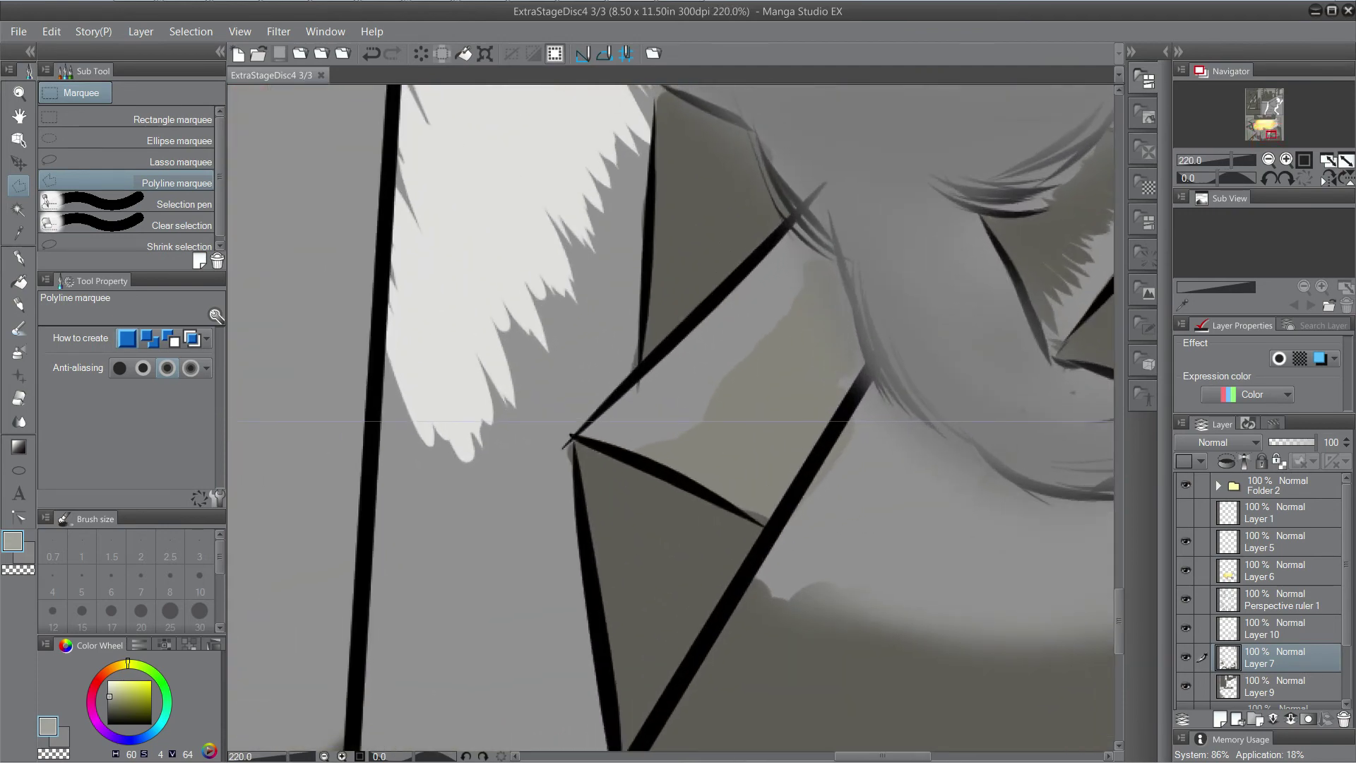
Toggle Layers 7, 10 and 9 to check which holds the shading of the angular roof beside the white burst, and select Layer 9.
left_click(1186, 656)
left_click(1185, 656)
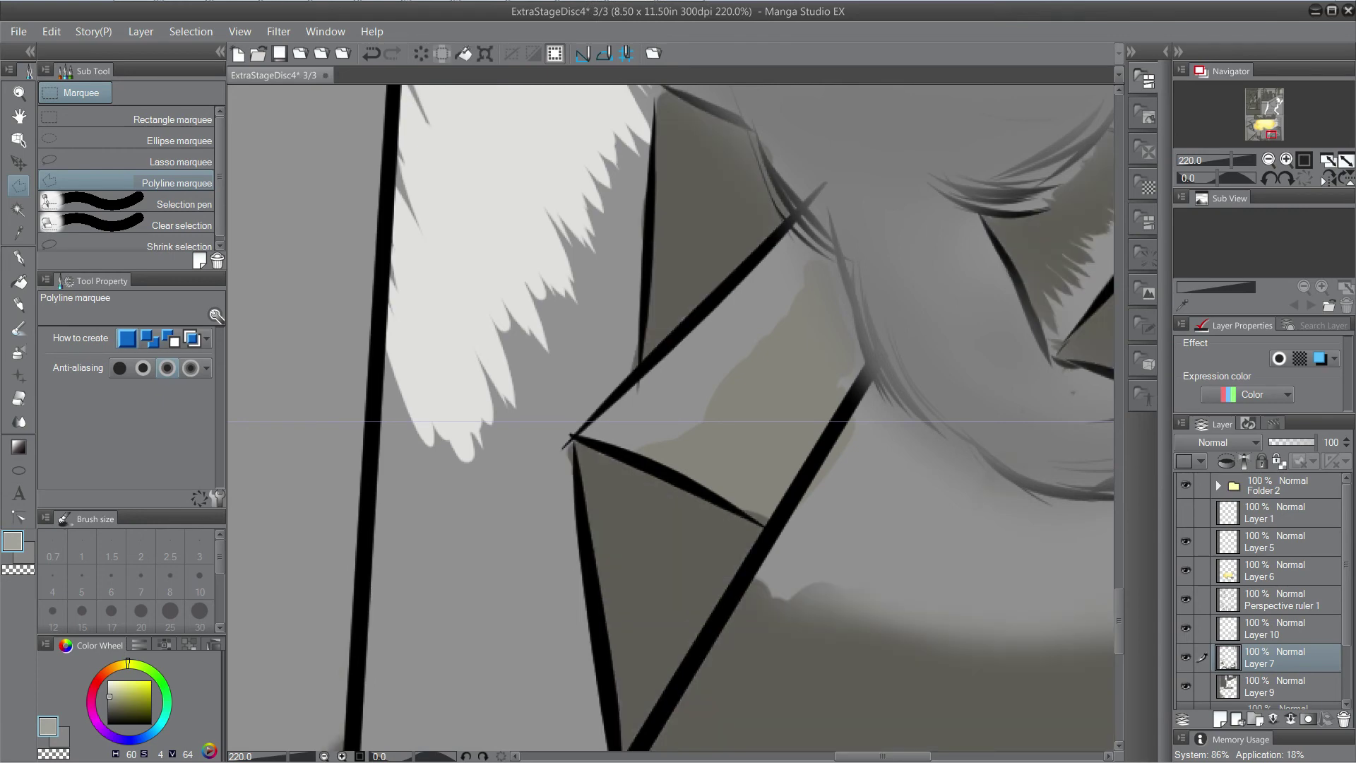
left_click(1264, 628)
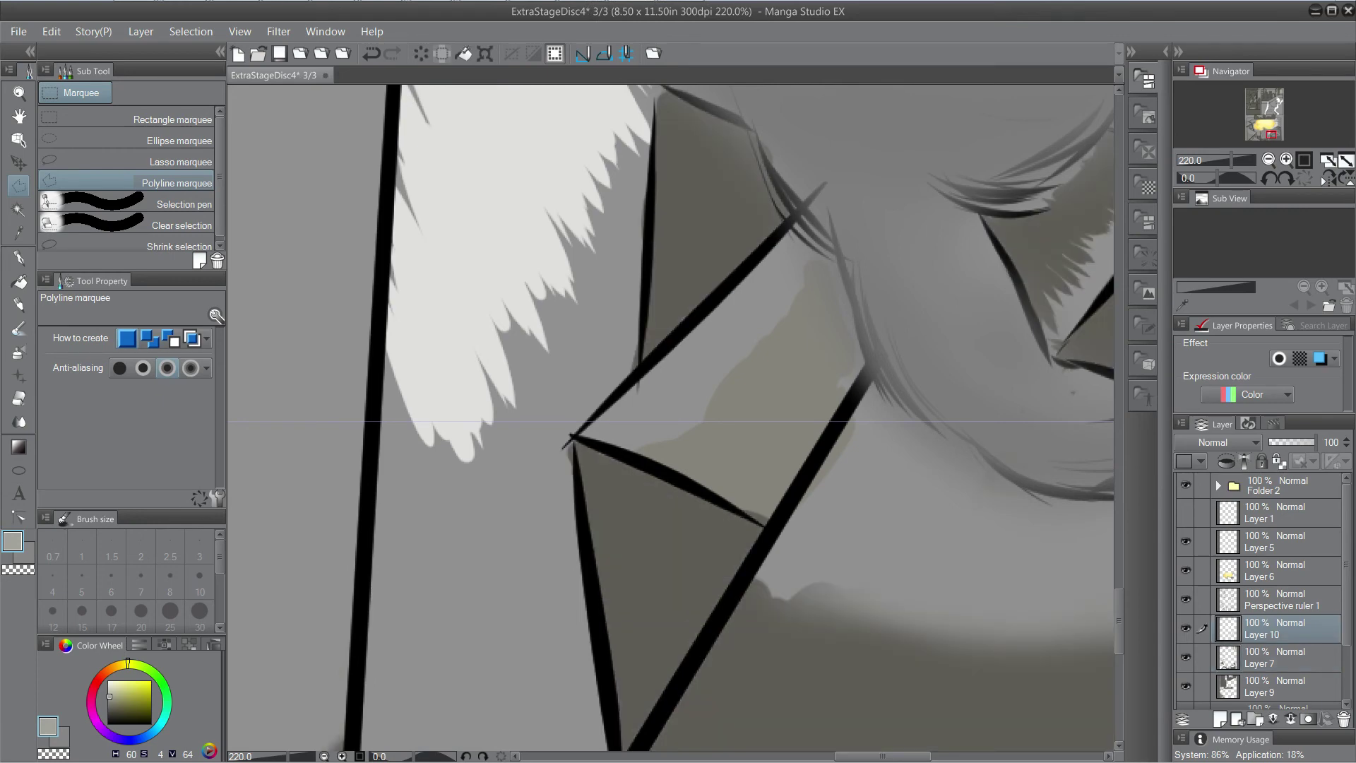
left_click(1186, 627)
left_click(1185, 628)
left_click(1186, 685)
left_click(1186, 685)
left_click(1271, 686)
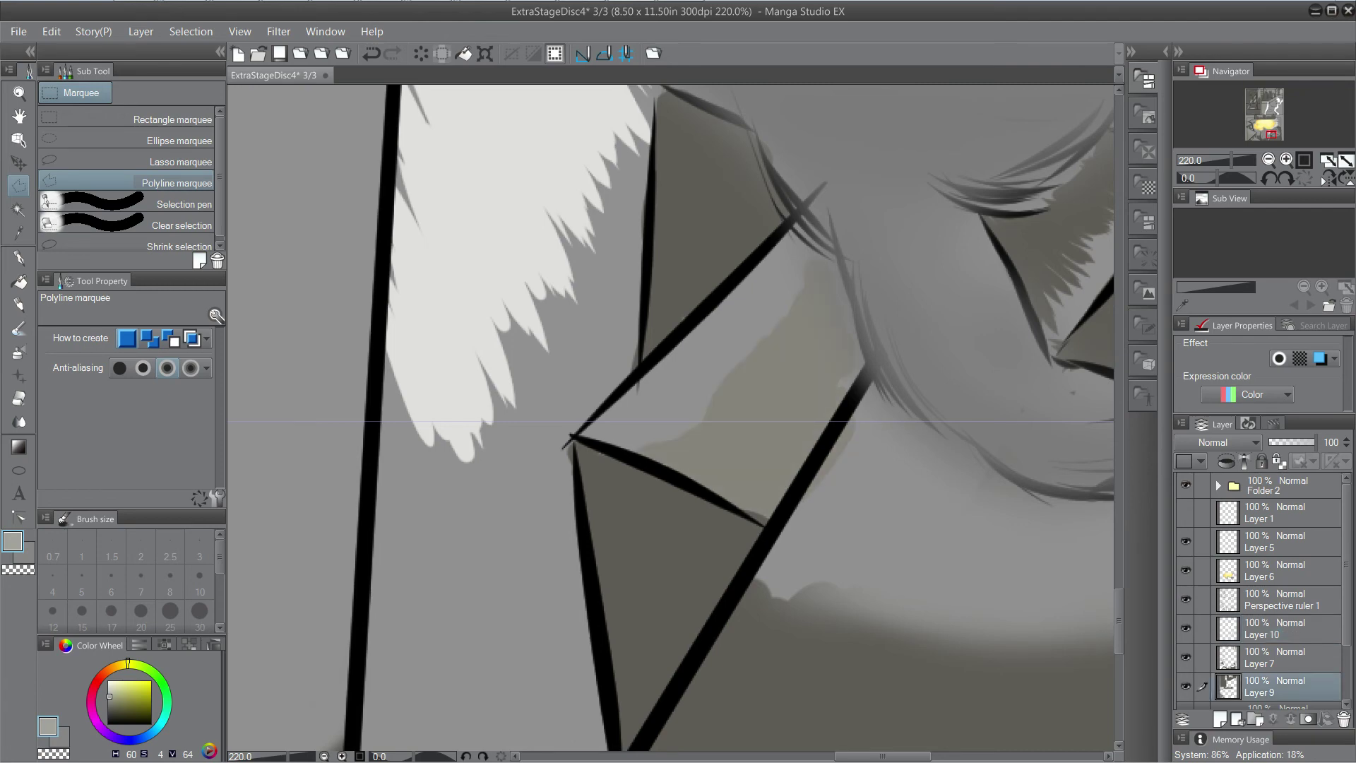
Sample the warm grey of the angular roof face beside the white burst for the G-pen on Layer 9.
key("p")
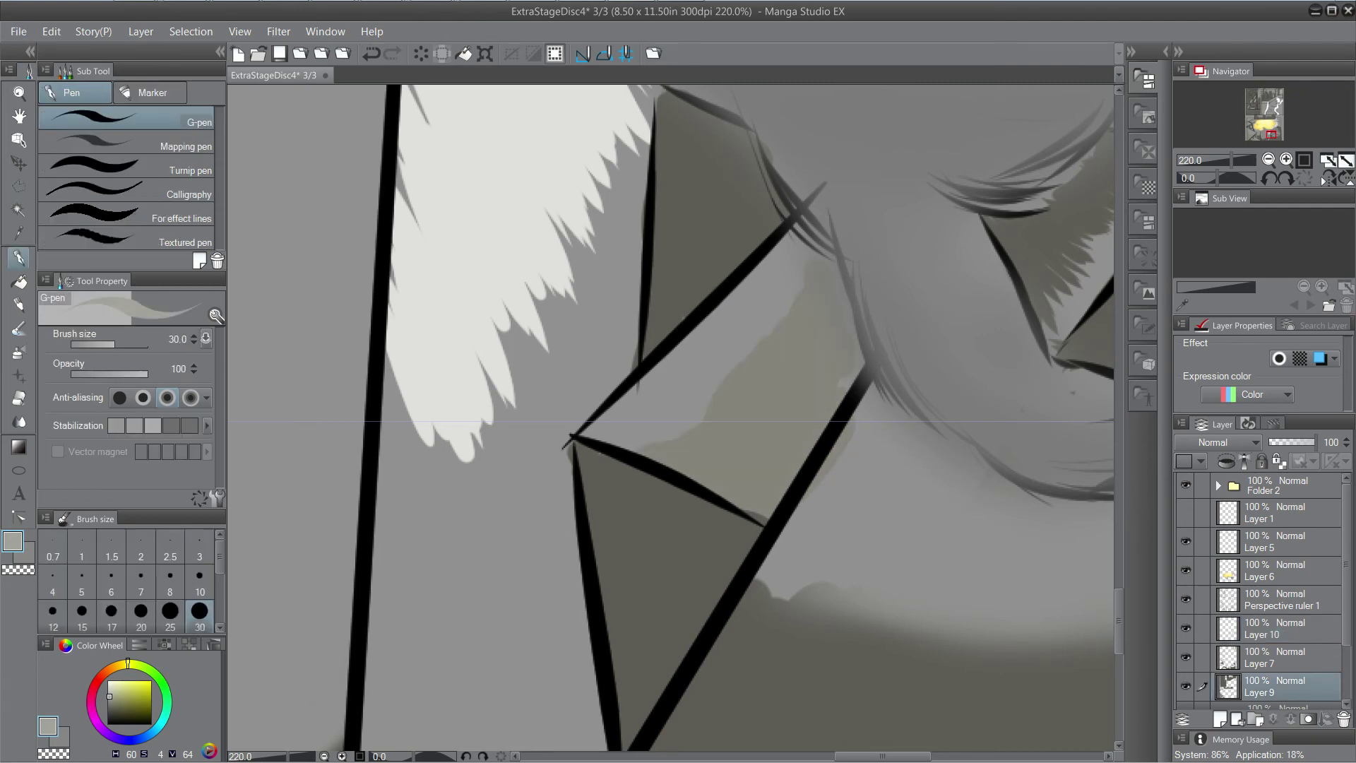
left_click(826, 378, "alt")
left_click_drag(855, 372, 848, 364)
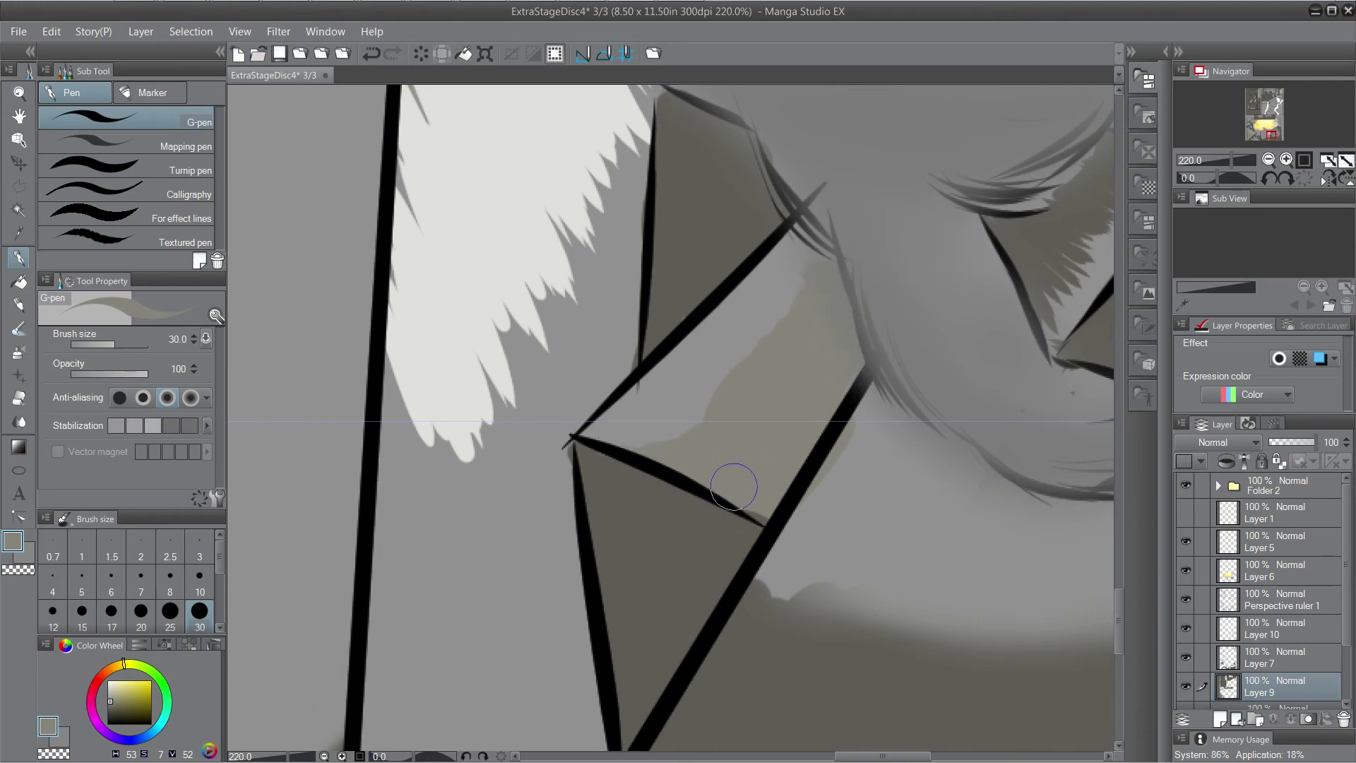
scroll(683, 449, "up", 3)
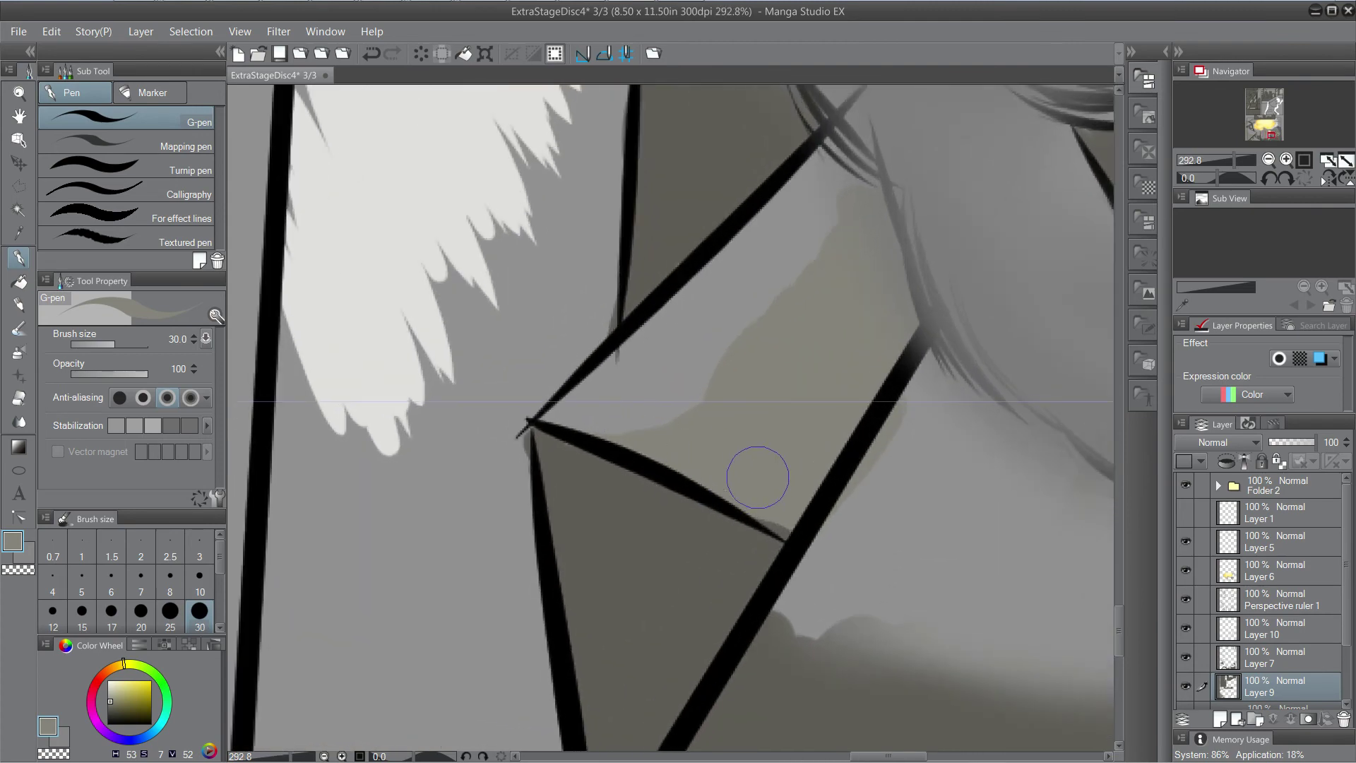
scroll(783, 360, "down", 6)
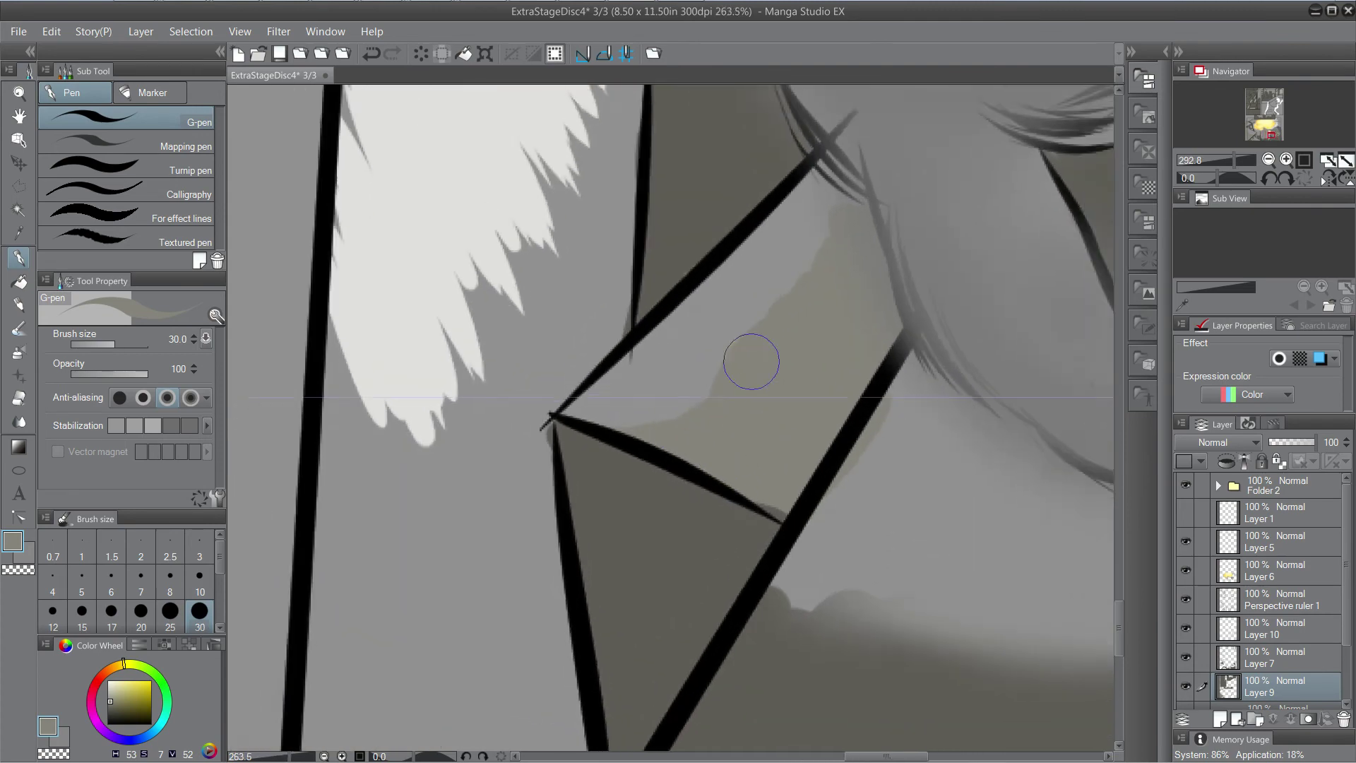
scroll(750, 364, "down", 4)
Select the Perspective ruler 1 layer and toggle its visibility to check that it holds the upper city panel's line art.
left_click_drag(669, 373, 951, 451)
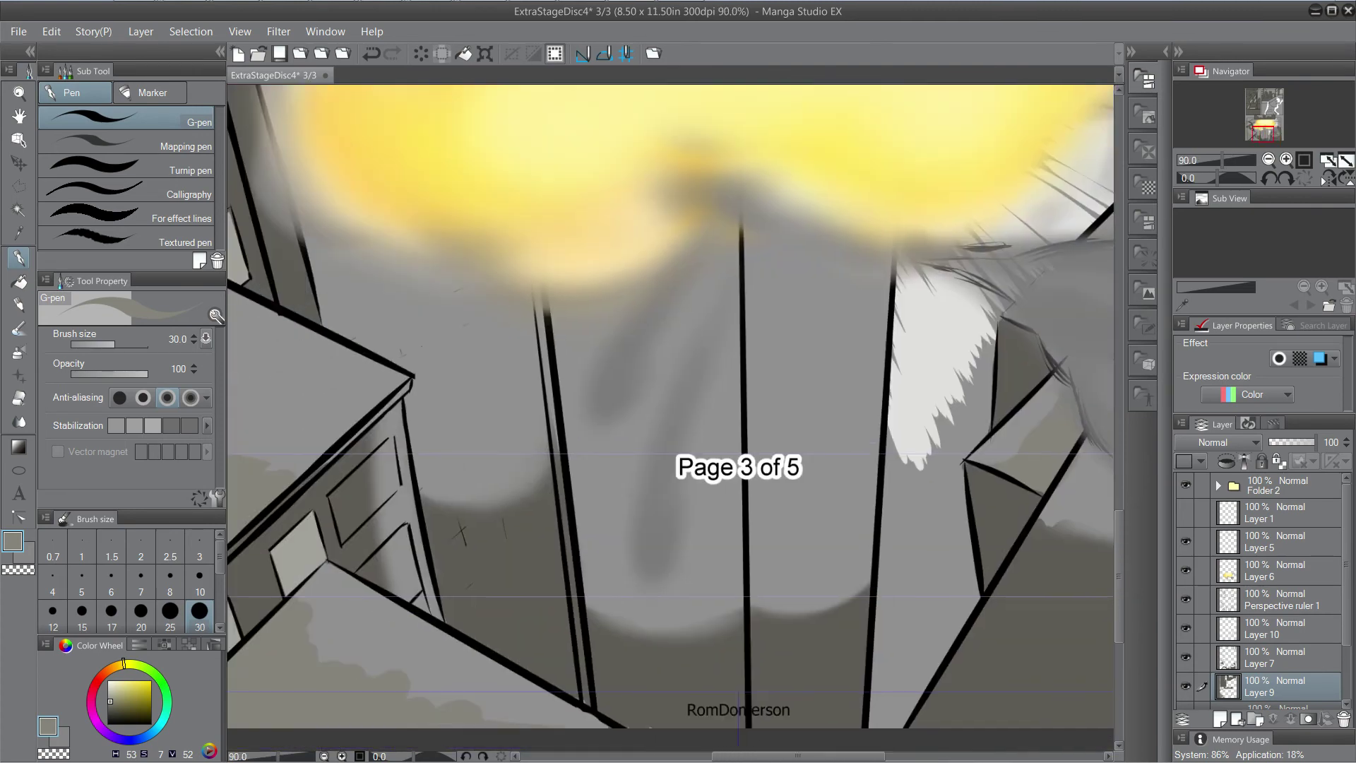
left_click_drag(713, 424, 943, 428)
left_click_drag(706, 339, 875, 546)
left_click_drag(749, 311, 807, 584)
left_click_drag(748, 268, 709, 632)
left_click_drag(671, 318, 822, 603)
left_click(1280, 599)
left_click(1185, 599)
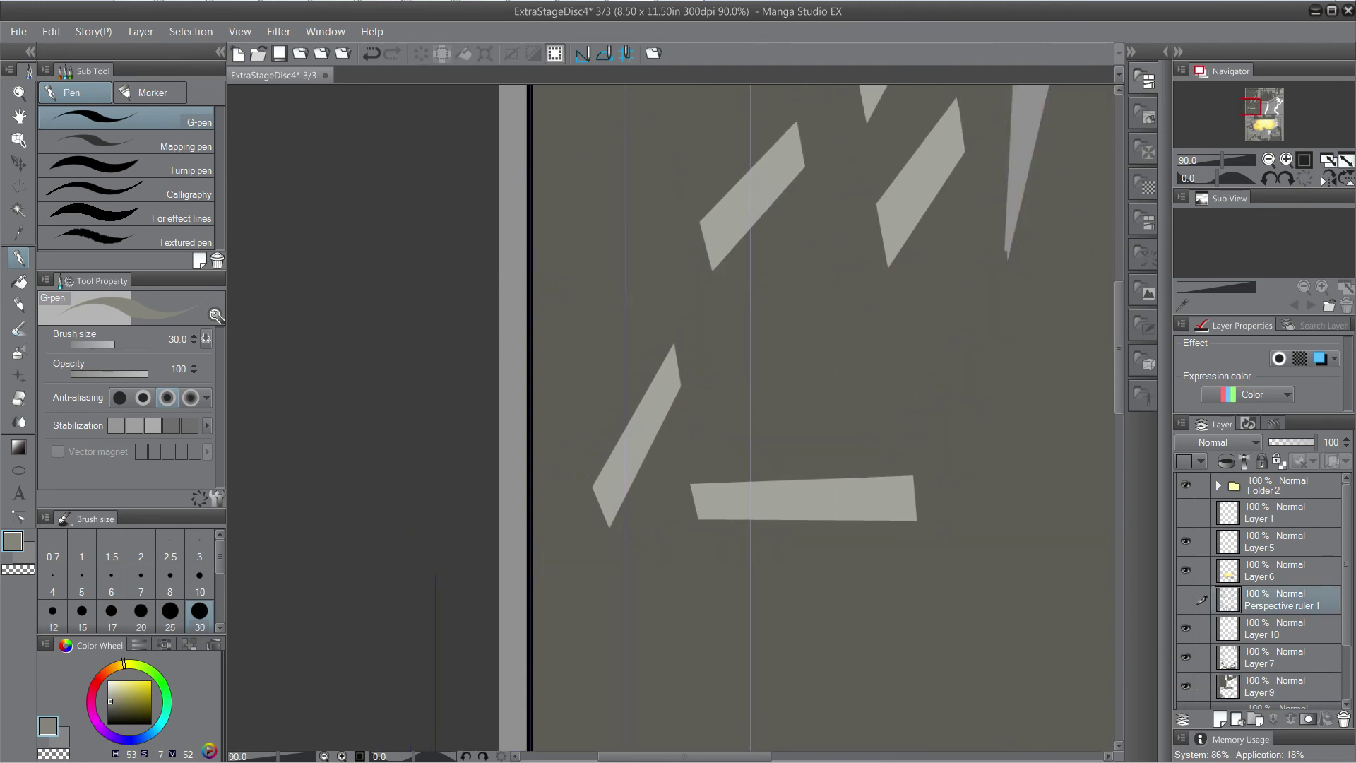
left_click(1185, 599)
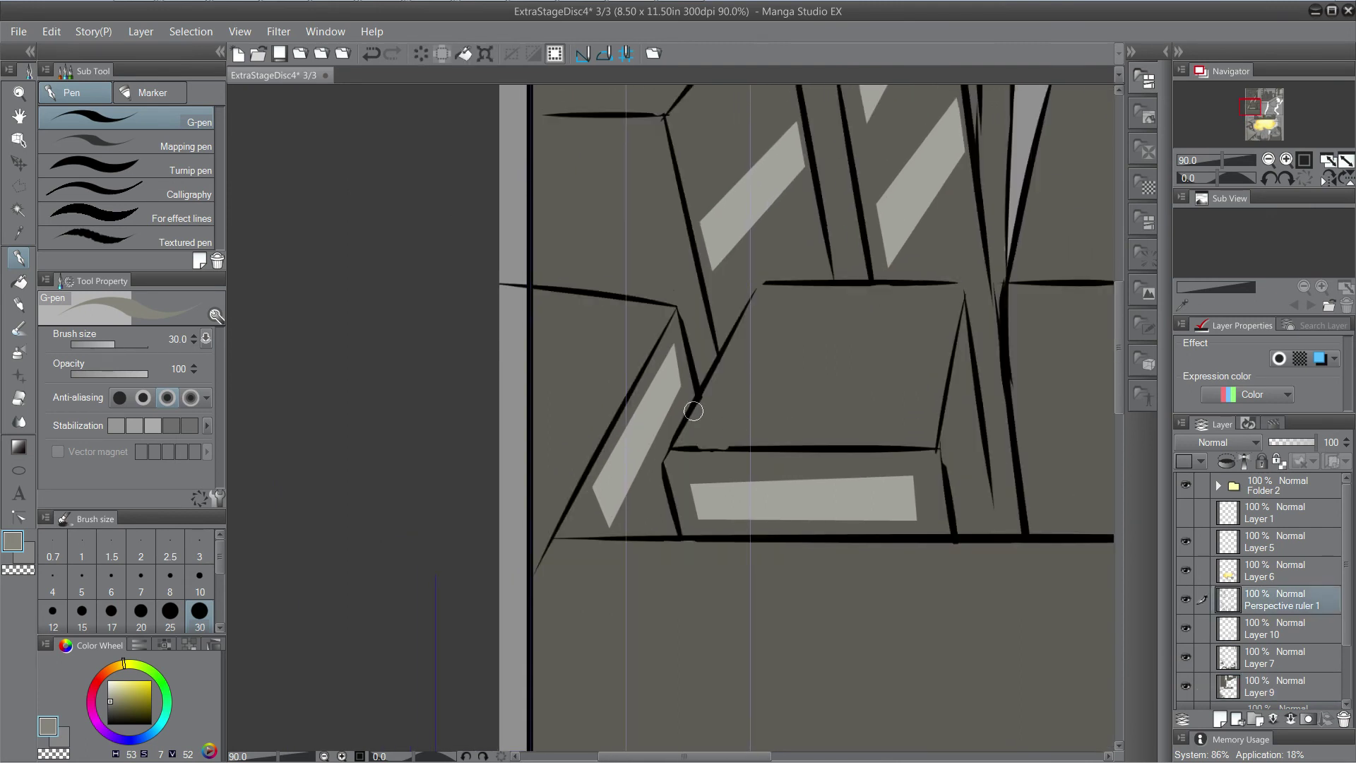
Set the drawing colour to black and redraw the uneven front roof edge of the low building with the G-pen.
scroll(399, 372, "up", 3)
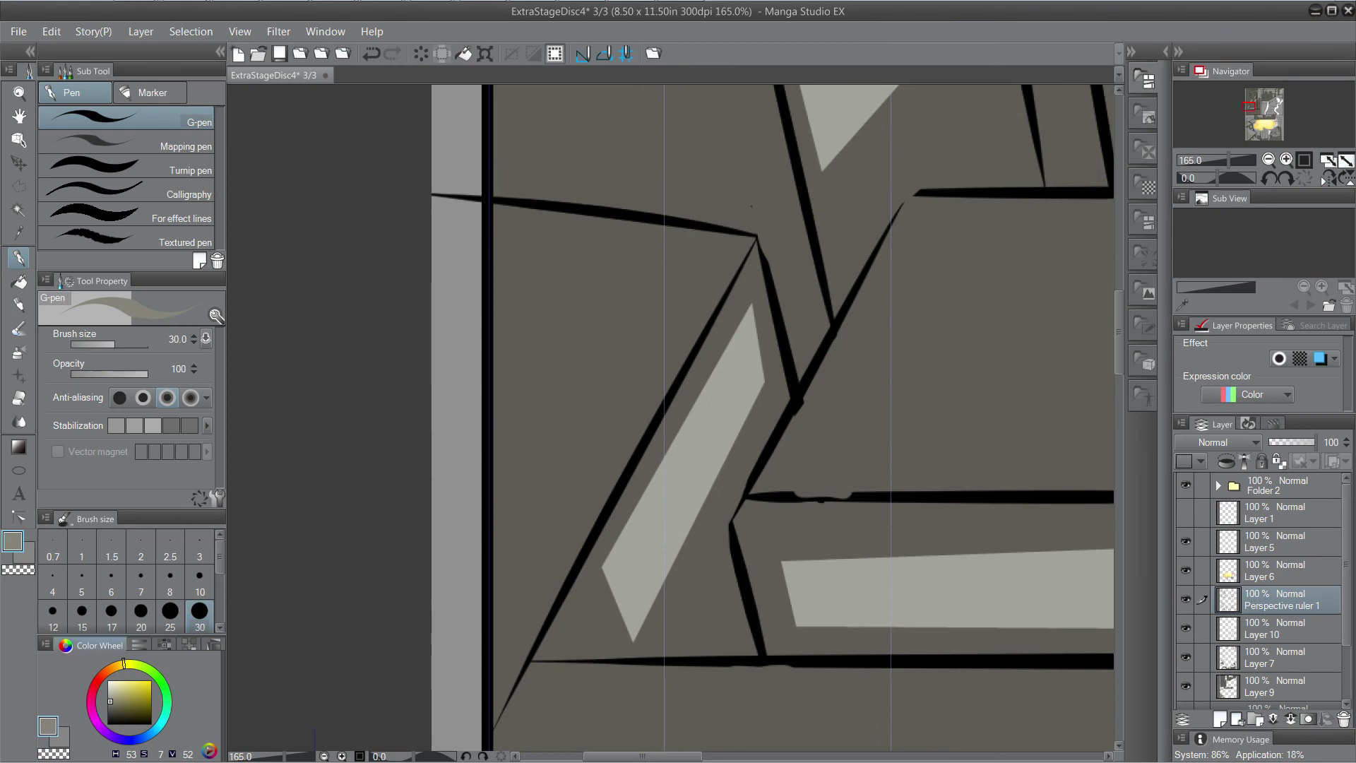
left_click_drag(140, 701, 107, 725)
left_click_drag(666, 538, 498, 535)
scroll(685, 475, "up", 1)
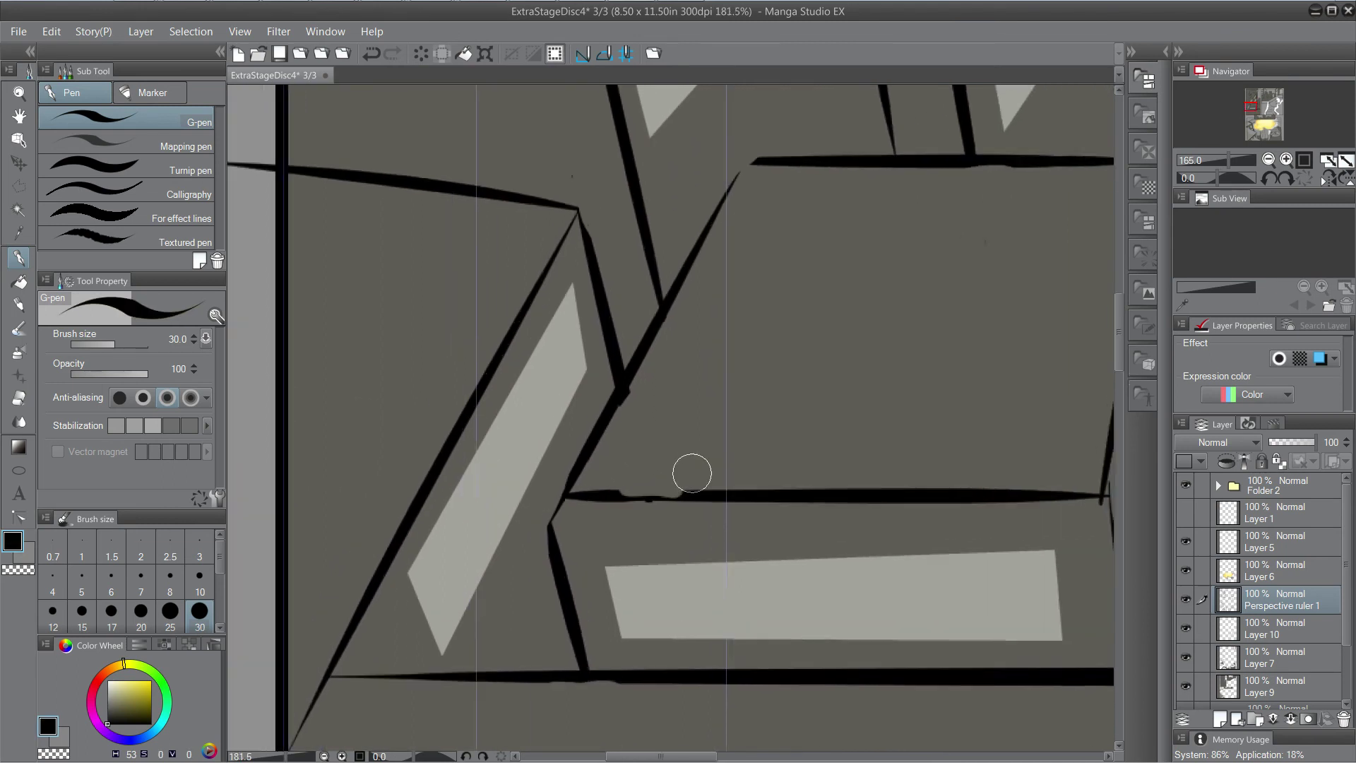
left_click_drag(557, 499, 788, 494)
key("ctrl+z")
key("ctrl+z")
key("ctrl+z")
left_click_drag(583, 499, 811, 484)
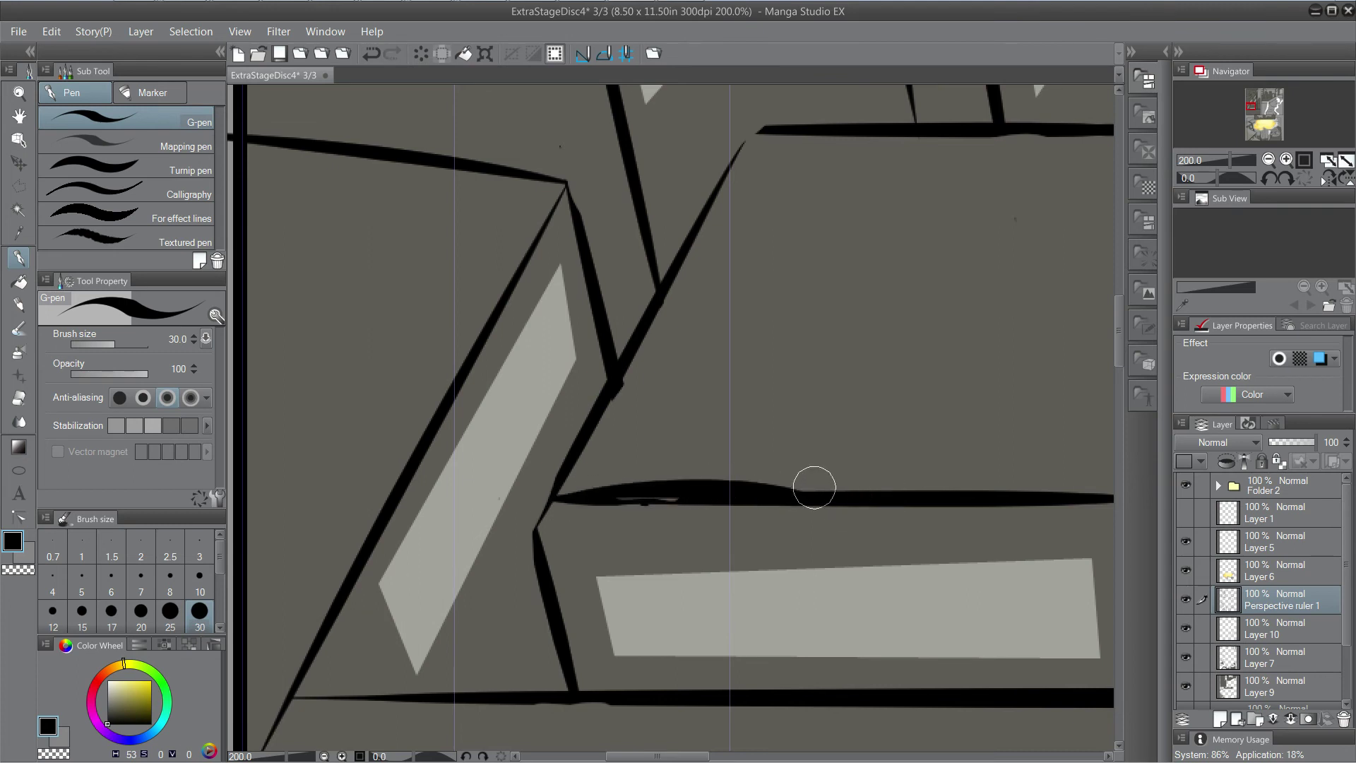
key("ctrl+z")
mouse_move(558, 500)
left_mouse_down()
mouse_move(812, 496)
mouse_move(787, 494)
left_mouse_up()
key("ctrl+z")
Close the gaps at the two back corners of the low building's roof with black G-pen strokes.
mouse_move(682, 292)
left_mouse_down()
mouse_move(605, 472)
mouse_move(642, 365)
left_mouse_up()
key("ctrl+z")
left_click_drag(688, 310, 650, 346)
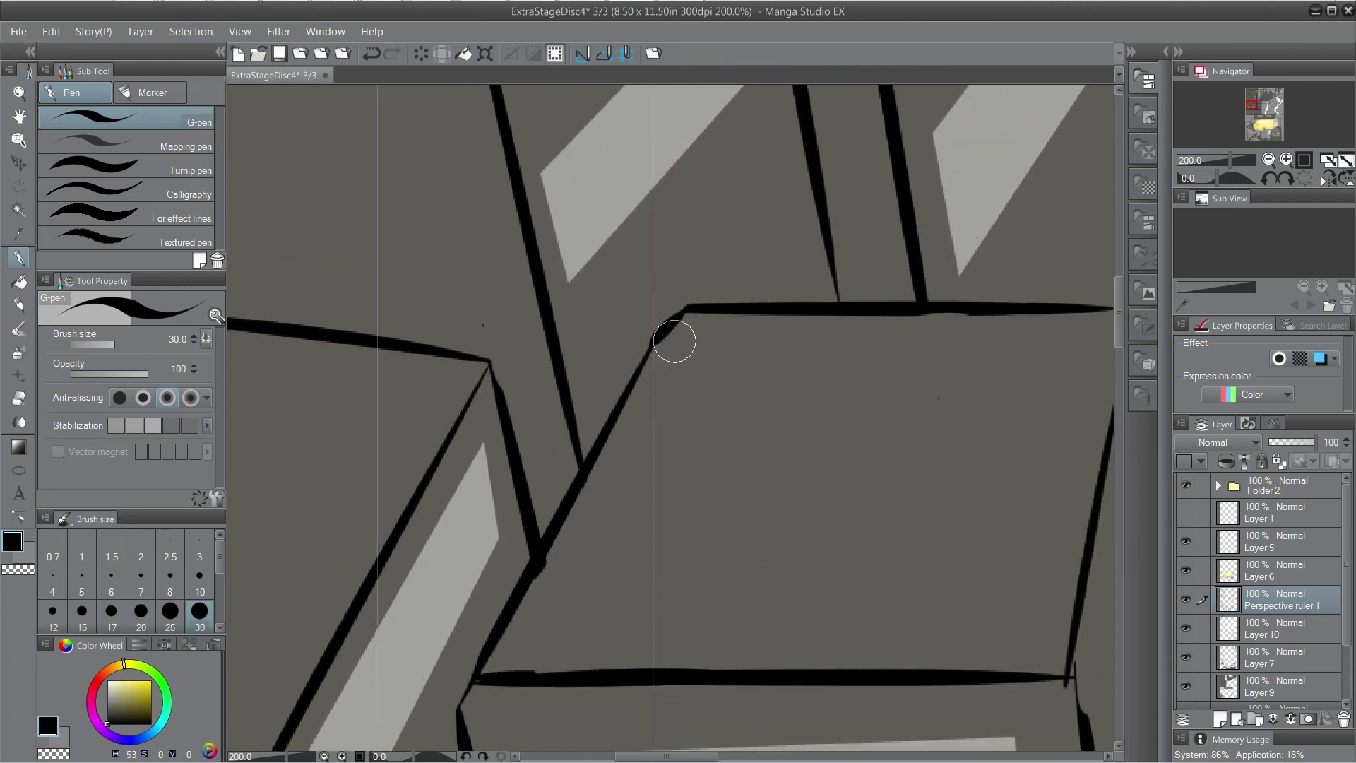
scroll(880, 399, "down", 1)
left_click_drag(932, 351, 709, 349)
scroll(840, 339, "up", 2)
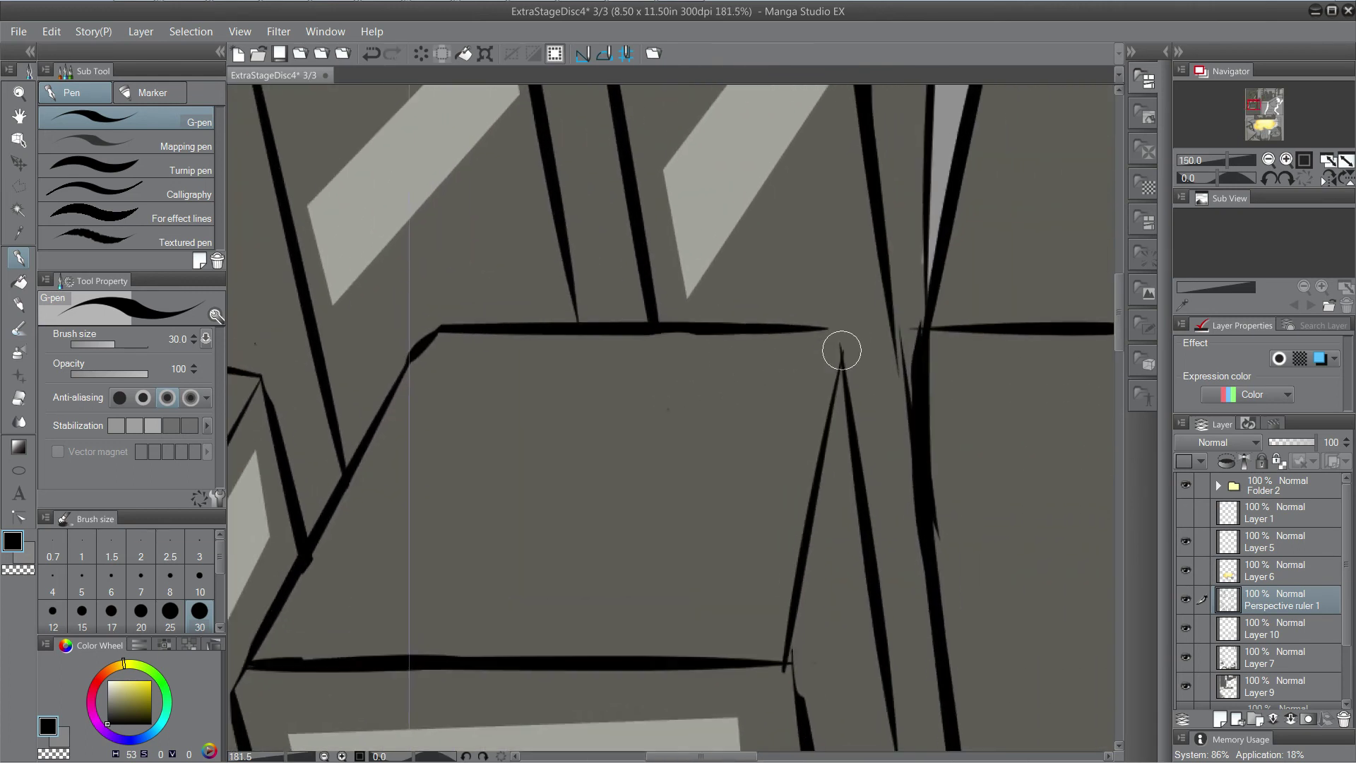
left_click_drag(825, 330, 841, 370)
key("ctrl+z")
Extend the tapering wall line beside the low building down to the ground line with a black G-pen stroke.
mouse_move(895, 706)
left_mouse_down()
mouse_move(886, 409)
mouse_move(848, 422)
mouse_move(850, 534)
left_mouse_up()
key("ctrl+z")
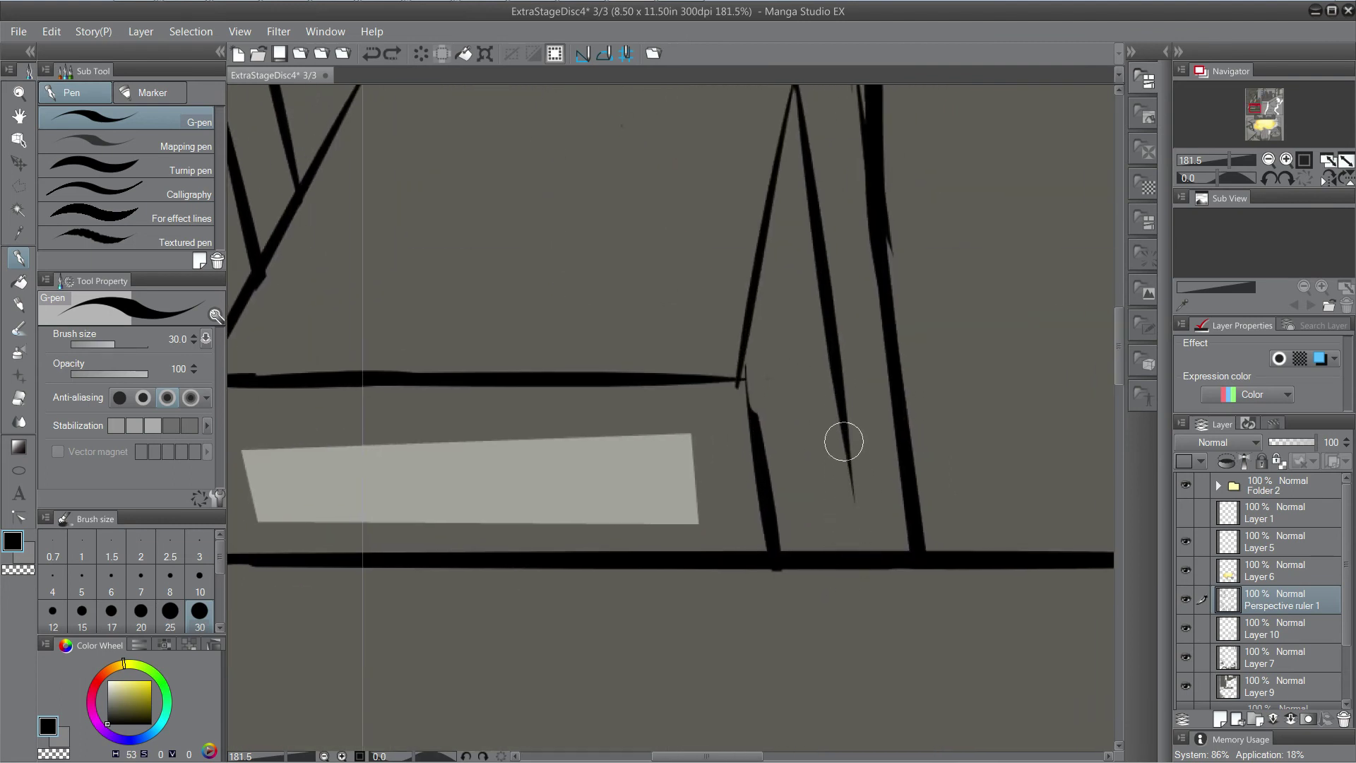
left_click_drag(844, 439, 871, 565)
key("ctrl+z")
left_click_drag(849, 464, 872, 543)
scroll(856, 507, "down", 4)
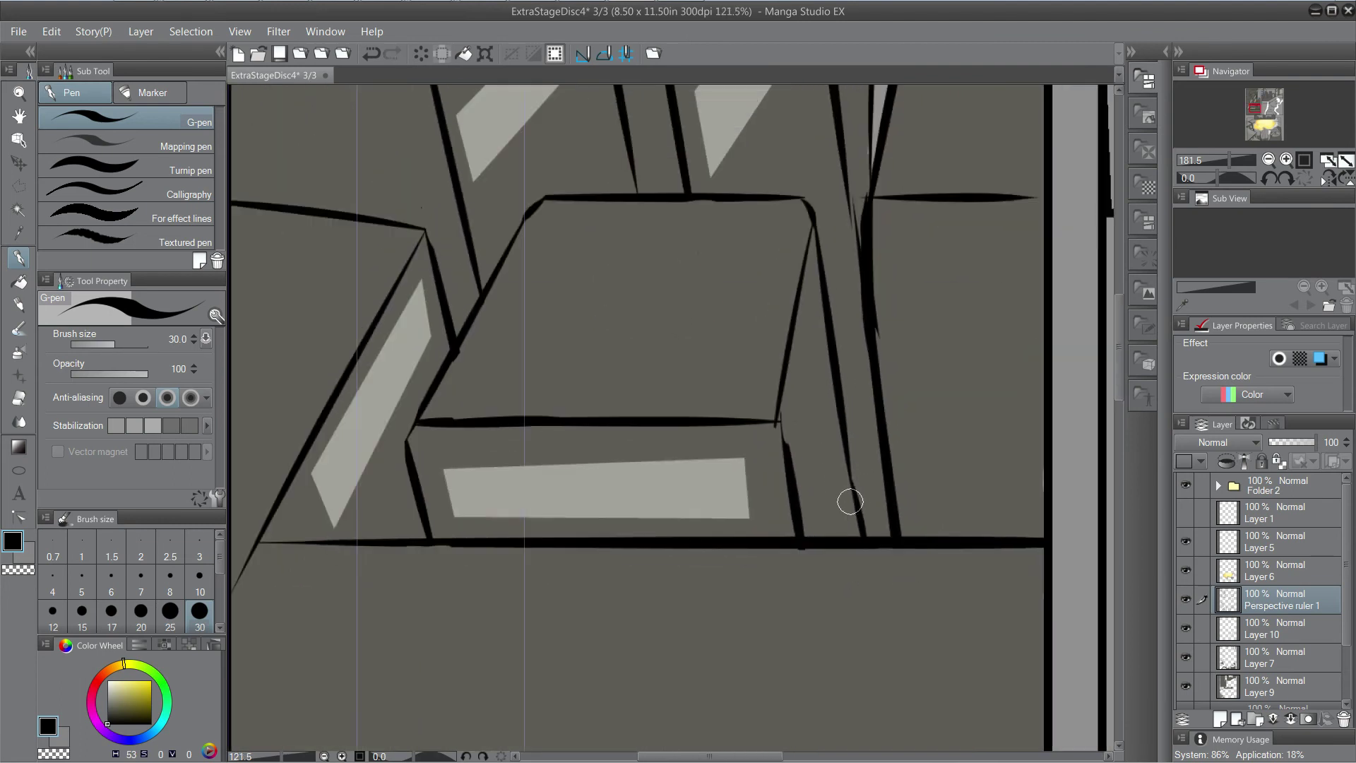
Erase the roof line's overhanging end at the back corner of the building beside the panel's inner border.
left_click_drag(833, 423, 740, 504)
left_click_drag(740, 317, 687, 716)
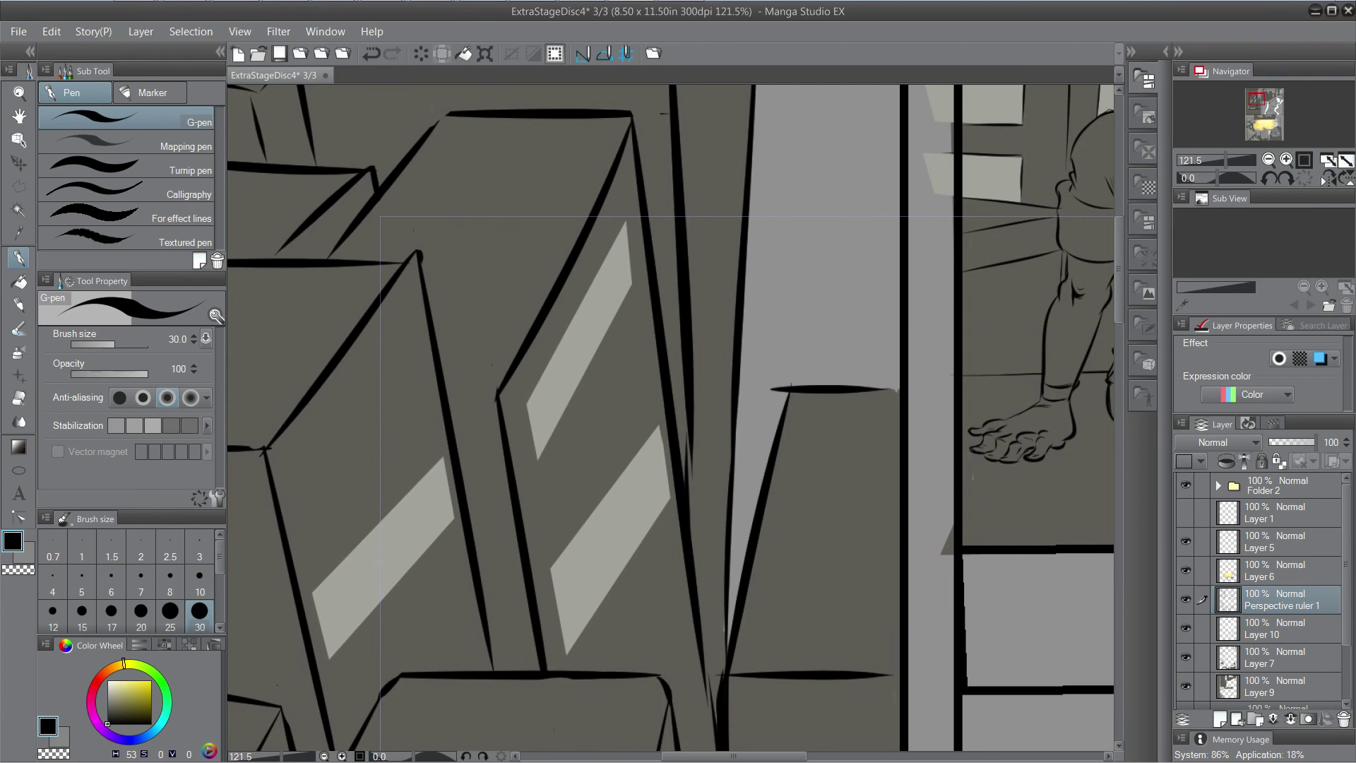
key("e")
scroll(765, 387, "up", 4)
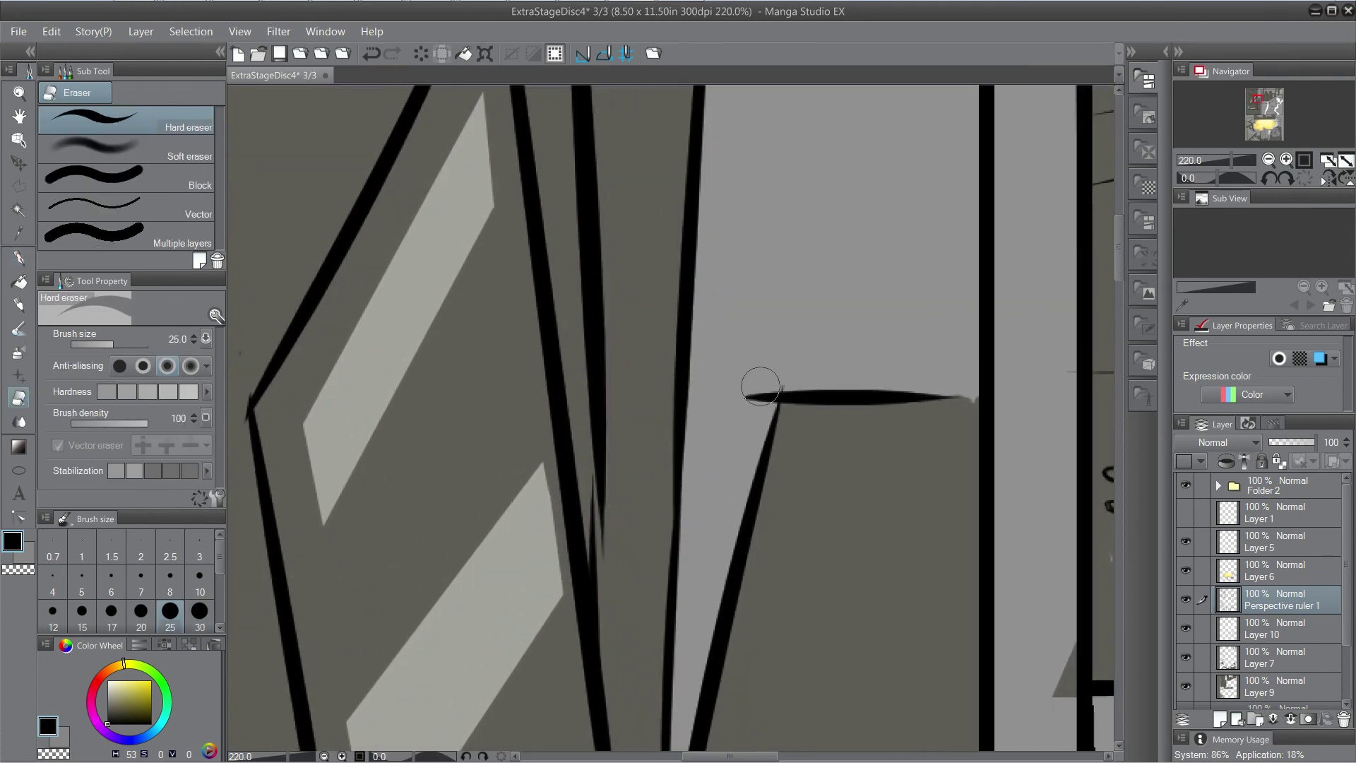
scroll(730, 390, "down", 2)
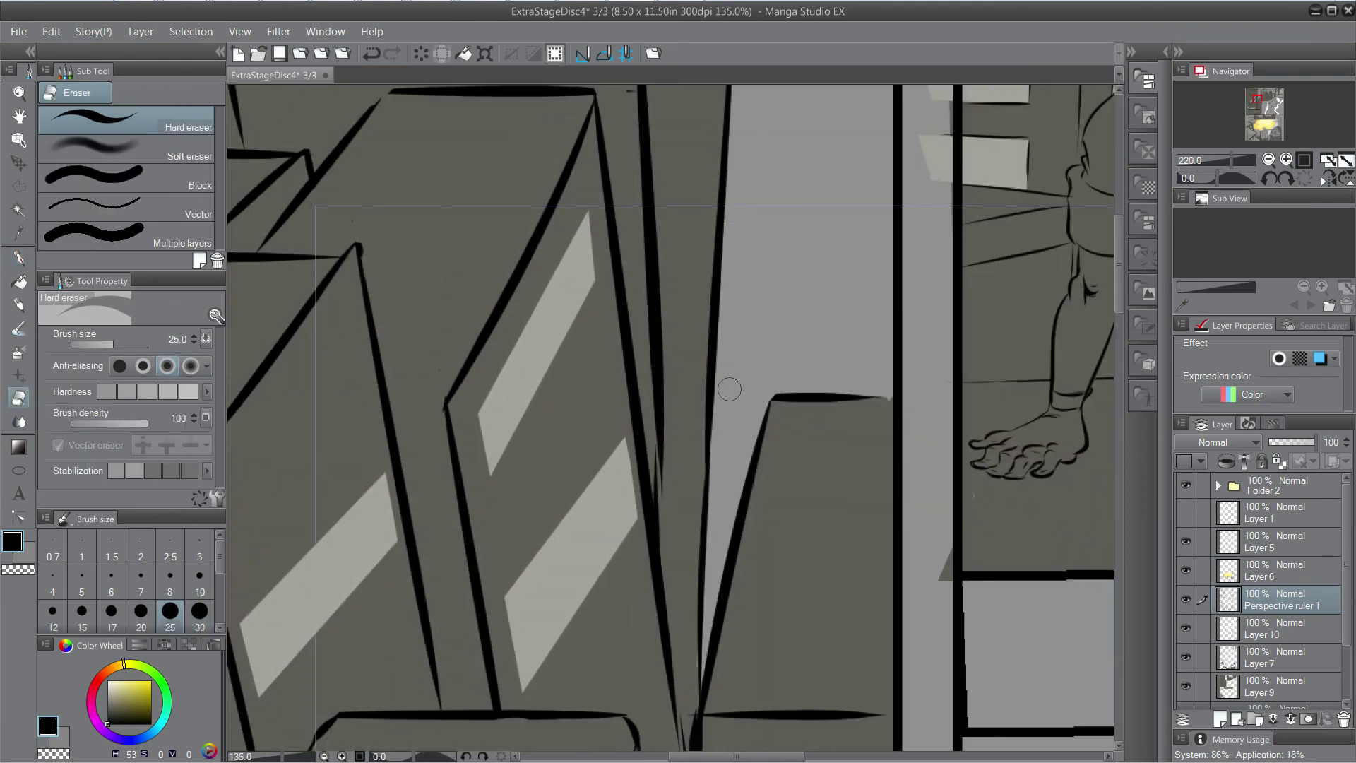
Draw the missing side roof edge of the large rear building from its corner up to the panel border with the black G-pen.
left_click_drag(678, 345, 849, 584)
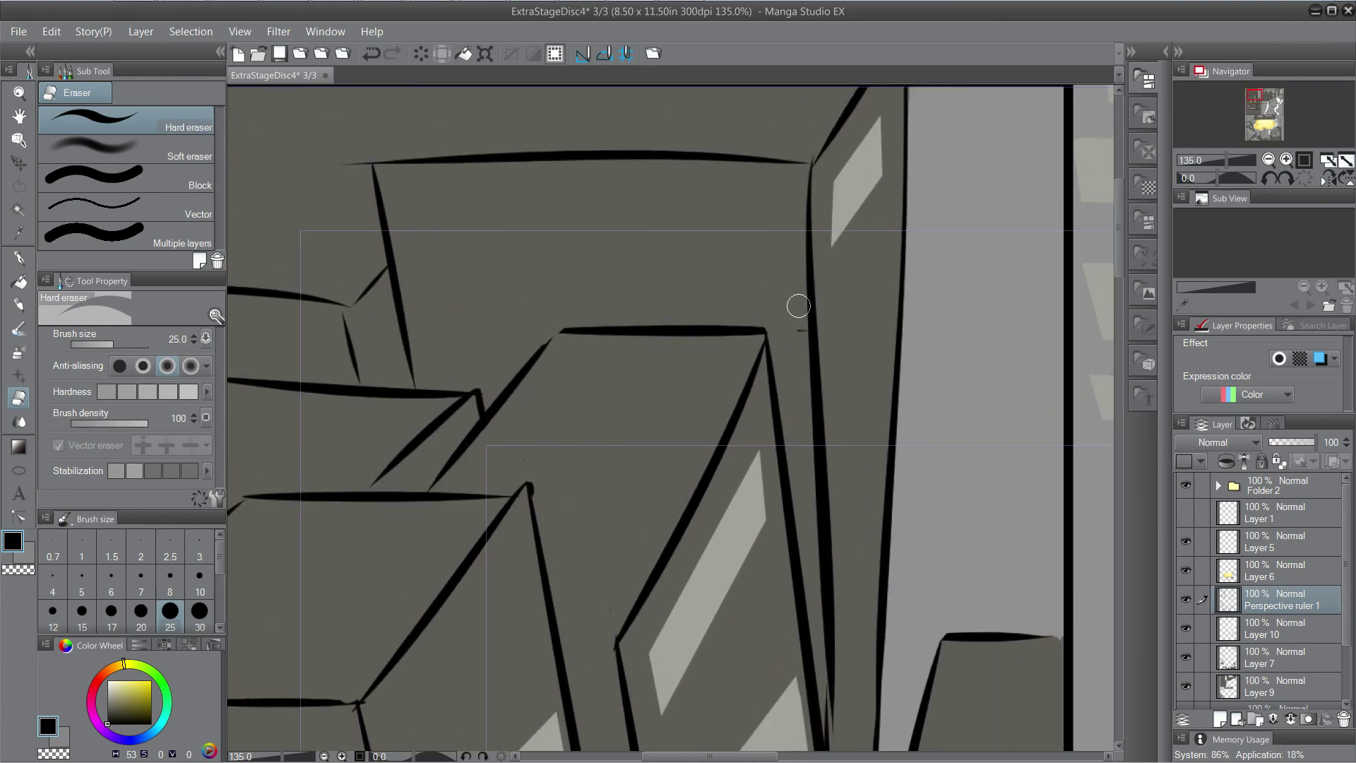
mouse_move(670, 371)
left_mouse_down()
mouse_move(796, 268)
mouse_move(894, 392)
mouse_move(716, 462)
mouse_move(678, 596)
mouse_move(899, 471)
mouse_move(921, 502)
left_mouse_up()
left_click_drag(589, 299, 712, 165)
key("p")
scroll(636, 290, "up", 3)
key("ctrl+z")
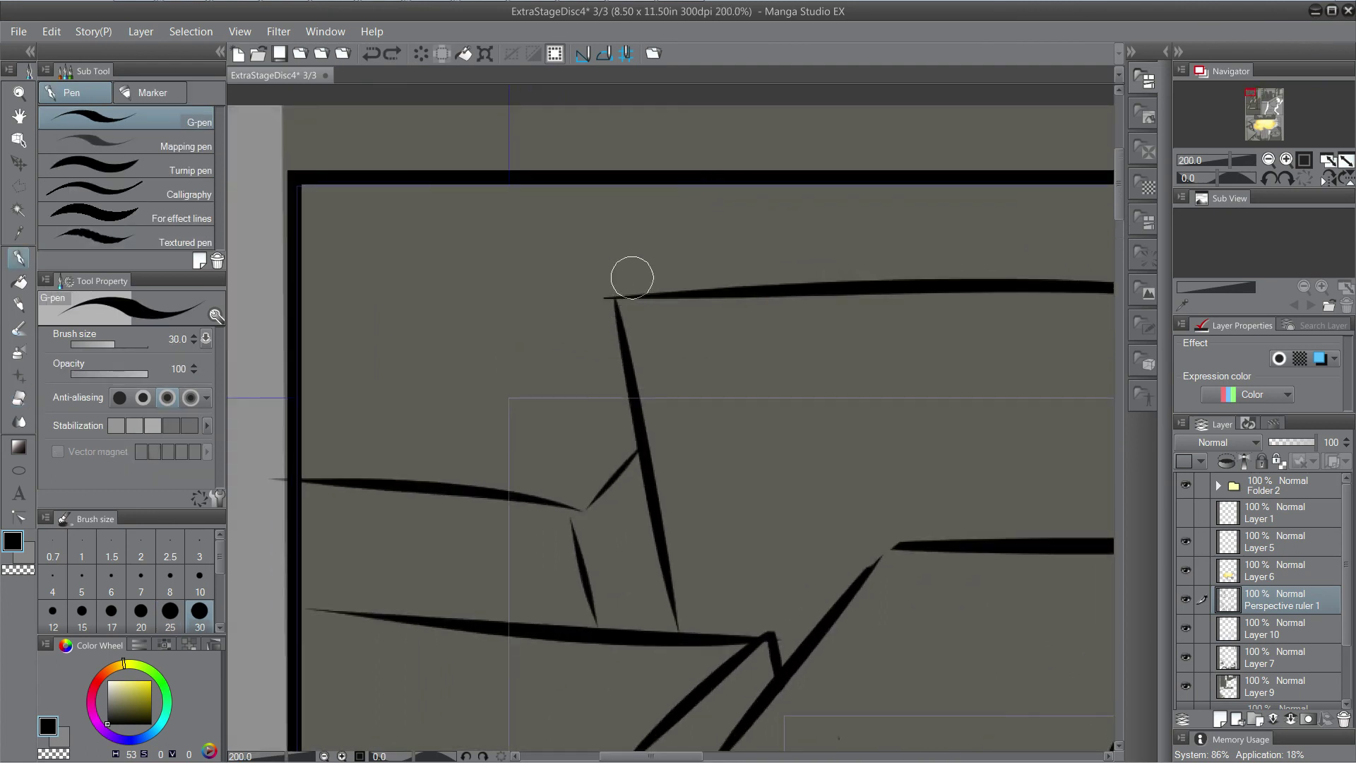
left_click_drag(612, 299, 718, 157)
scroll(672, 352, "down", 2)
scroll(673, 352, "down", 2)
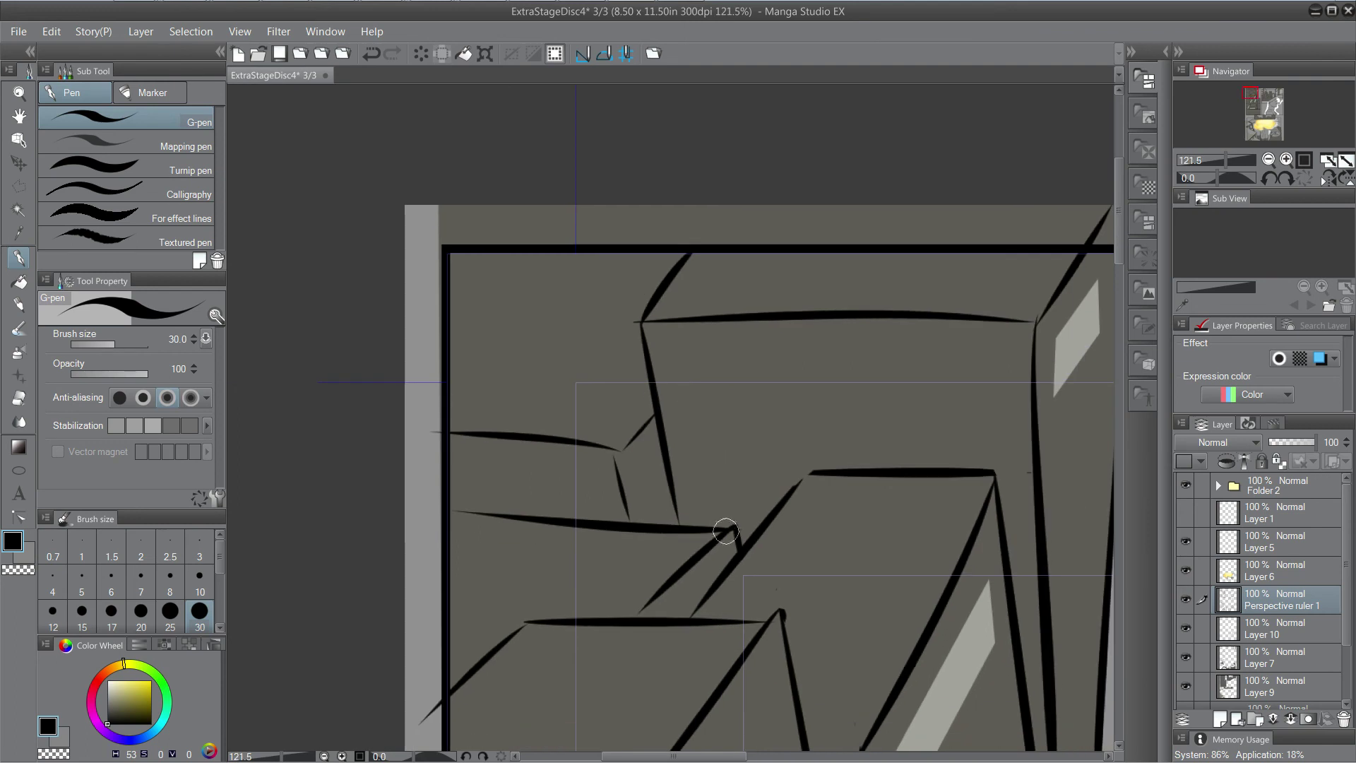
Draw a short horizontal roof line bridging the gap between the two windowed buildings mid-panel with the black G-pen.
left_click_drag(726, 531, 754, 89)
mouse_move(784, 550)
left_mouse_down()
mouse_move(774, 338)
mouse_move(636, 256)
mouse_move(557, 242)
mouse_move(504, 191)
mouse_move(449, 468)
mouse_move(485, 743)
mouse_move(547, 738)
left_mouse_up()
left_click_drag(661, 288, 629, 467)
scroll(768, 390, "down", 3)
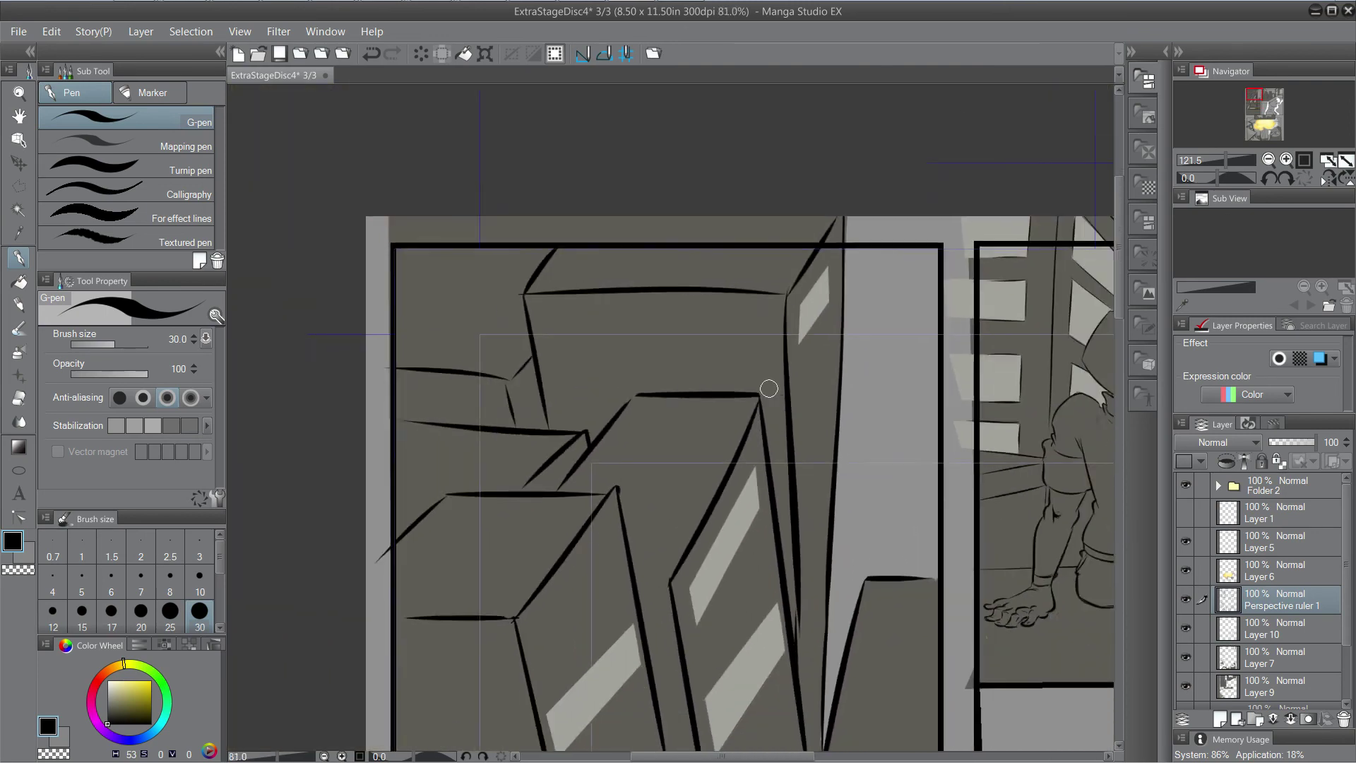
left_click_drag(780, 424, 729, 196)
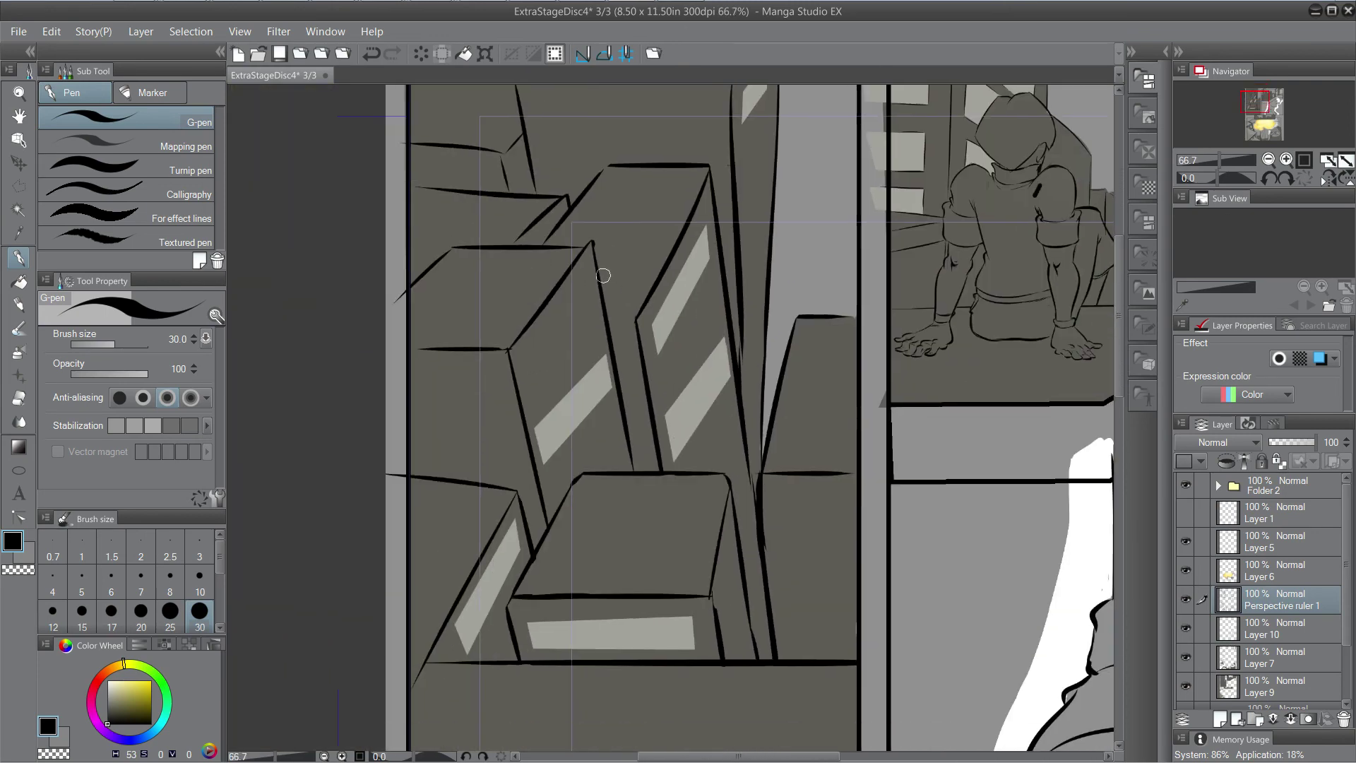
scroll(603, 276, "up", 5)
mouse_move(680, 304)
left_mouse_down()
mouse_move(545, 308)
mouse_move(567, 308)
left_mouse_up()
key("ctrl+z")
key("ctrl+z")
left_click_drag(684, 301, 583, 309)
key("ctrl+z")
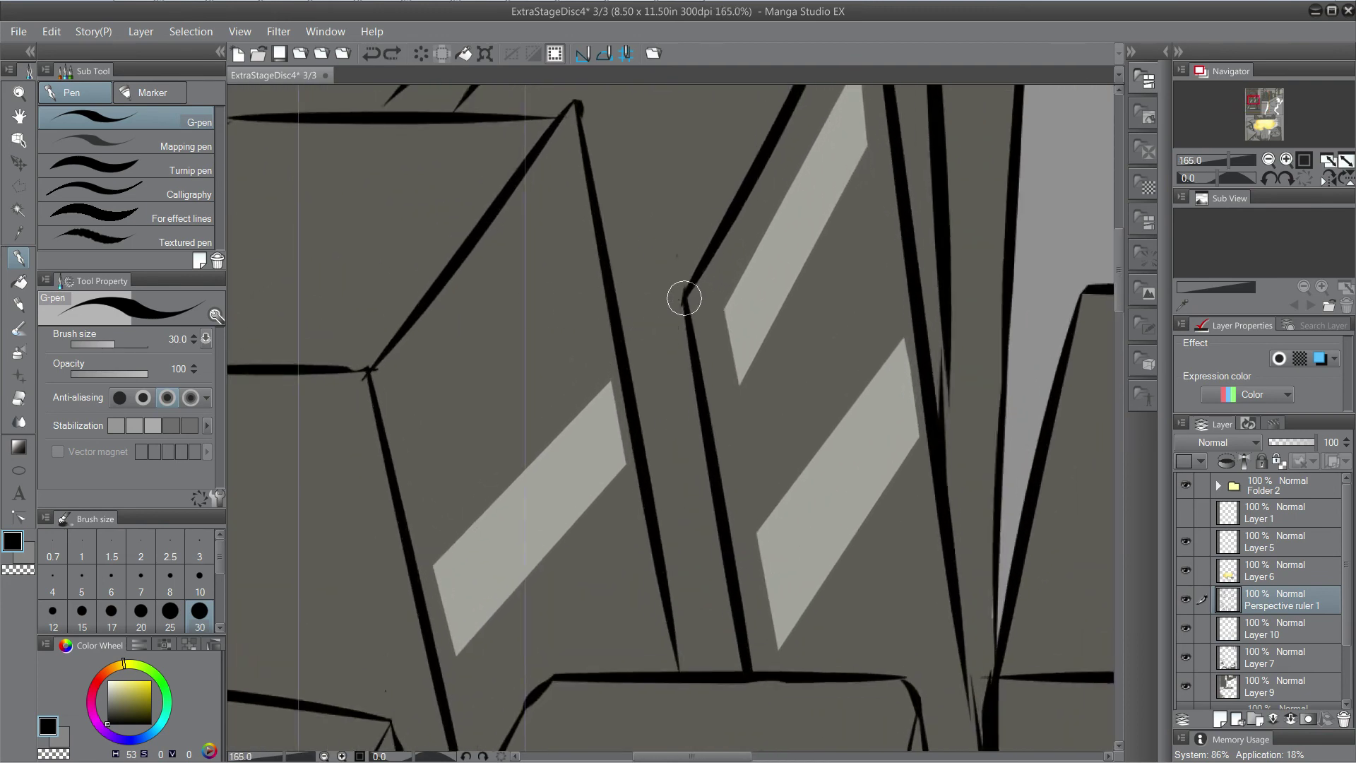
left_click_drag(682, 299, 617, 299)
scroll(679, 307, "down", 2)
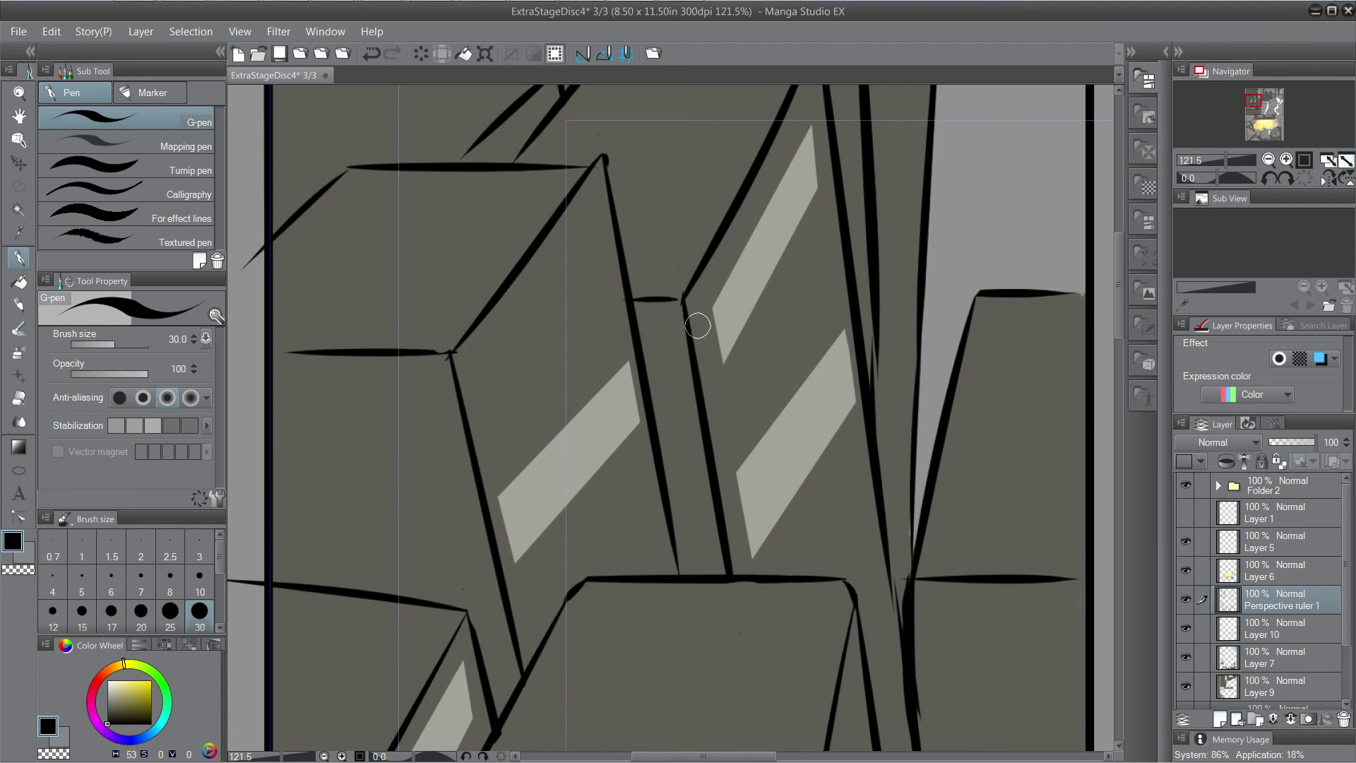
Extend the front roof line of the large building at the panel's outer edge to meet the panel border.
left_click_drag(671, 600, 631, 197)
left_click_drag(635, 451, 623, 320)
left_click_drag(565, 247, 690, 651)
left_click_drag(622, 282, 868, 440)
scroll(612, 360, "up", 2)
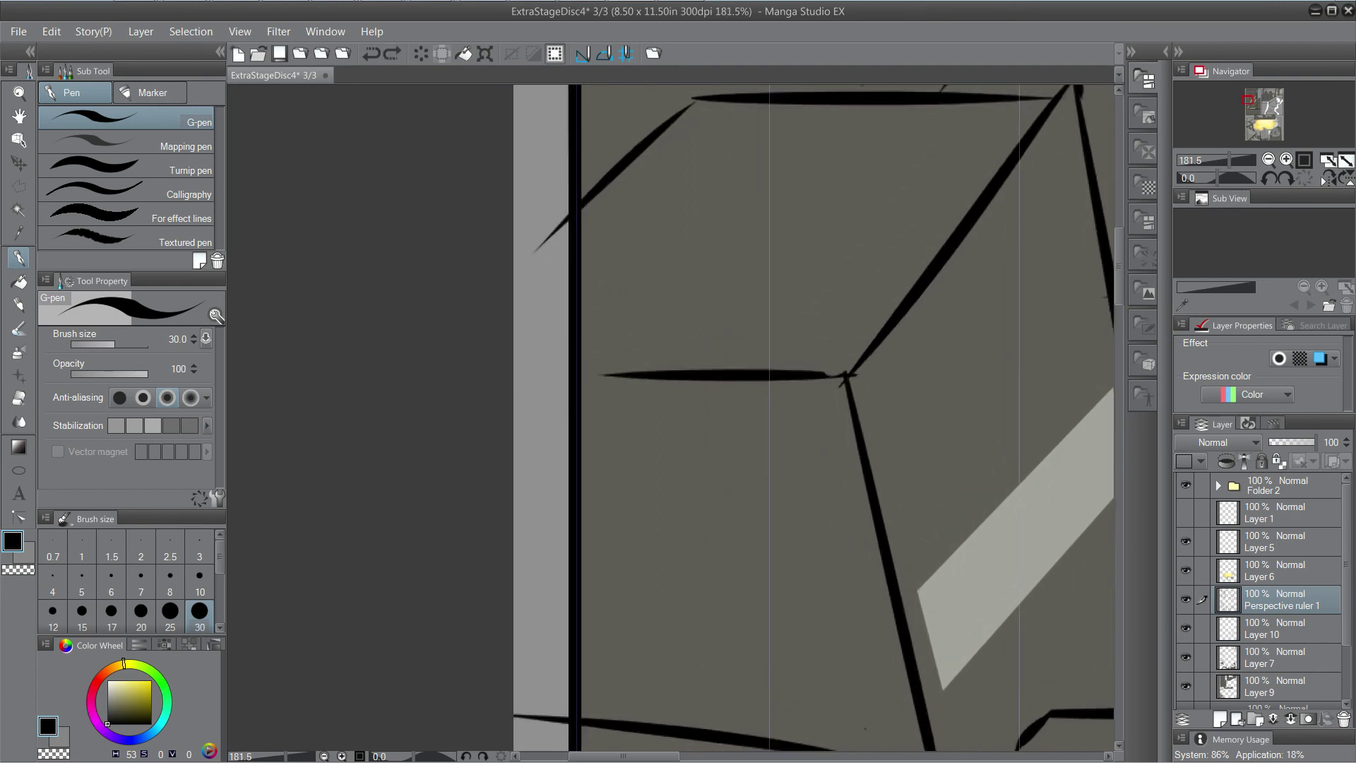
key("ctrl+z")
key("ctrl+z")
left_click_drag(625, 378, 562, 377)
Close the gaps at the tall windowed building's back roof corner and the small rear building's corner with black G-pen strokes.
mouse_move(727, 187)
left_mouse_down()
mouse_move(376, 457)
mouse_move(437, 566)
mouse_move(408, 570)
left_mouse_up()
key("ctrl+z")
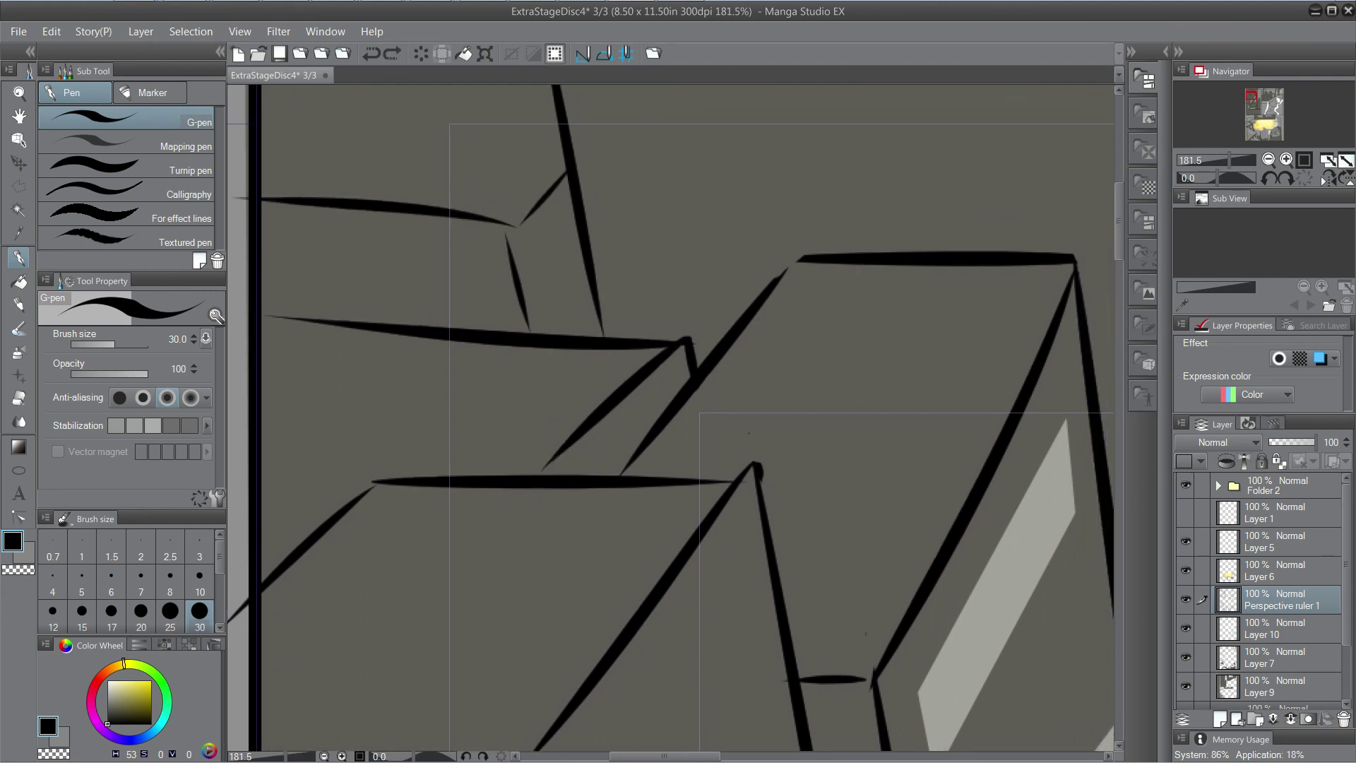
left_click_drag(539, 472, 601, 415)
left_click_drag(809, 255, 773, 282)
mouse_move(518, 229)
left_mouse_down()
mouse_move(533, 328)
mouse_move(523, 295)
left_mouse_up()
key("ctrl+z")
key("ctrl+z")
scroll(531, 312, "down", 3)
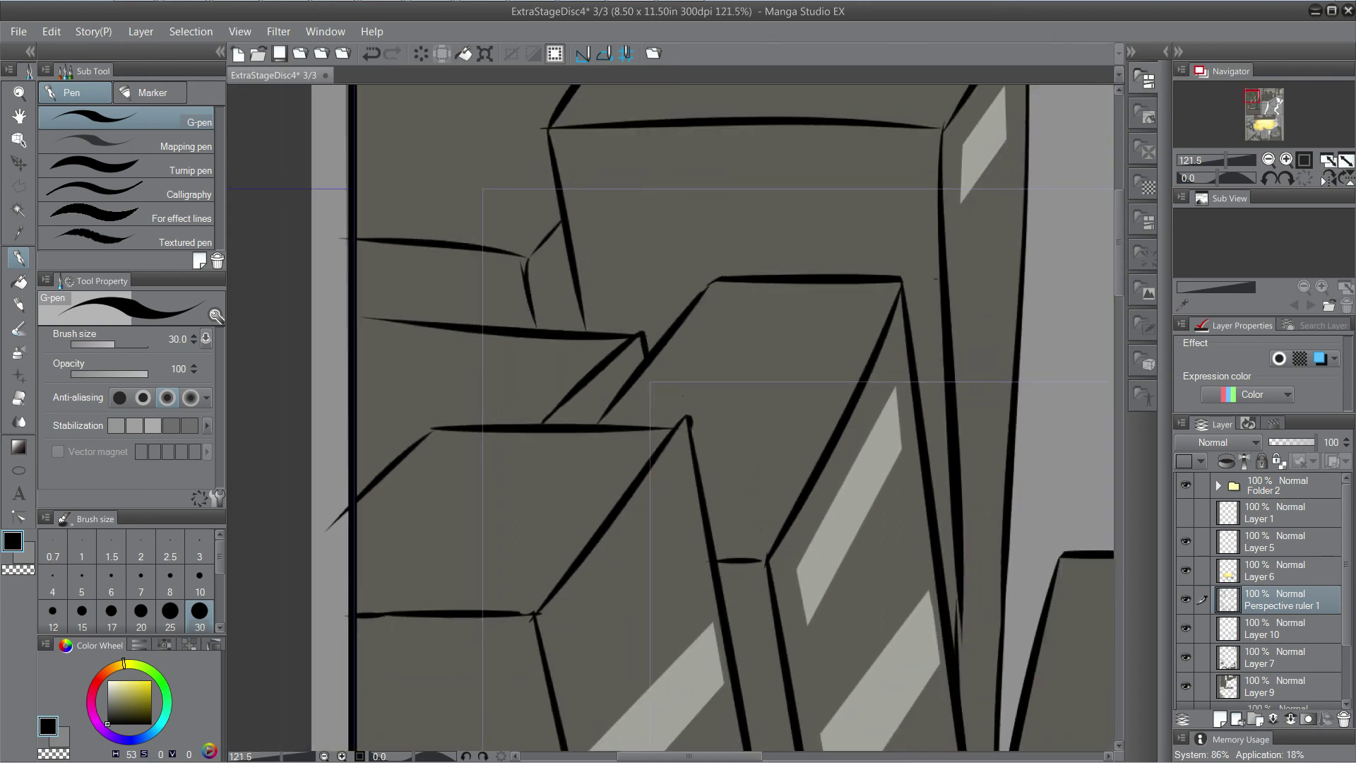
Check the city panel's line art for remaining gaps and save the comic page.
left_click_drag(683, 466, 544, 220)
left_click_drag(657, 628, 611, 233)
left_click_drag(678, 282, 495, 611)
left_click_drag(607, 233, 639, 608)
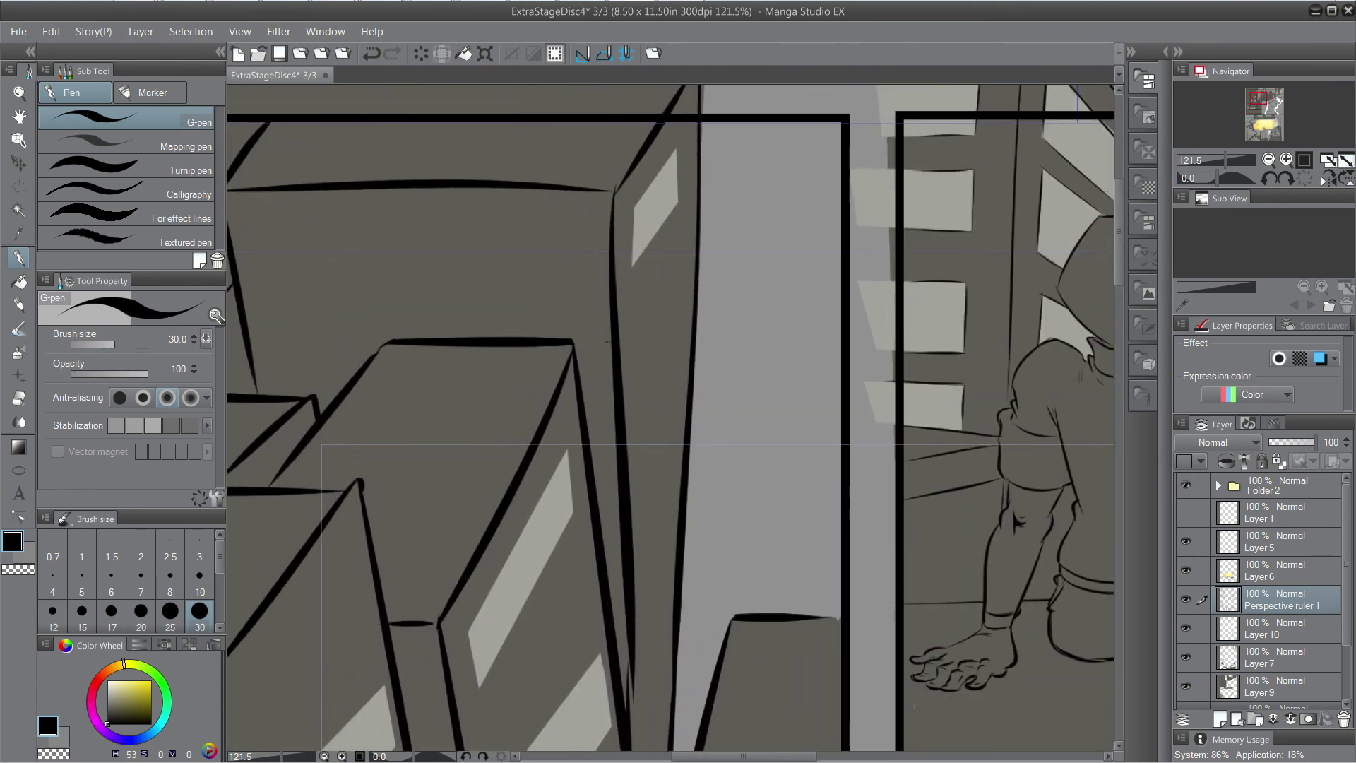
left_click_drag(601, 318, 679, 486)
left_click_drag(678, 607, 497, 259)
left_click_drag(695, 289, 589, 348)
left_click_drag(708, 420, 726, 396)
key("ctrl+minus")
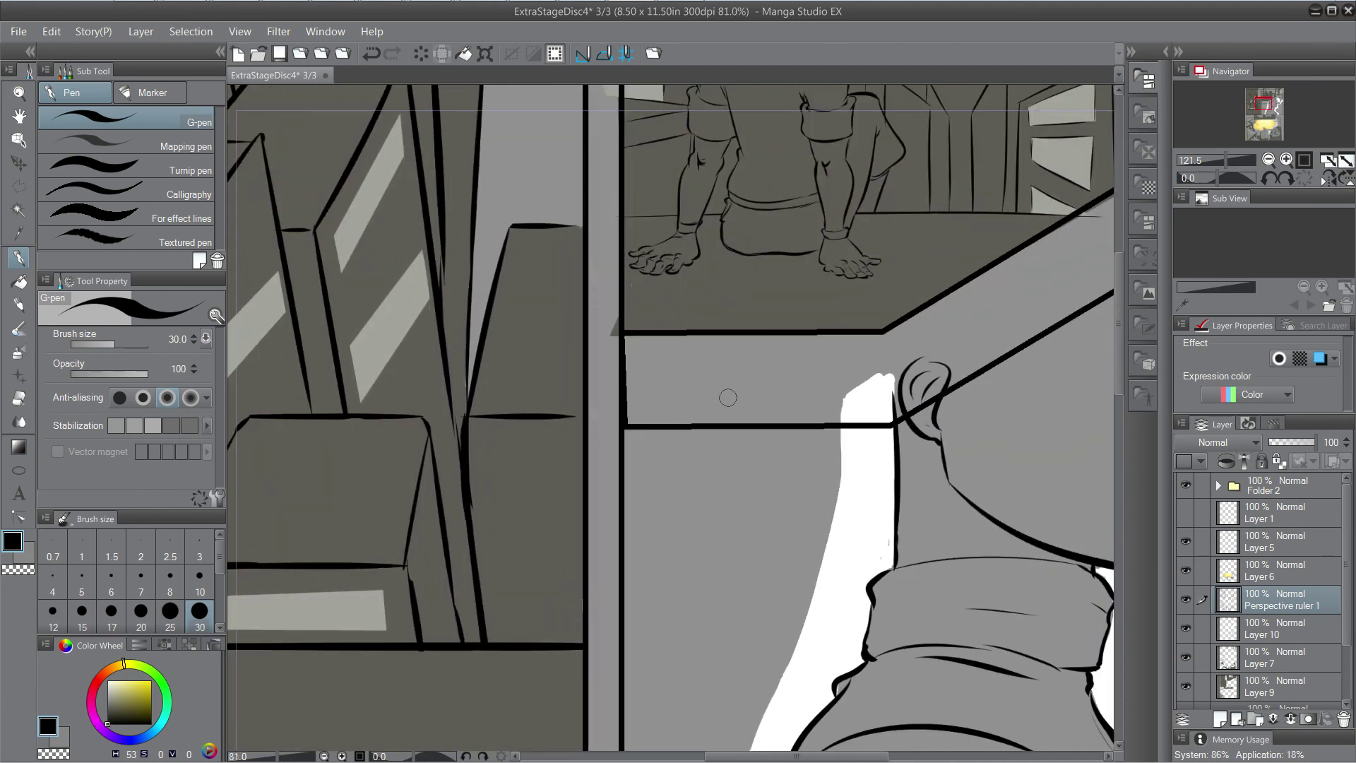
scroll(698, 395, "down", 2)
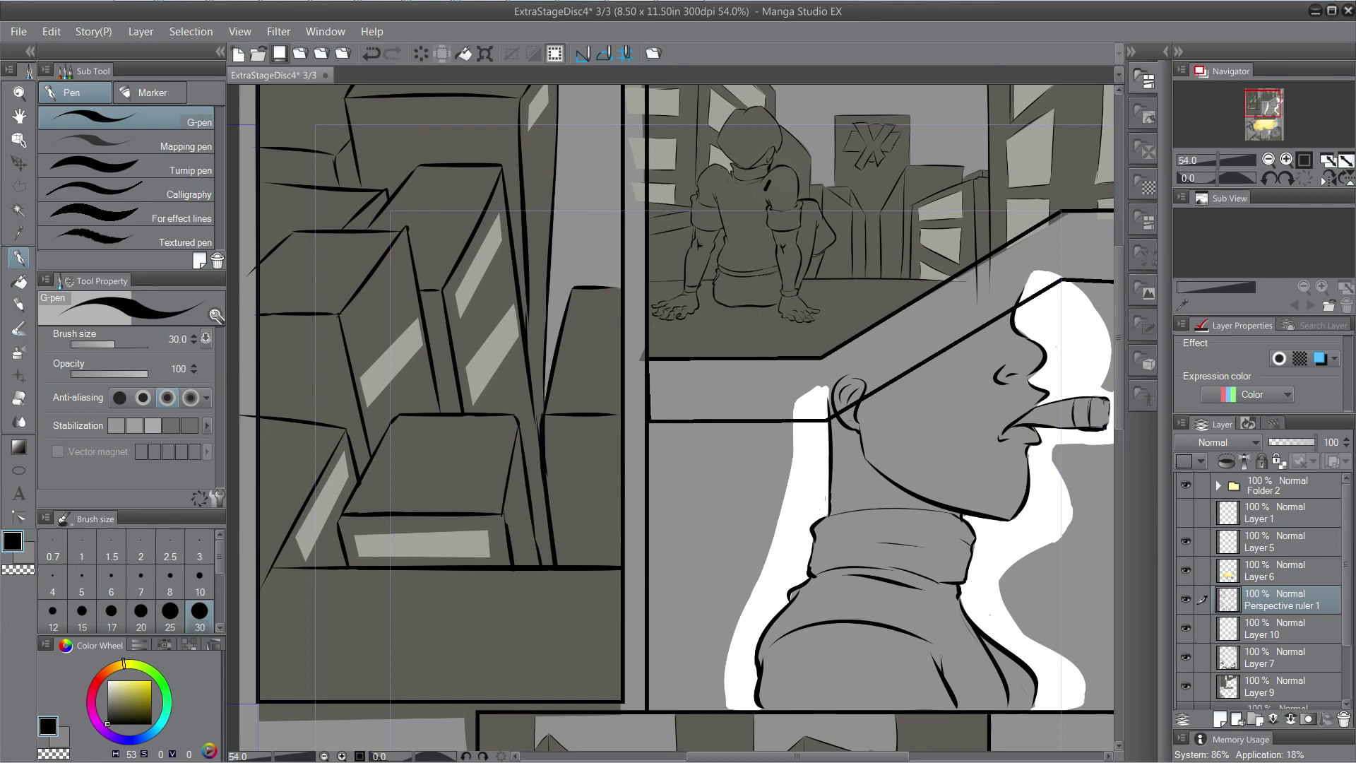
key("ctrl+s")
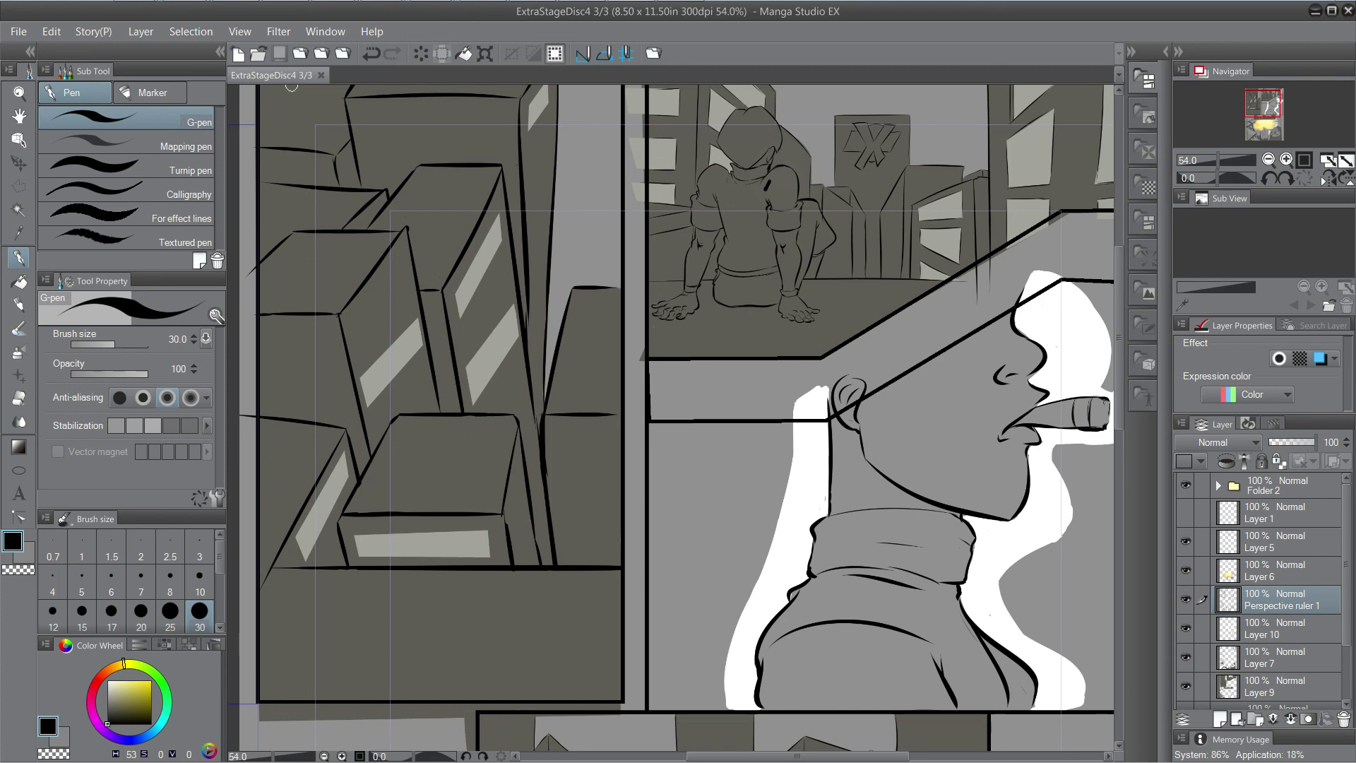
On Layer 10, switch the drawing colour to white and fill the notch in the cigar smoke beside the panel border.
left_click_drag(848, 395, 758, 209)
left_click_drag(1111, 144, 895, 291)
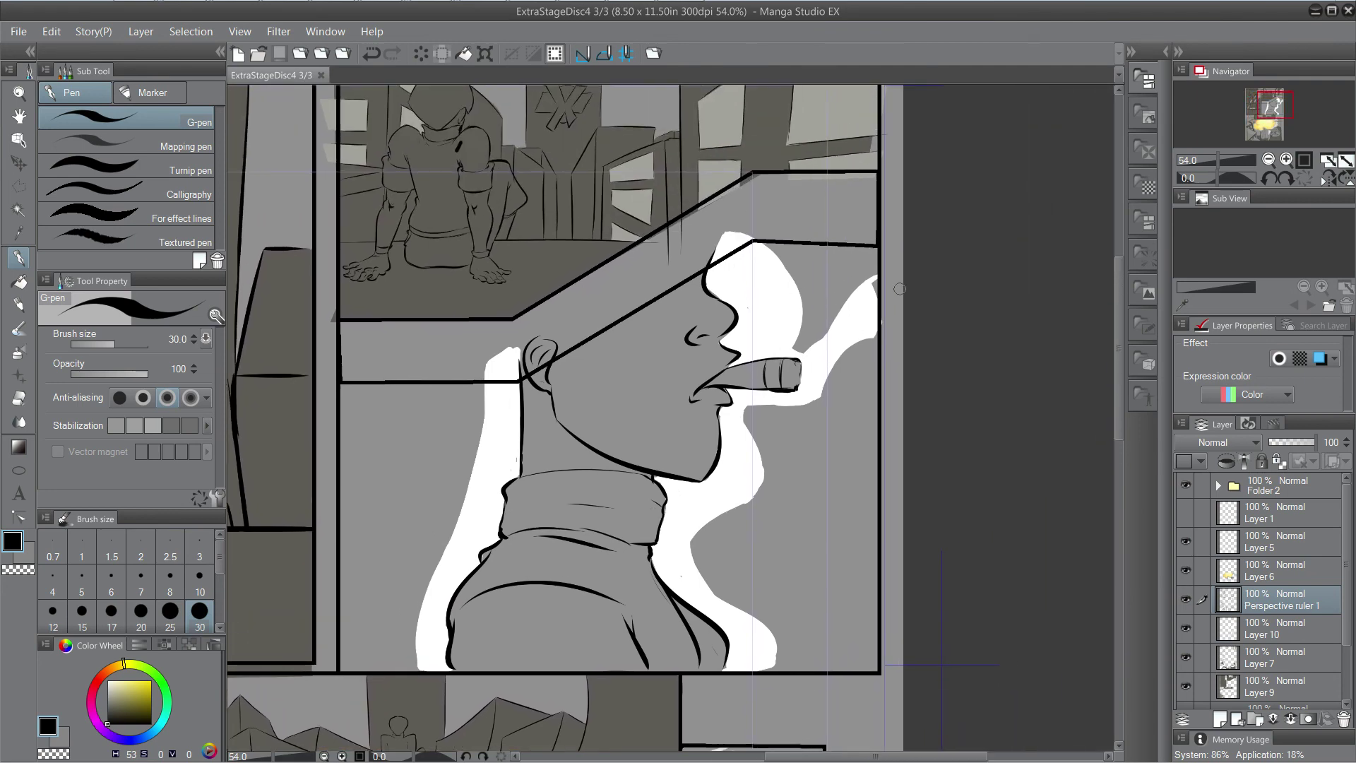
scroll(891, 303, "up", 4)
scroll(825, 346, "up", 3)
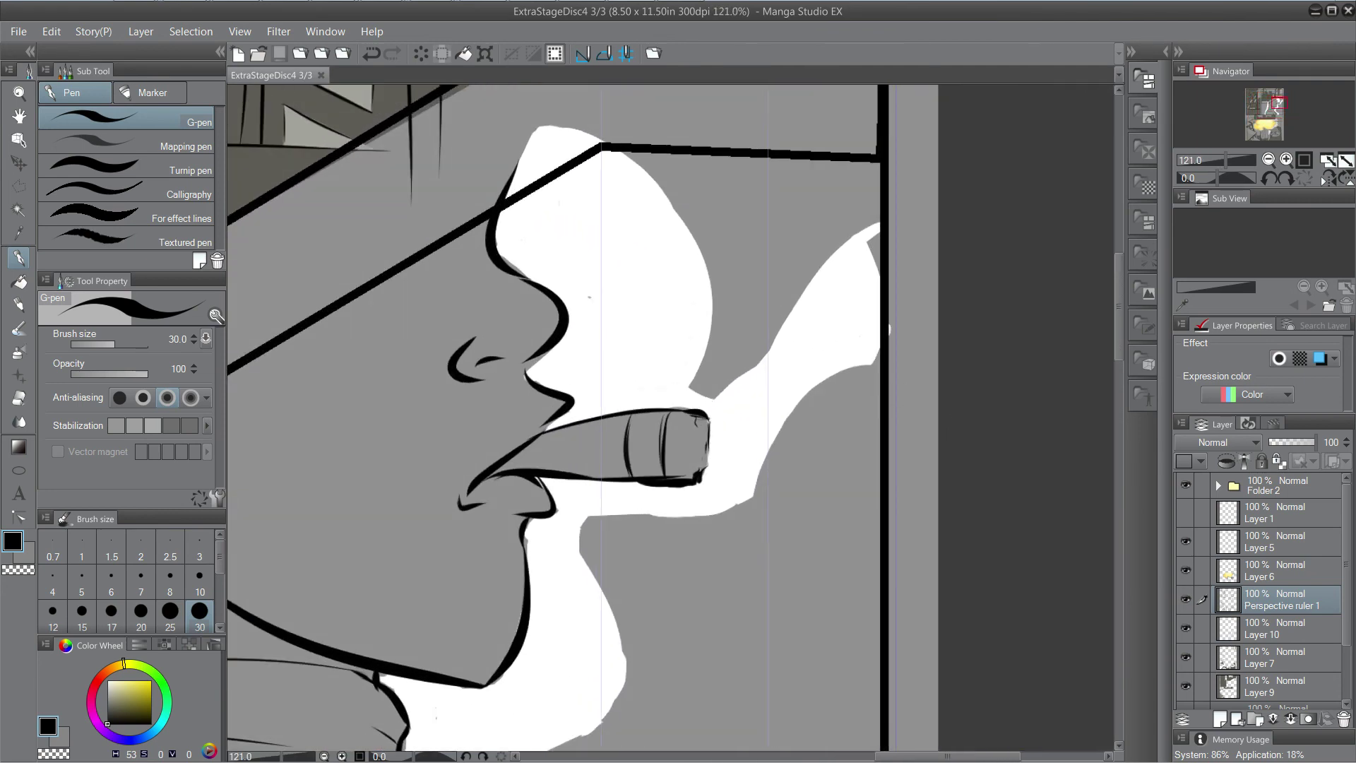
key("ctrl+z")
key("ctrl+y")
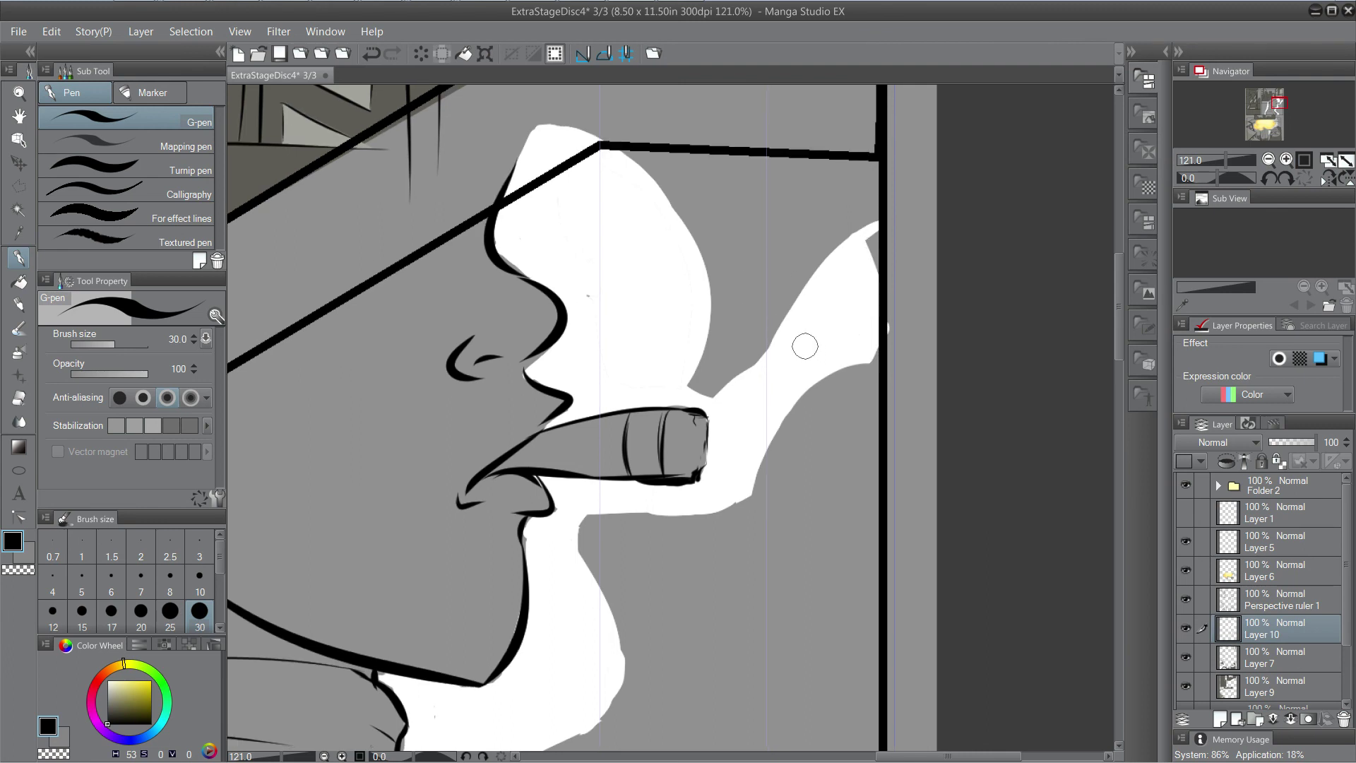
key("x")
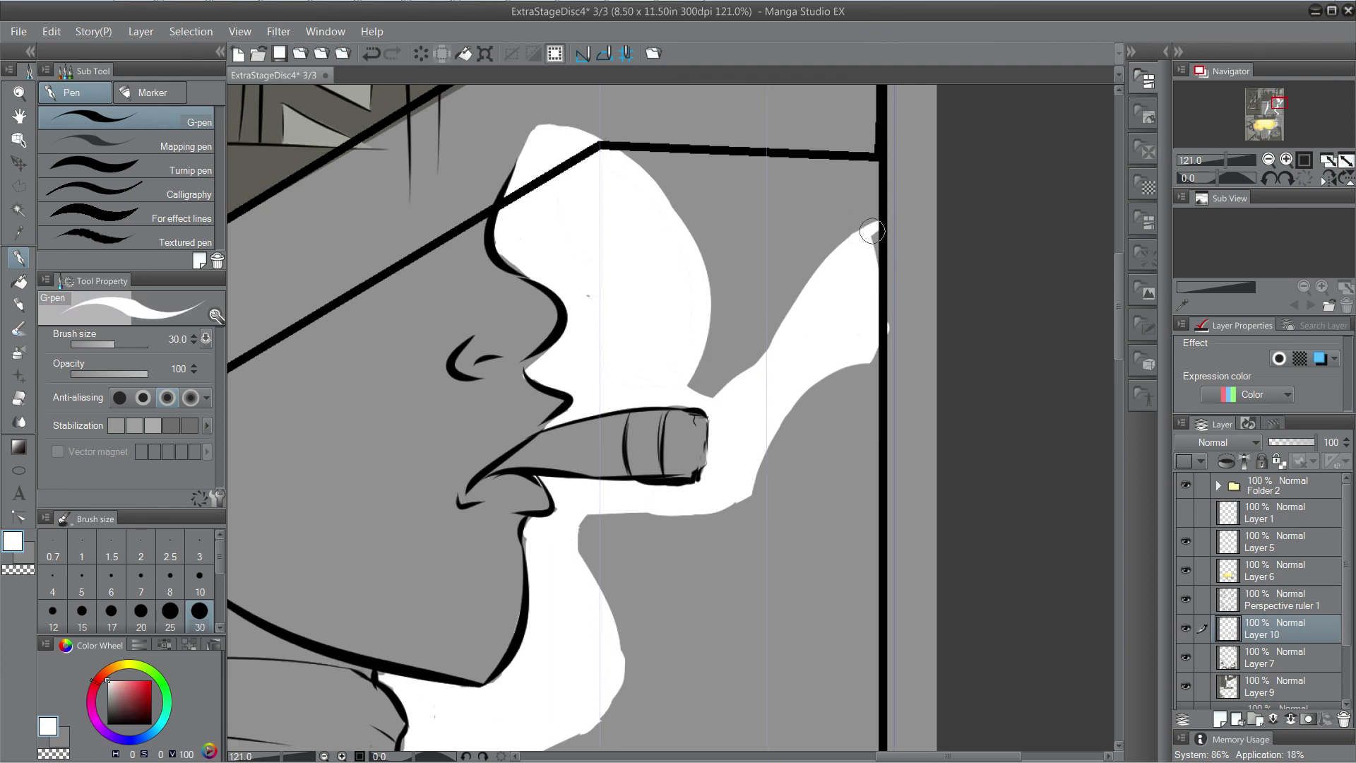
mouse_move(859, 360)
left_mouse_down()
mouse_move(850, 227)
mouse_move(838, 260)
mouse_move(859, 251)
mouse_move(861, 359)
left_mouse_up()
Redo the stroke along the upper edge of the cigar smoke with the white G-pen to smooth its outline.
mouse_move(723, 408)
left_mouse_down()
mouse_move(802, 315)
mouse_move(804, 288)
left_mouse_up()
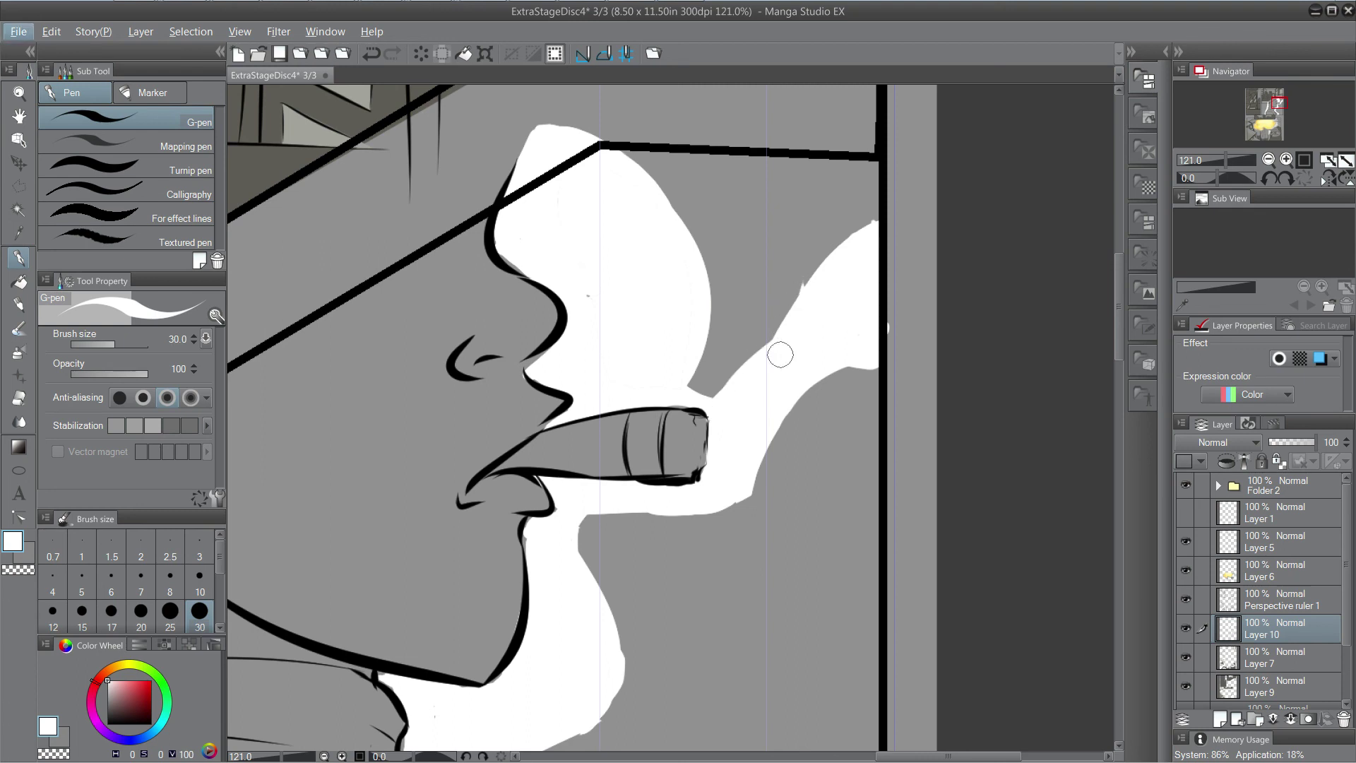
key("alt")
key("alt")
key("ctrl+z")
left_click_drag(823, 282, 724, 401)
scroll(763, 395, "down", 1)
scroll(762, 396, "down", 2)
left_click_drag(689, 432, 831, 142)
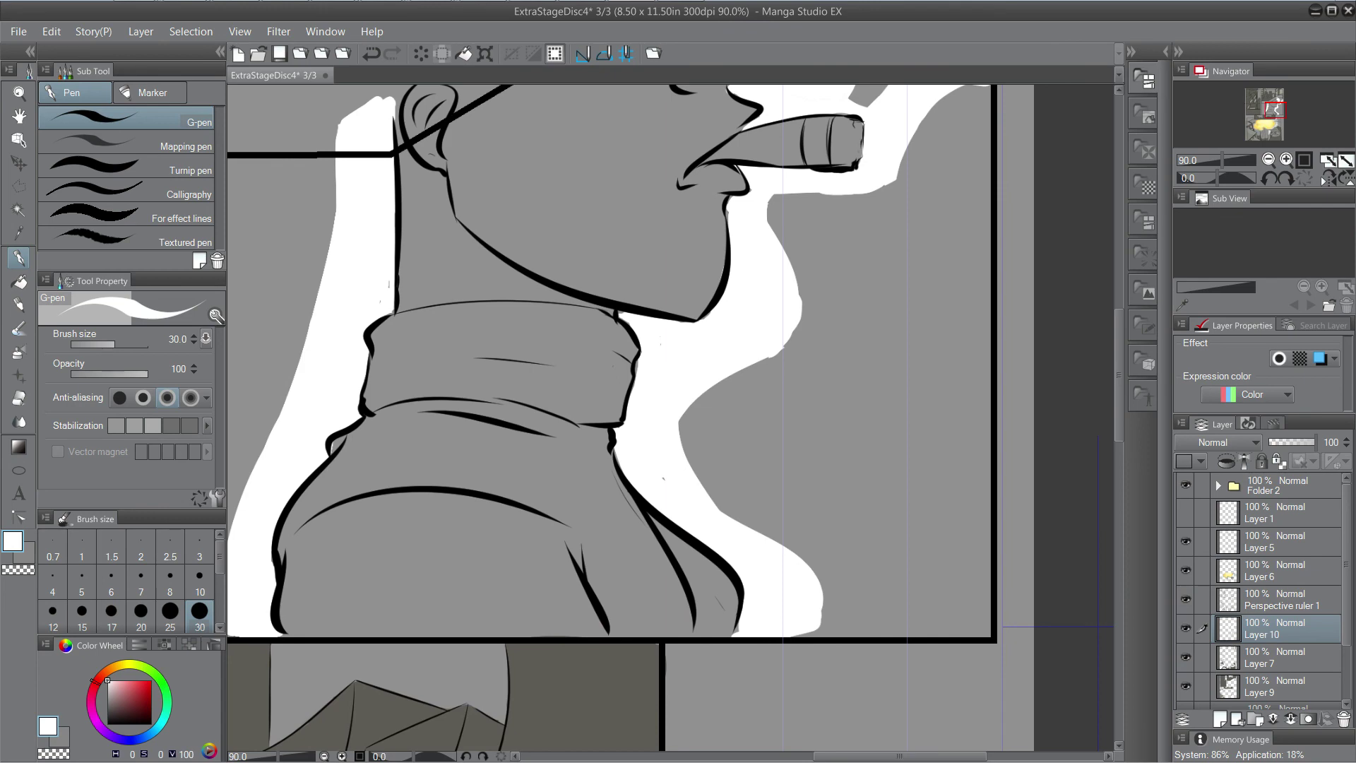